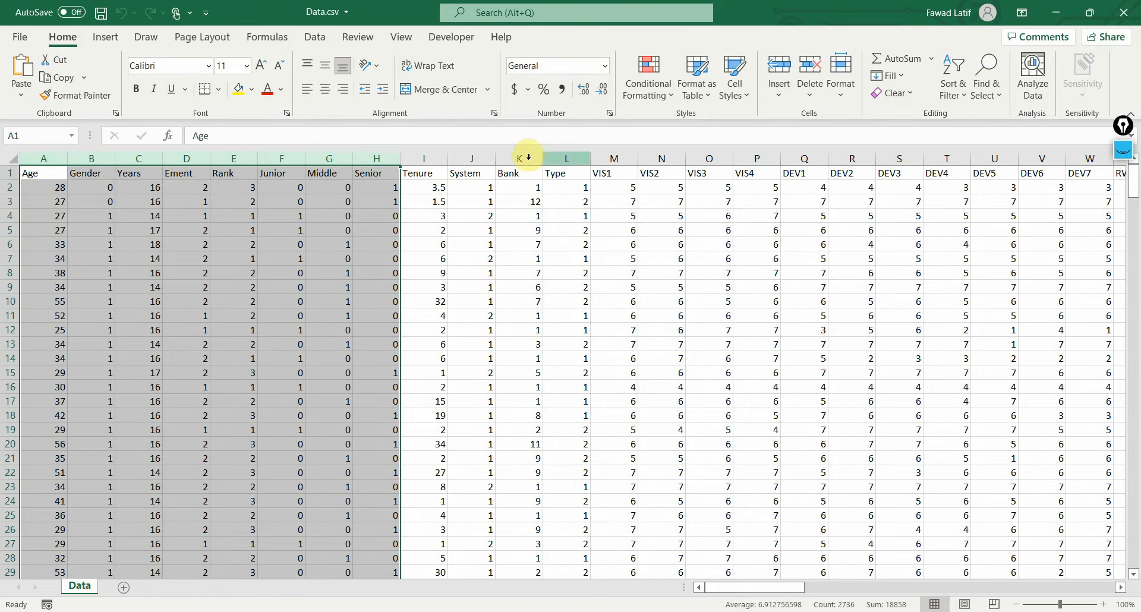
- Examine the variable columns in Data.csv, including Type, DEV1 to DEV7, GV and the CC items
mouse_move(623, 157)
mouse_down()
mouse_move(1100, 169)
mouse_move(581, 171)
mouse_move(611, 171)
mouse_up()
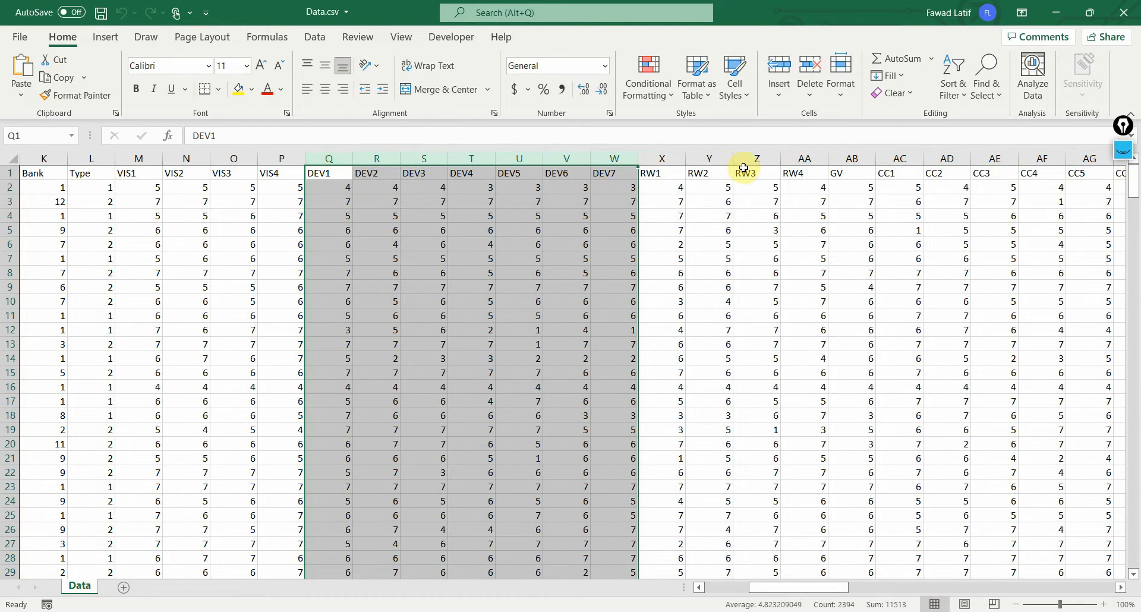
click(860, 159)
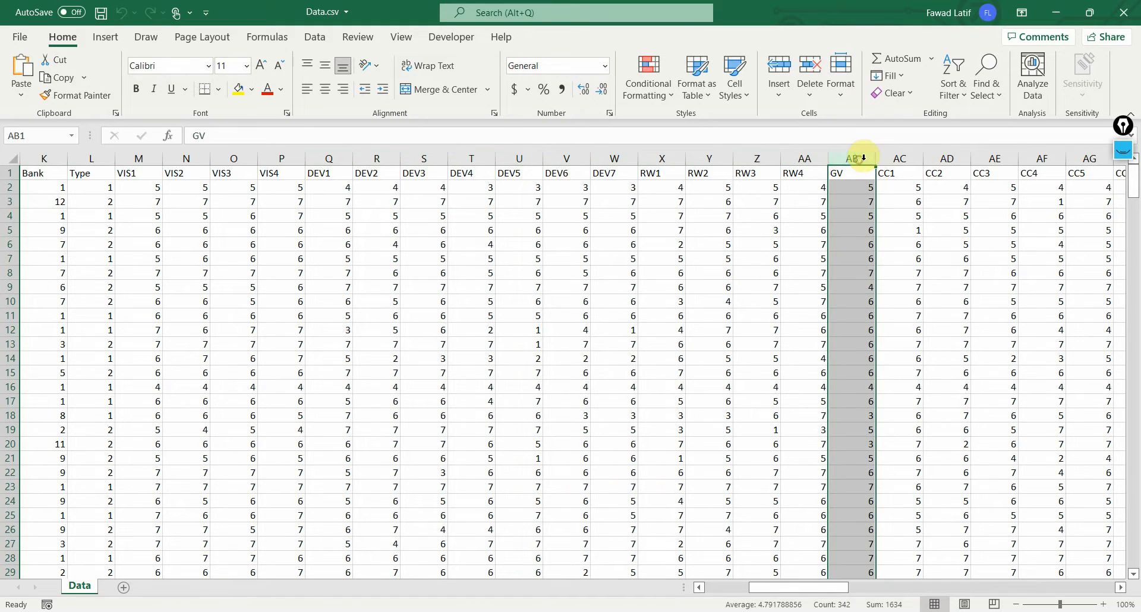
drag(893, 158, 1010, 165)
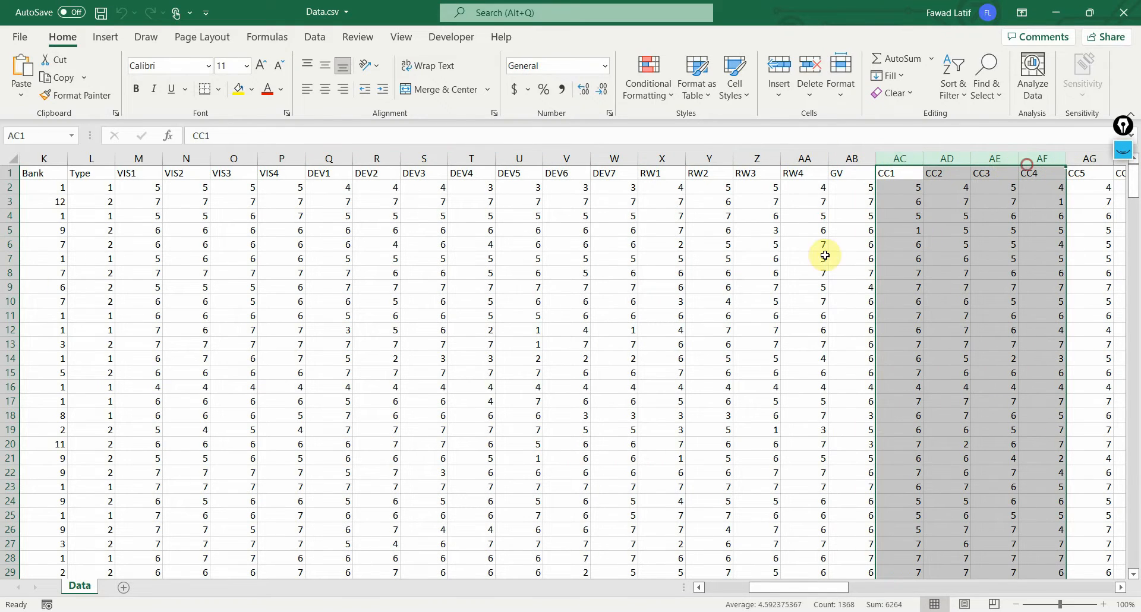
click(912, 173)
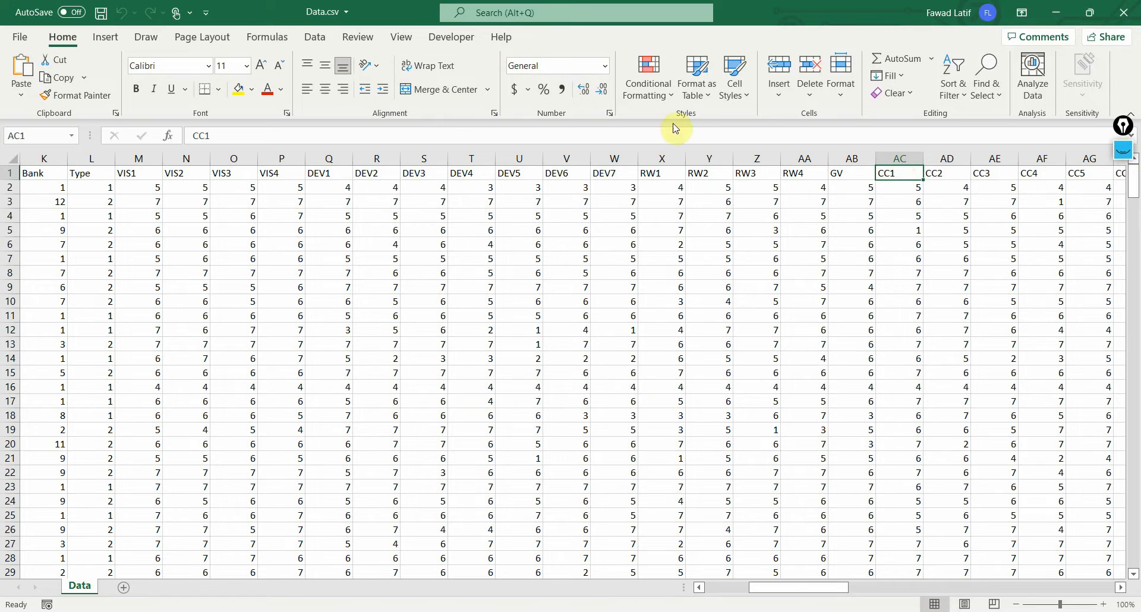
- Look through the individual respondent rows of the dataset and save Data.csv
click(723, 586)
click(7, 186)
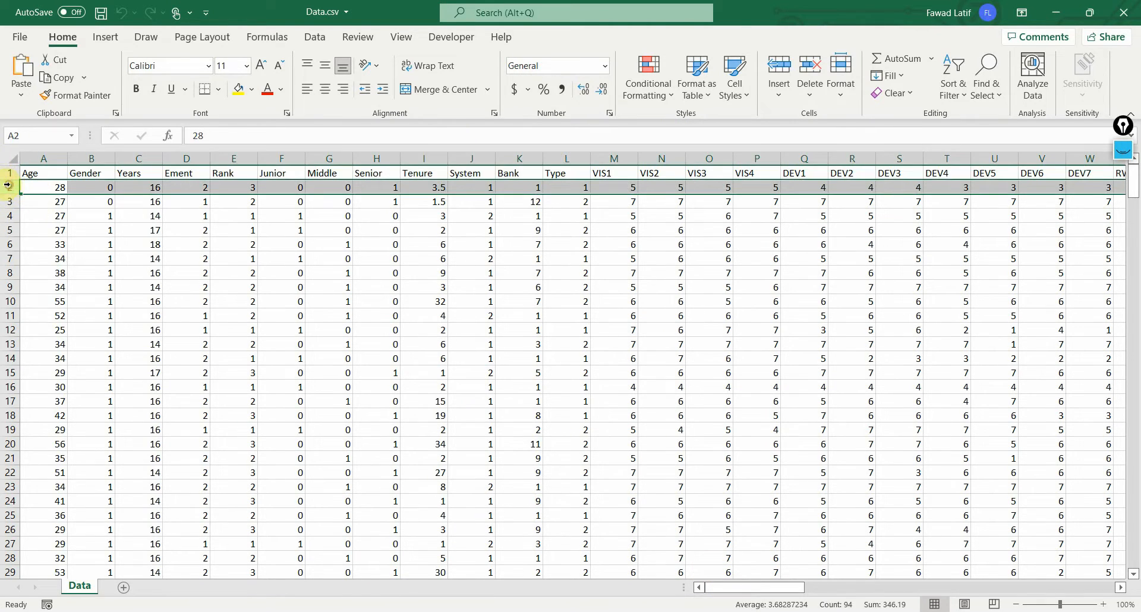
click(7, 202)
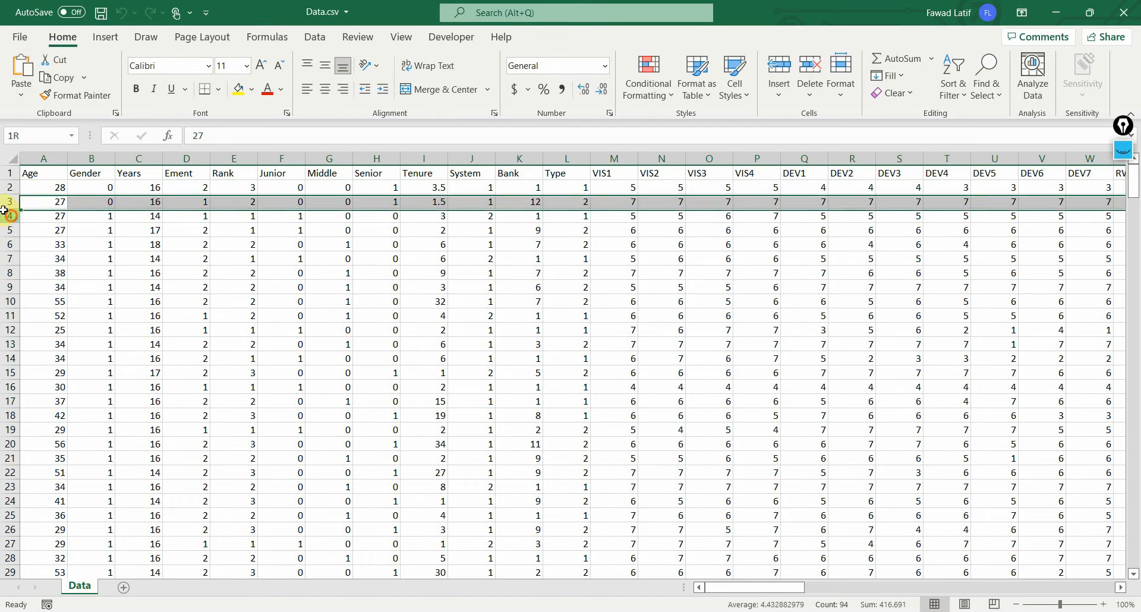
click(8, 216)
click(12, 233)
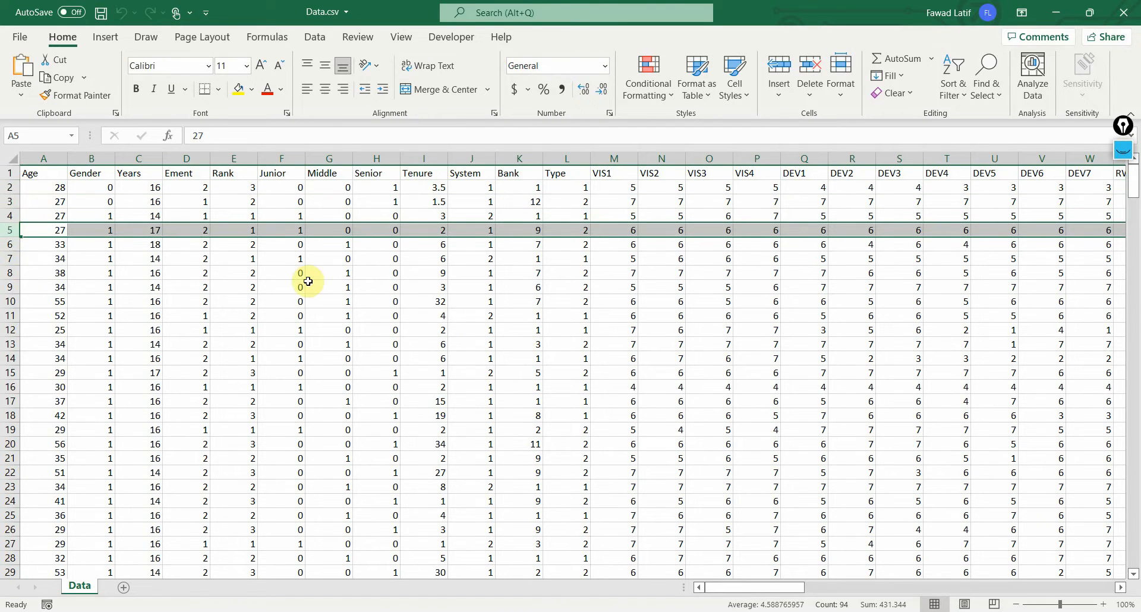
scroll(311, 282, down, 8)
scroll(310, 281, down, 10)
scroll(324, 278, up, 20)
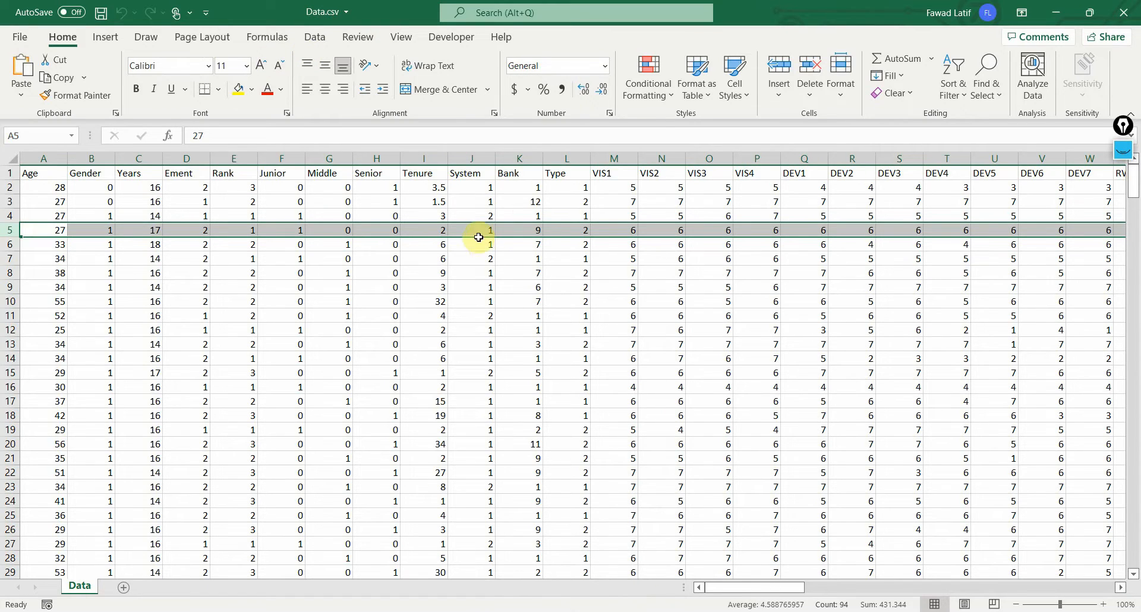
click(101, 13)
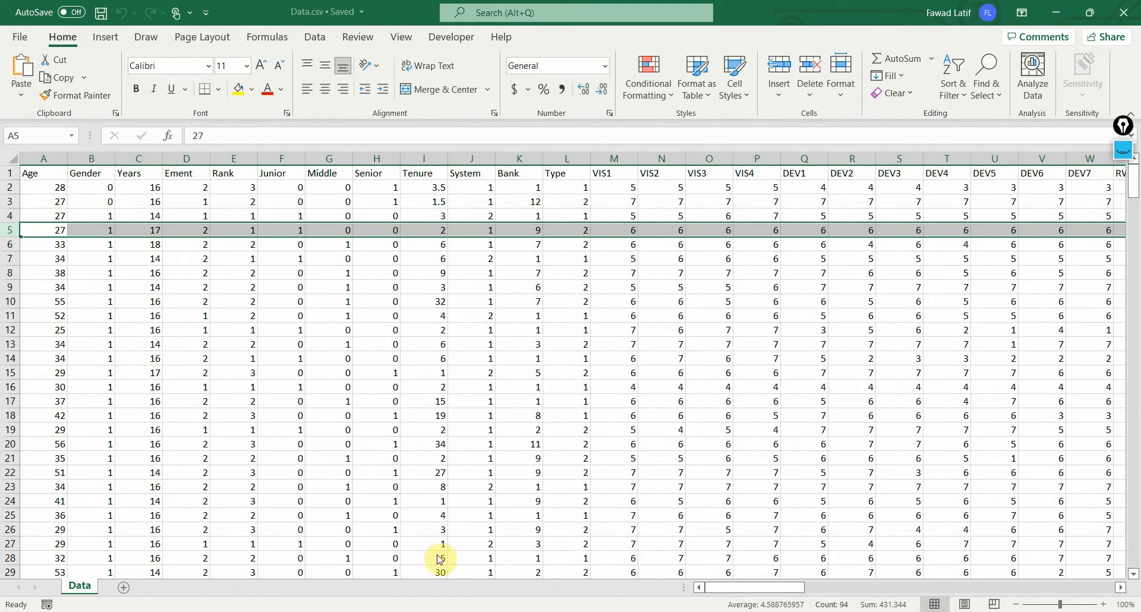
- Switch to Firefox and search the web for "Download SmartPLS4" in a new tab
click(547, 611)
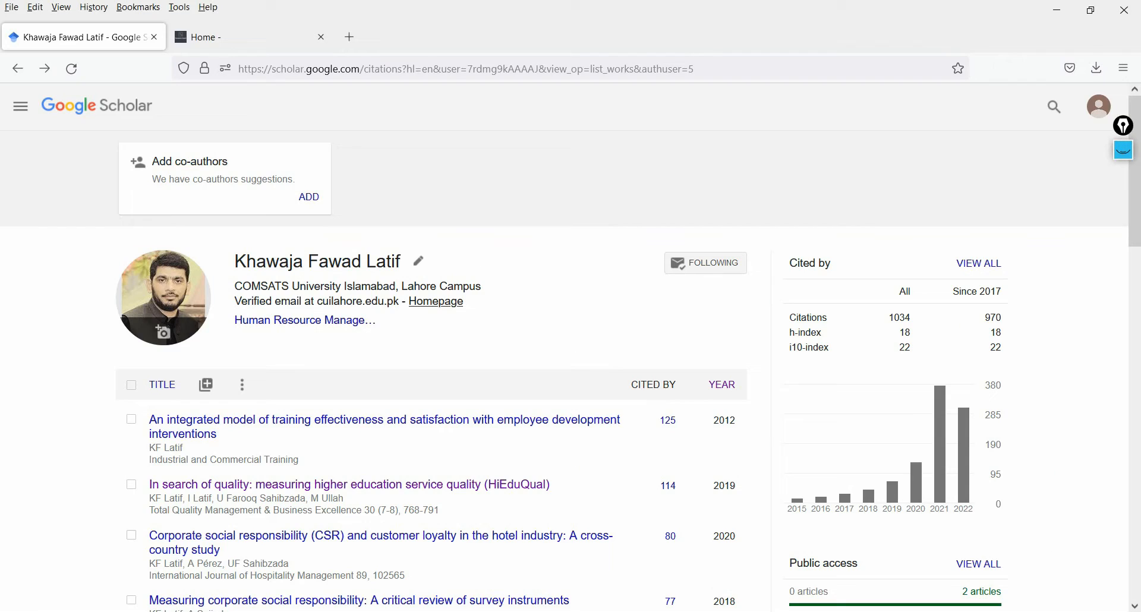
click(350, 37)
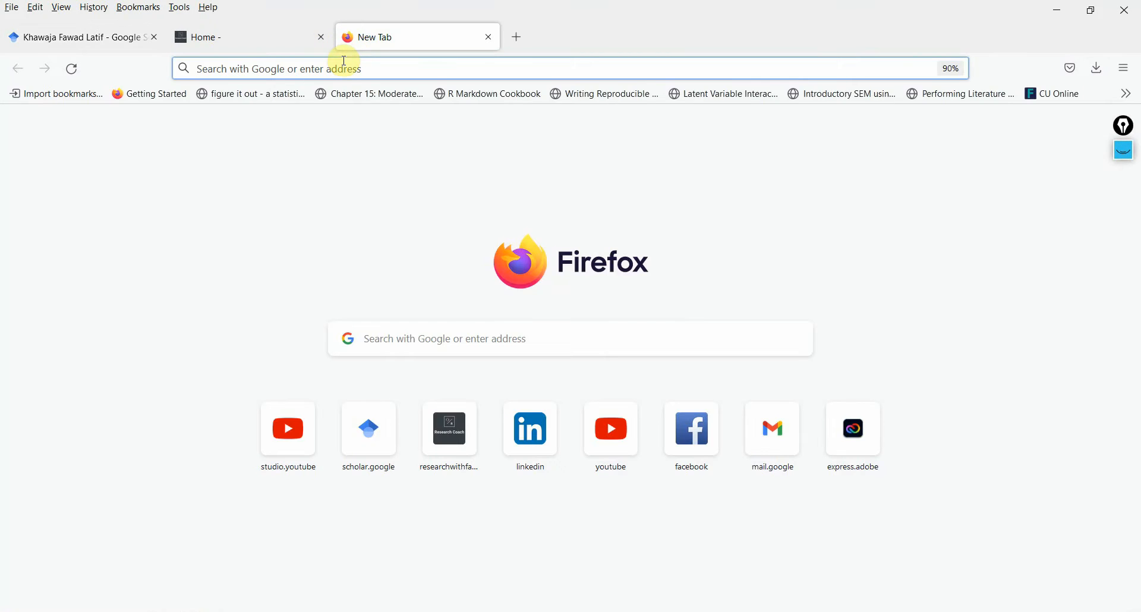
click(344, 67)
text(Download)
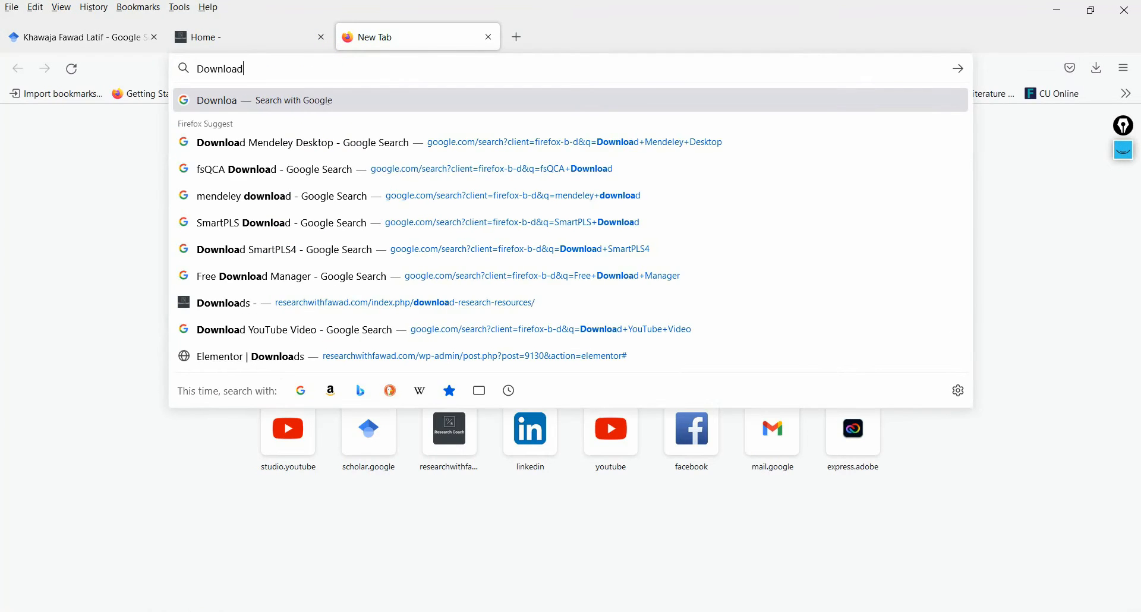
text( SmartPLS4)
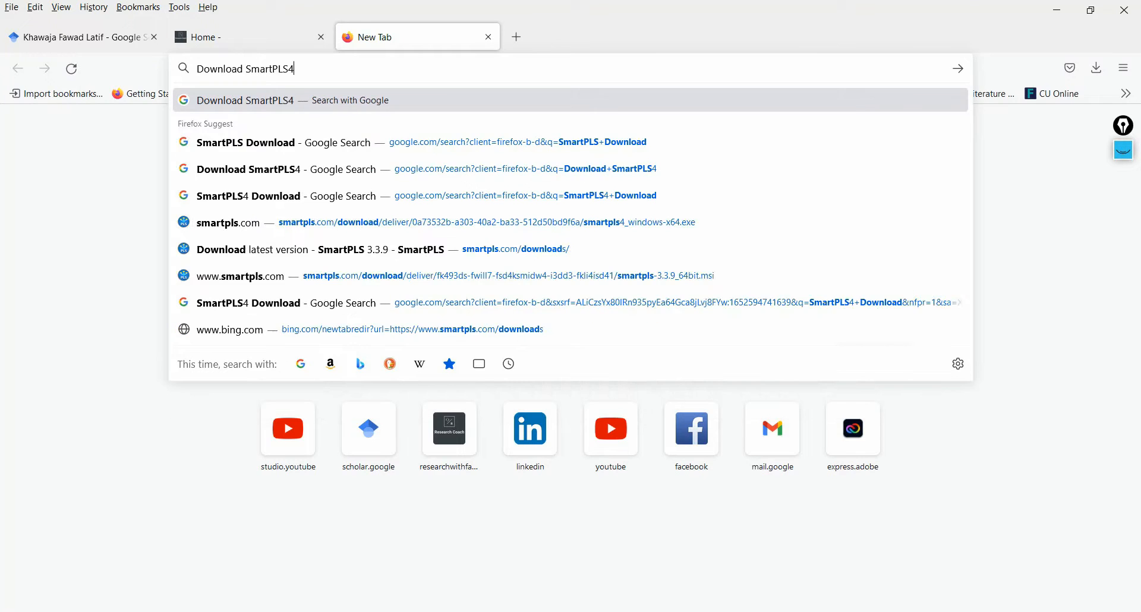
key(Return)
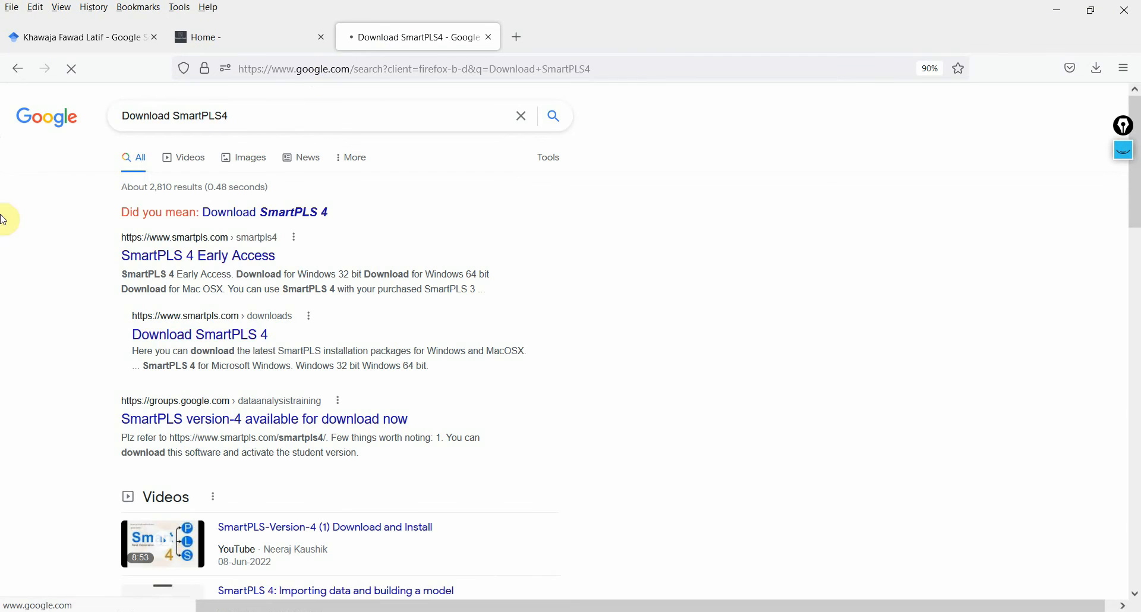
- Open the SmartPLS 4 Early Access page and look over its download options and feature highlights
click(216, 262)
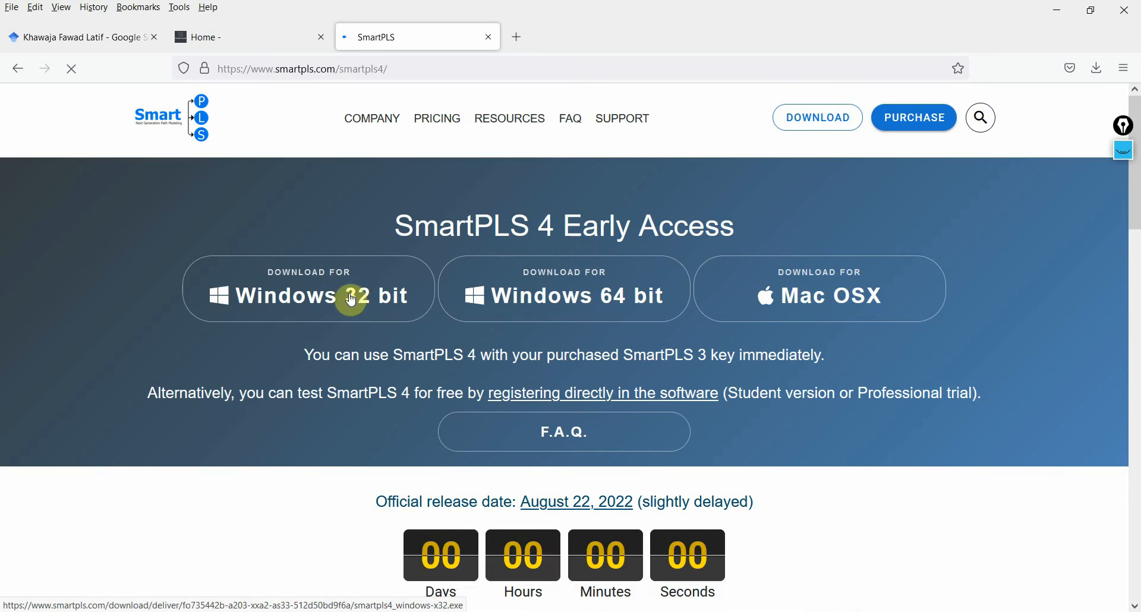
scroll(488, 363, down, 20)
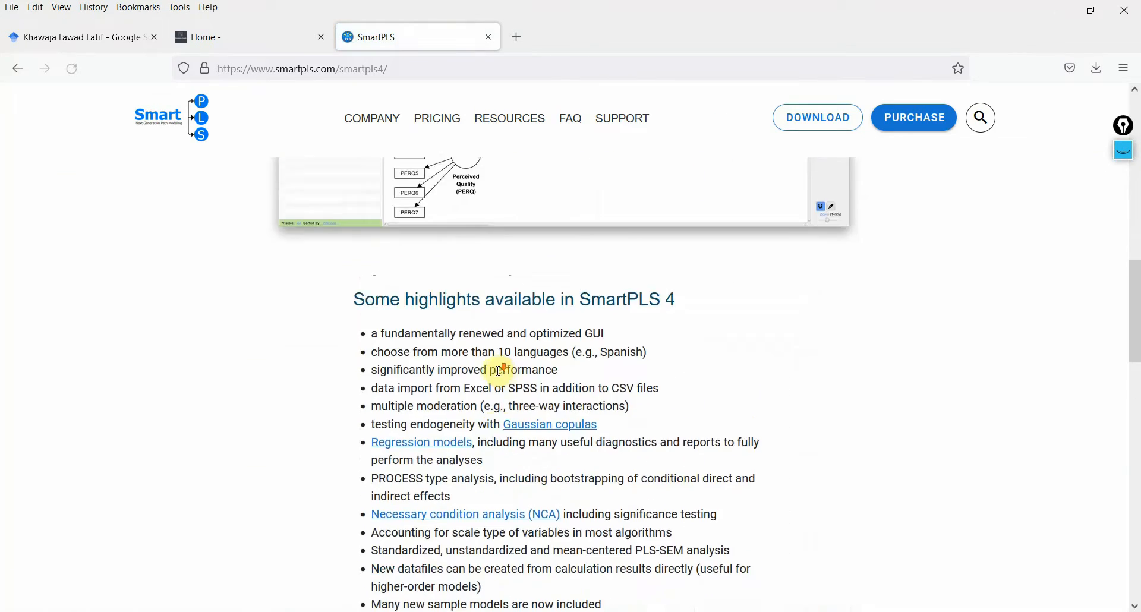
scroll(498, 368, up, 15)
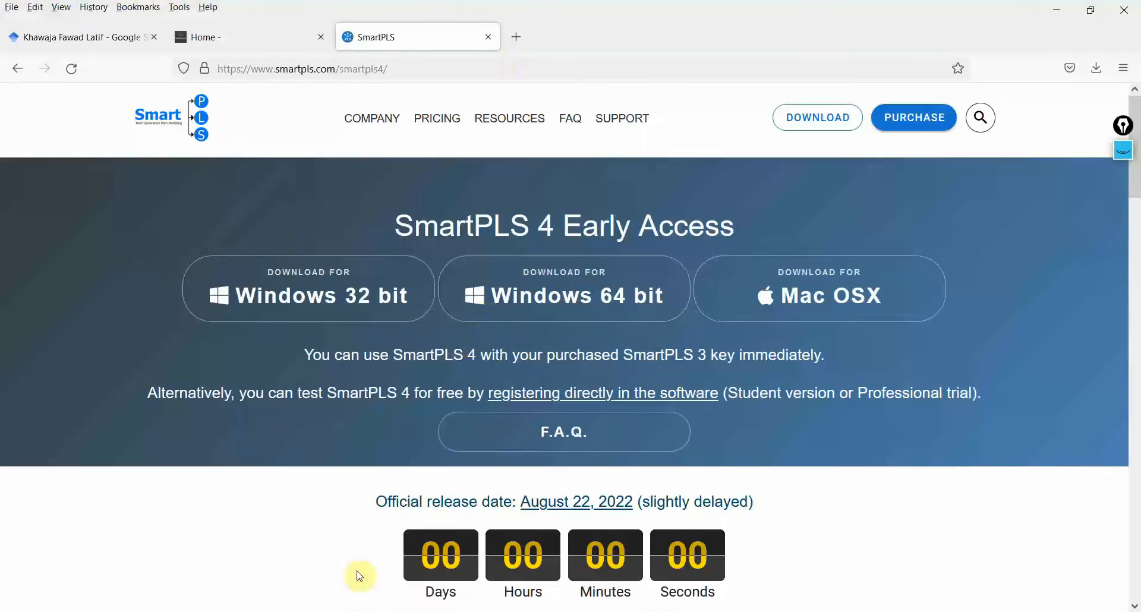
- Start downloading the SmartPLS 4 installer for Windows 64 bit and cancel the download
click(504, 306)
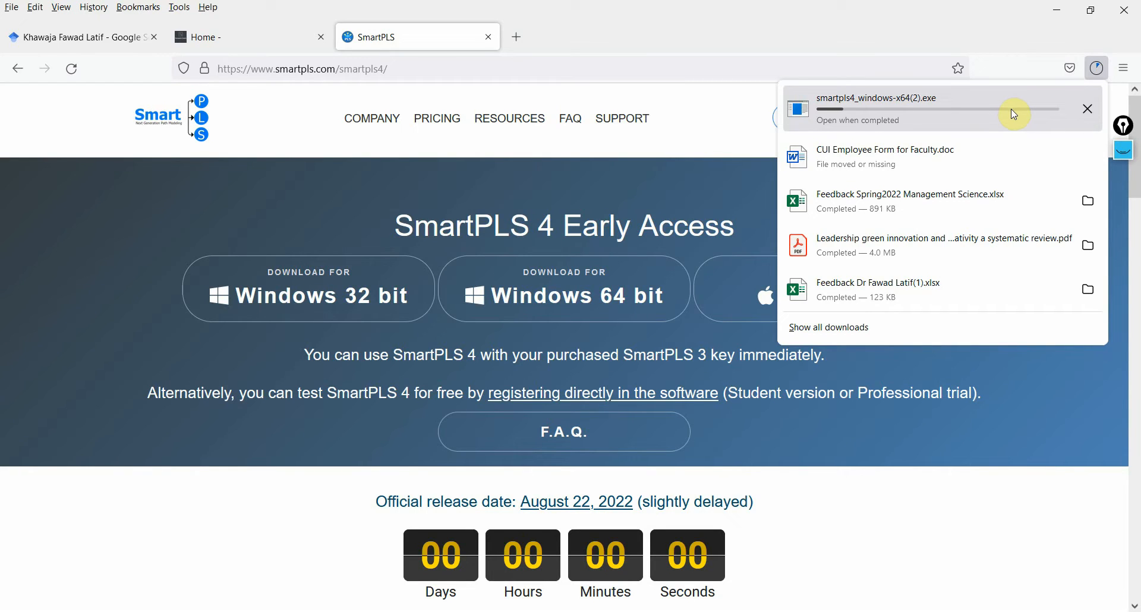
click(1087, 108)
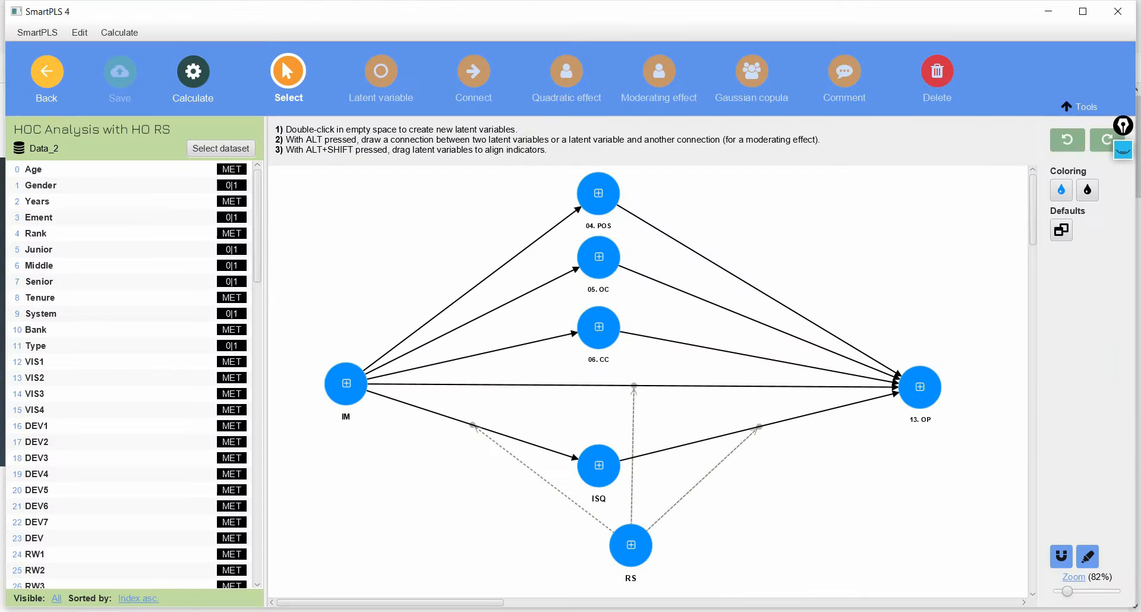
- Switch to SmartPLS 4, leave the open model for the workspace overview and collapse the MyFirstModel project
click(47, 85)
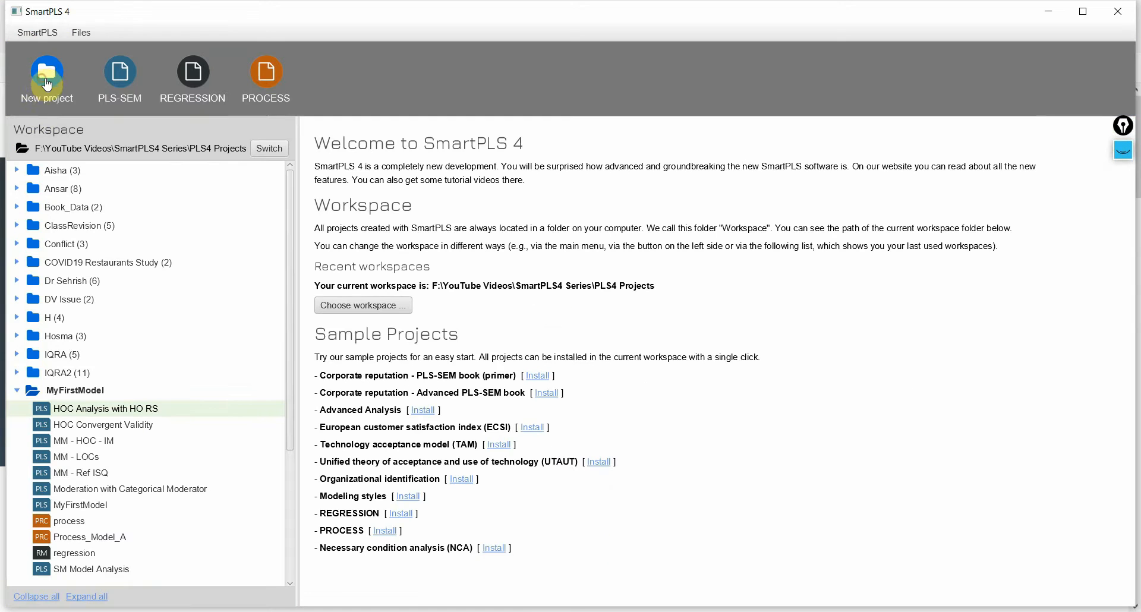
click(19, 393)
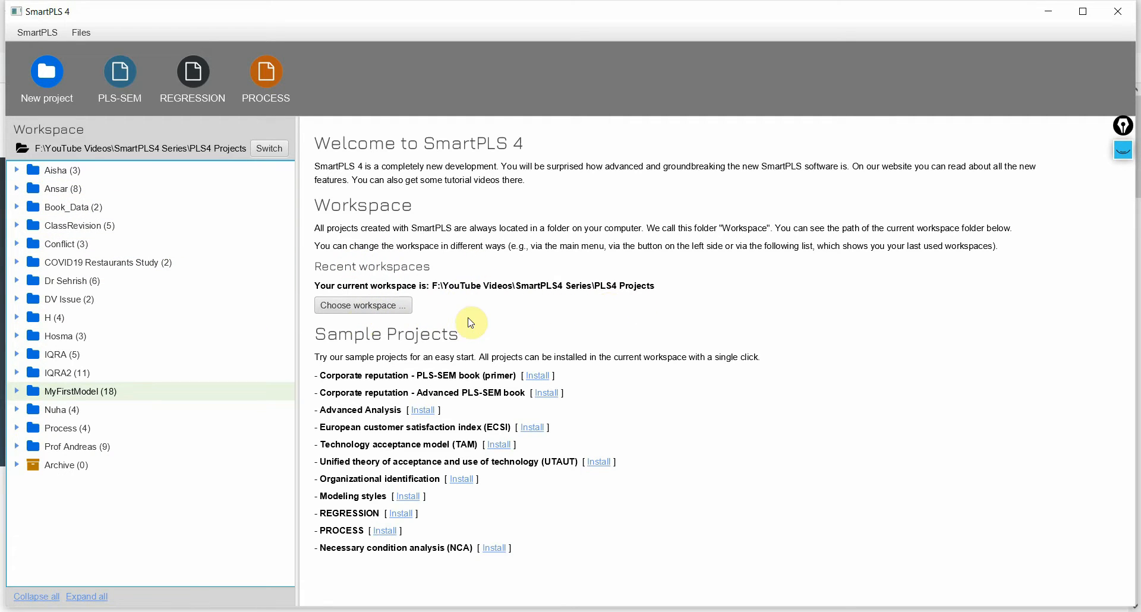
- Open the workspace folder selection and close it without choosing a folder
click(350, 311)
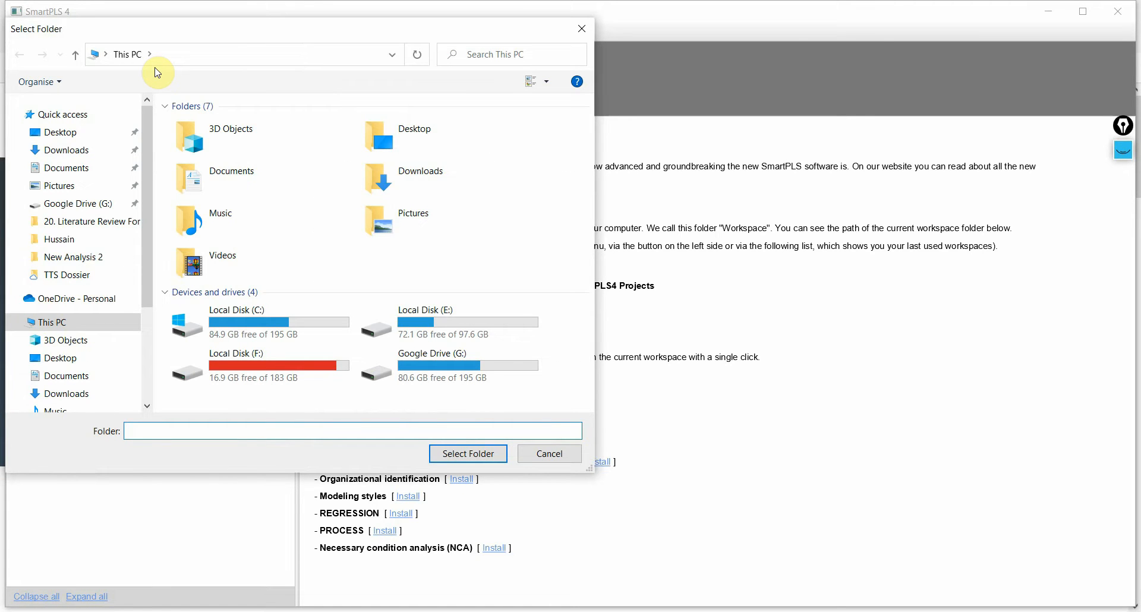
click(537, 454)
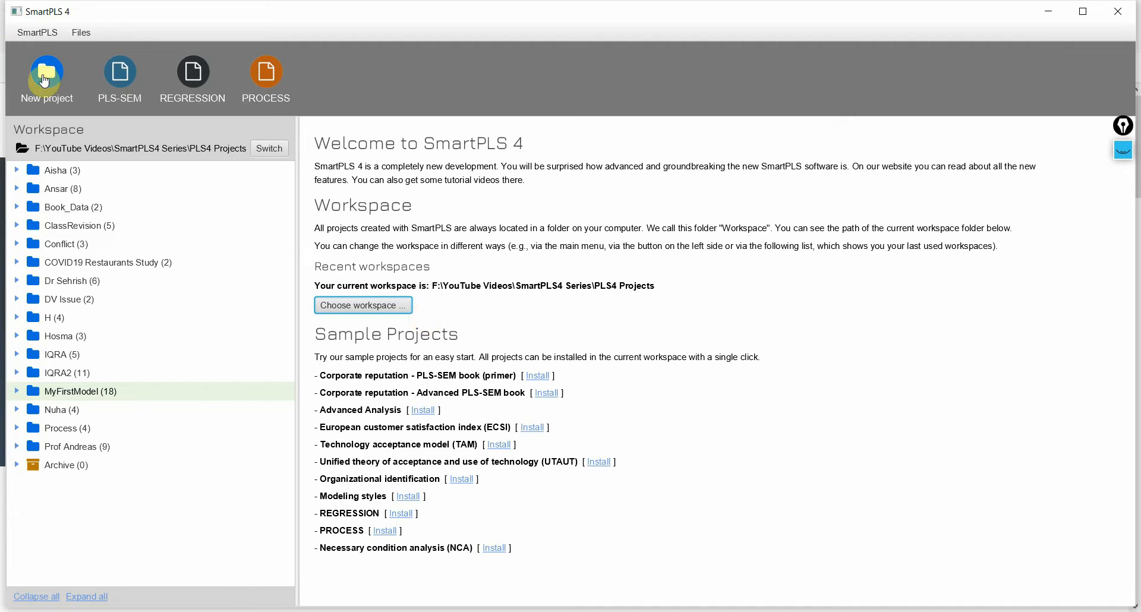
- Create a new project named "SmartPLS4 in 60 Mins"
click(48, 78)
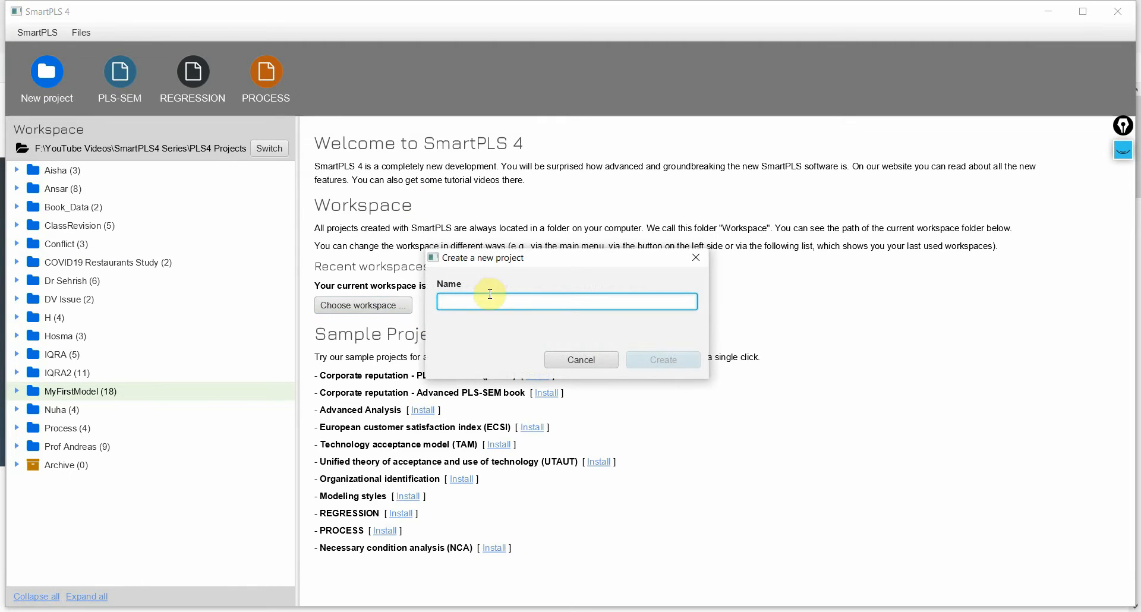
text(SmartPLS4 in 60 Mins)
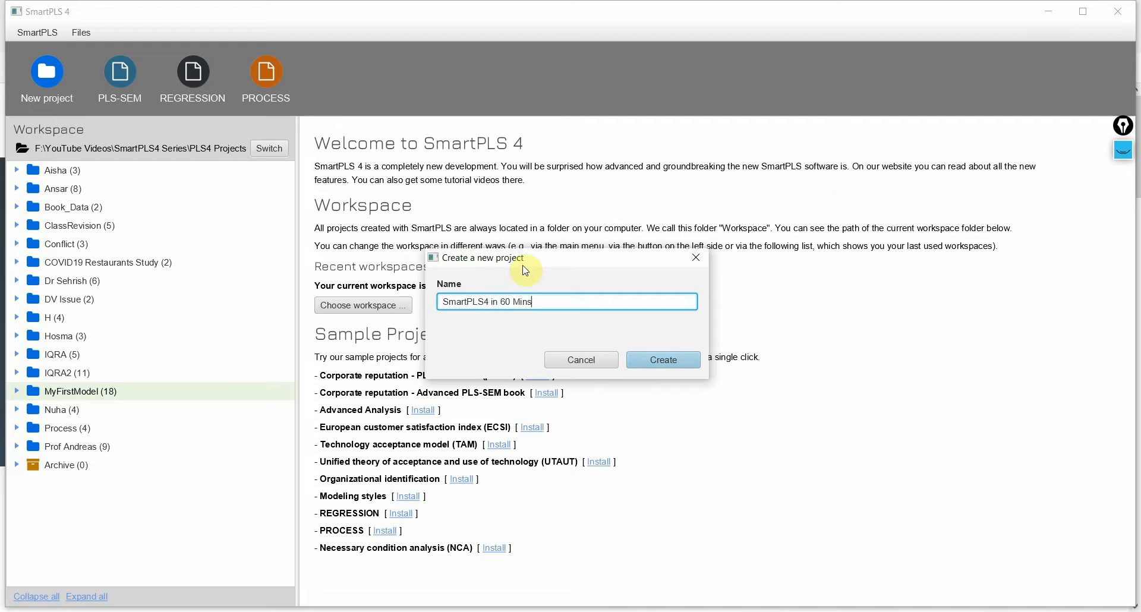
click(667, 361)
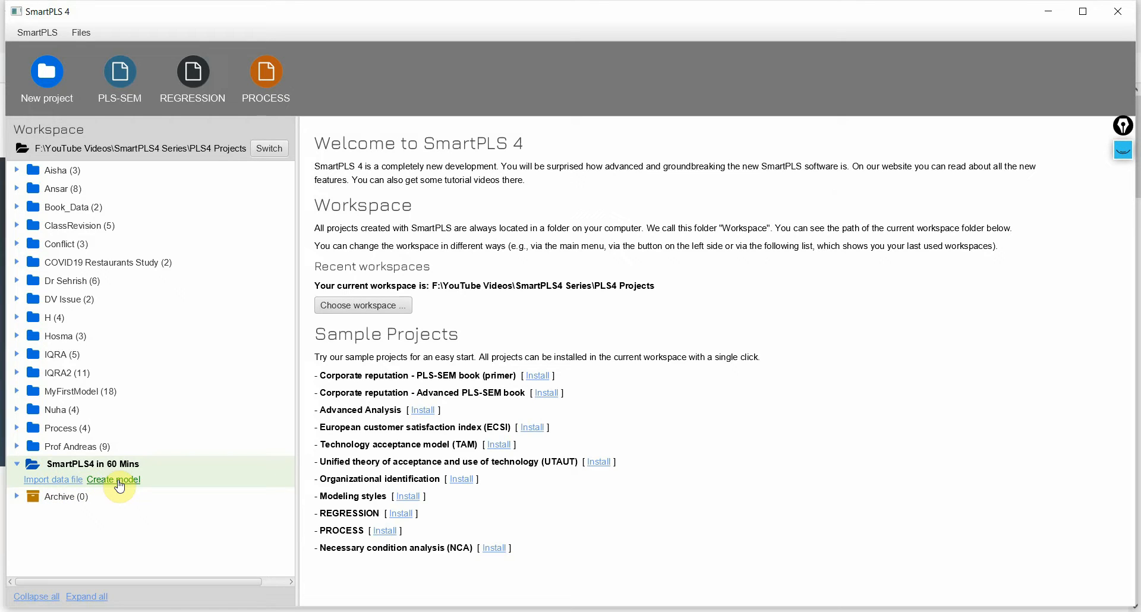
- Load Data.csv for import into the SmartPLS4 in 60 Mins project, with Comma as the delimiter character
click(65, 481)
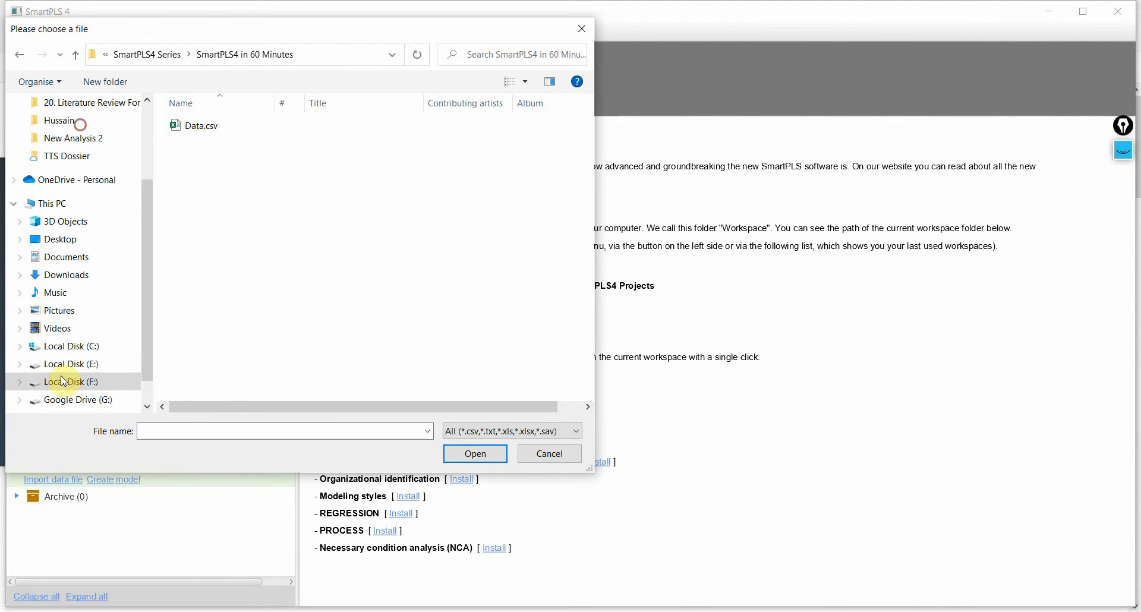
double_click(201, 134)
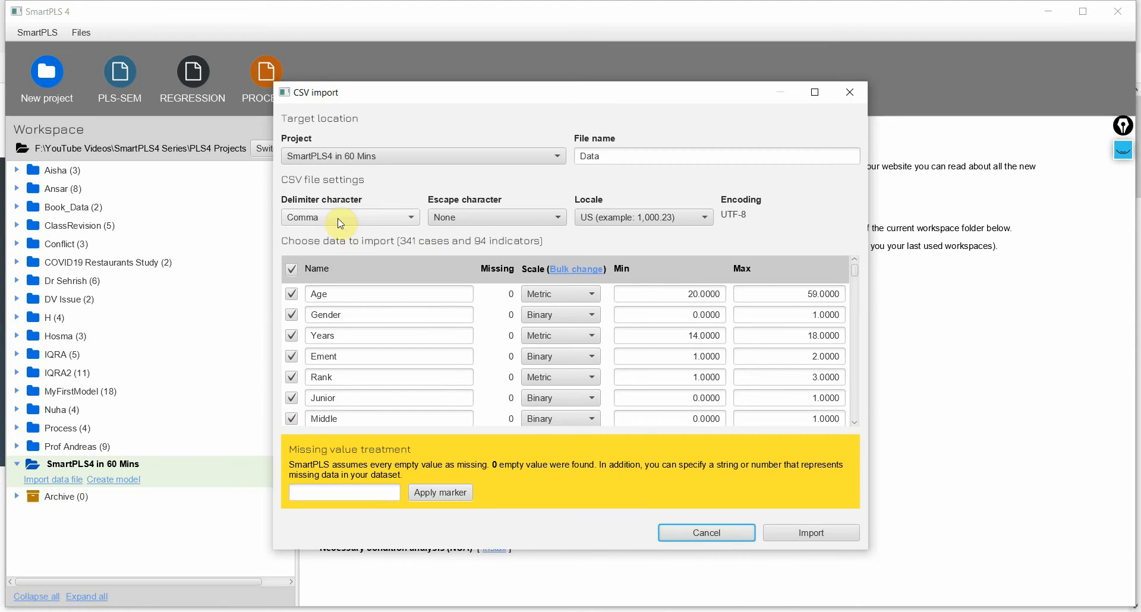
click(338, 222)
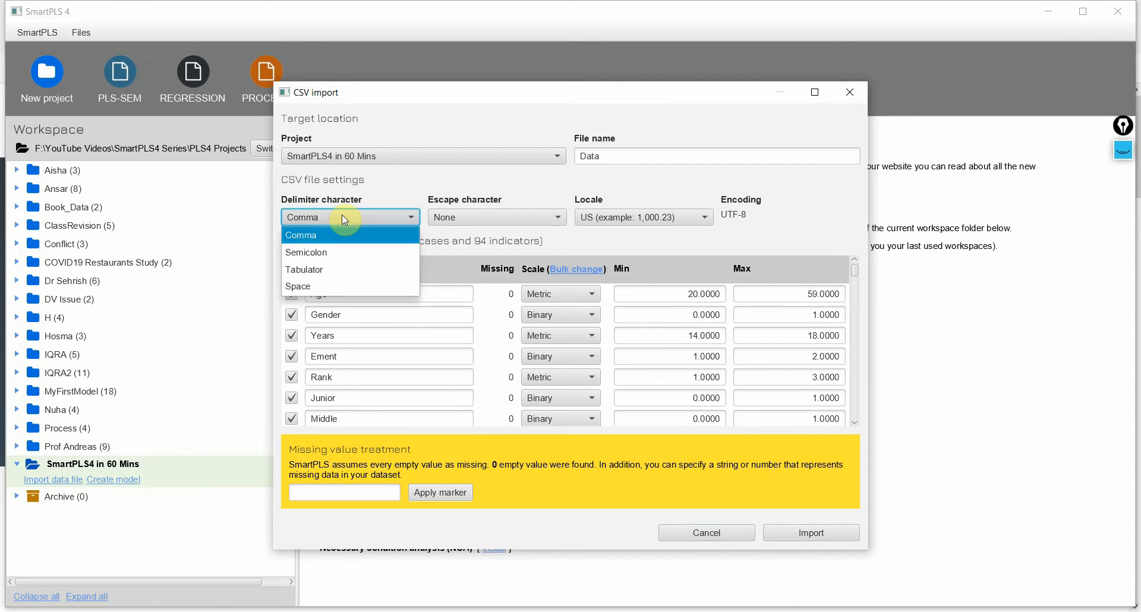
click(321, 236)
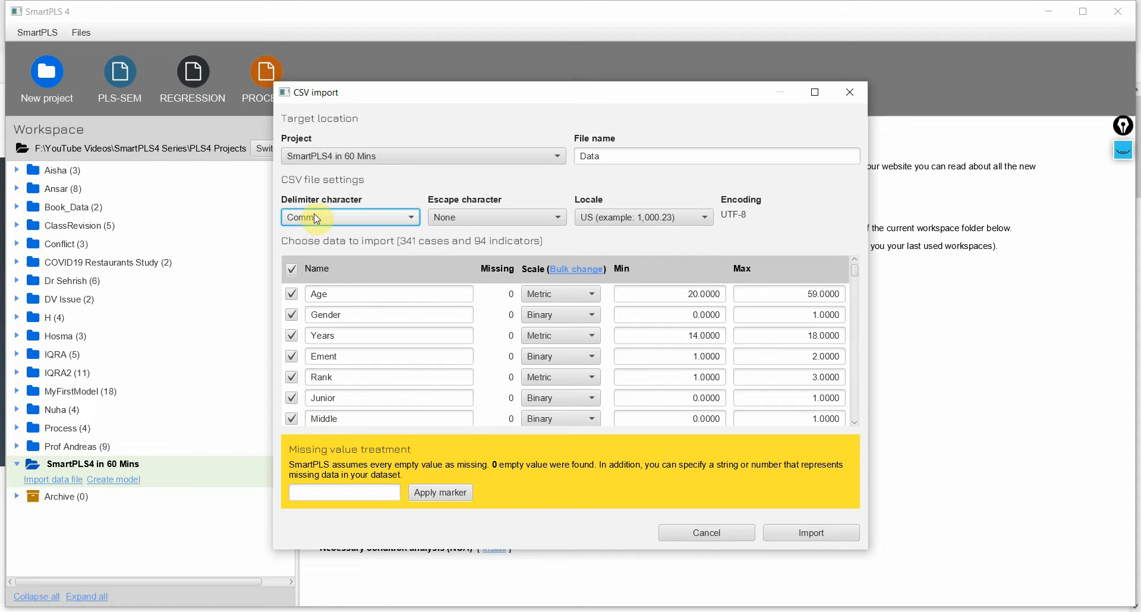
- Check the target project, the file name and the full list of indicators from Age to 13. OP before importing
click(360, 163)
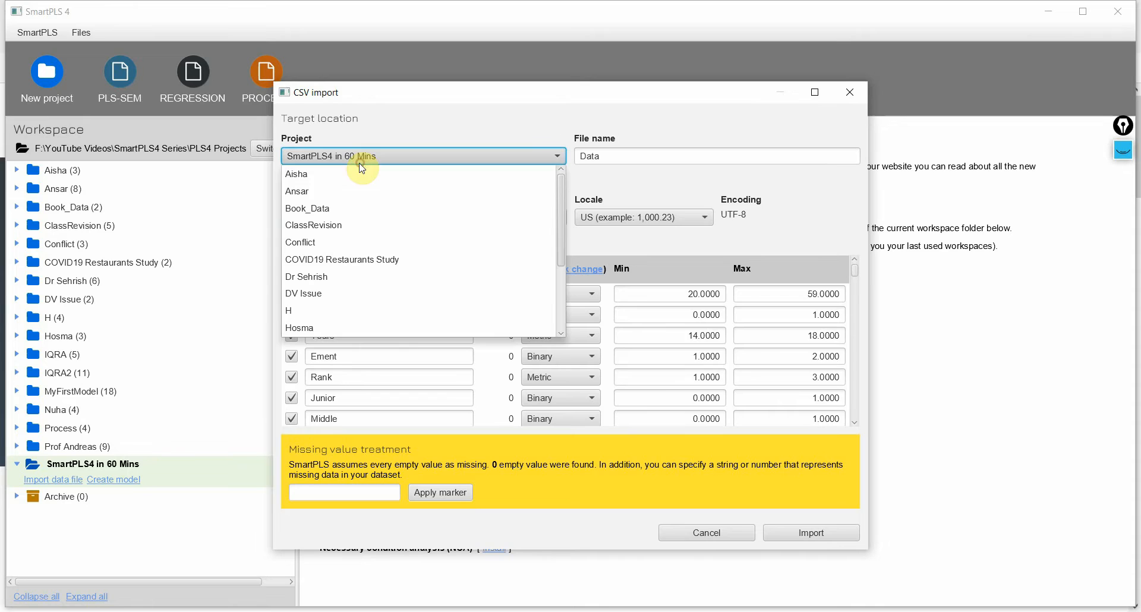
click(313, 158)
click(599, 157)
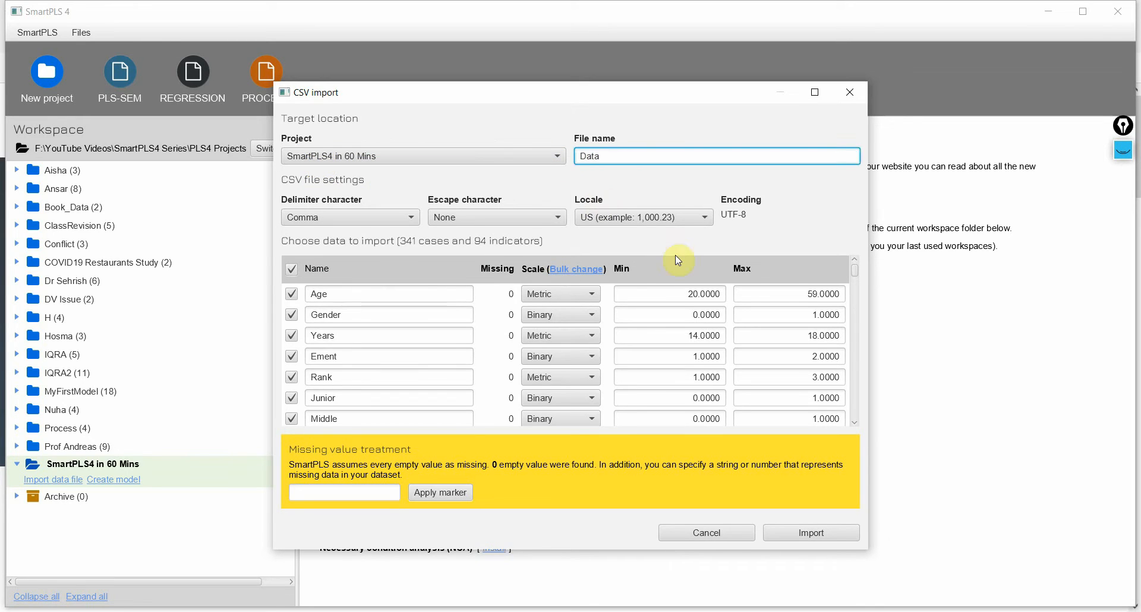
scroll(571, 309, down, 10)
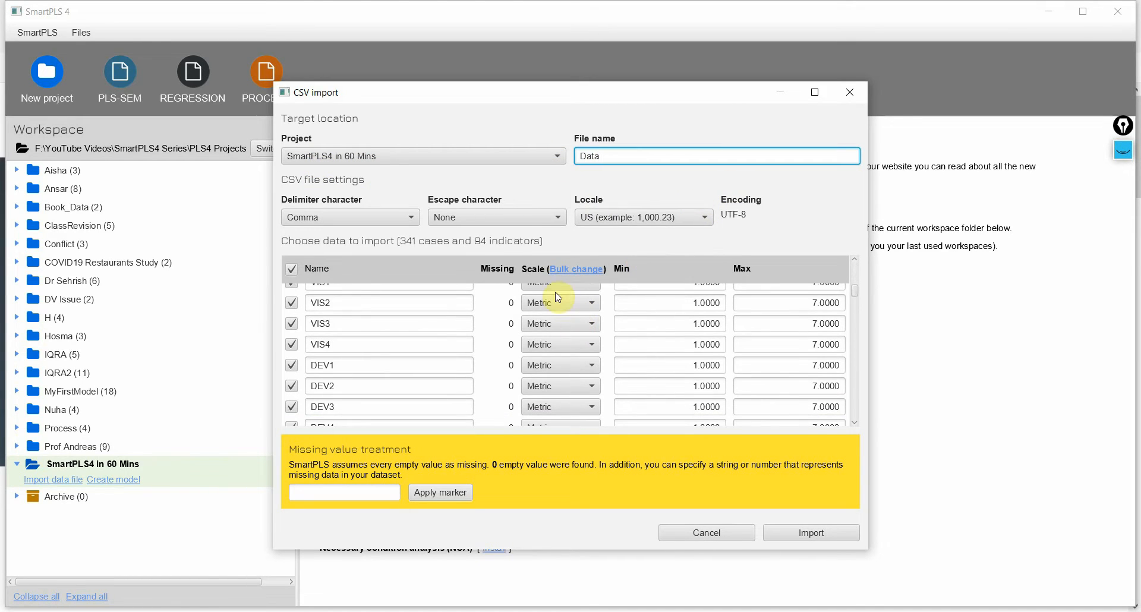
scroll(333, 292, down, 10)
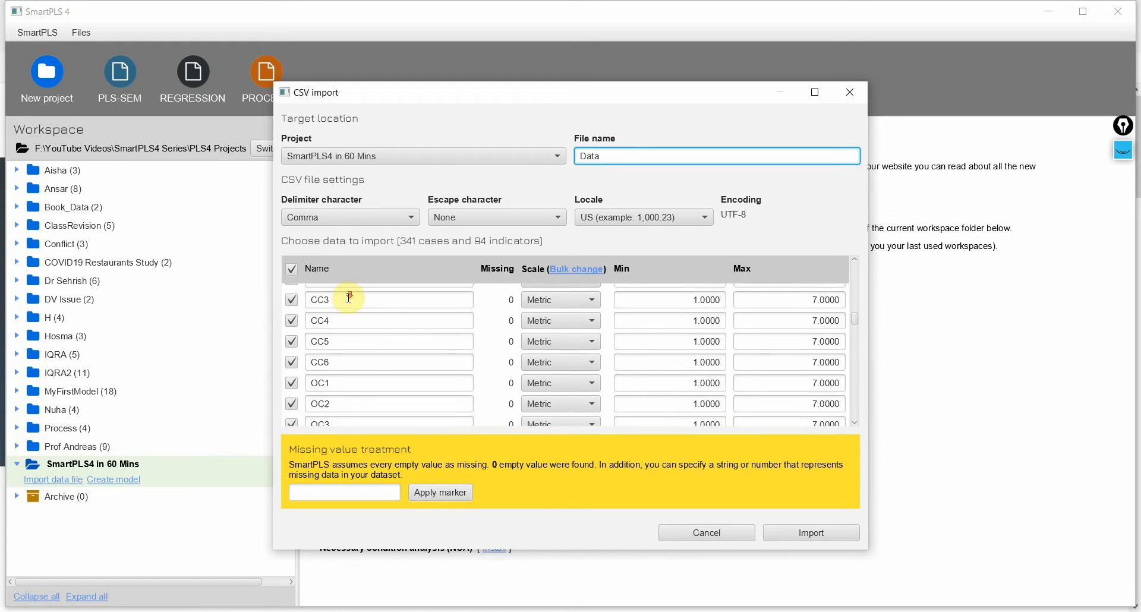
scroll(344, 296, down, 10)
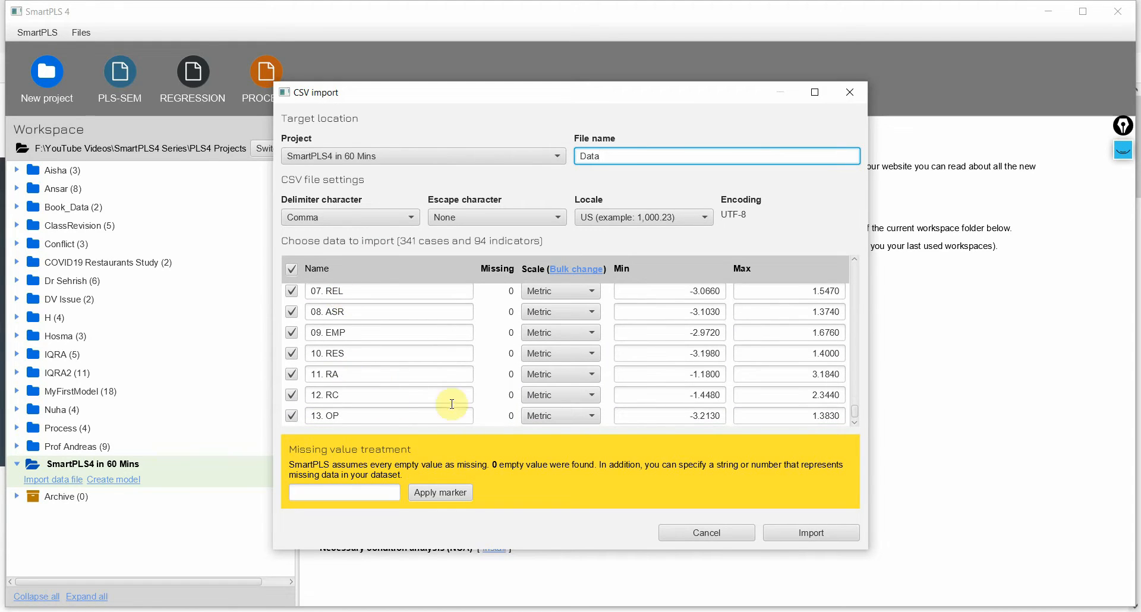
scroll(552, 357, up, 15)
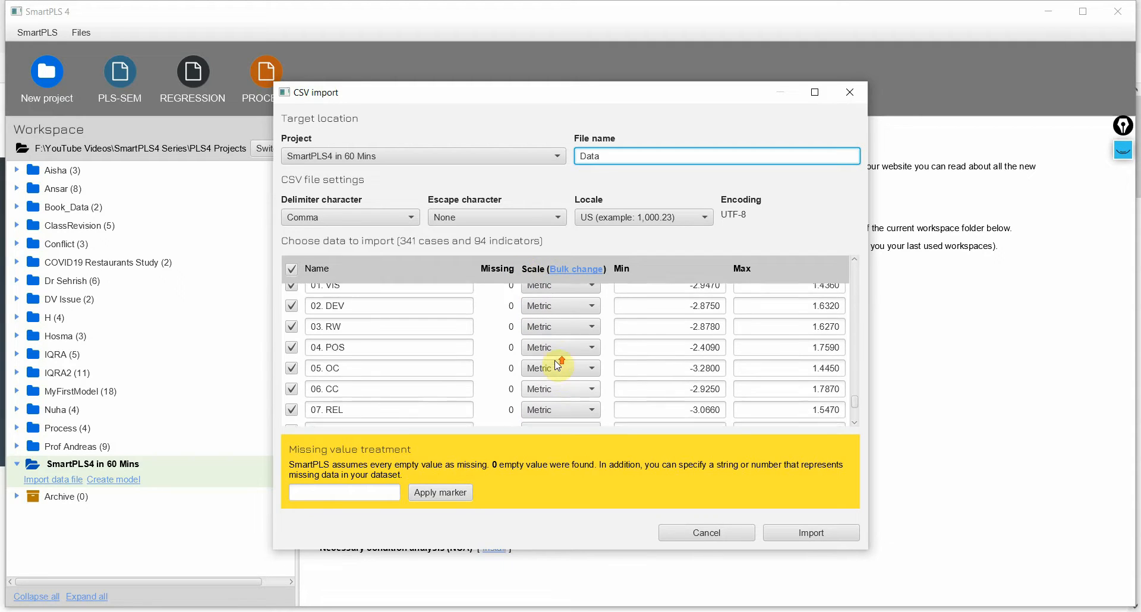
scroll(565, 357, up, 15)
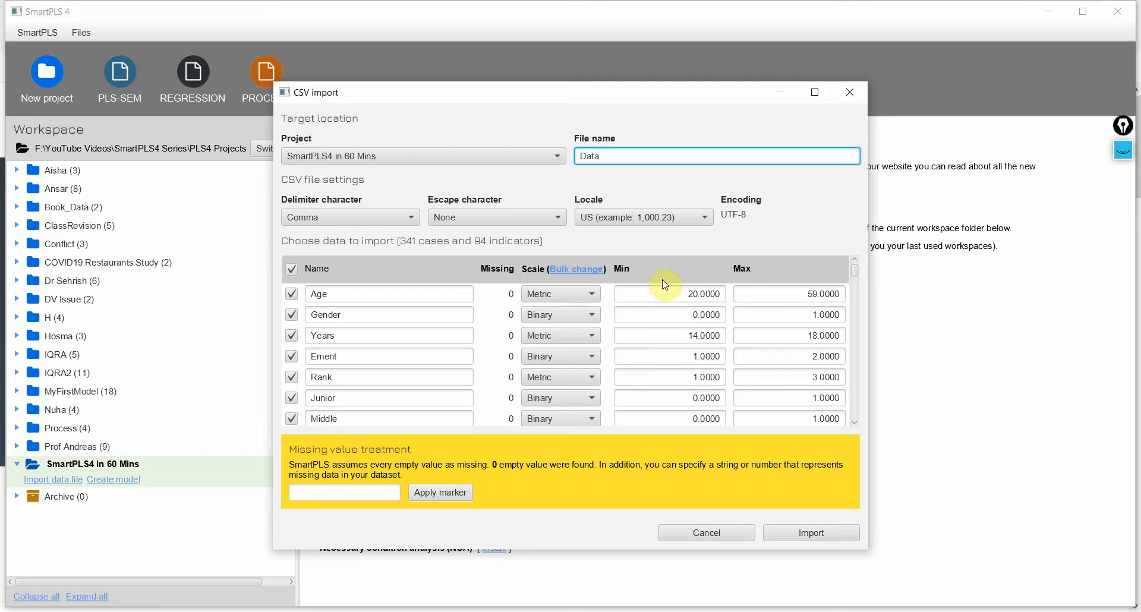
- Review the indicators' scales and minimum and maximum values, and import the Data file into the SmartPLS4 in 60 Mins project
scroll(797, 360, down, 15)
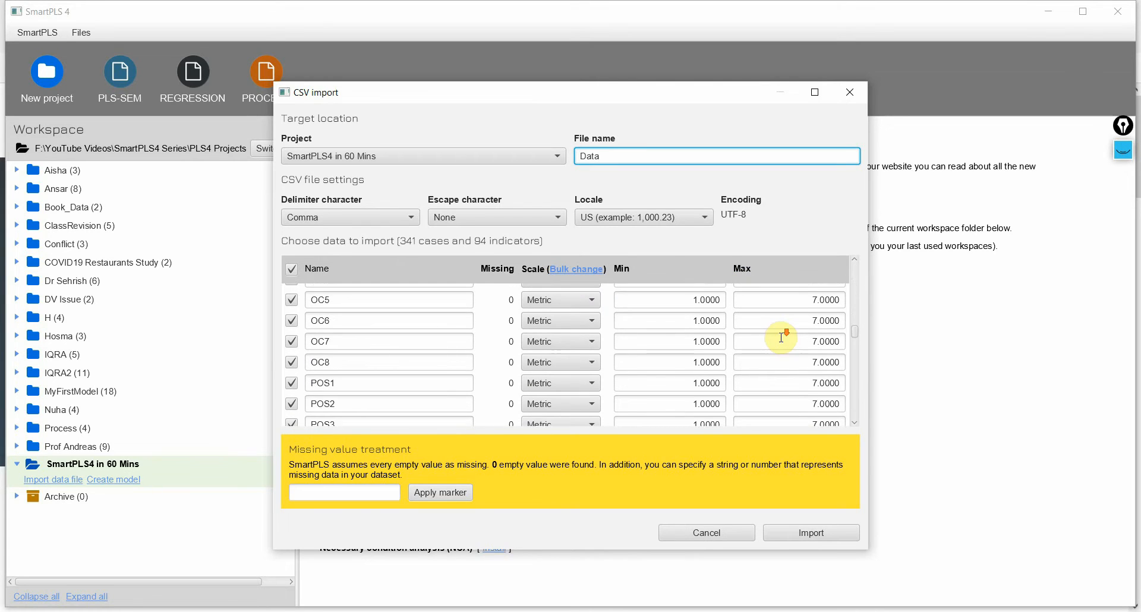
scroll(779, 336, down, 10)
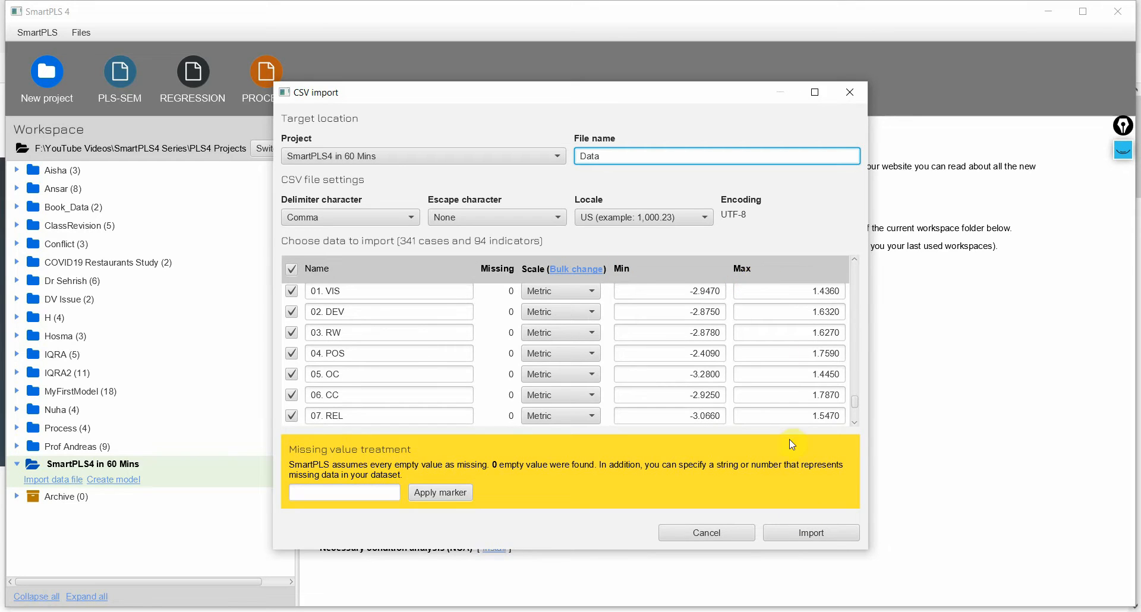
scroll(684, 333, up, 5)
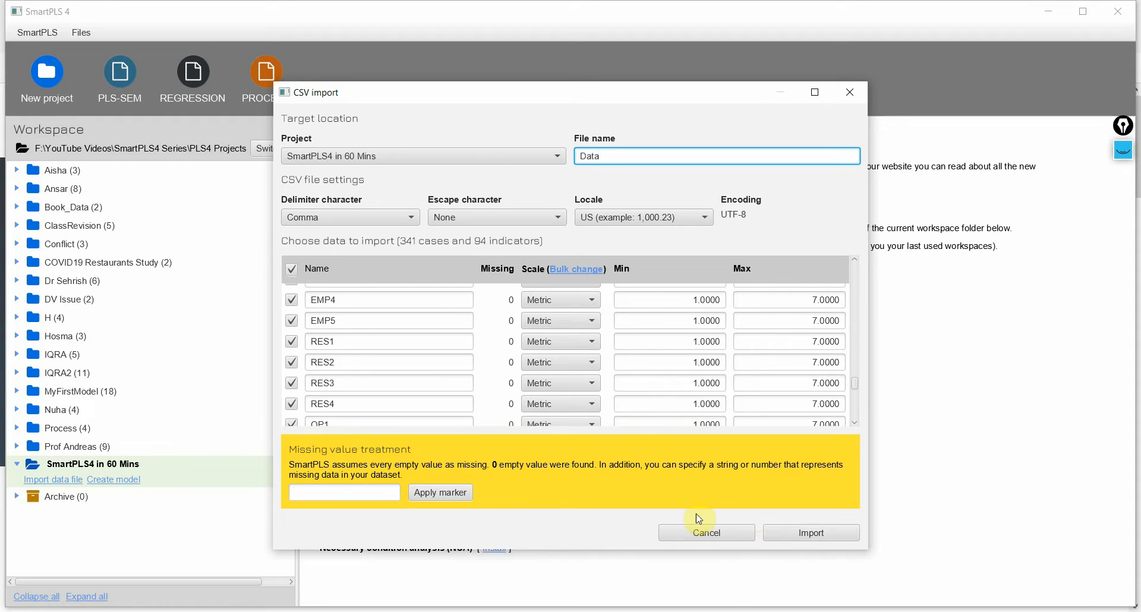
click(803, 538)
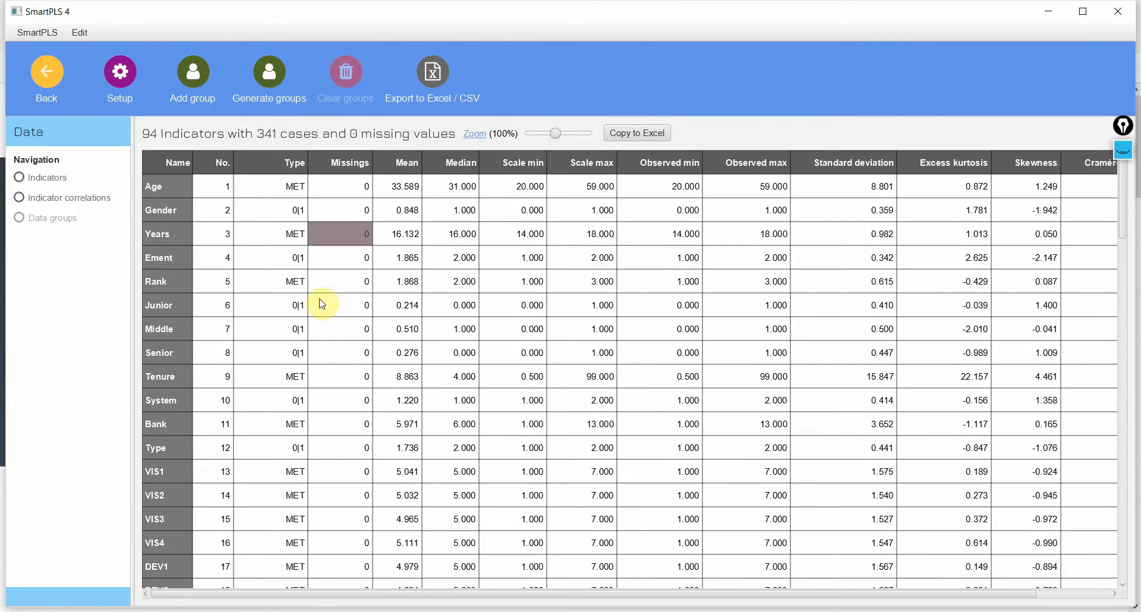
- Examine the descriptive statistics of all indicators and the indicator correlations, and return to the workspace overview
click(51, 183)
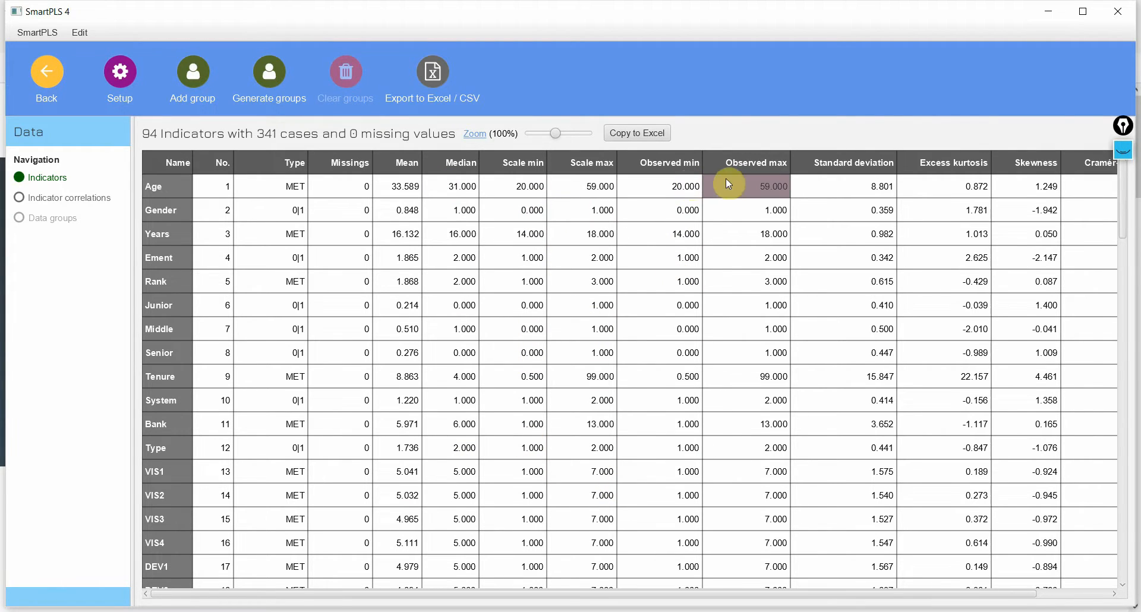
scroll(972, 322, down, 6)
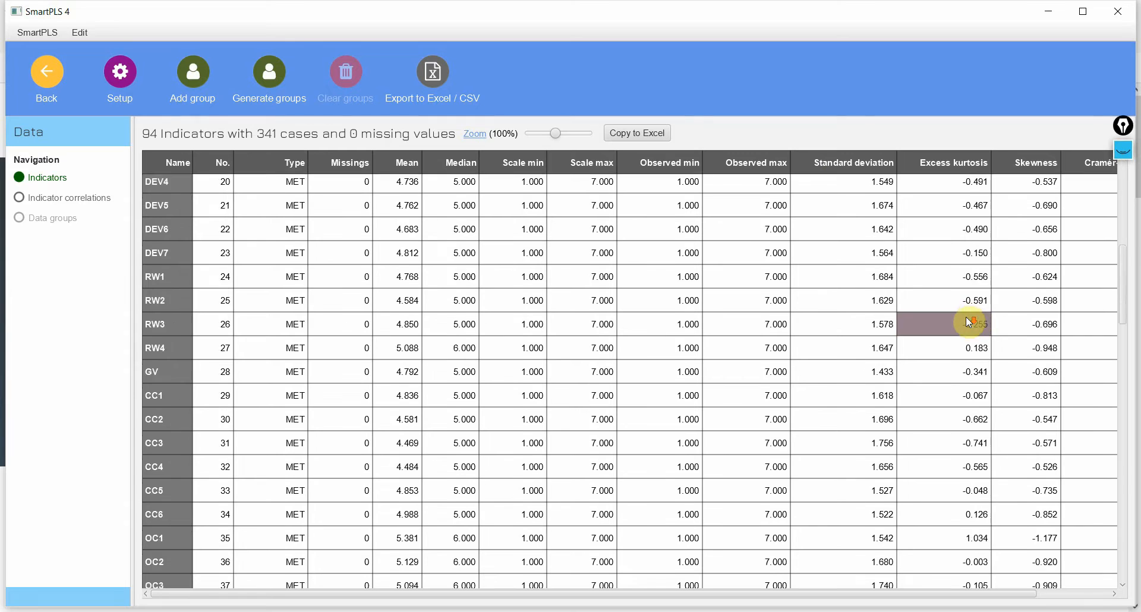
scroll(972, 322, down, 18)
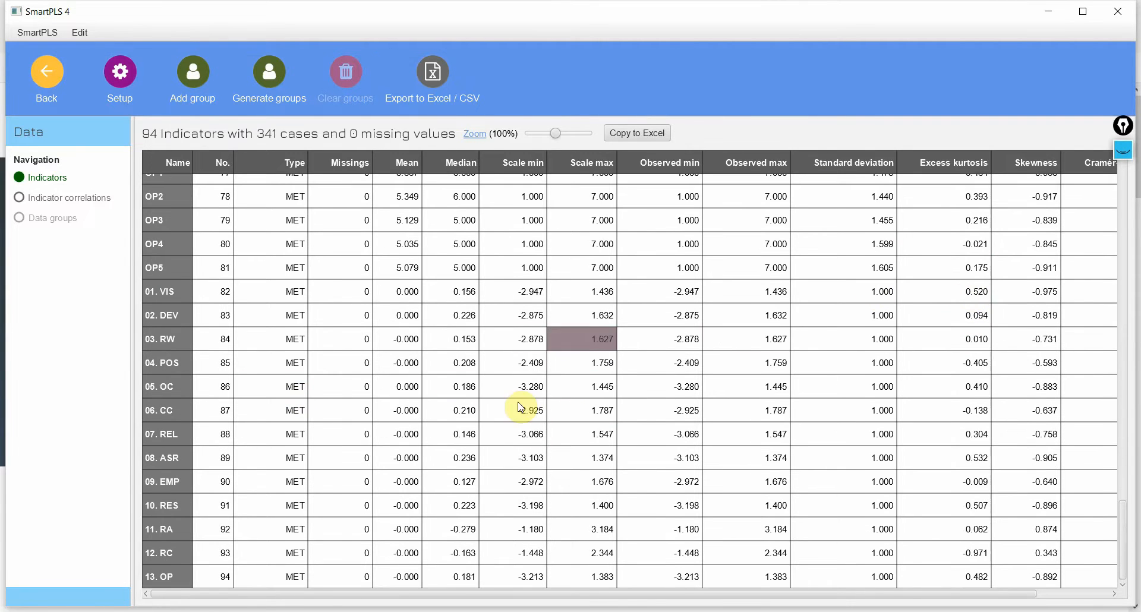
scroll(528, 336, up, 20)
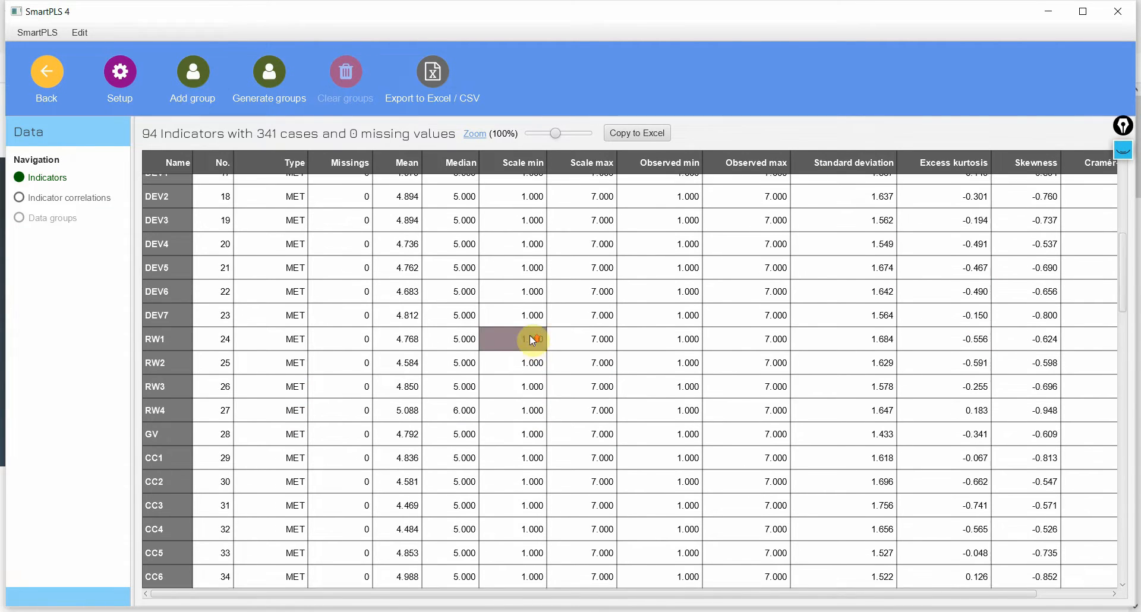
scroll(530, 336, up, 5)
click(80, 200)
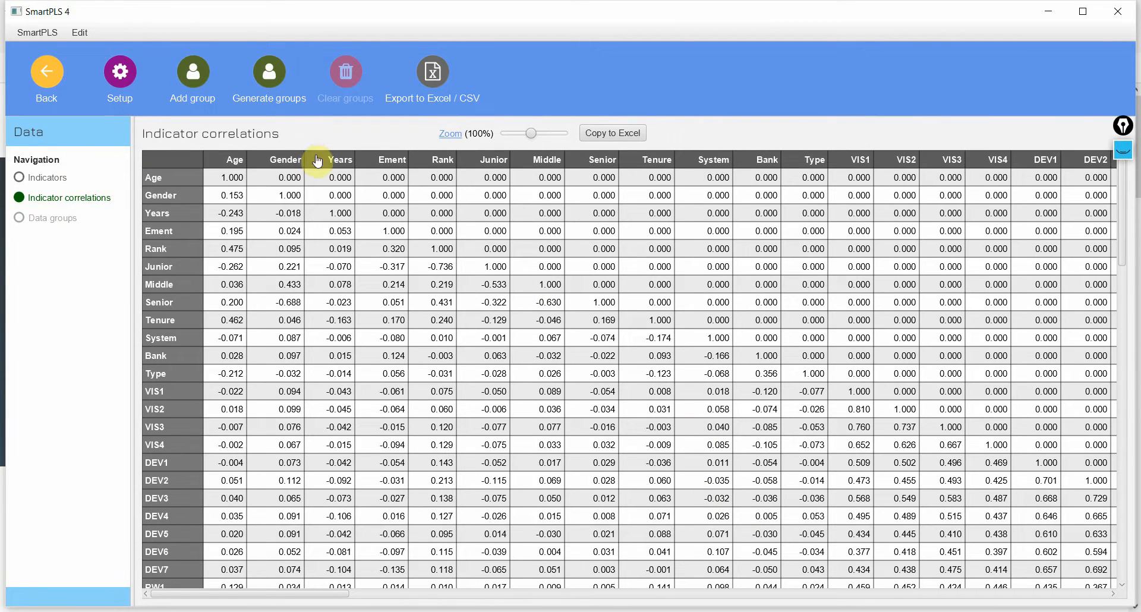
click(52, 88)
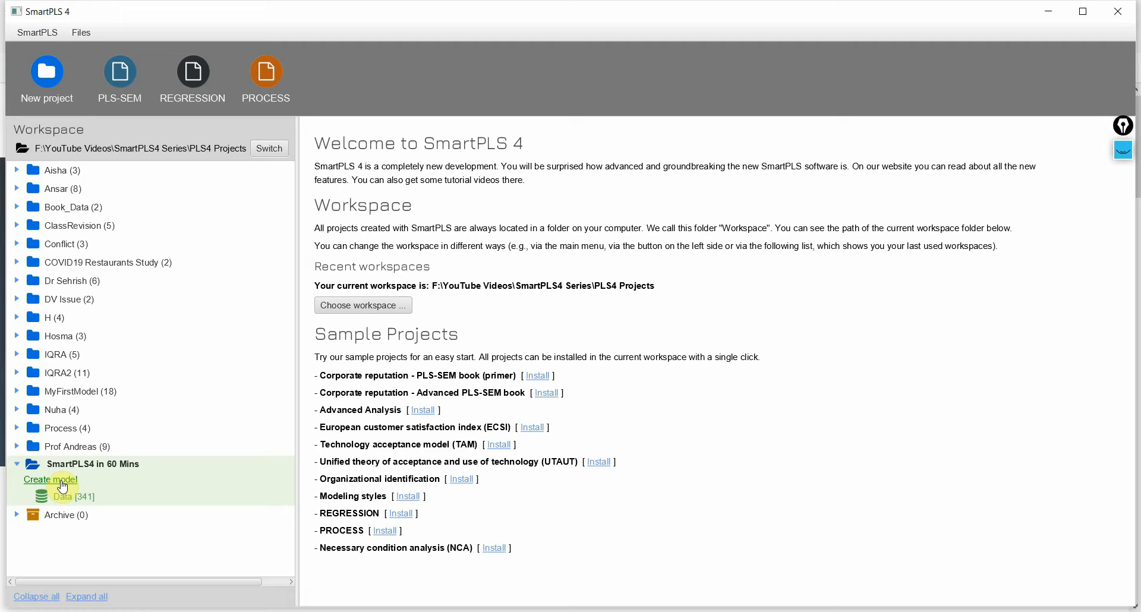
- Switch to Slides.pptx in PowerPoint and examine Internal Marketing with its Vision, Development and Rewards dimensions in the slide 2 example model
click(669, 611)
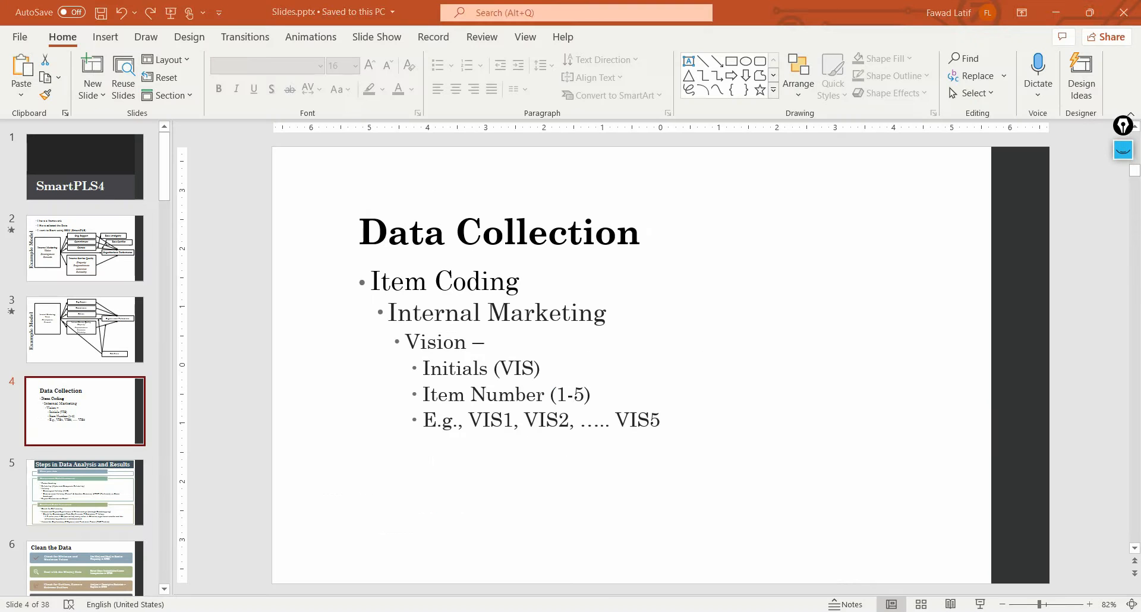
click(94, 260)
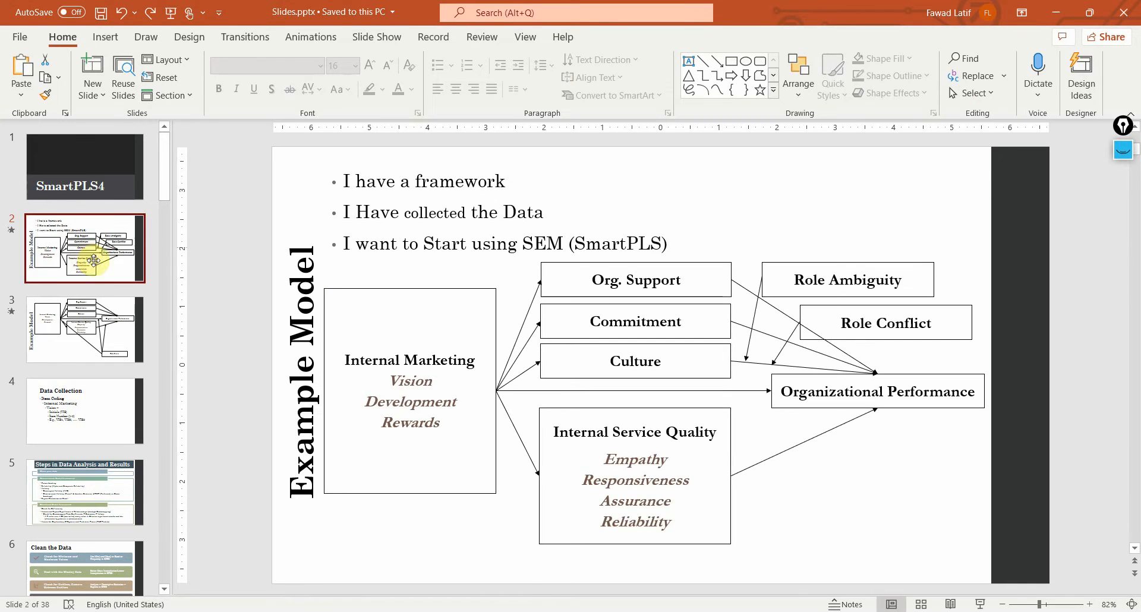
drag(377, 360, 452, 427)
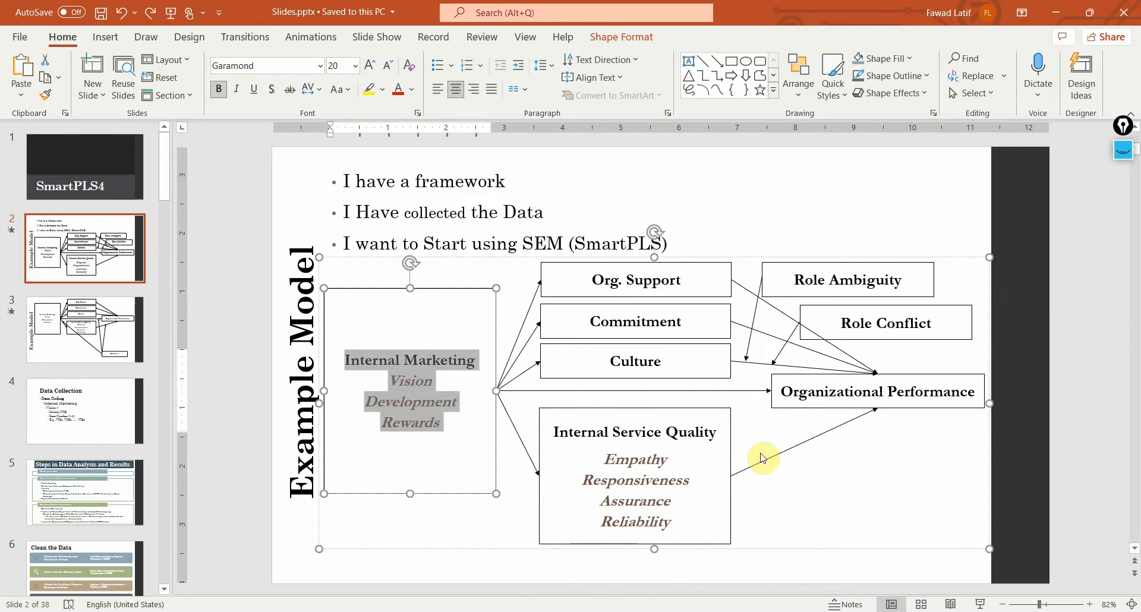
click(356, 361)
triple_click(407, 361)
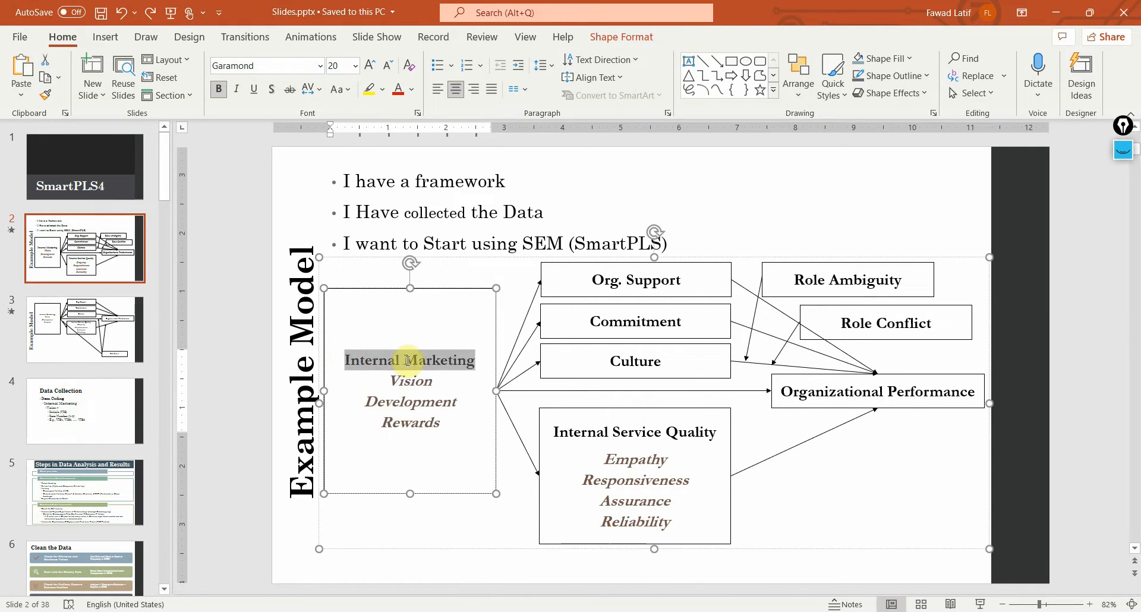
drag(417, 381, 416, 426)
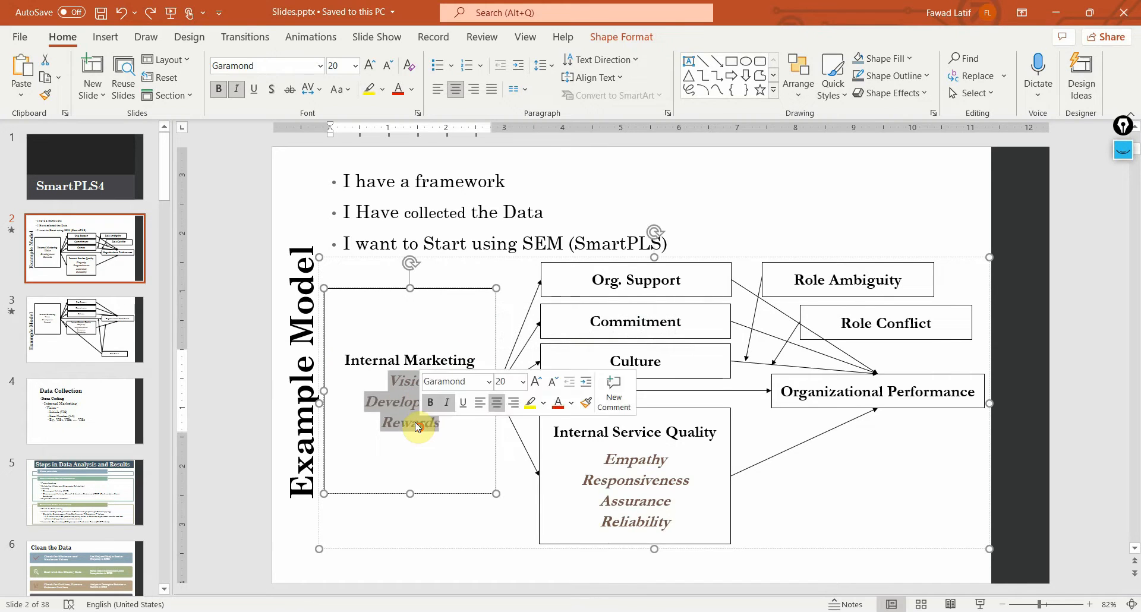
- Go through Internal Service Quality, Org. Support, Commitment, Culture and Organizational Performance in the example model, ending at Internal Marketing
drag(554, 433, 649, 518)
click(636, 456)
click(654, 279)
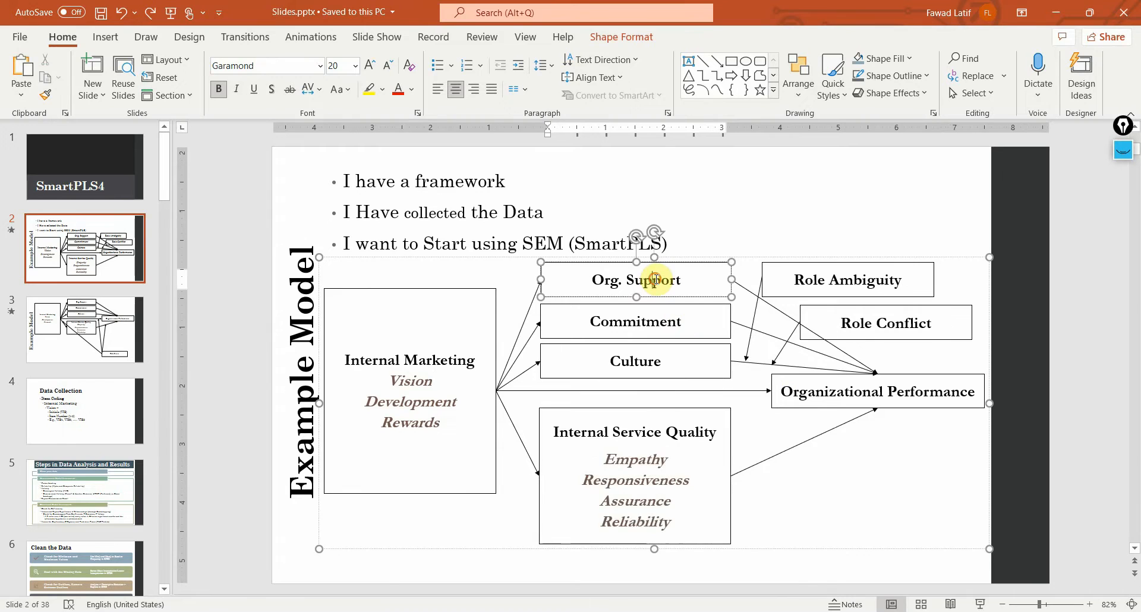
click(629, 324)
click(622, 363)
click(815, 390)
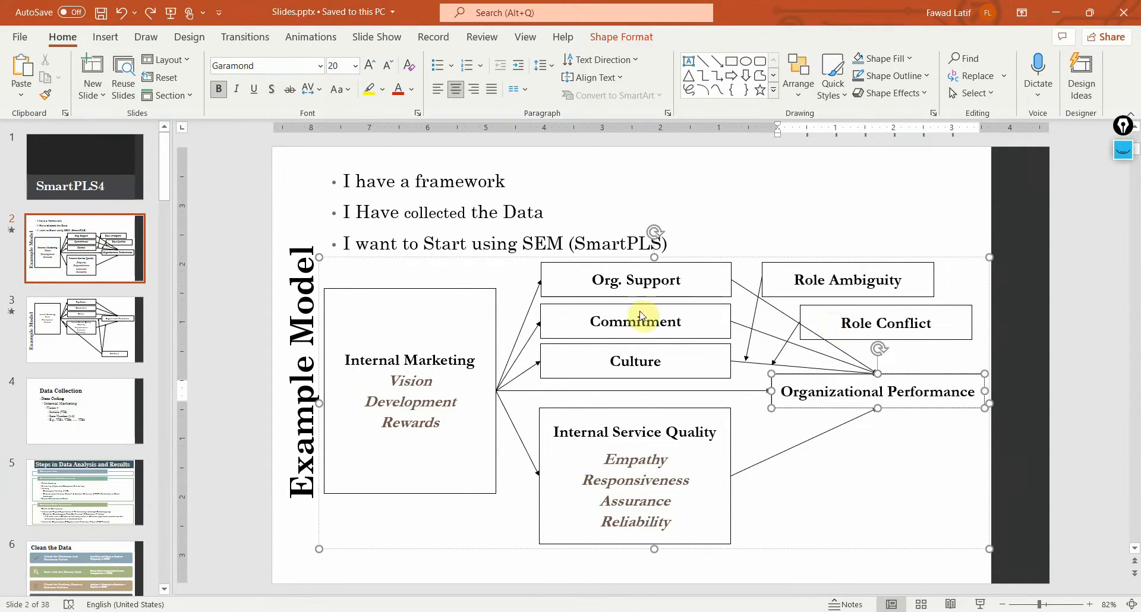
click(412, 359)
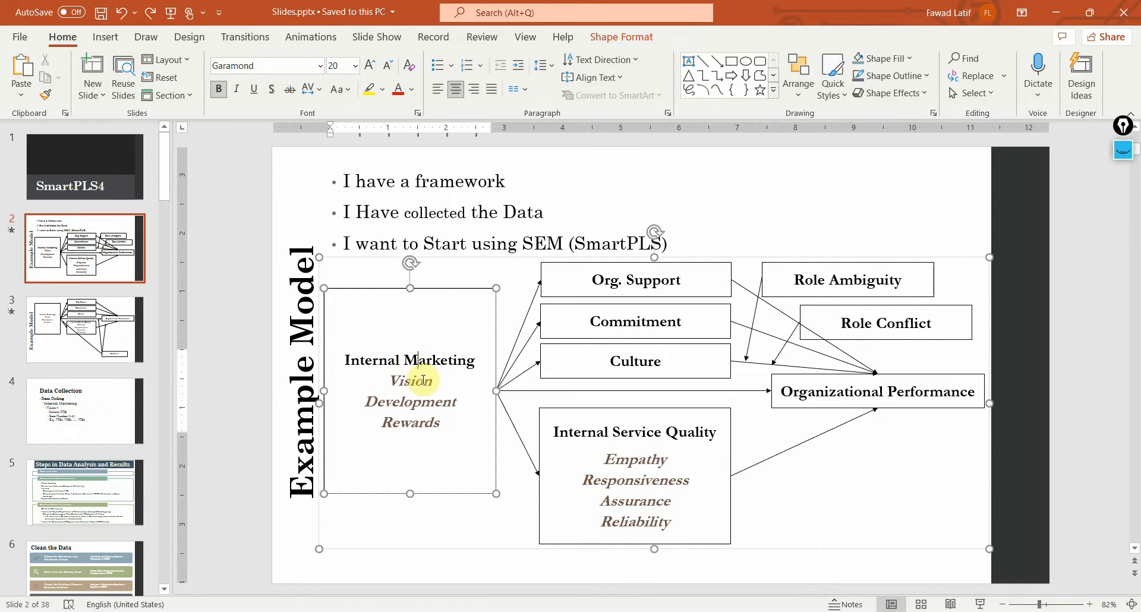
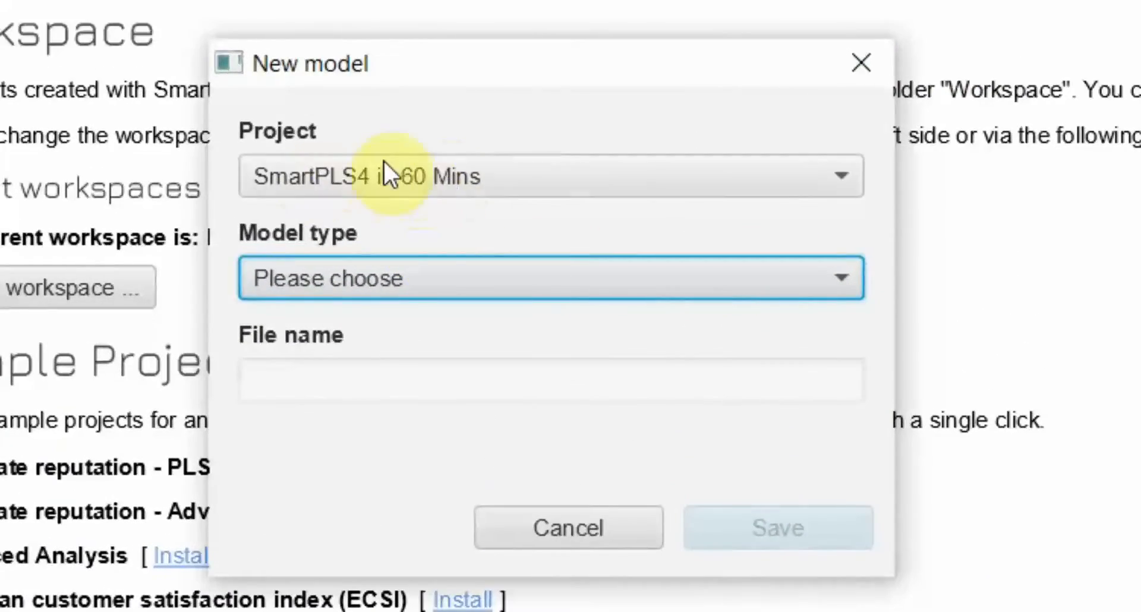
- Create a new PLS-SEM model named "MM" in the SmartPLS4 in 60 Mins project
click(408, 287)
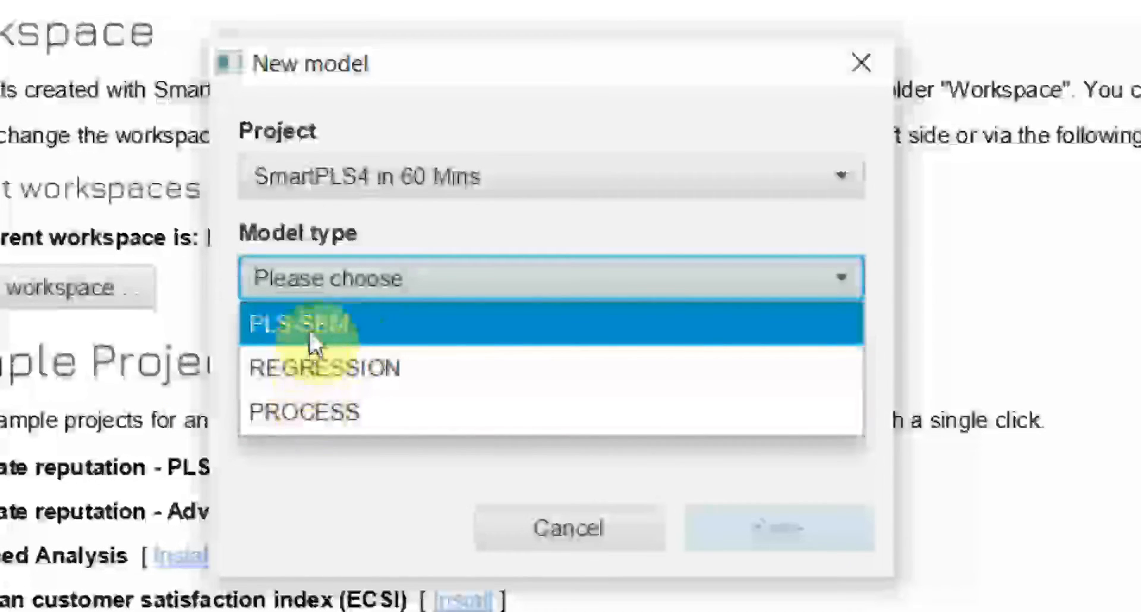
click(341, 325)
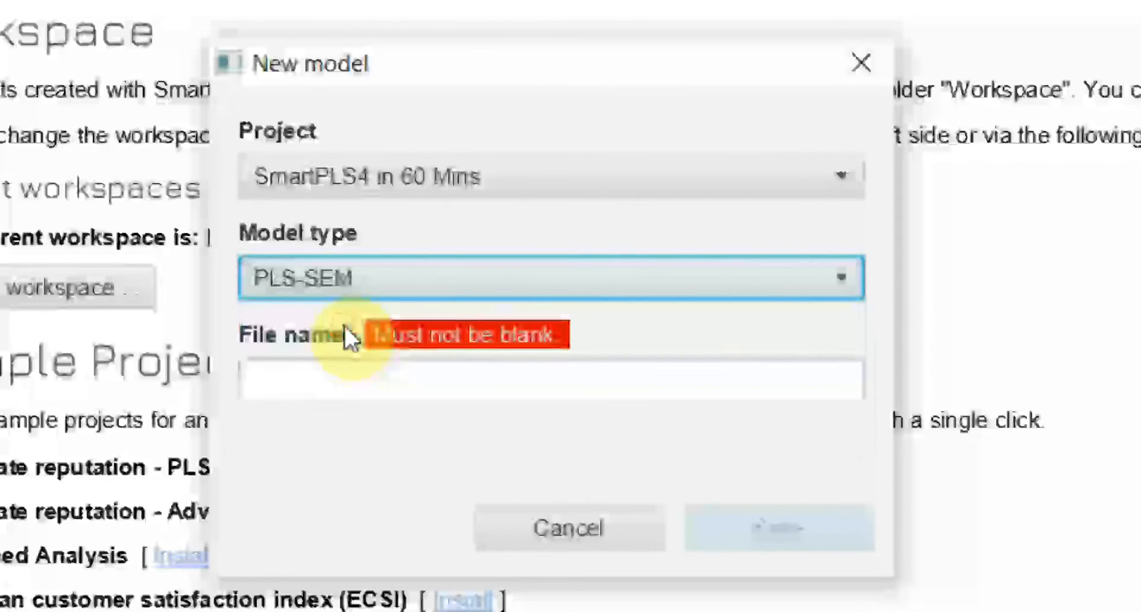
click(418, 382)
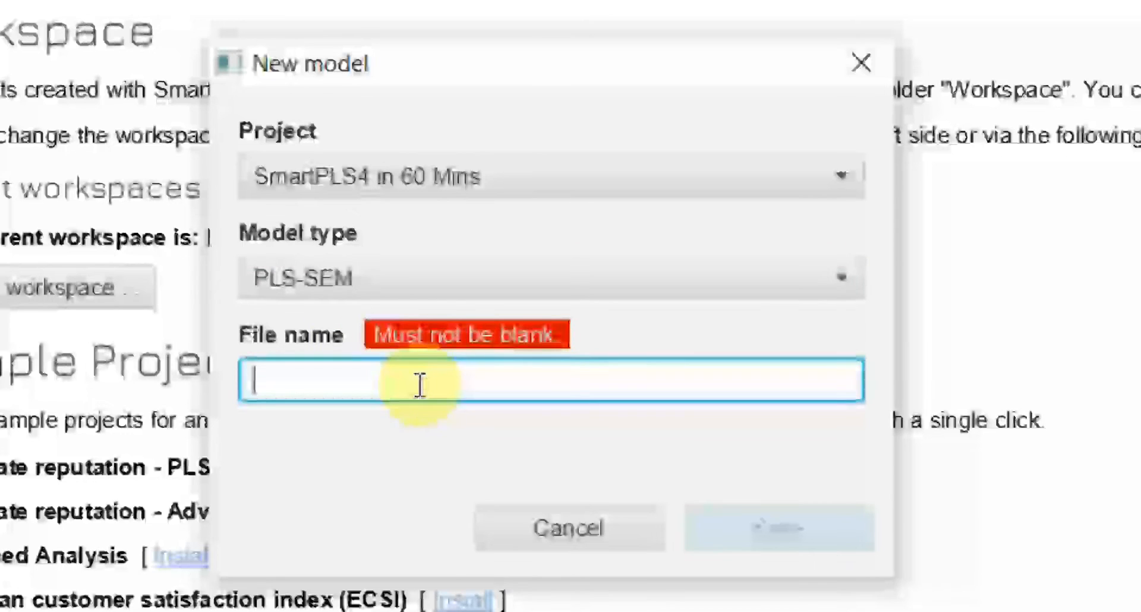
text(LO)
key(BackSpace)
key(BackSpace)
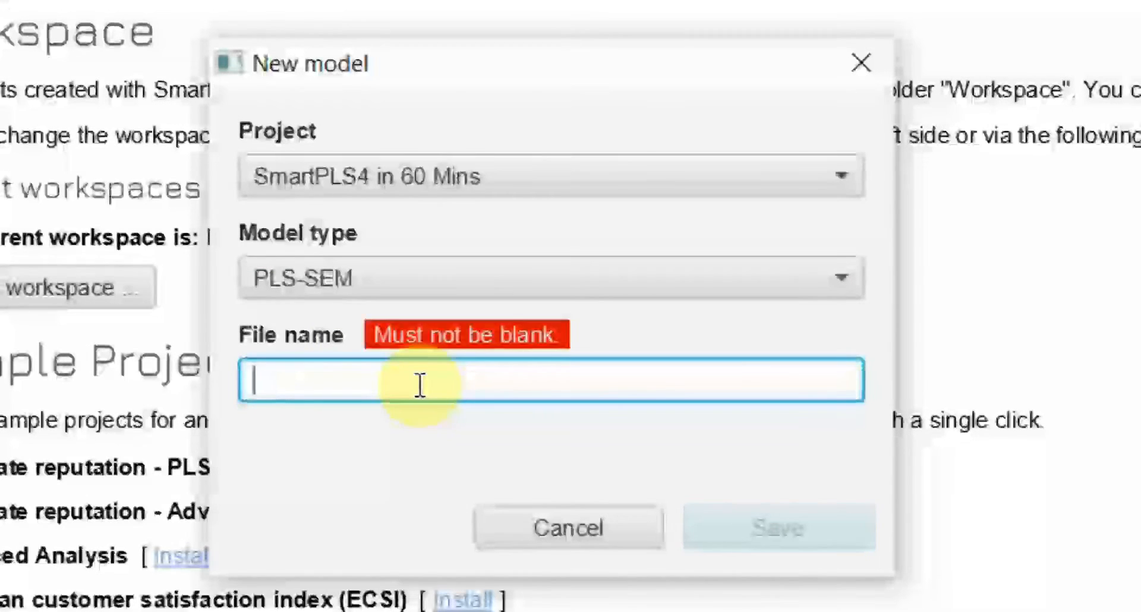
text(MM)
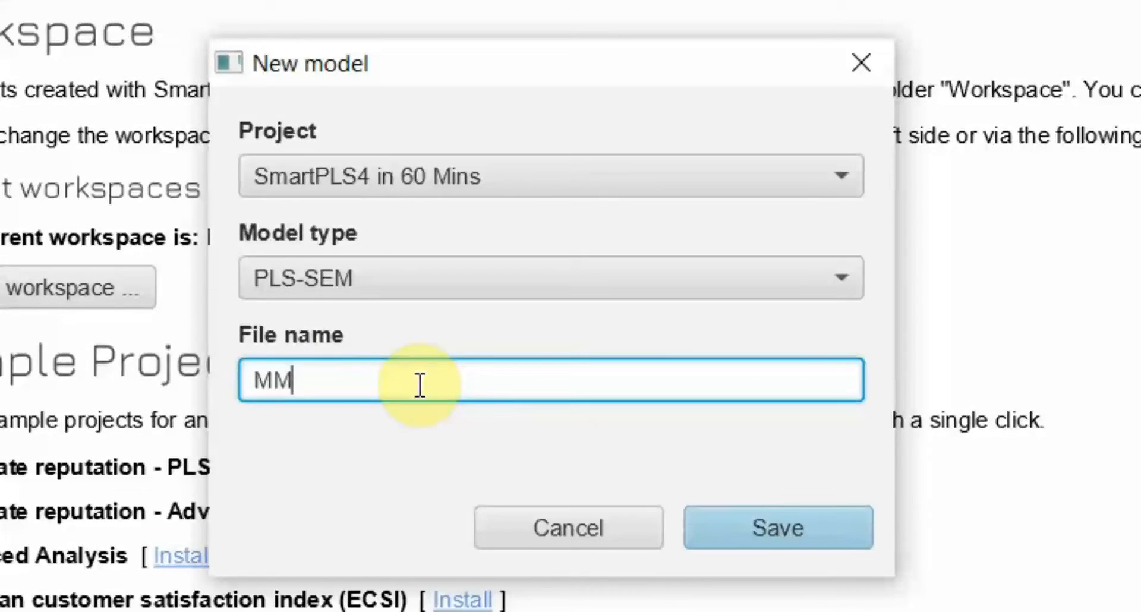
click(773, 517)
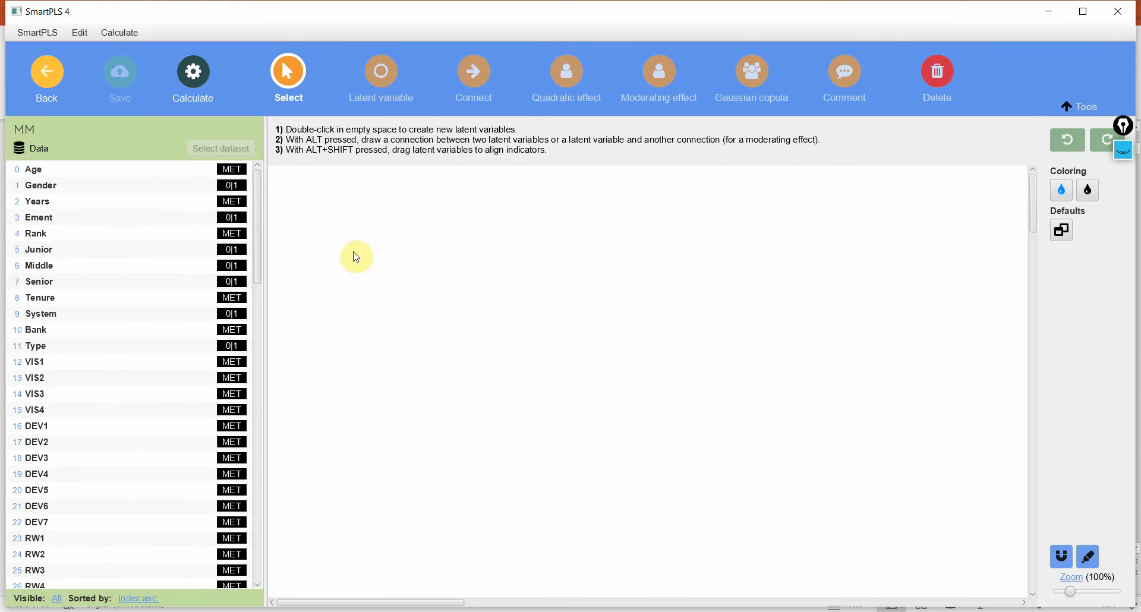
- Look through the model's indicator list down to 13. OP, showing the summary statistics of Gender and 08. ASR
click(75, 185)
scroll(77, 223, down, 12)
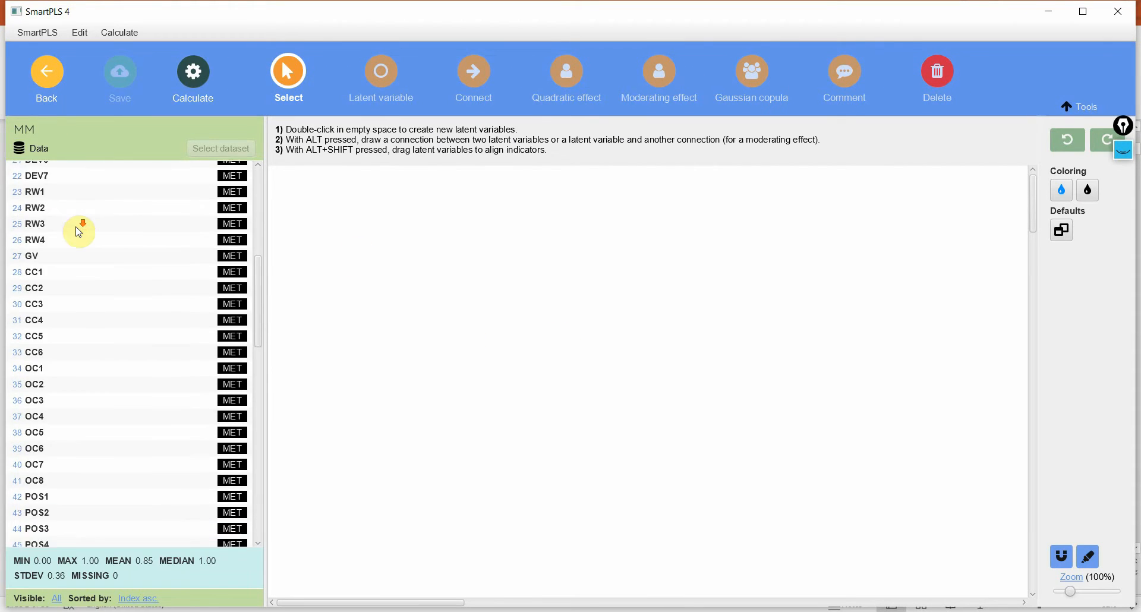
scroll(78, 231, down, 6)
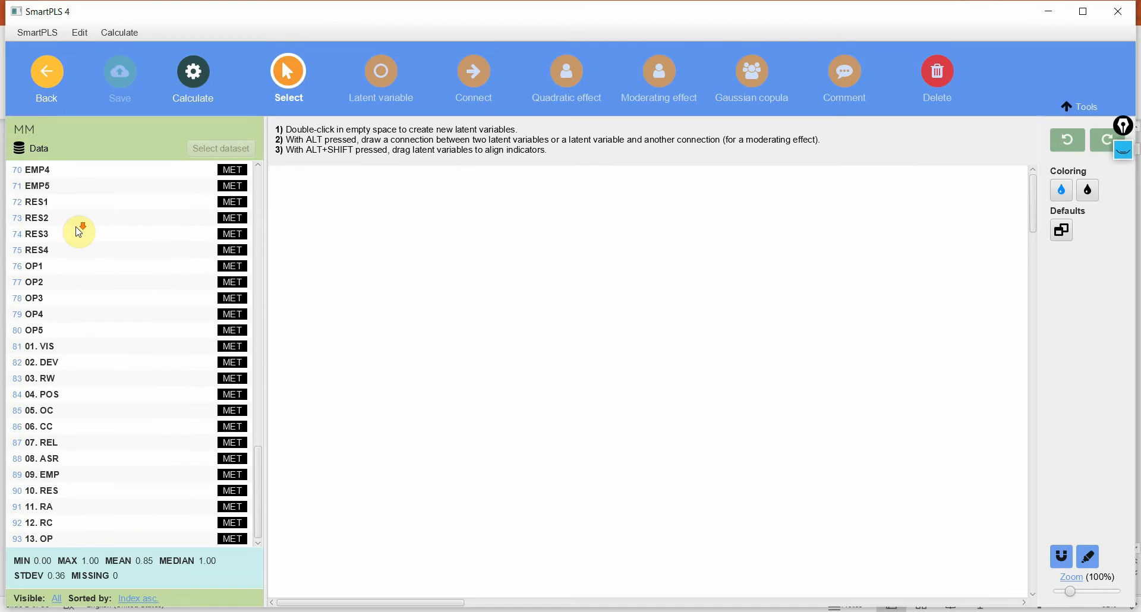
click(87, 458)
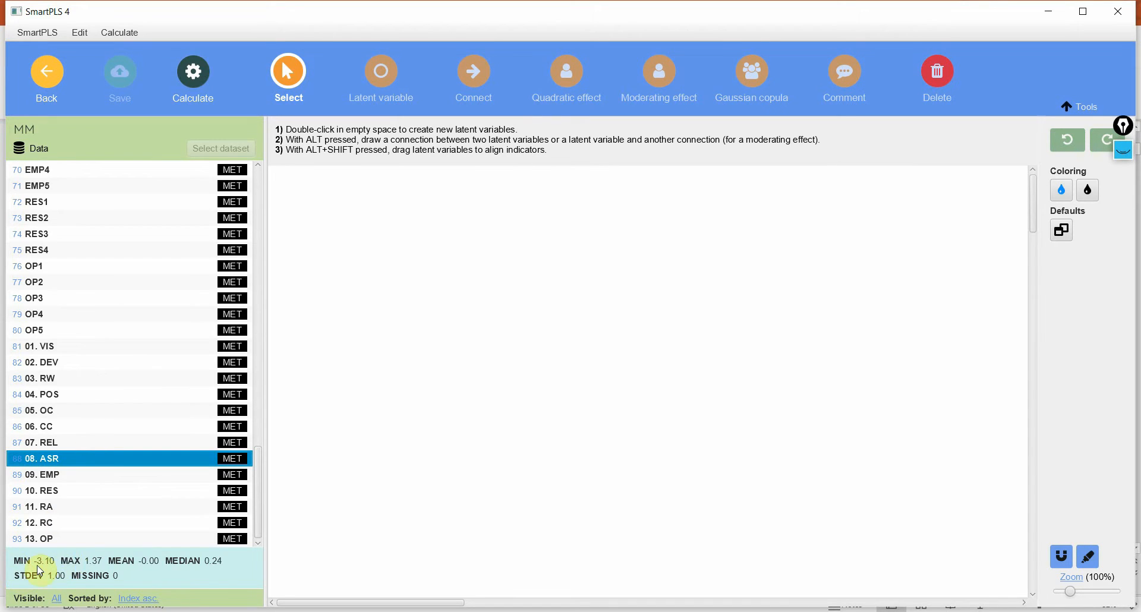
- Show OP2's summary statistics, review the indicator list back up to Age, and recheck the example model in Slides.pptx
click(92, 281)
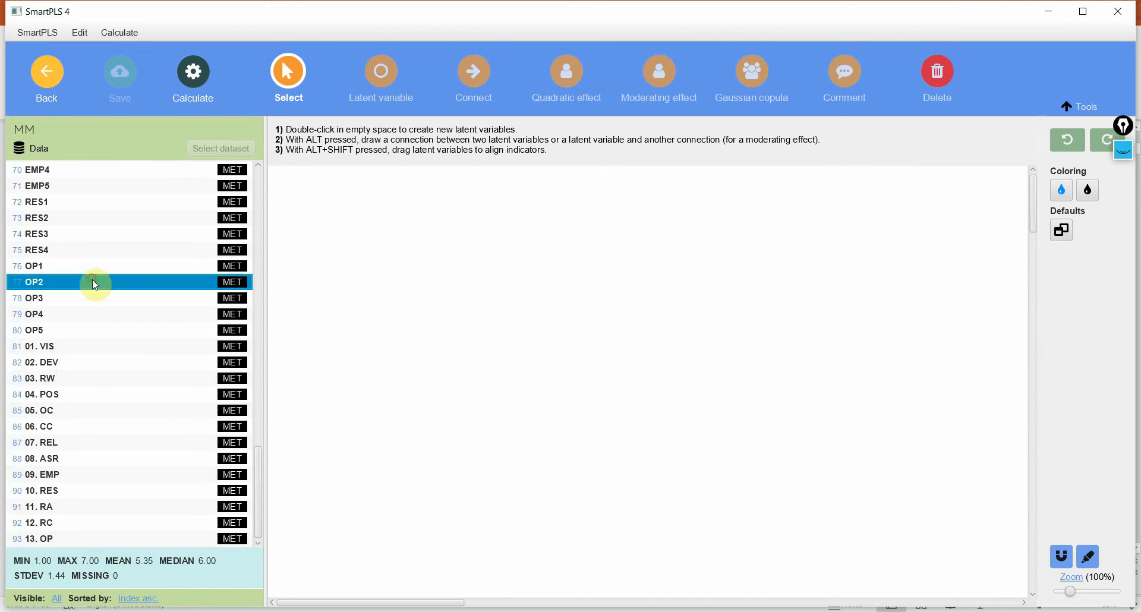
scroll(80, 480, up, 3)
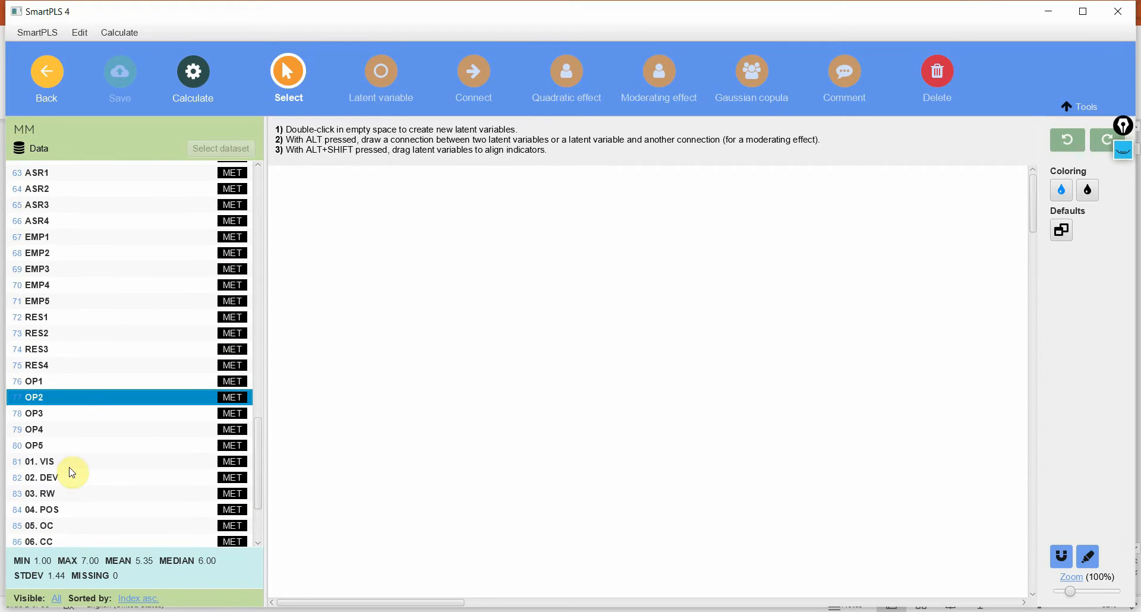
click(71, 333)
scroll(70, 333, up, 15)
scroll(70, 333, up, 5)
click(618, 603)
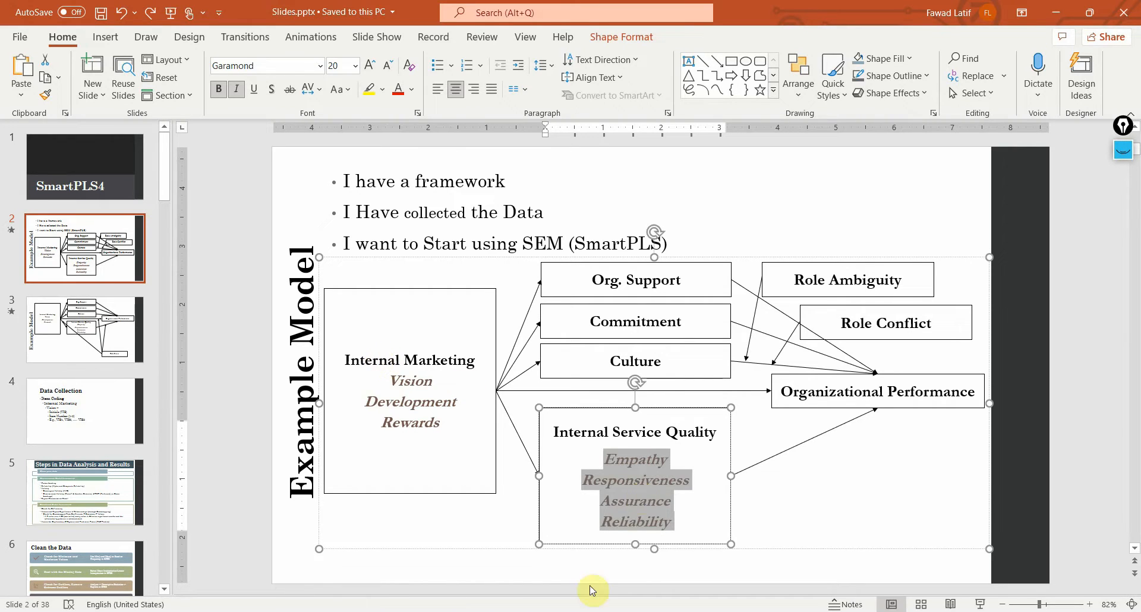
key(alt+Tab)
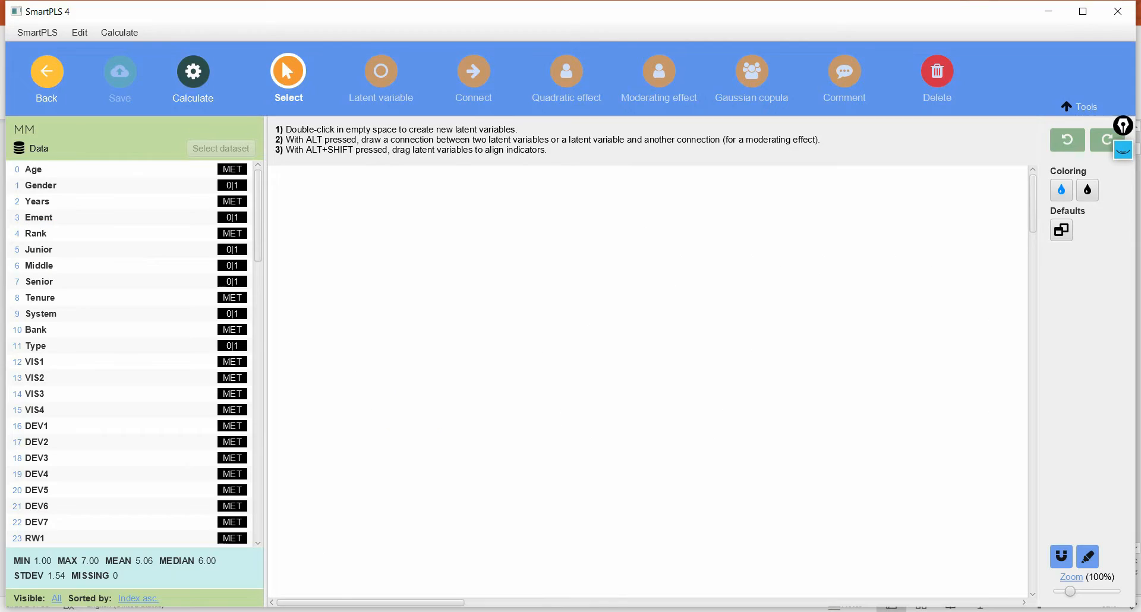
- Create the latent variable VIS from indicators VIS1 to VIS4 in the canvas's upper-left area
click(83, 362)
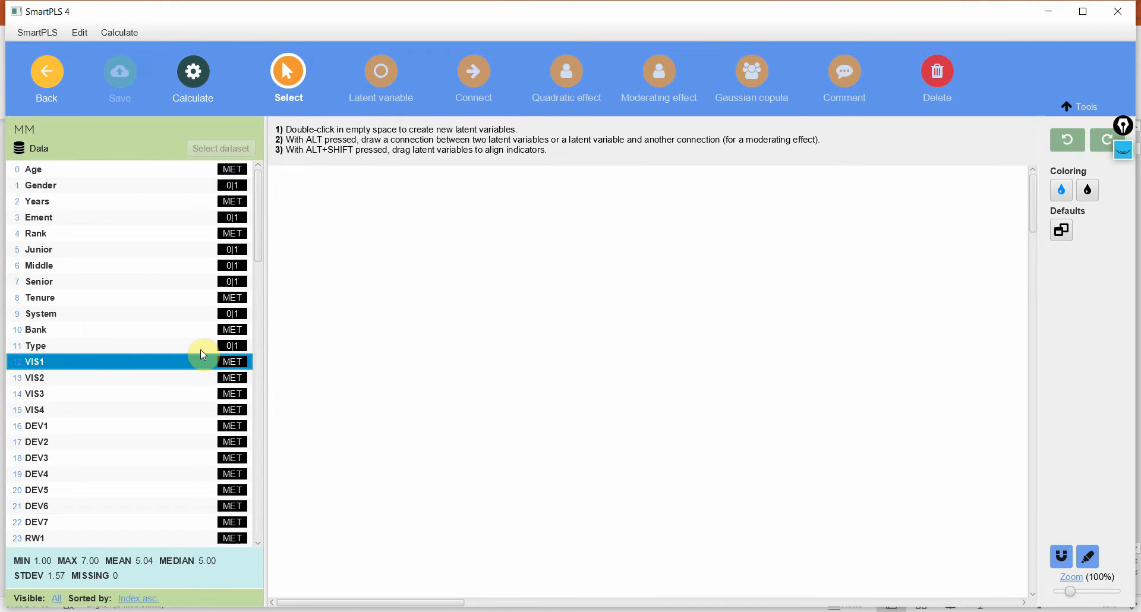
key(shift+Down)
key(shift+Down)
key(shift+Down)
drag(196, 356, 386, 219)
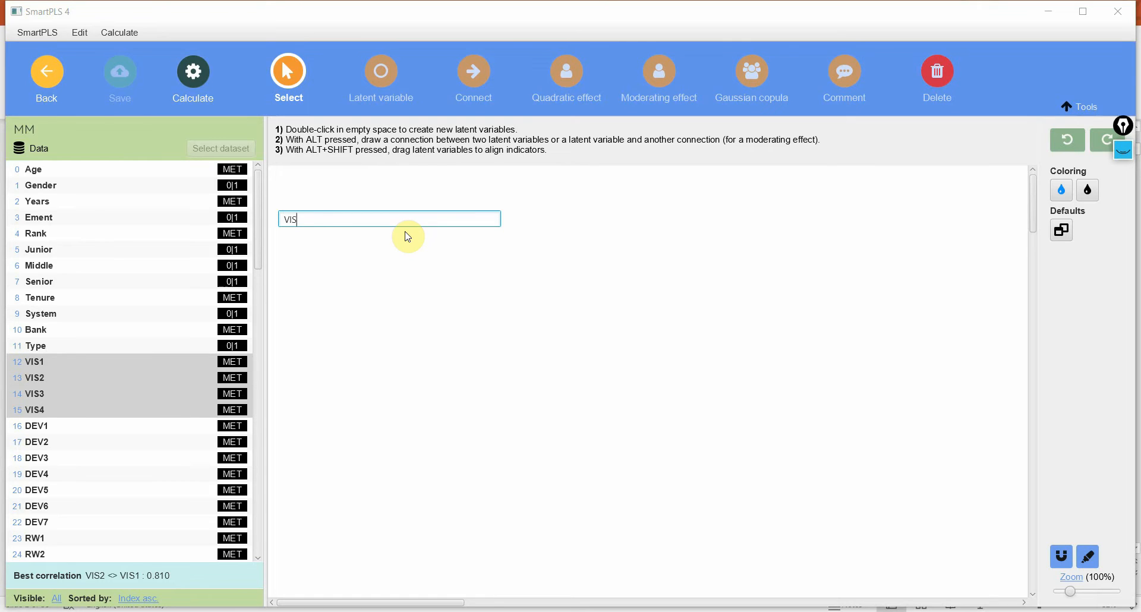
key(Return)
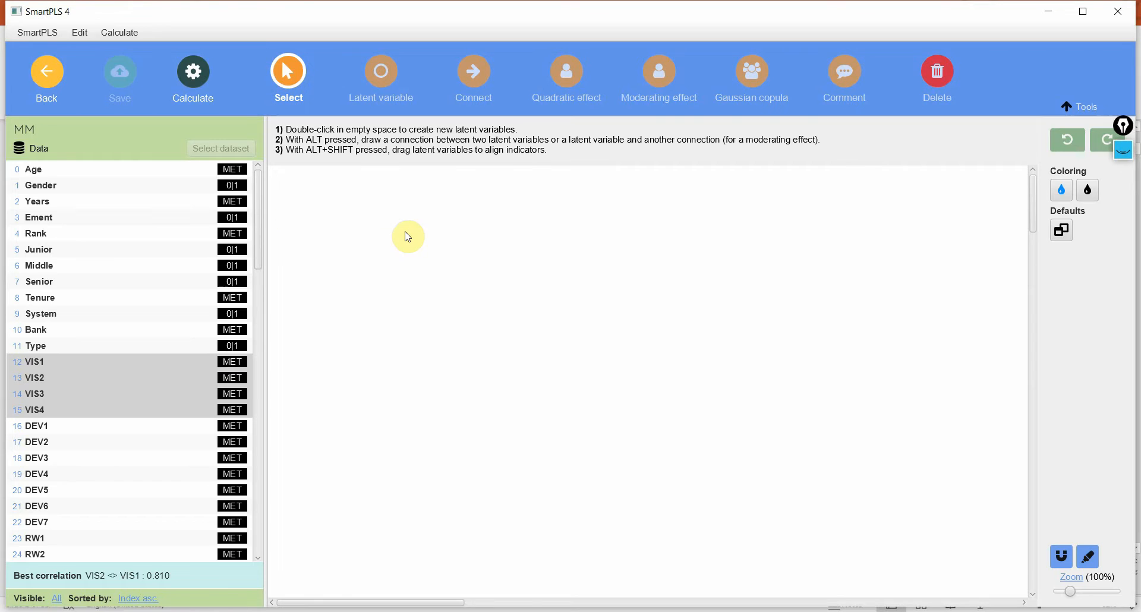
drag(393, 201, 387, 262)
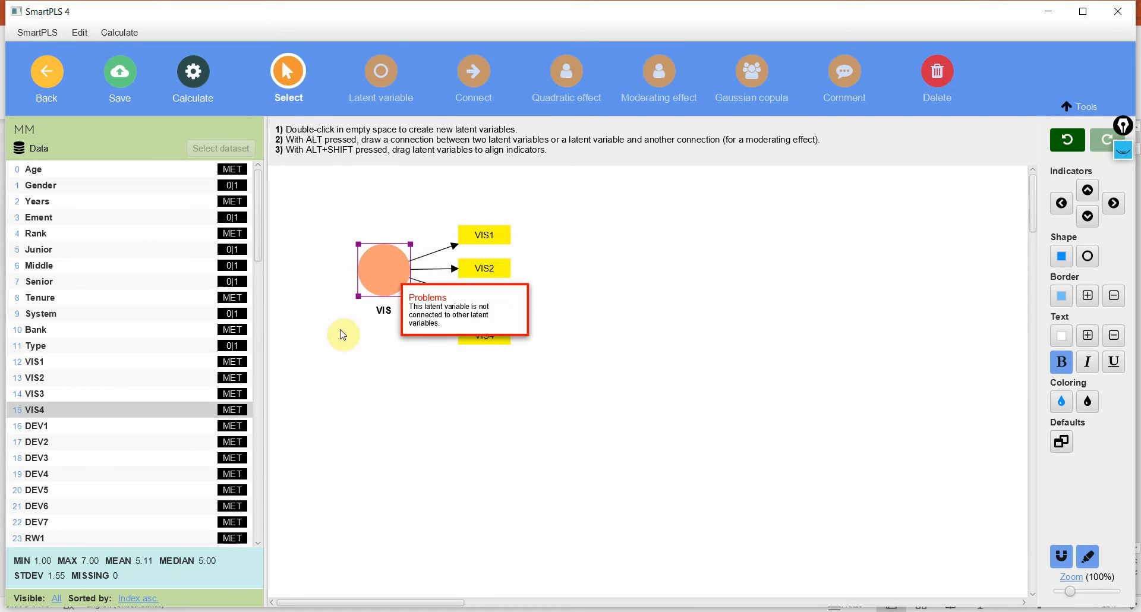
drag(447, 202, 558, 386)
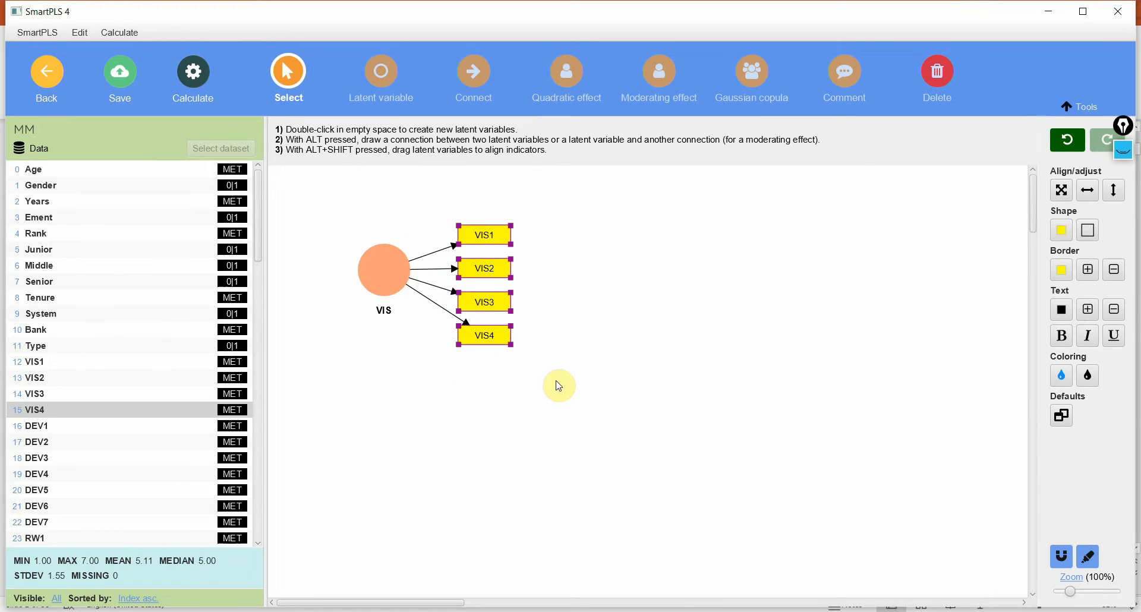
click(612, 281)
- Create the latent variable DEV from indicators DEV1 to DEV7, below and to the right of VIS
drag(1074, 596, 1069, 596)
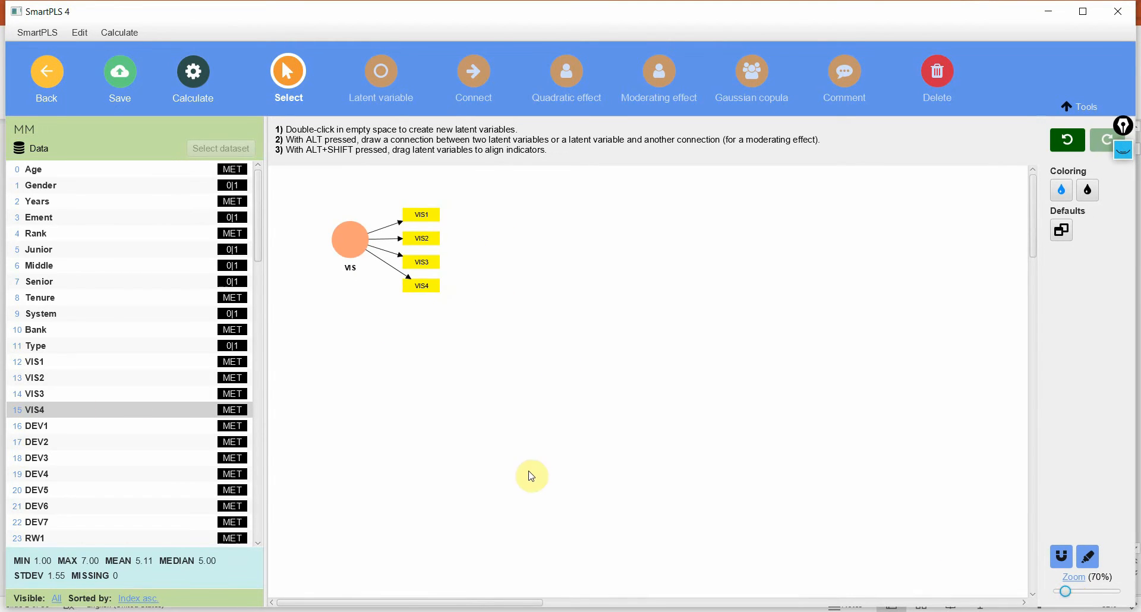
click(33, 429)
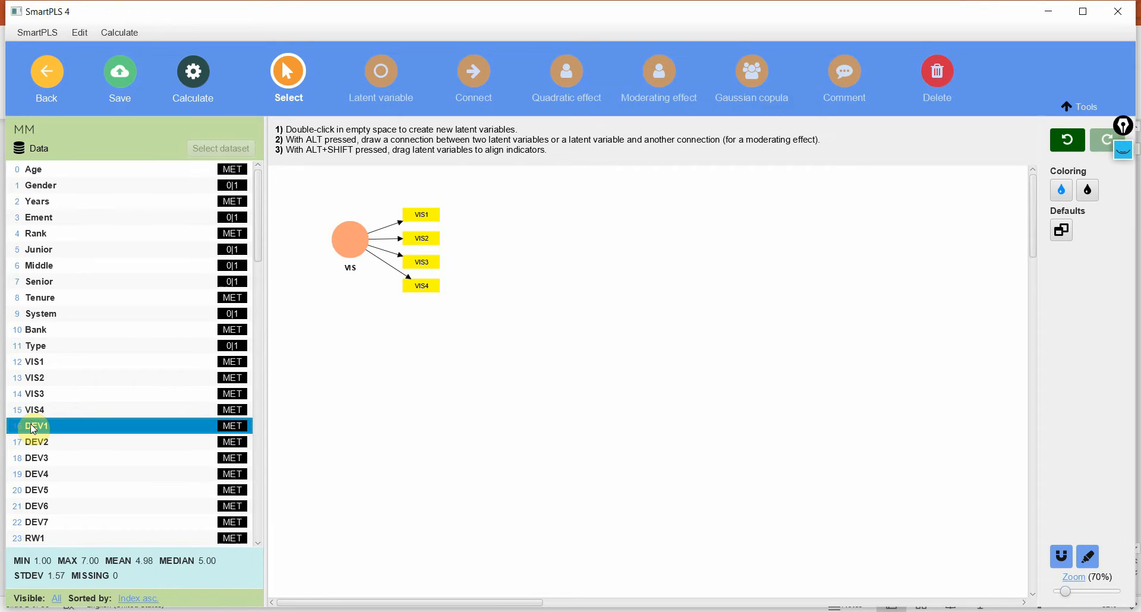
key(shift+Down)
key(shift+Down)
key(shift+Down)
key(shift+Down)
key(shift+Down)
key(shift+Down)
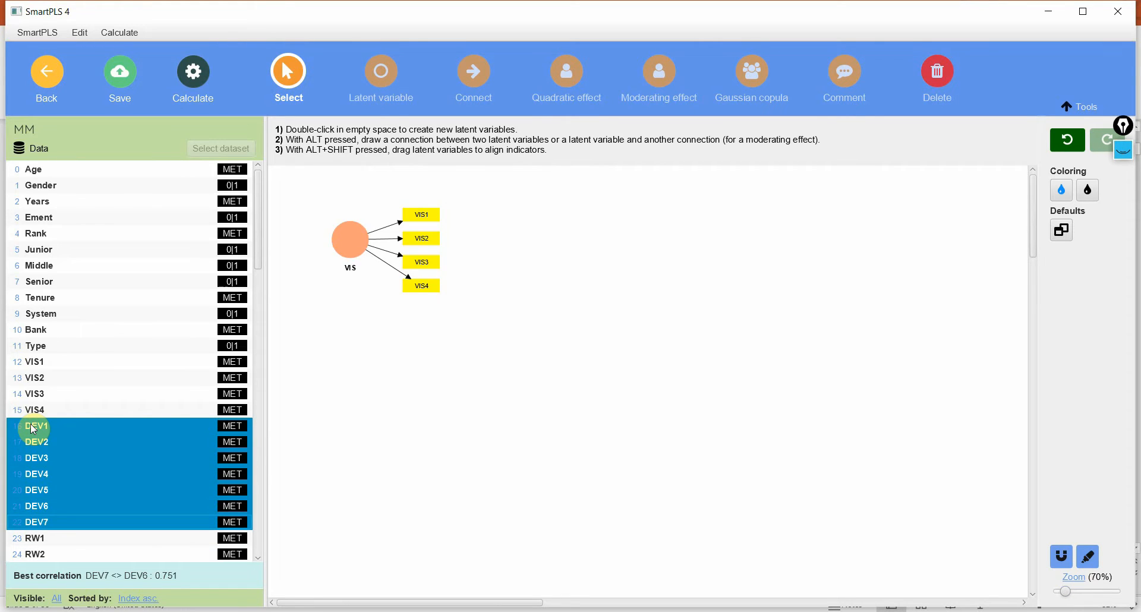
drag(32, 426, 537, 349)
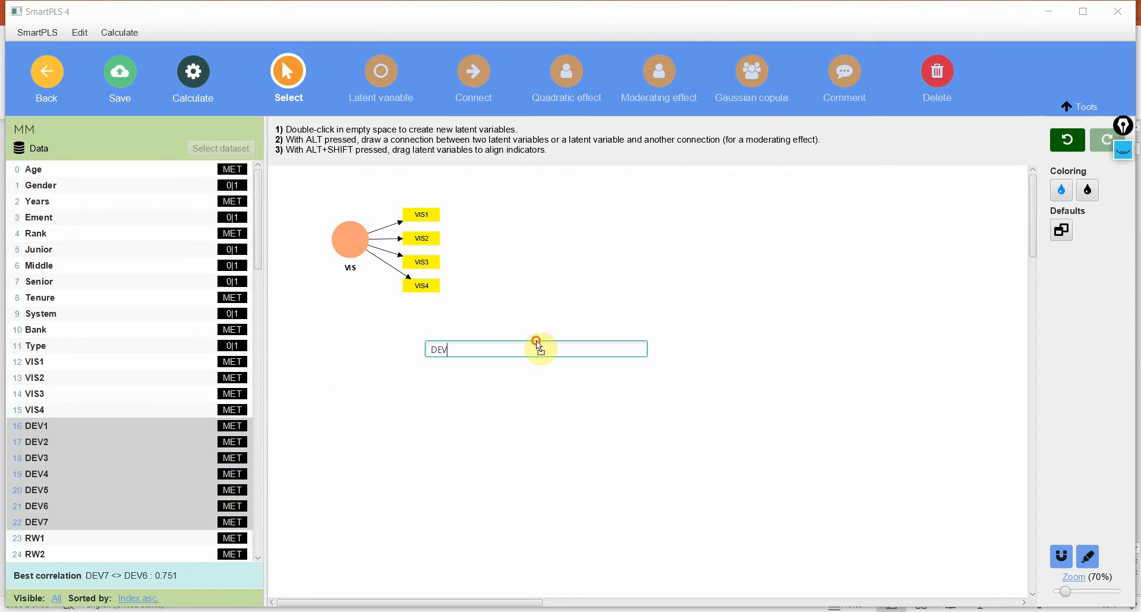
key(Return)
- Create the latent variables RW, POS, OC, CC, RC, RA, REL, ASR, EMP, RES and OP, each from its own numbered indicators
scroll(64, 392, down, 3)
click(64, 391)
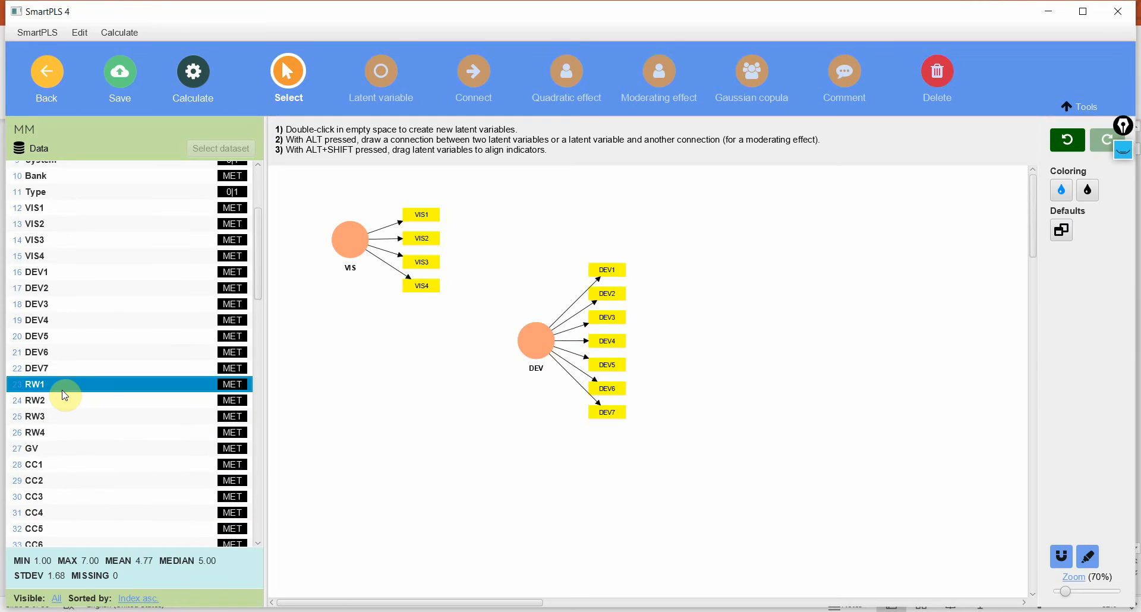
shift+click(66, 434)
drag(50, 404, 280, 421)
drag(53, 444, 55, 447)
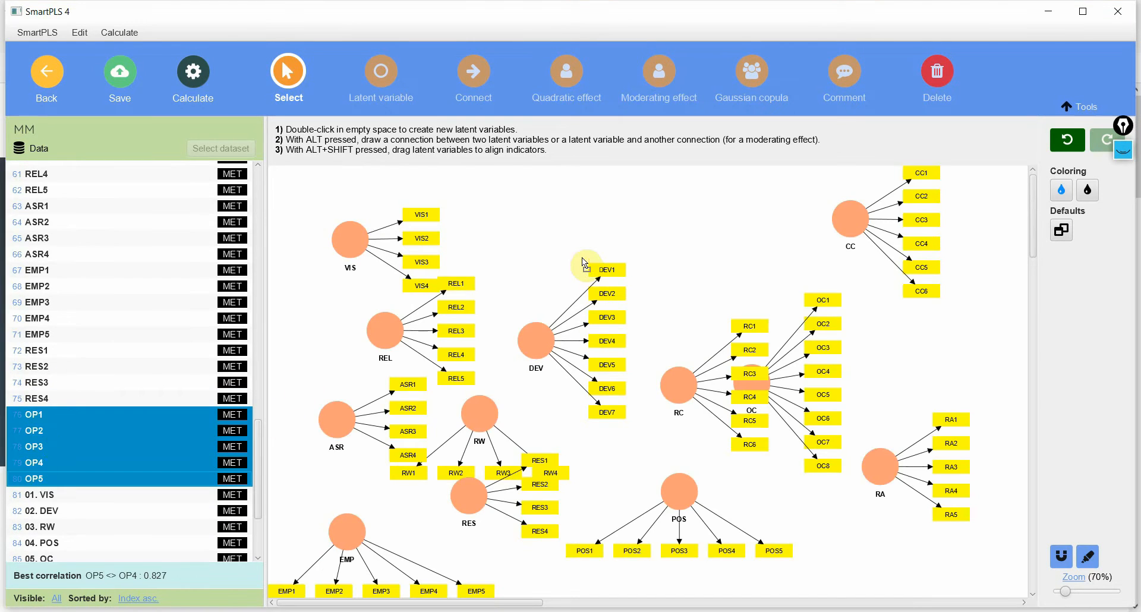
drag(582, 261, 572, 236)
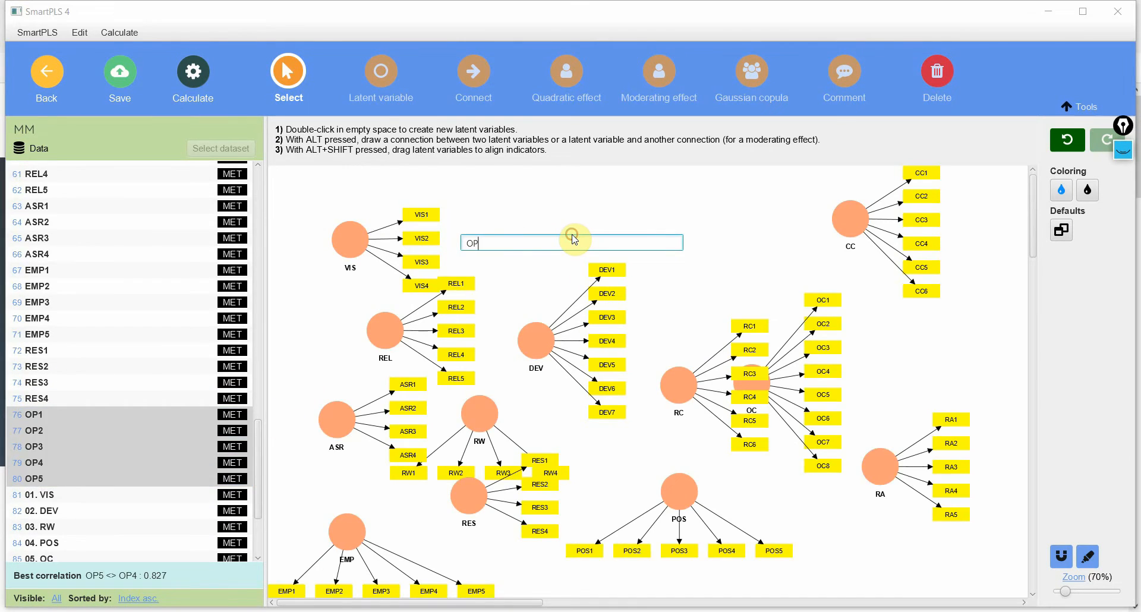
key(Return)
drag(345, 239, 329, 206)
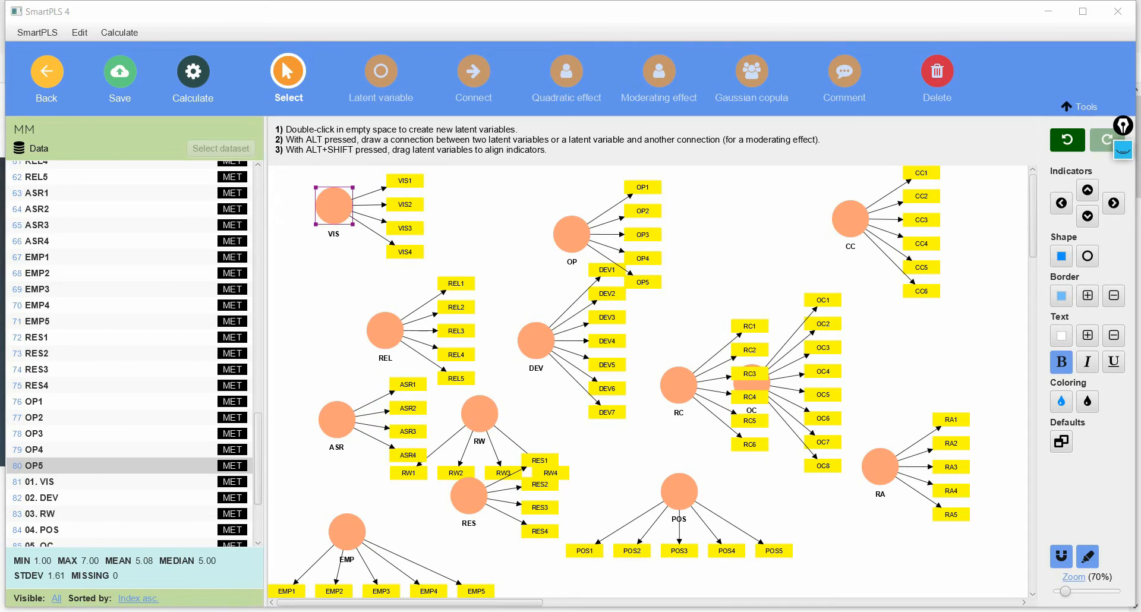
- Check Internal Service Quality's dimensions Empathy, Responsiveness, Assurance and Reliability on the PowerPoint example model slide, and return to SmartPLS
key(alt+Tab)
click(654, 433)
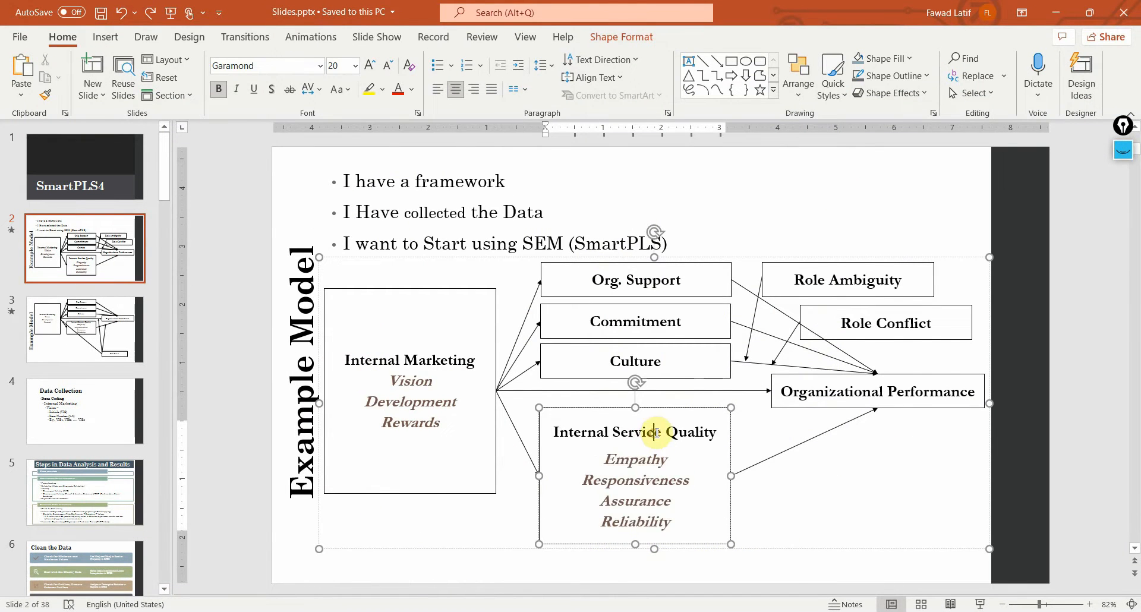
drag(609, 458, 670, 453)
drag(615, 479, 662, 506)
click(639, 528)
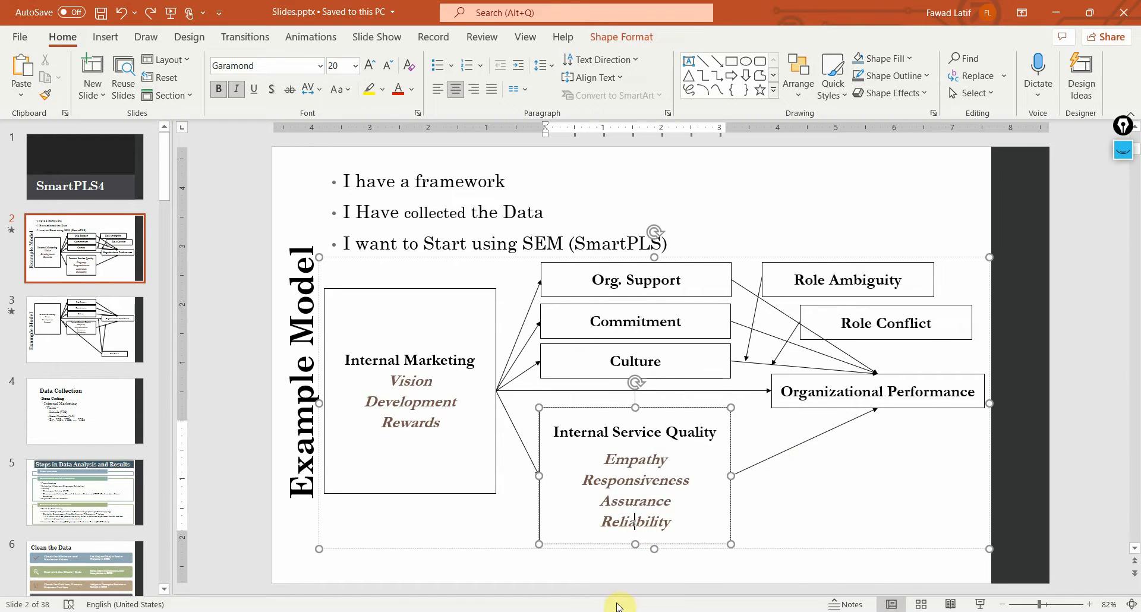
click(579, 608)
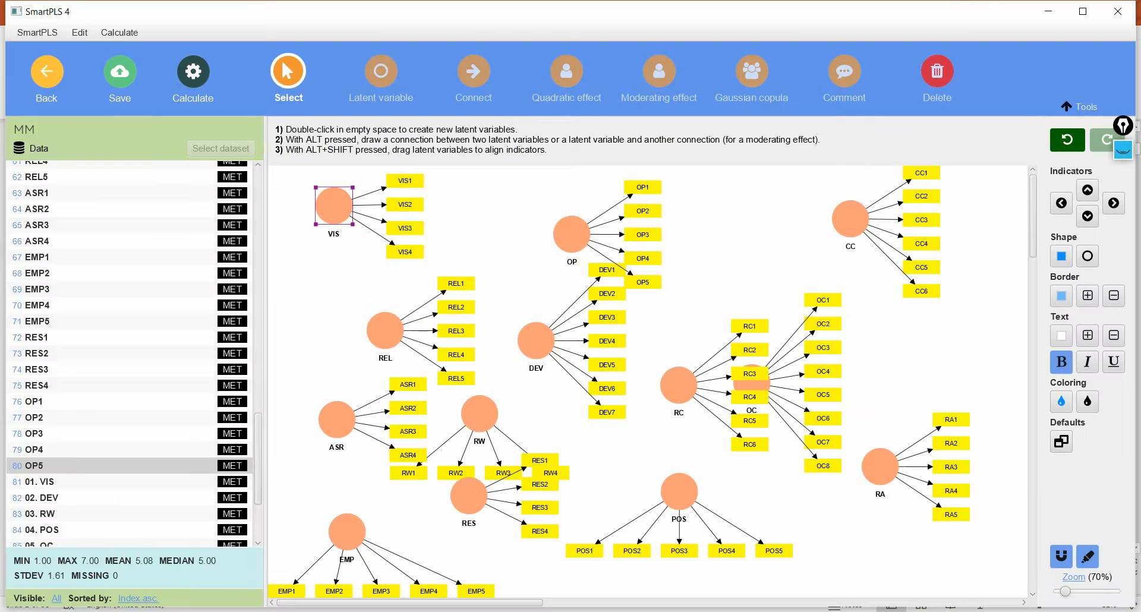
- Hide the indicators of all latent variables in the model at once
click(329, 303)
click(328, 220)
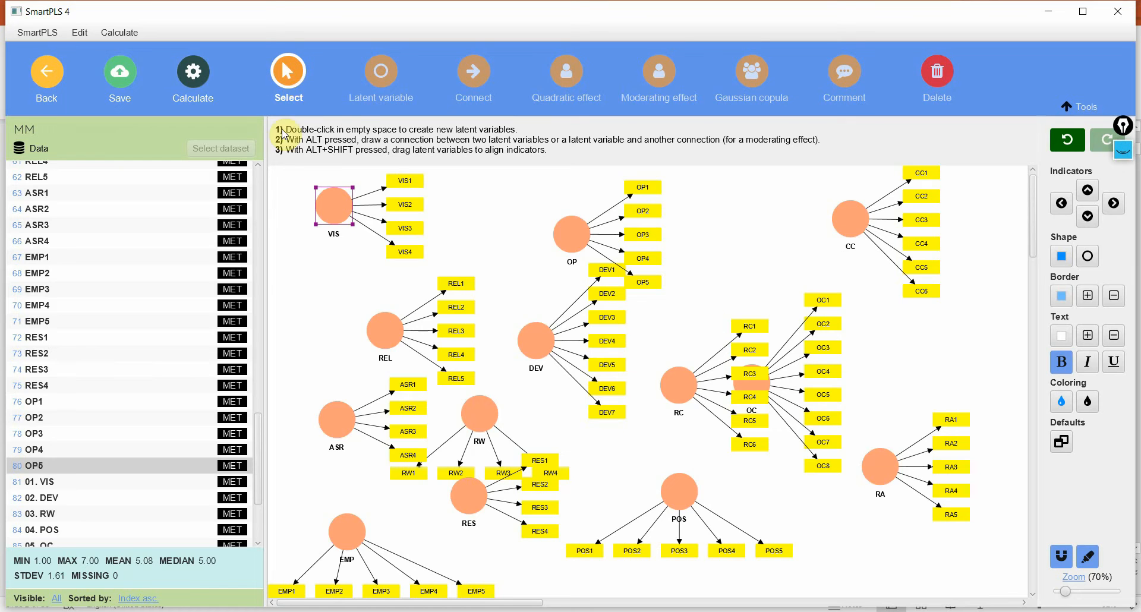
key(ctrl+a)
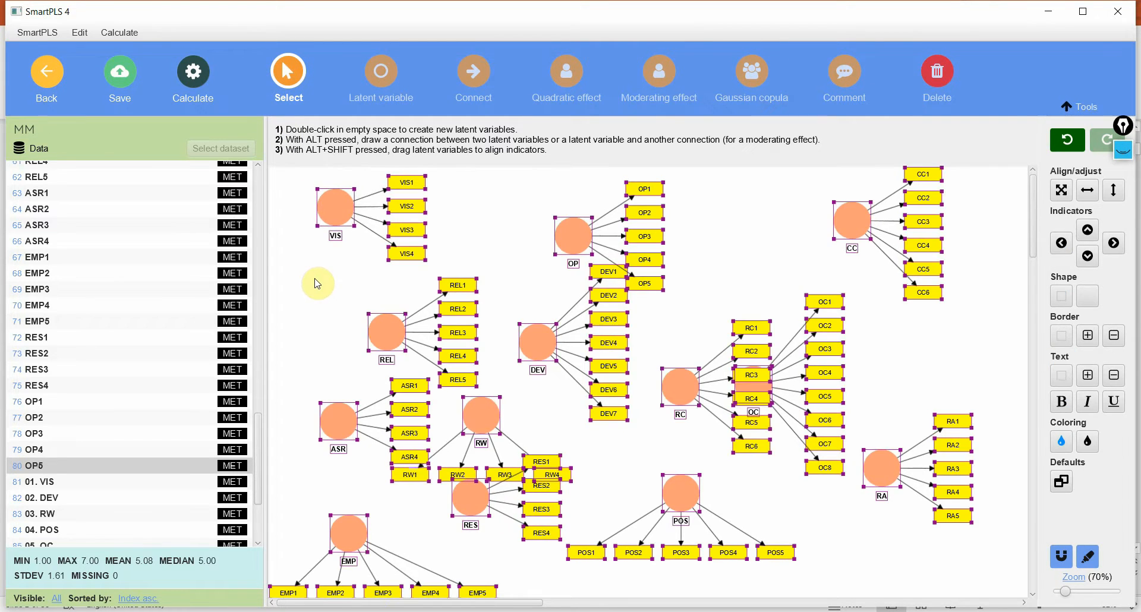
double_click(553, 362)
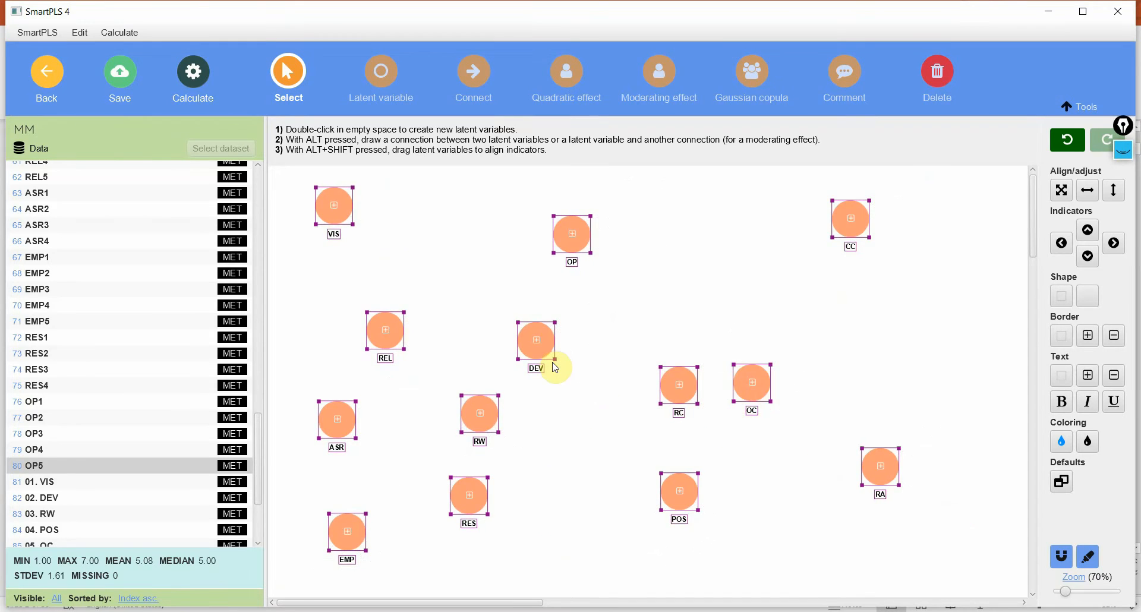
click(488, 262)
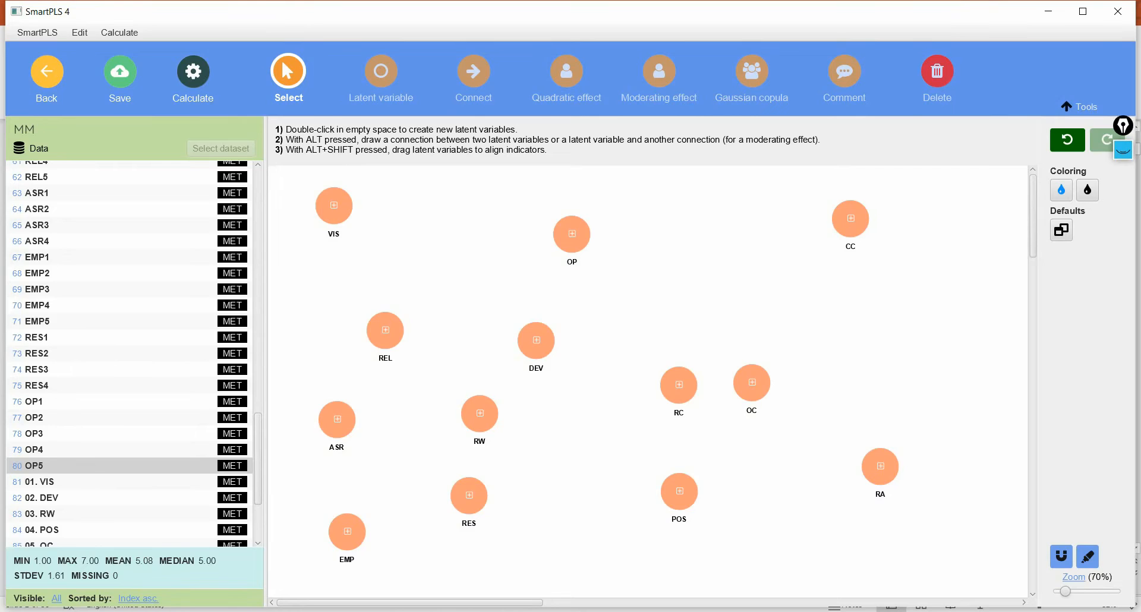
- Stack VIS, DEV and RW in a vertical column at the canvas's left side, and move ASR next to RES
key(alt+Tab)
click(567, 611)
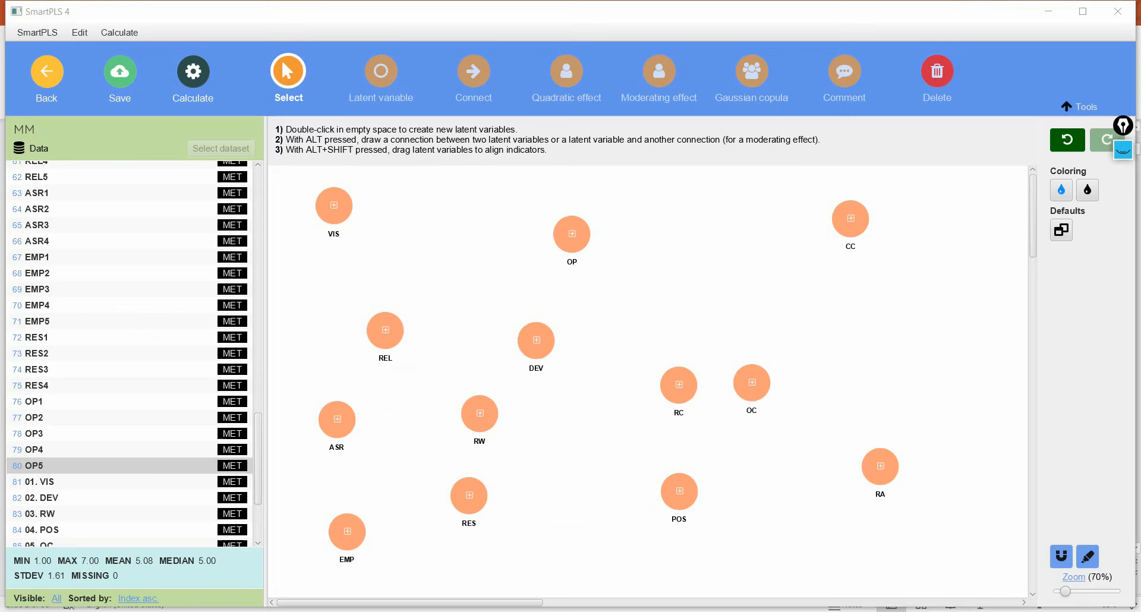
drag(334, 215, 337, 291)
drag(344, 408, 553, 485)
drag(540, 345, 343, 363)
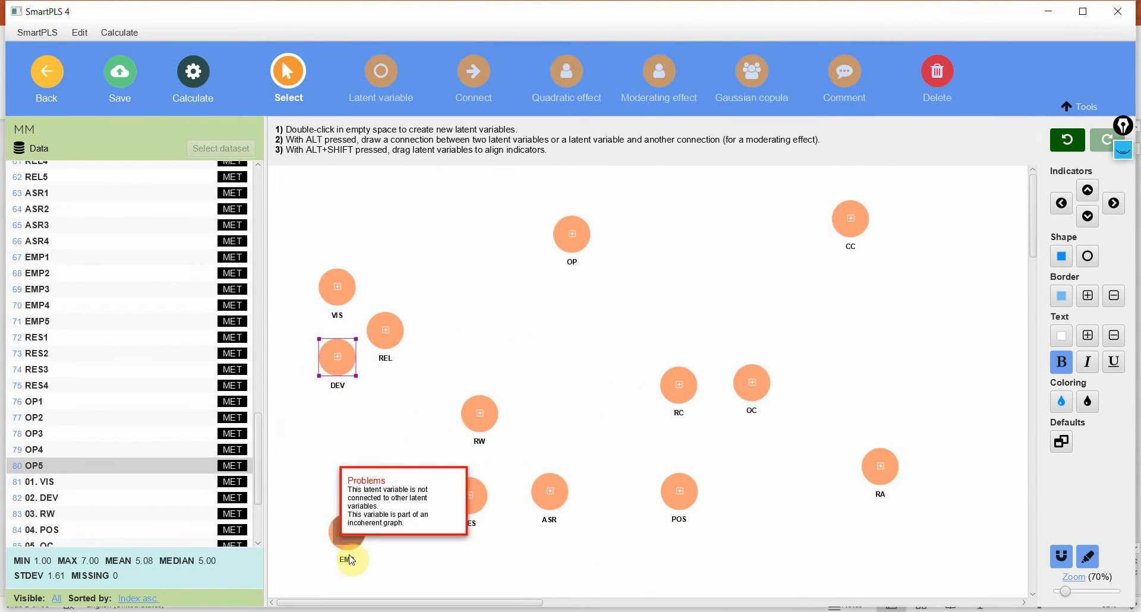
drag(496, 424, 352, 447)
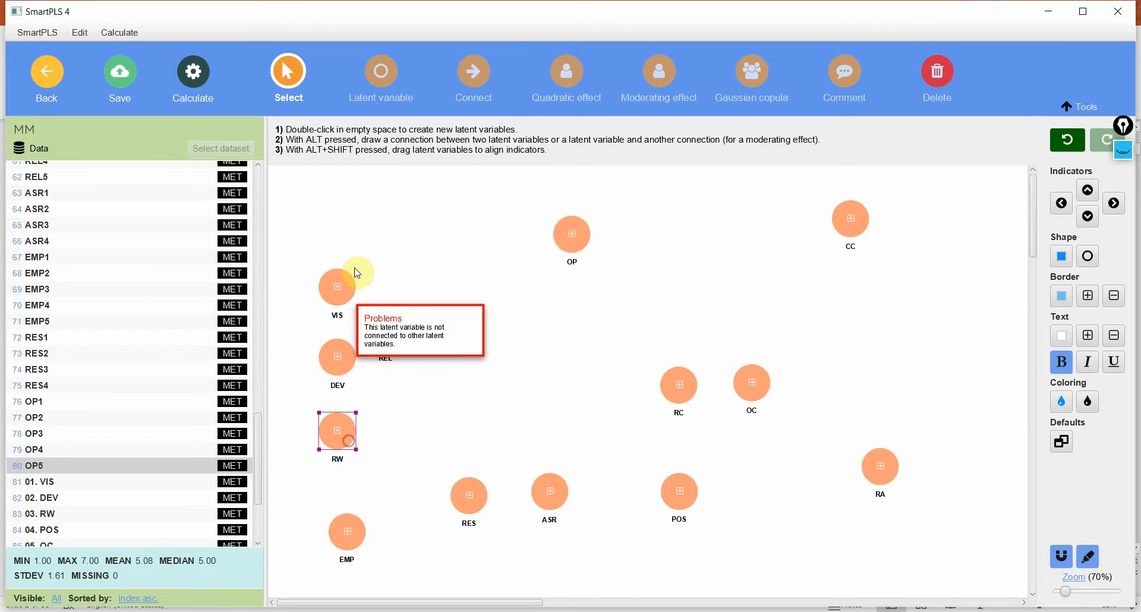
- Move REL clear of the VIS, DEV and RW column, and place OP at the canvas's right side, level with DEV
drag(395, 331, 456, 277)
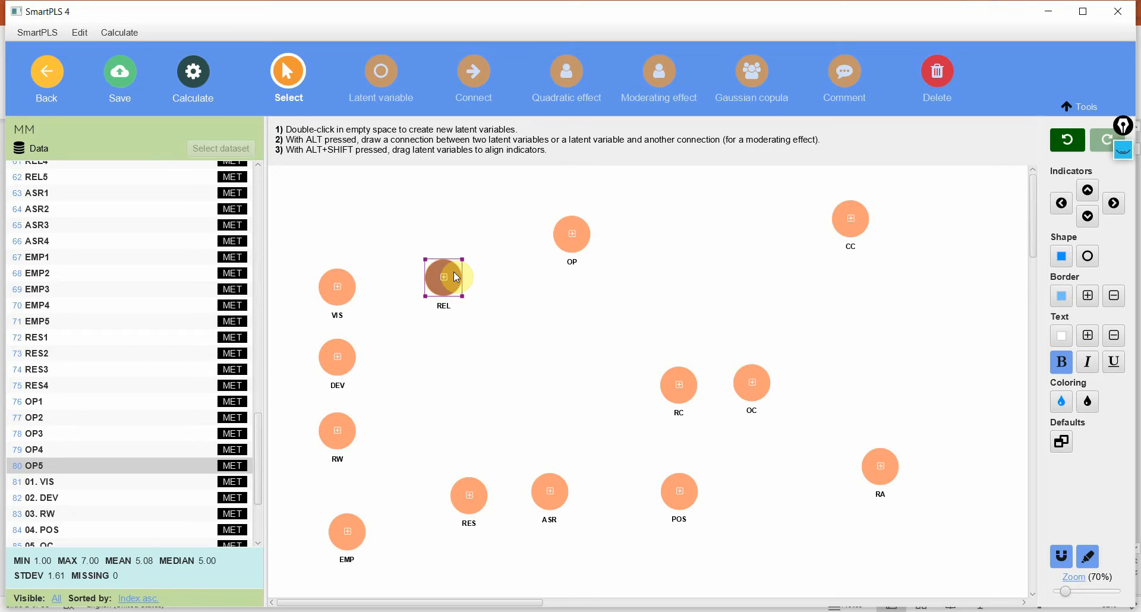
drag(584, 238, 622, 286)
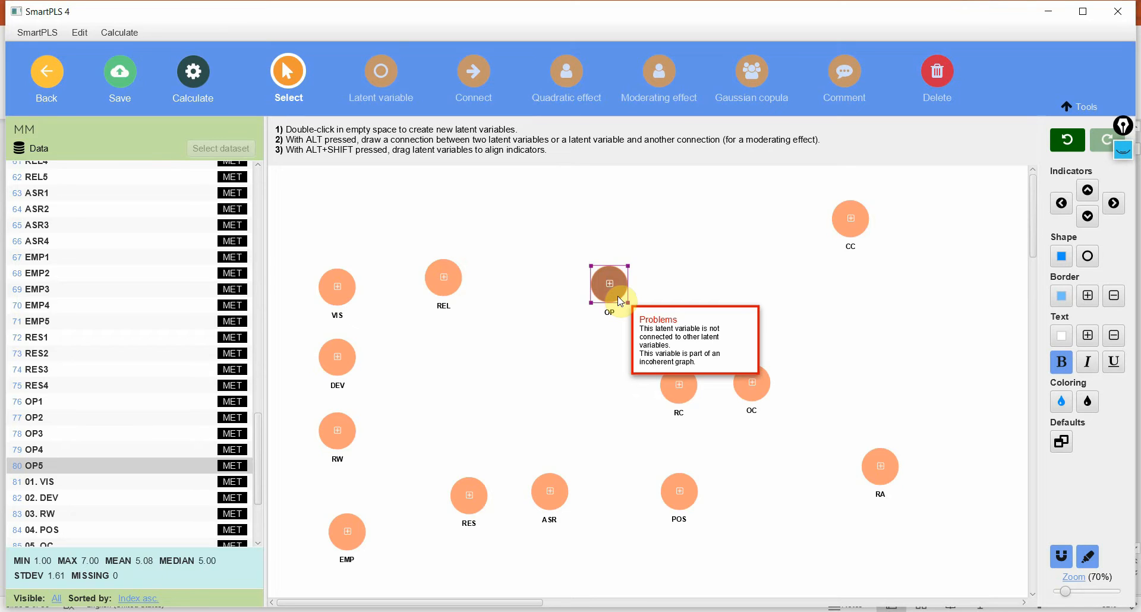
click(574, 391)
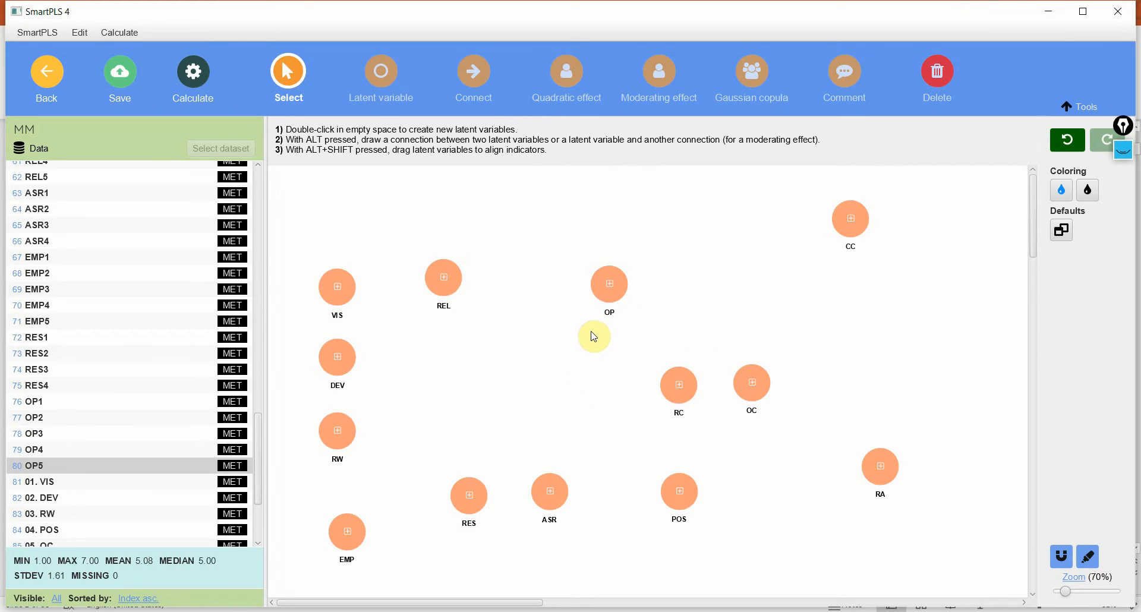
drag(609, 297, 927, 370)
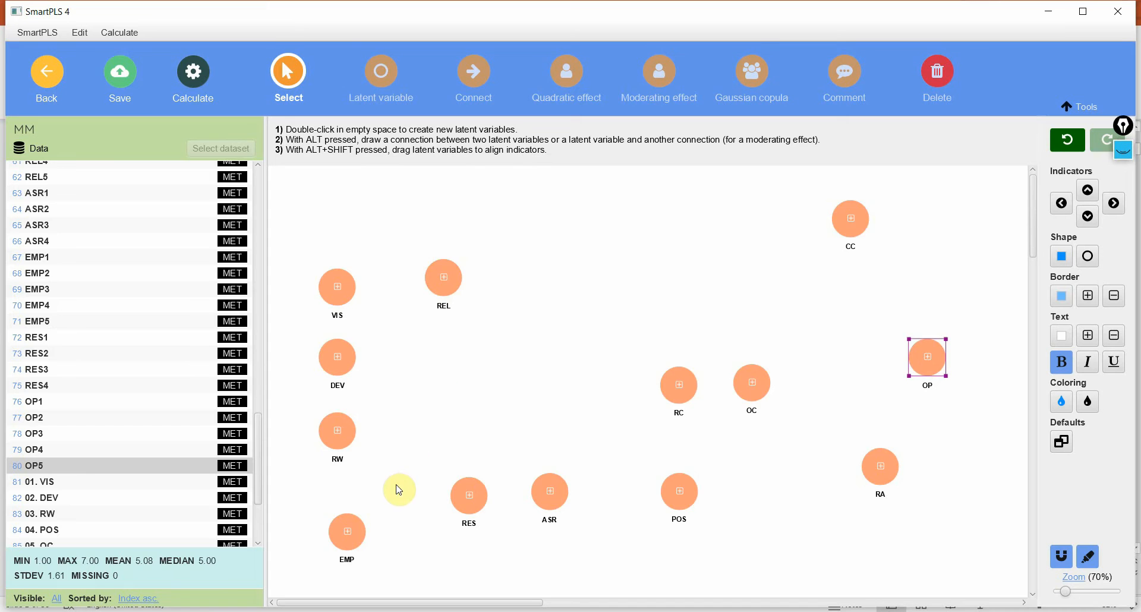
- Following the example model slide, stack POS, OC and CC in a vertical column in the canvas's upper middle
click(505, 611)
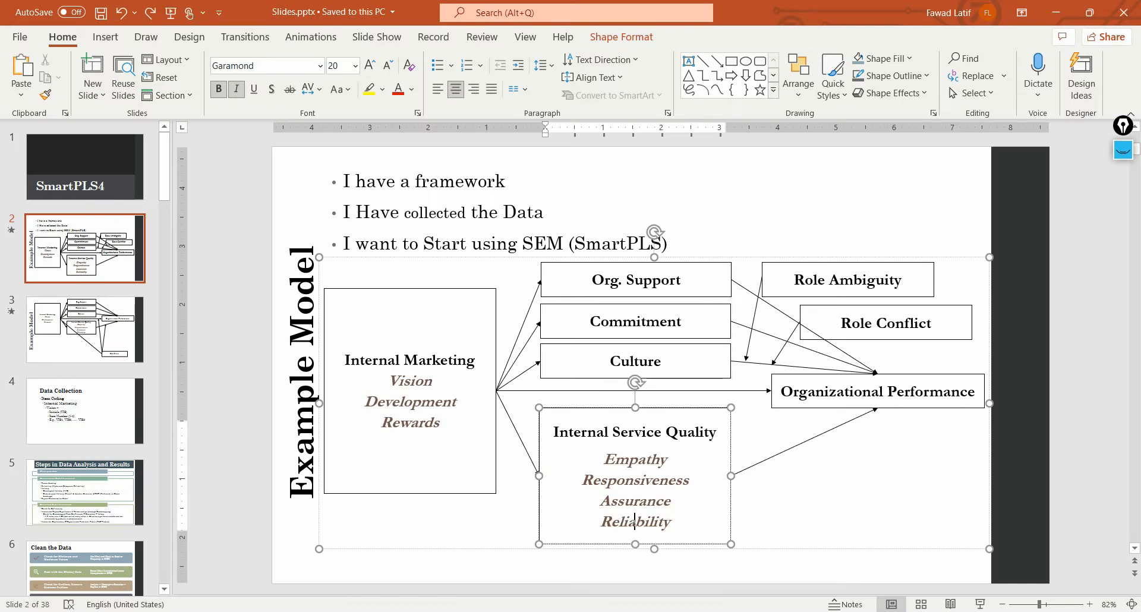
key(alt+Tab)
drag(675, 484, 616, 201)
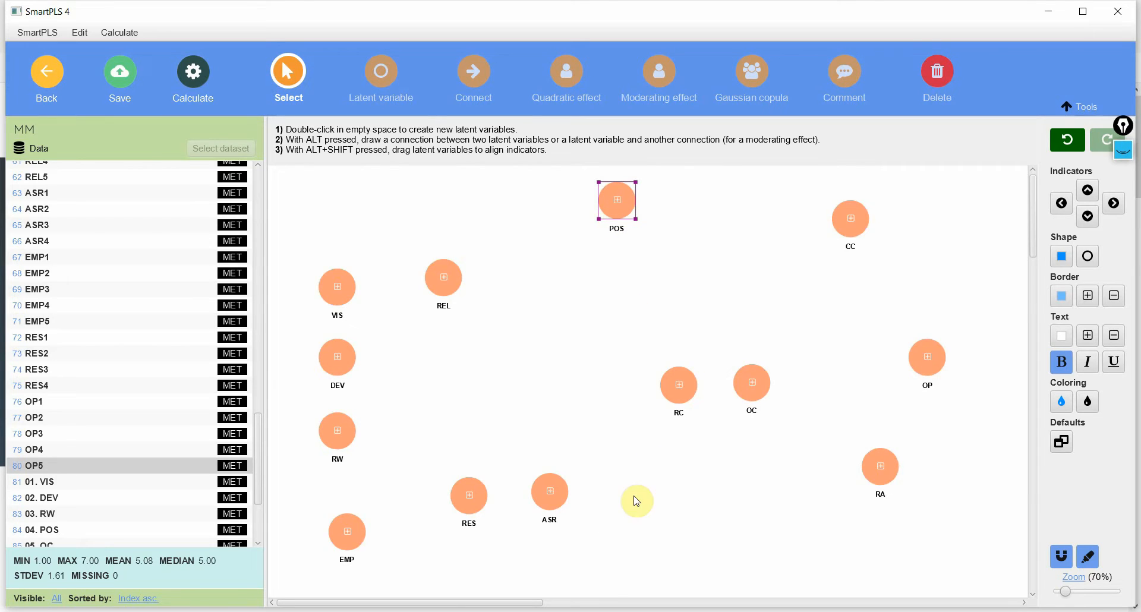
drag(756, 393, 620, 285)
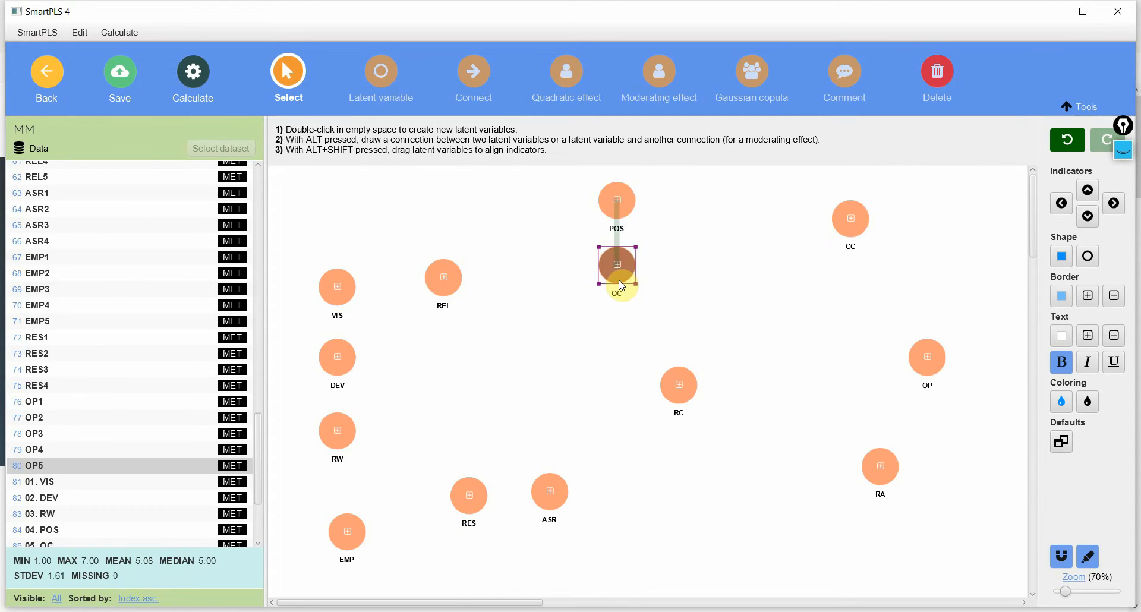
drag(846, 238, 614, 345)
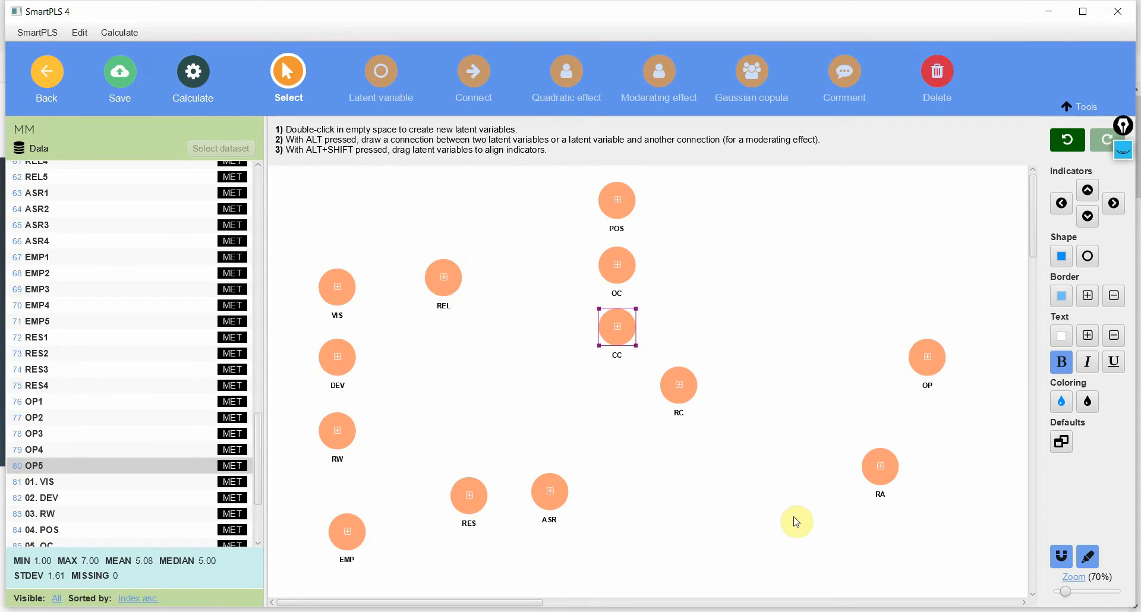
- Place RC and RA side by side to the right of POS, and line up EMP, RES, ASR and REL in a row along the canvas's bottom
drag(683, 395, 779, 218)
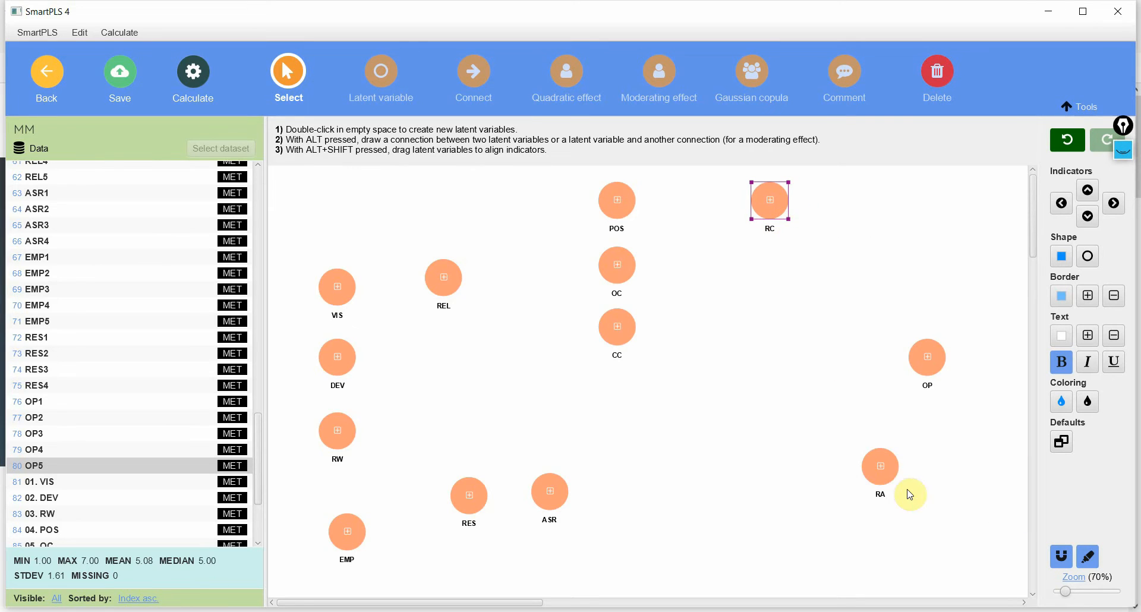
drag(889, 476, 847, 229)
drag(446, 291, 733, 525)
drag(549, 503, 669, 522)
drag(484, 503, 634, 518)
drag(354, 541, 568, 523)
- Shift the EMP, RES, ASR and REL row together slightly down and to the left
drag(483, 476, 828, 560)
click(753, 401)
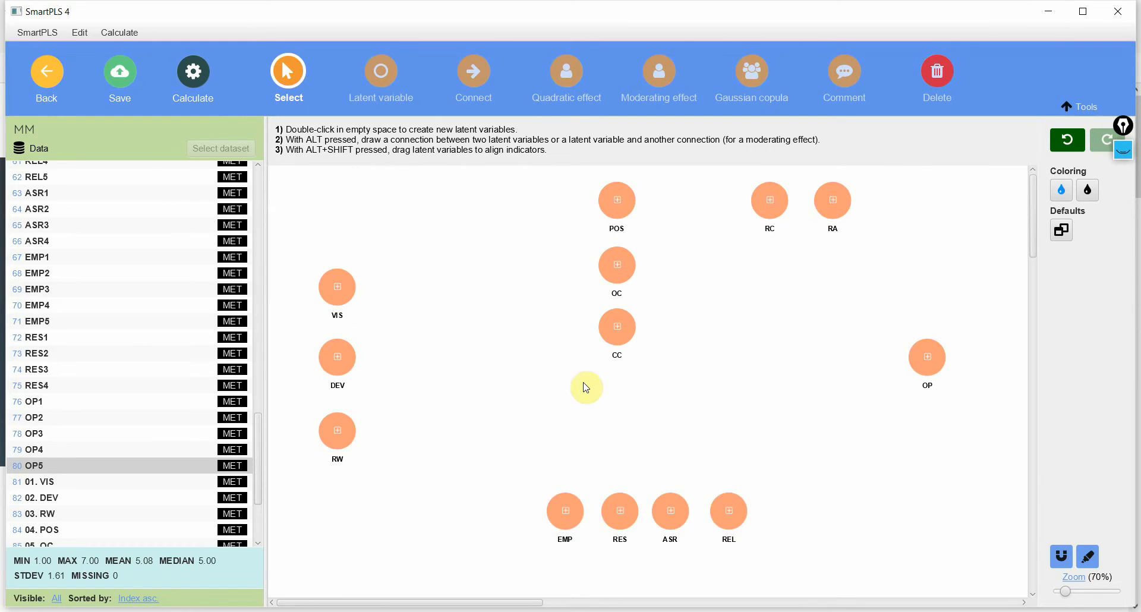
drag(499, 471, 835, 553)
drag(744, 523, 719, 538)
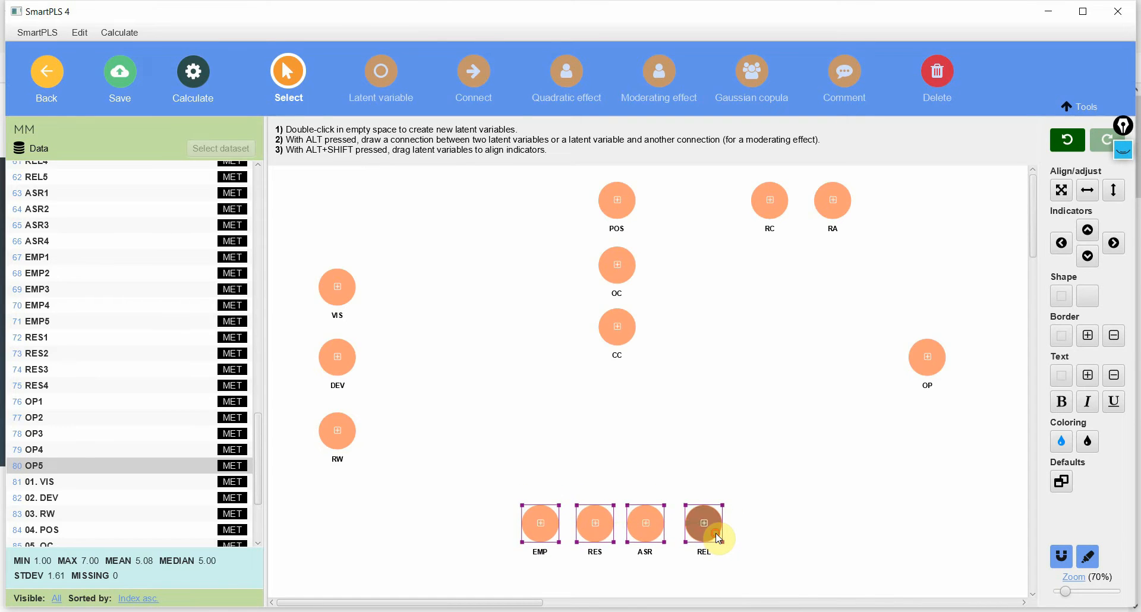
click(851, 464)
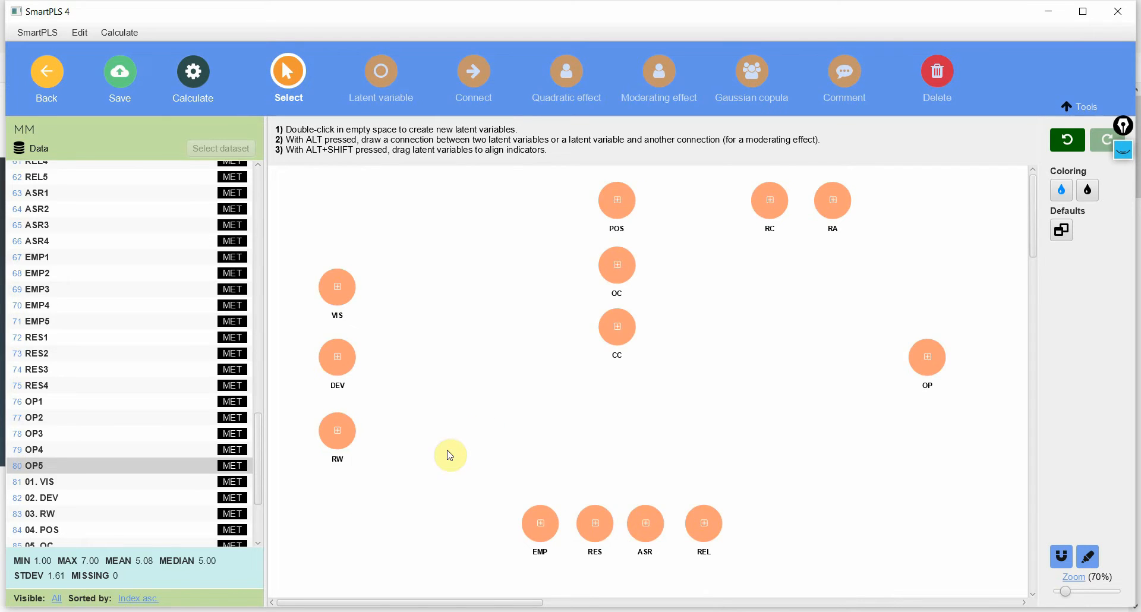
- Activate the Connect tool, and review the dimensions of Internal Marketing and Internal Service Quality on the example model slide in PowerPoint
click(475, 75)
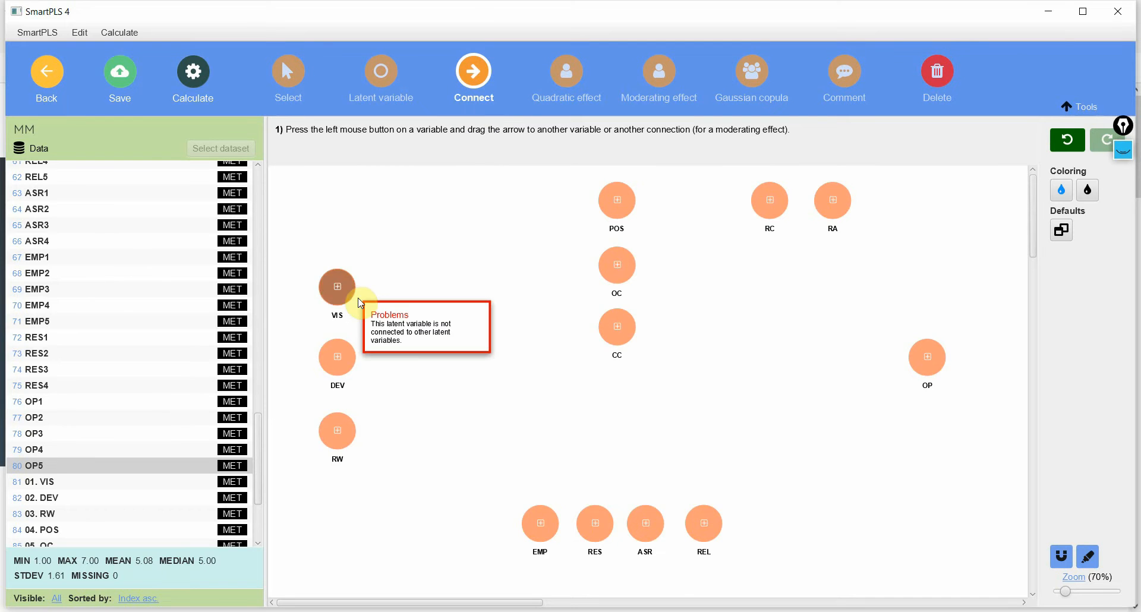
key(alt+Tab)
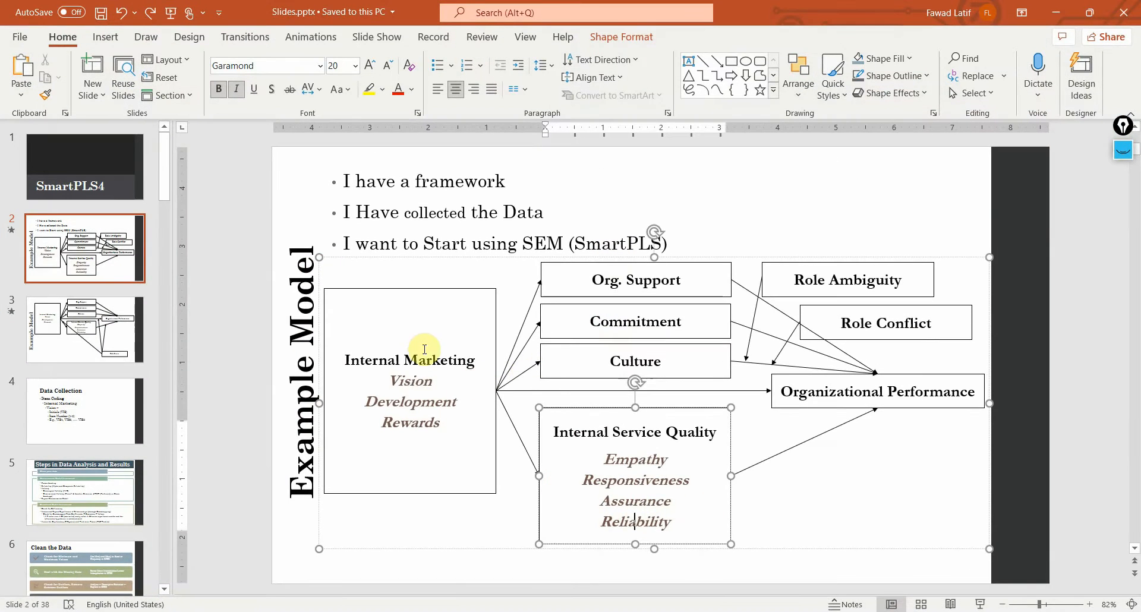
drag(382, 359, 441, 364)
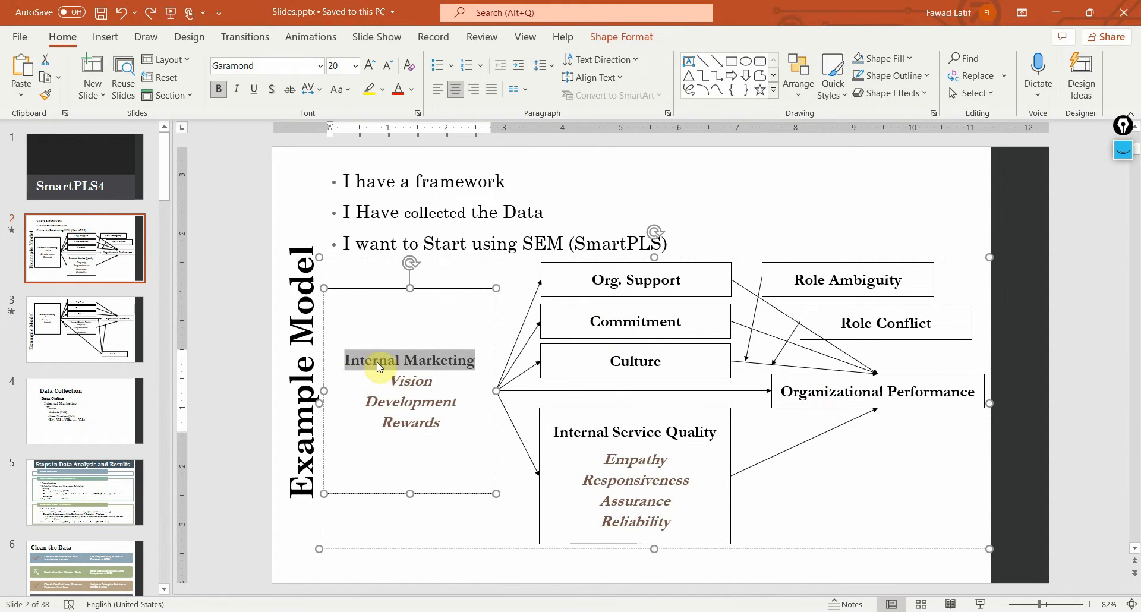
drag(413, 381, 416, 426)
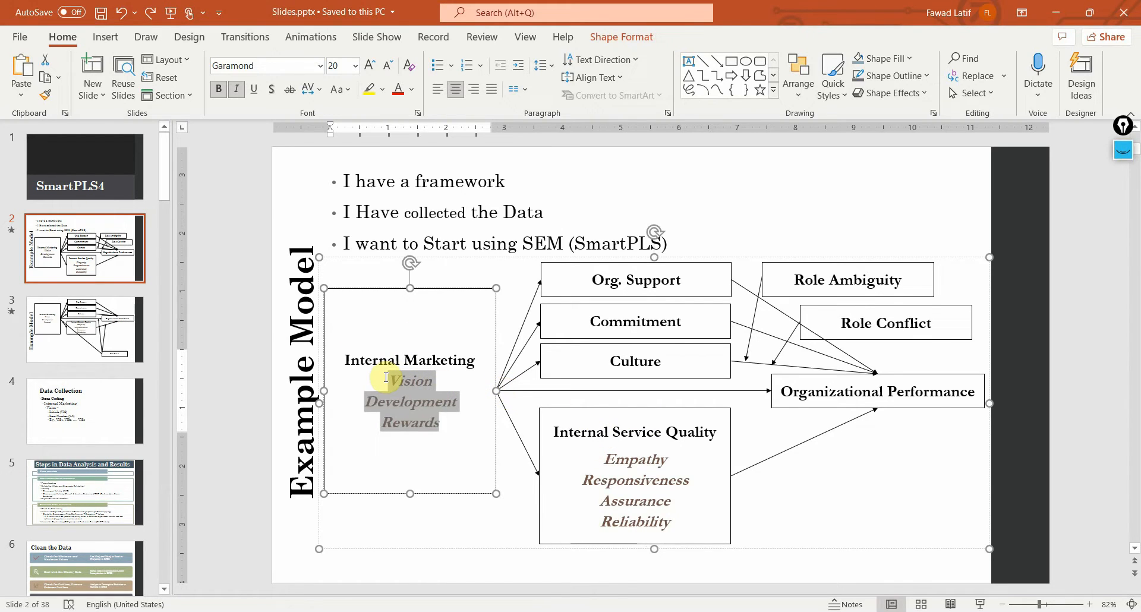
click(405, 379)
drag(395, 378, 451, 428)
click(605, 460)
drag(604, 461, 657, 531)
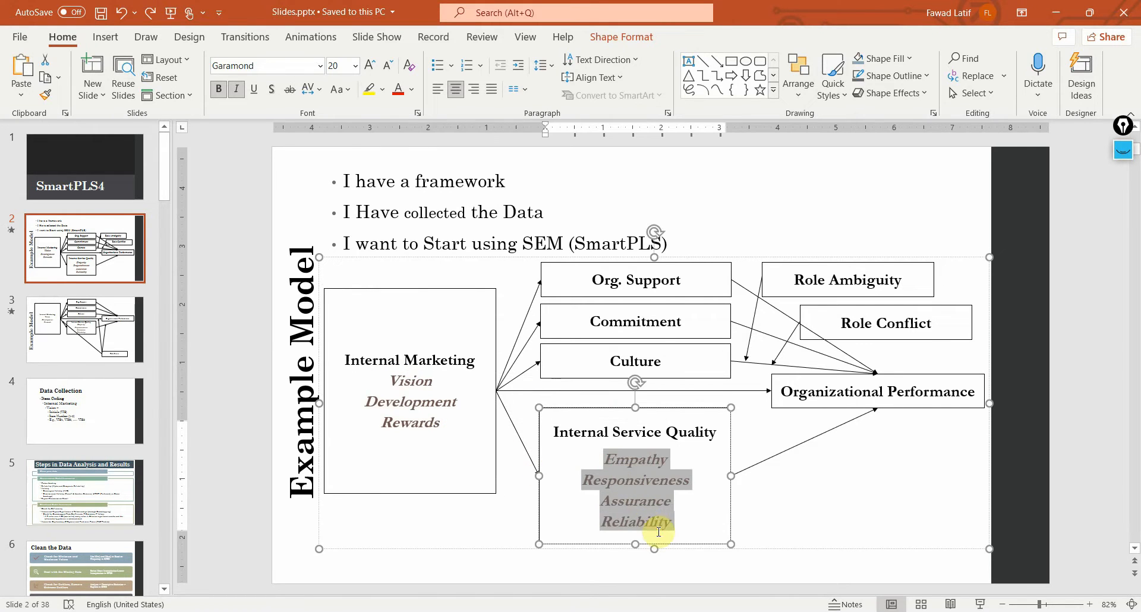
key(alt+Tab)
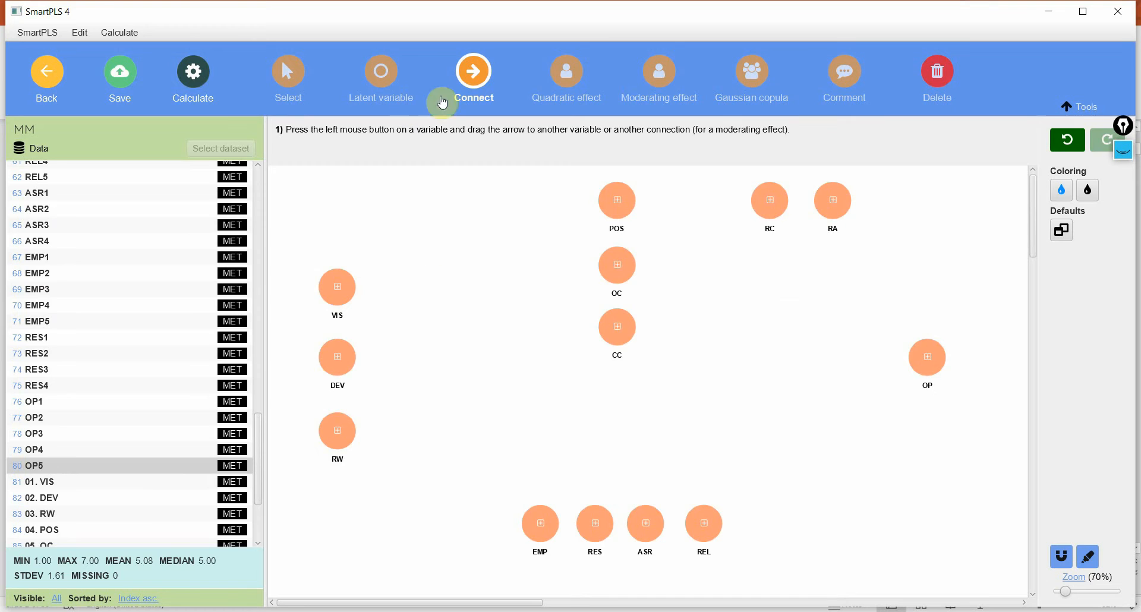
- In SmartPLS, draw paths from VIS to POS, OC, CC, EMP, RES, ASR and REL
drag(337, 287, 616, 202)
drag(343, 285, 618, 263)
drag(340, 288, 541, 523)
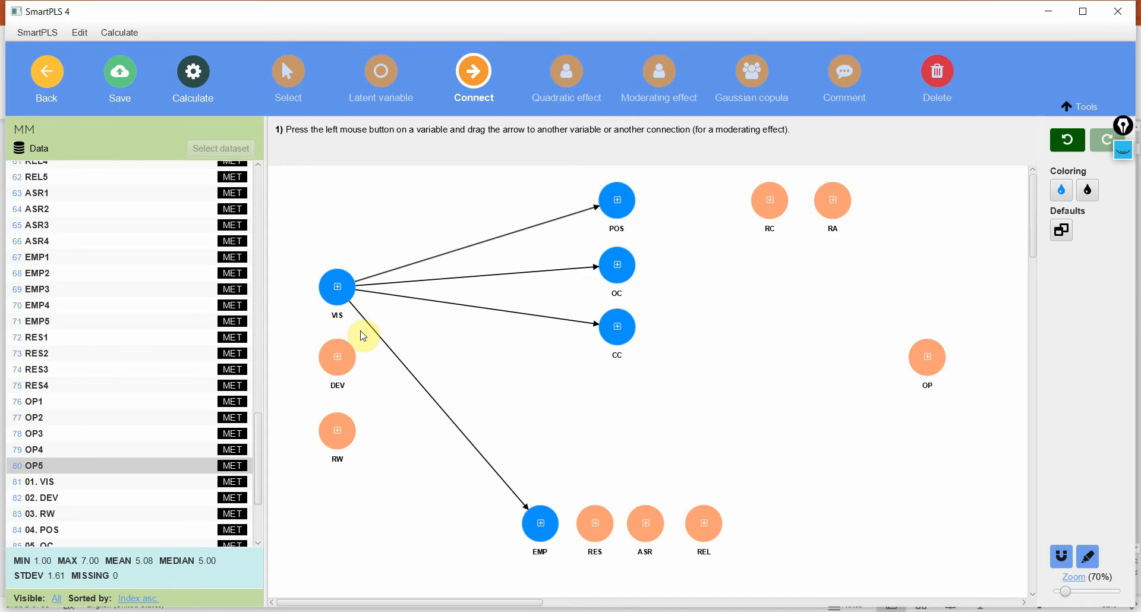
drag(353, 292, 595, 522)
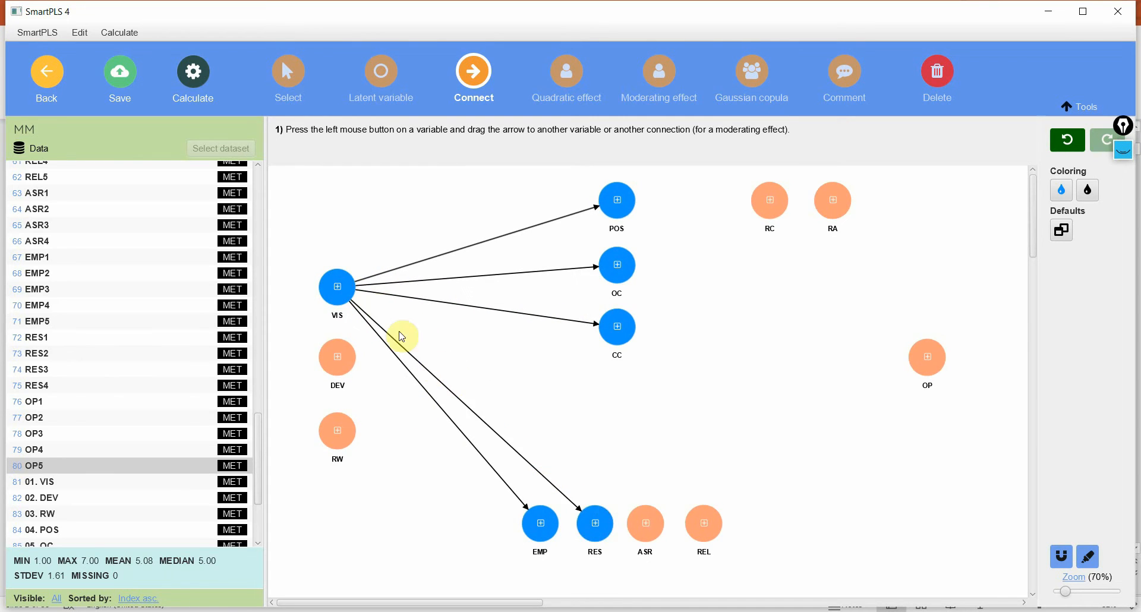
drag(353, 297, 646, 523)
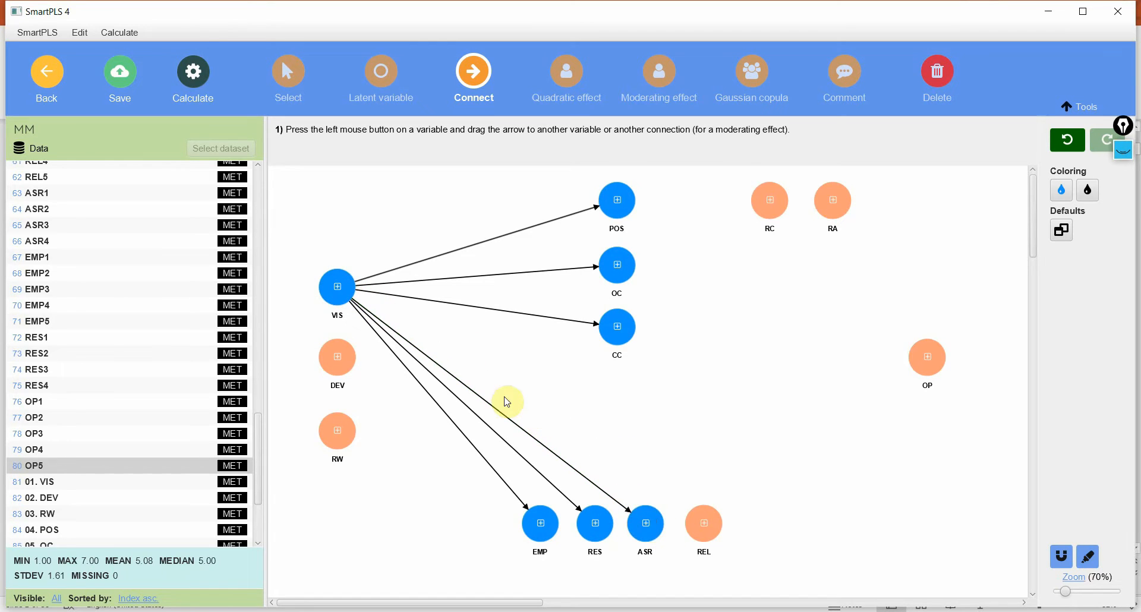
drag(355, 290, 710, 526)
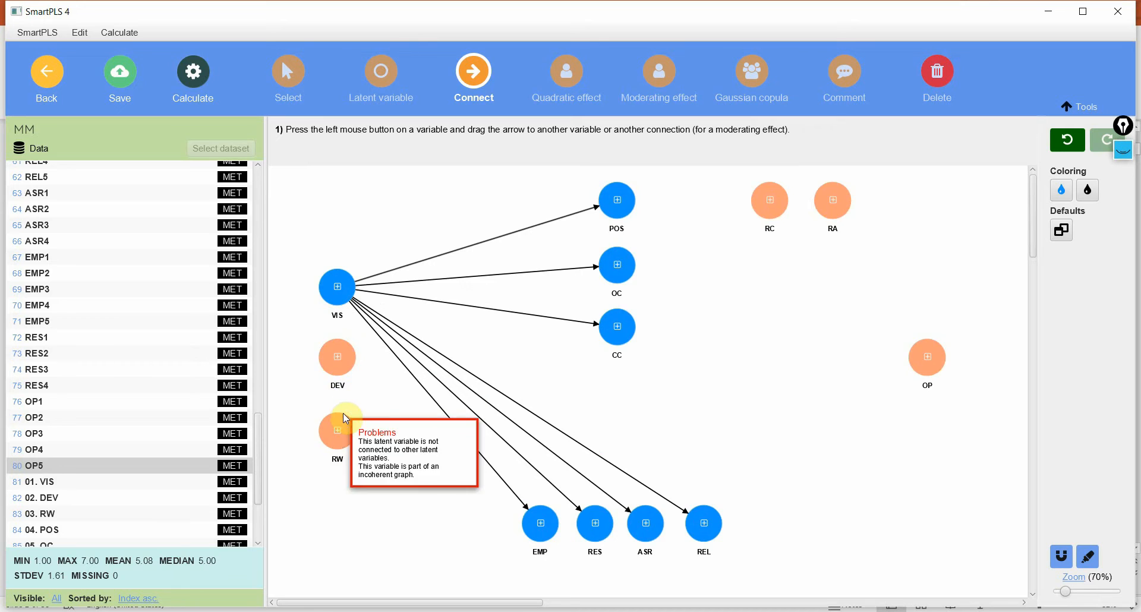
- Draw paths from both DEV and RW to each of POS, OC, CC, EMP, RES, ASR and REL
drag(349, 359, 621, 199)
drag(341, 375, 555, 301)
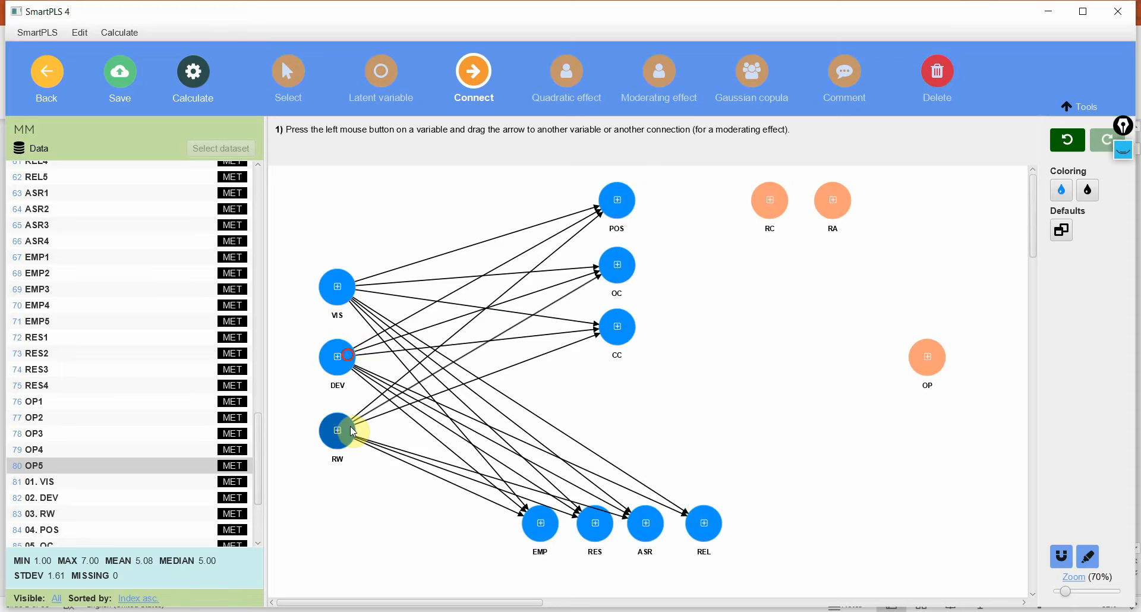
drag(353, 432, 705, 520)
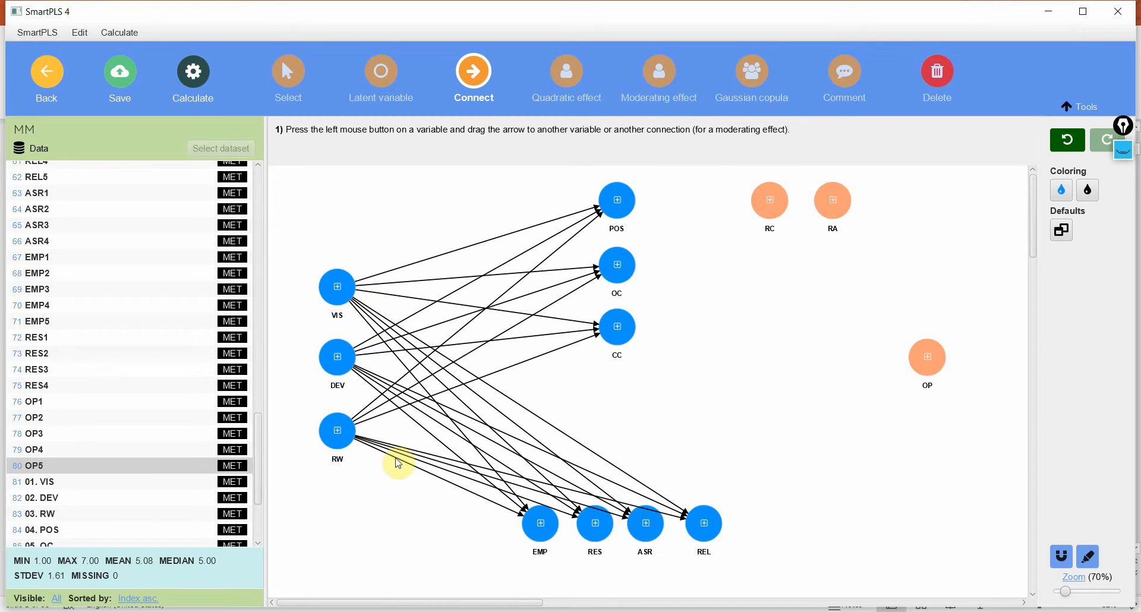
click(288, 75)
drag(284, 191, 386, 576)
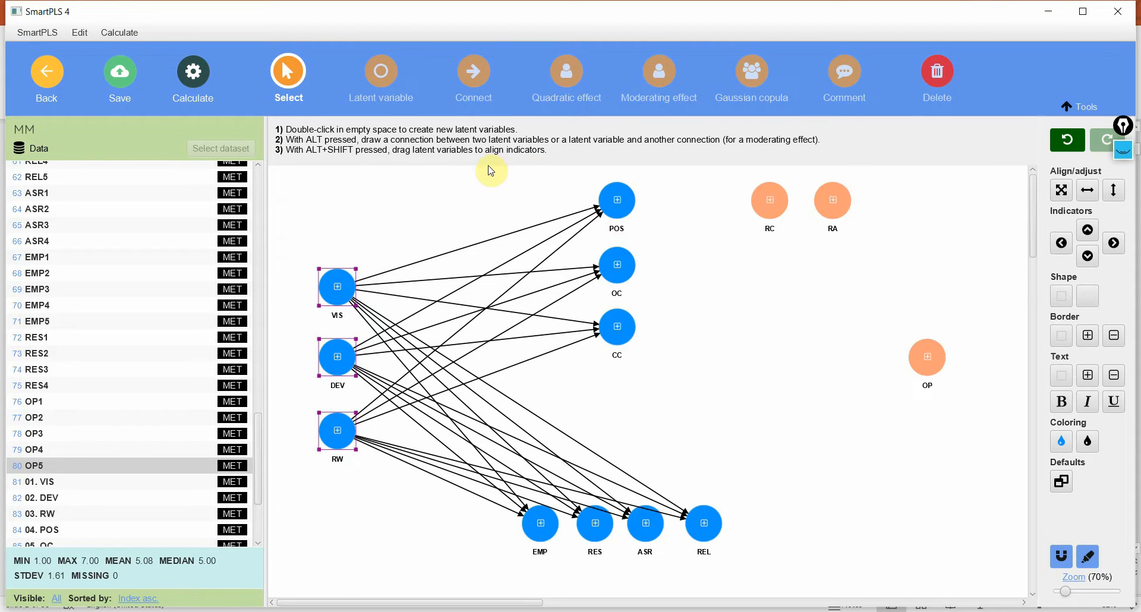
drag(429, 185, 752, 605)
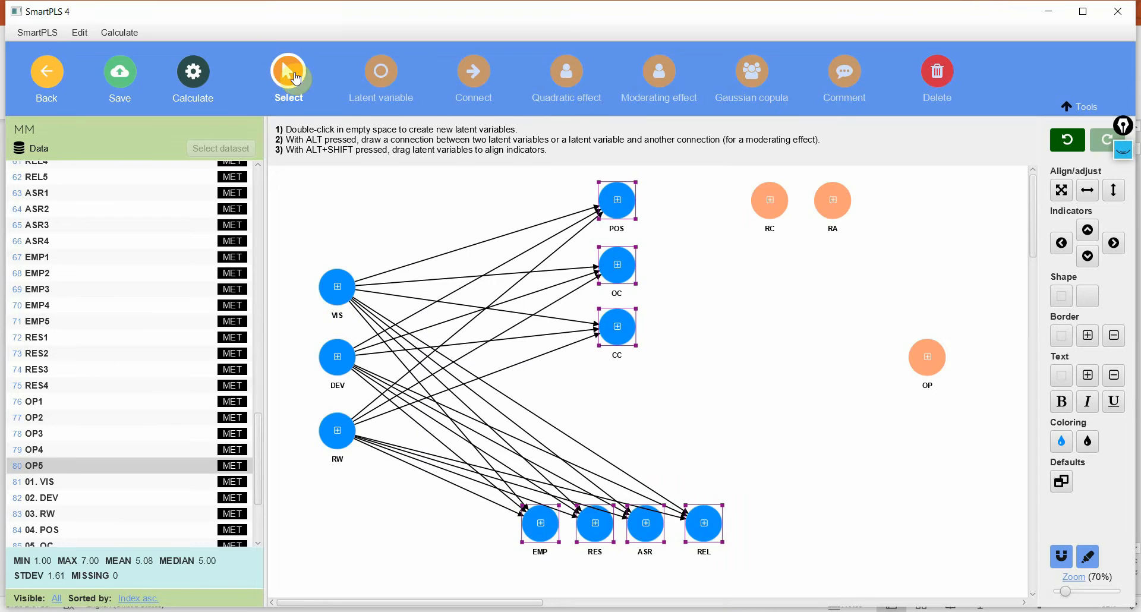
- Draw direct paths from VIS, DEV and RW to OP
click(474, 72)
drag(347, 282, 918, 355)
drag(356, 358, 911, 369)
drag(350, 433, 920, 363)
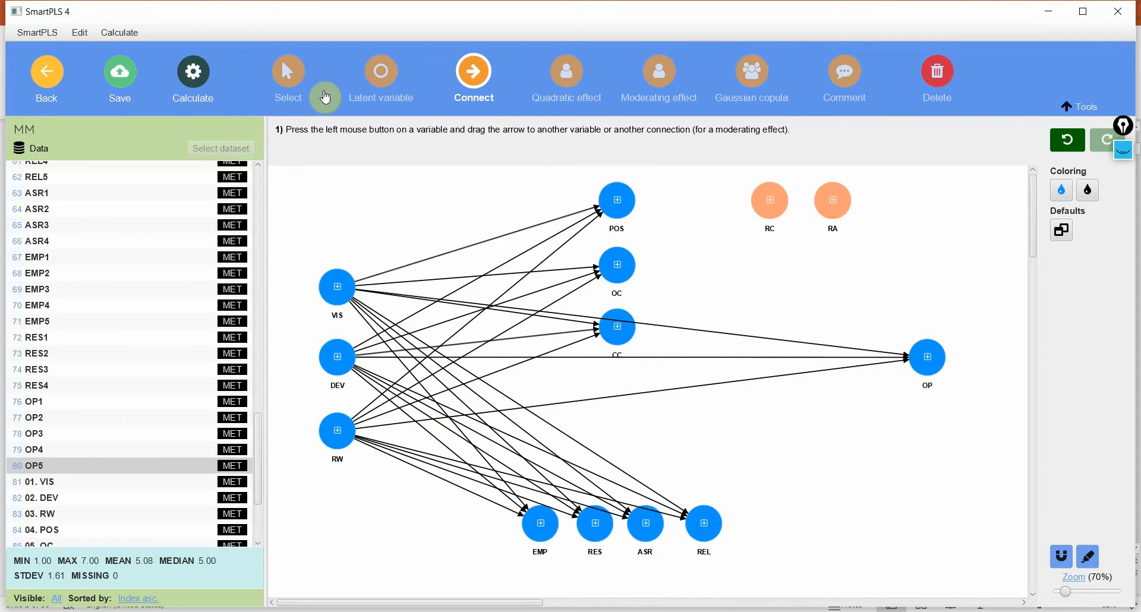
- Spread POS, OC and CC in a horizontal row along the canvas's top, shifting RC and RA right to make room
click(287, 71)
click(620, 211)
drag(621, 211, 515, 211)
drag(611, 267, 614, 204)
drag(621, 324, 844, 243)
drag(843, 202, 944, 202)
click(737, 292)
drag(714, 212, 741, 213)
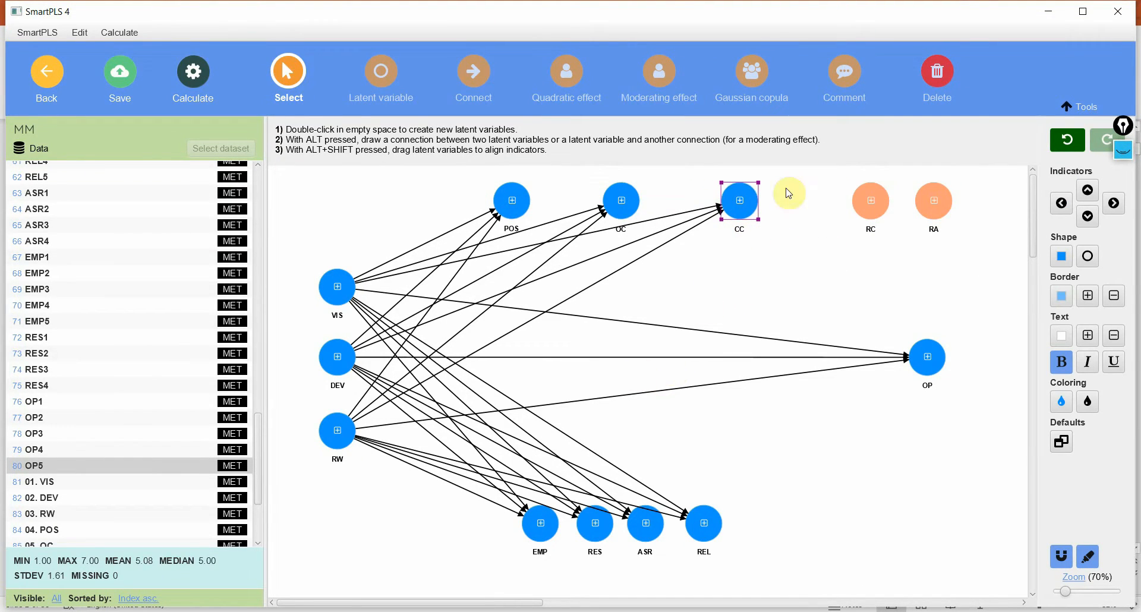
- Check the example model slide, and draw paths from CC, OC and POS to OP
click(639, 611)
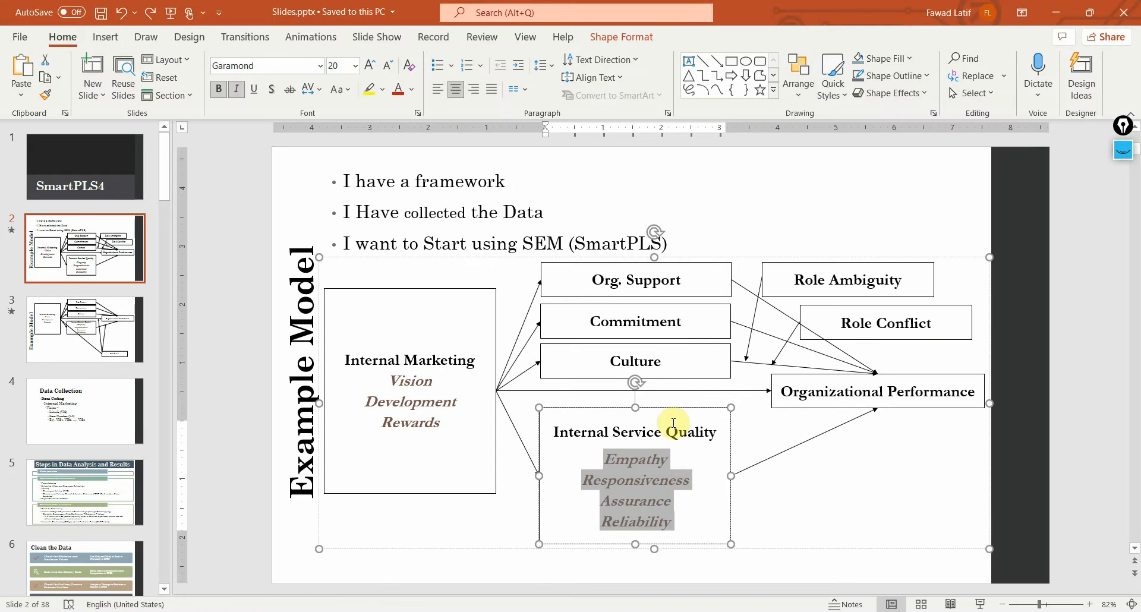
click(666, 611)
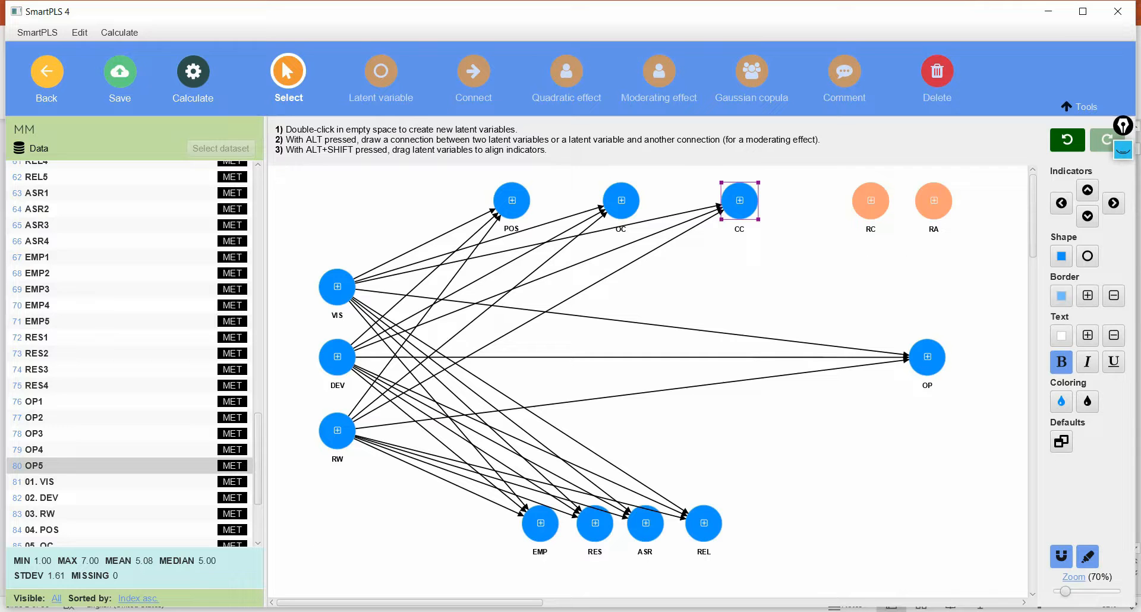
click(485, 68)
drag(738, 199, 920, 363)
drag(619, 202, 924, 357)
drag(492, 223, 925, 357)
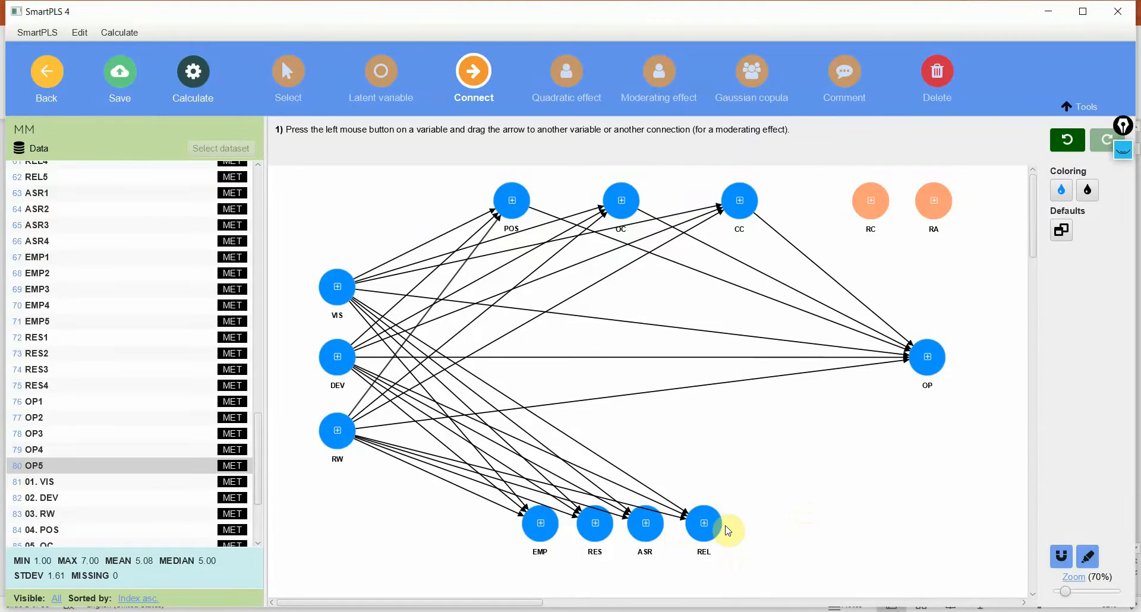
- Draw paths from REL, ASR, RES and EMP to OP
drag(704, 523, 922, 360)
drag(647, 524, 918, 358)
drag(629, 518, 925, 356)
drag(538, 525, 915, 358)
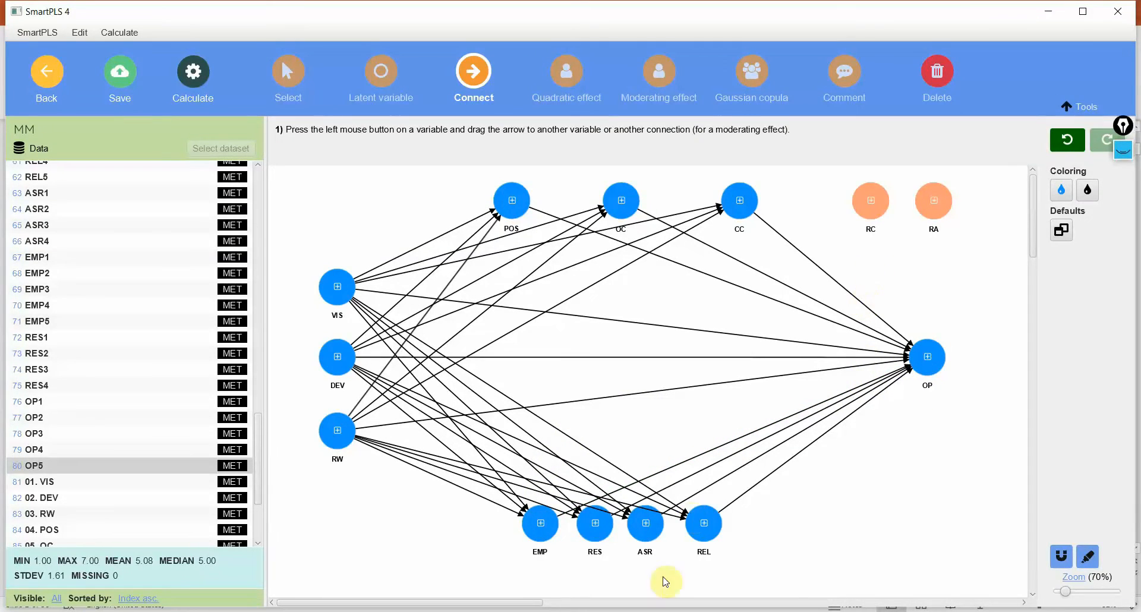
- Review the Role Ambiguity and Role Conflict moderators on the example model slide, and draw paths from RA and RC to OP
click(645, 611)
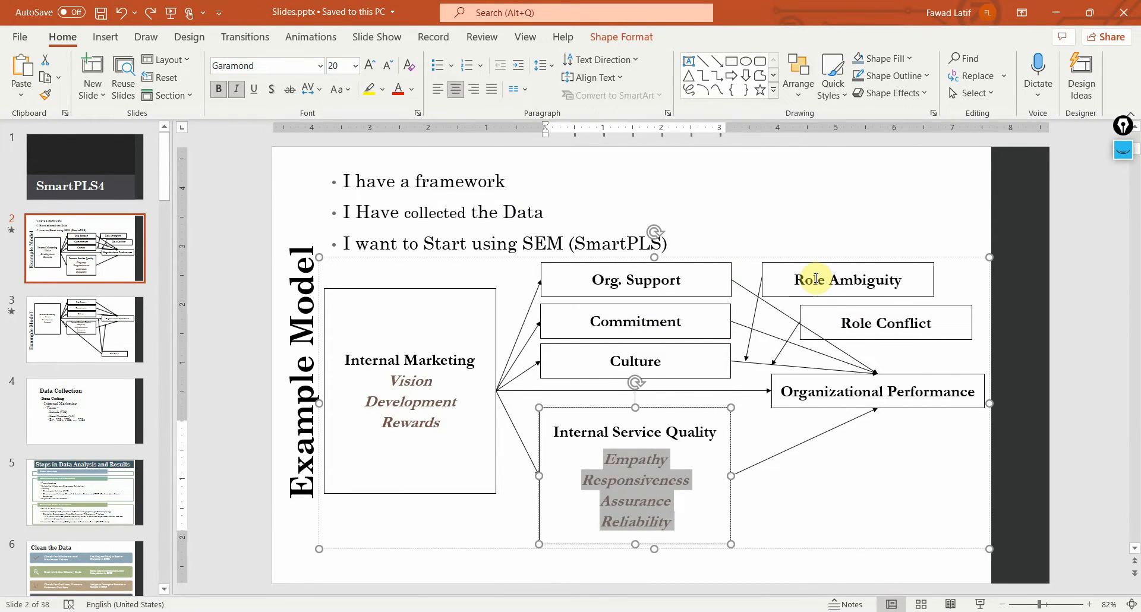
click(611, 359)
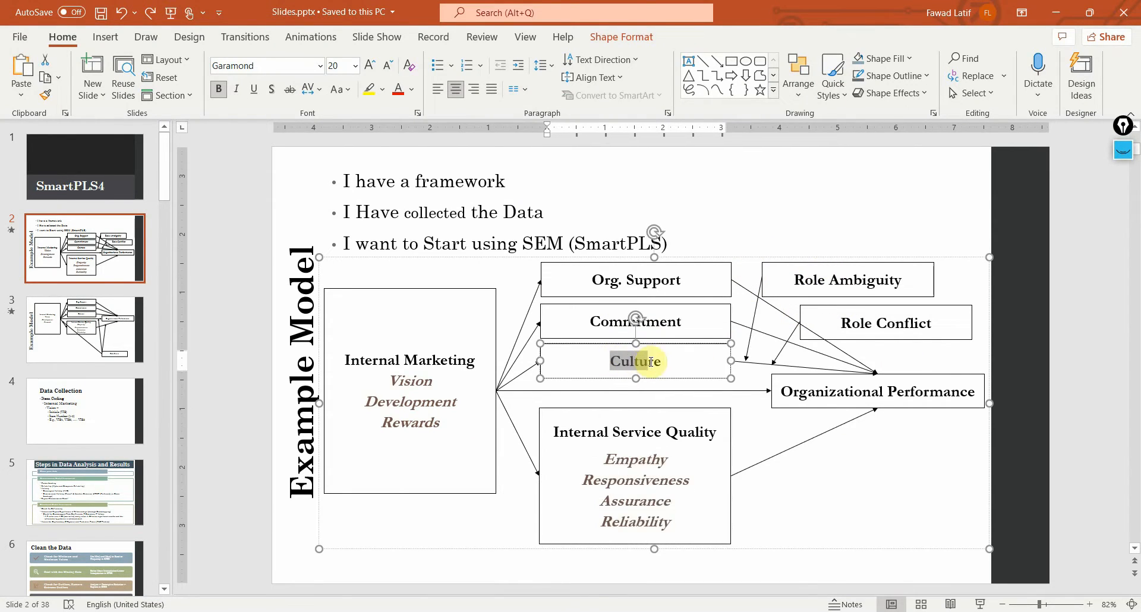
drag(784, 390, 962, 393)
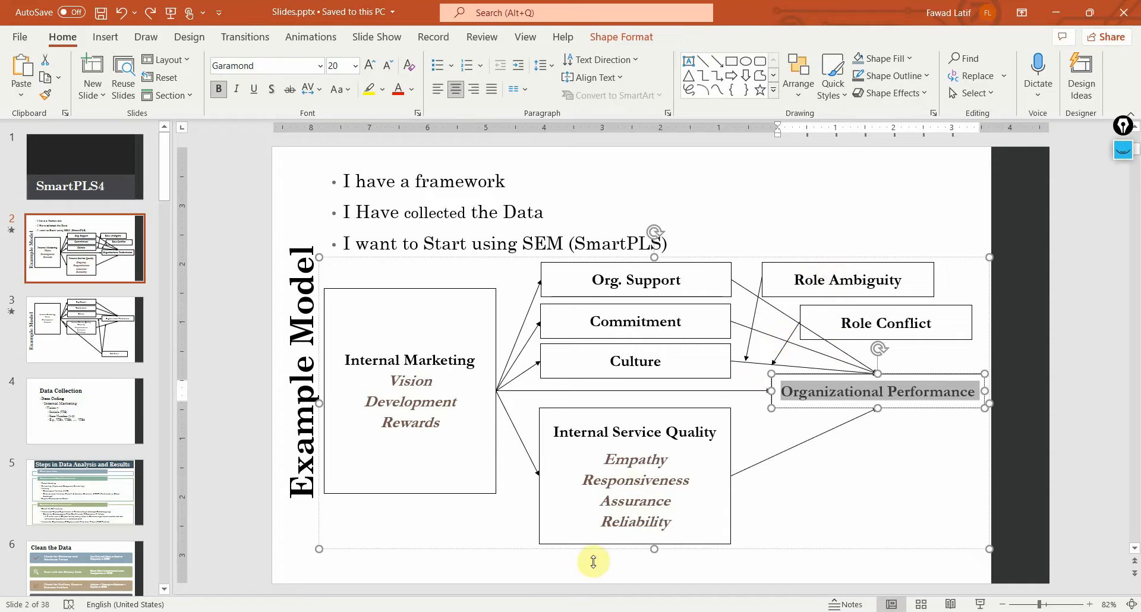
key(alt+Tab)
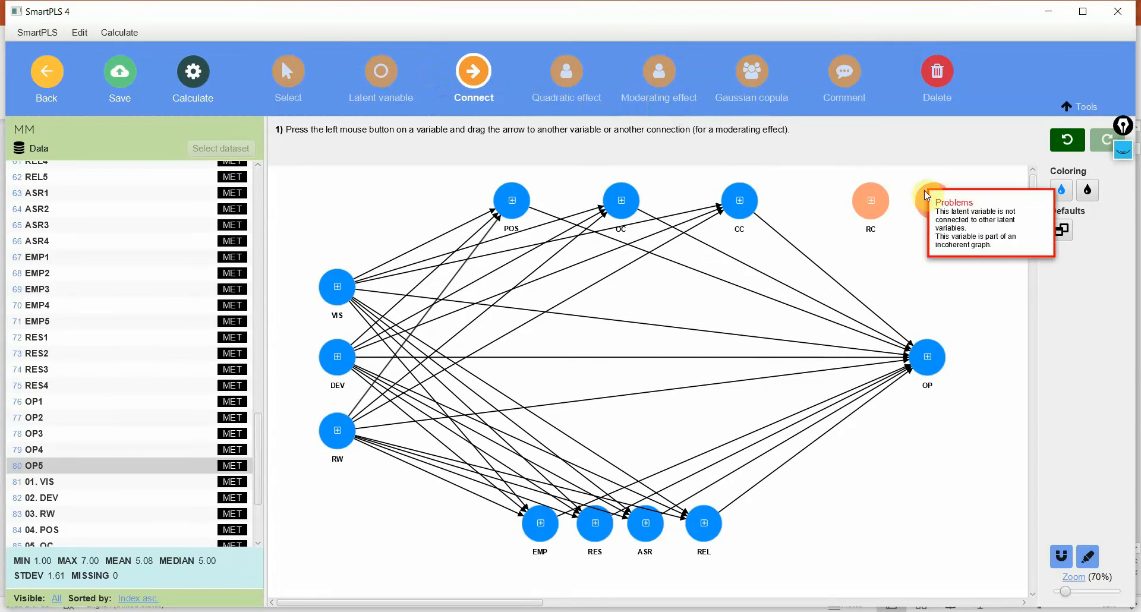
drag(932, 196, 931, 351)
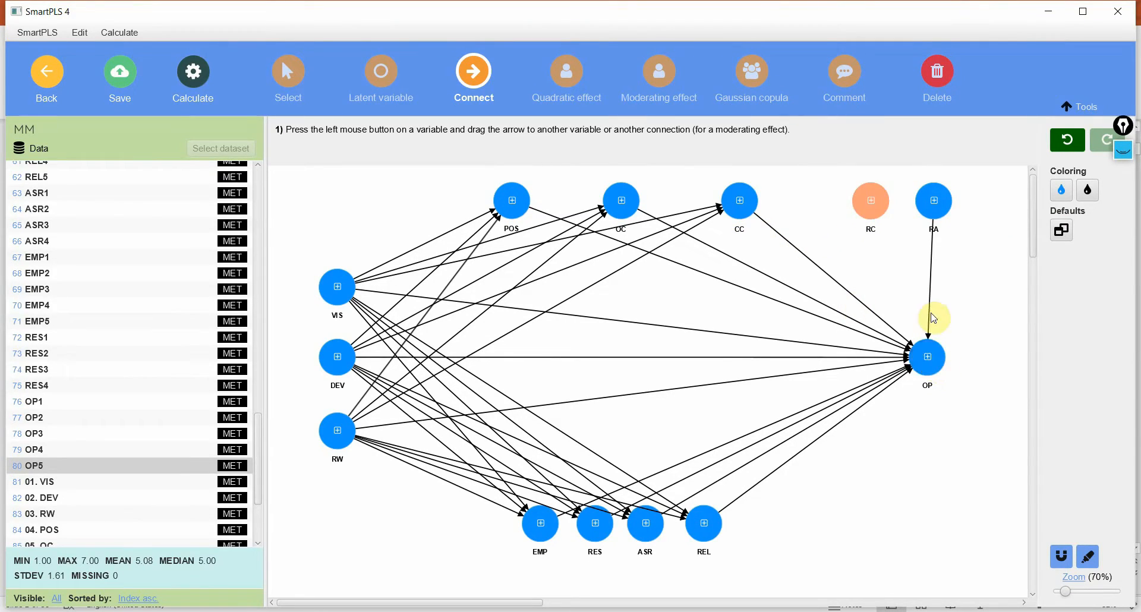
drag(871, 202, 926, 355)
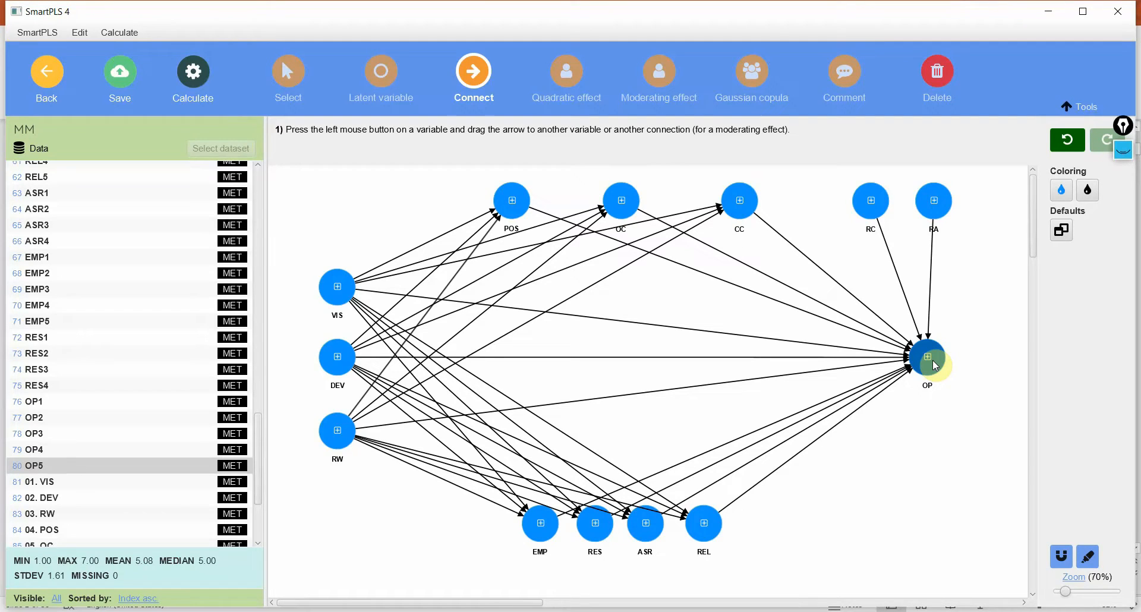
- View the available calculation algorithms, and review factor loading and reliability under Measurement Model Assessment on slide 5 in PowerPoint
click(193, 74)
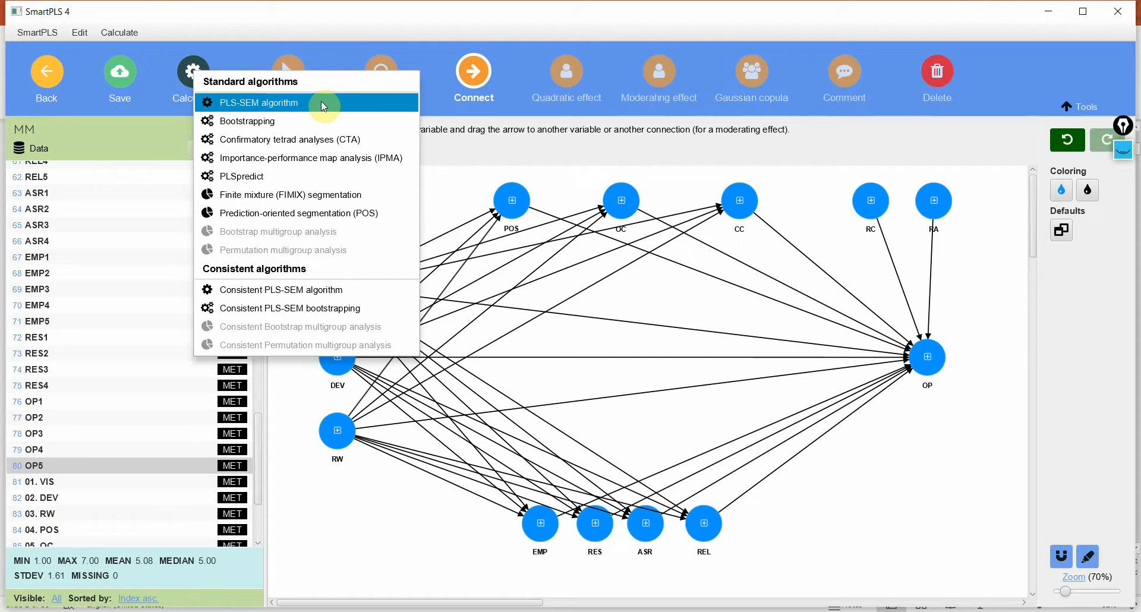
click(609, 591)
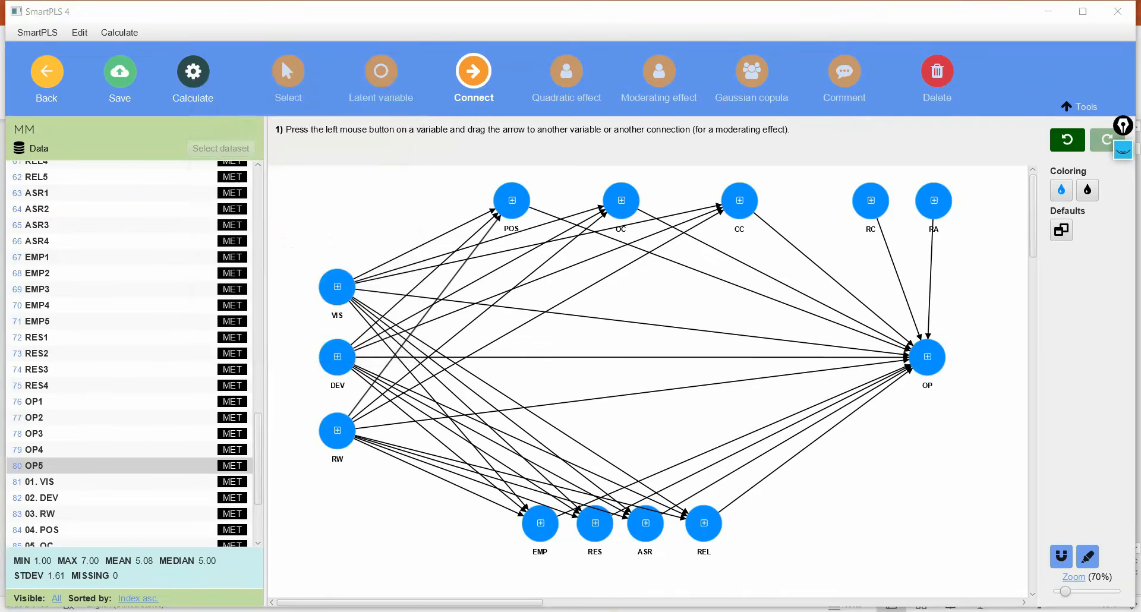
key(alt+Tab)
click(102, 506)
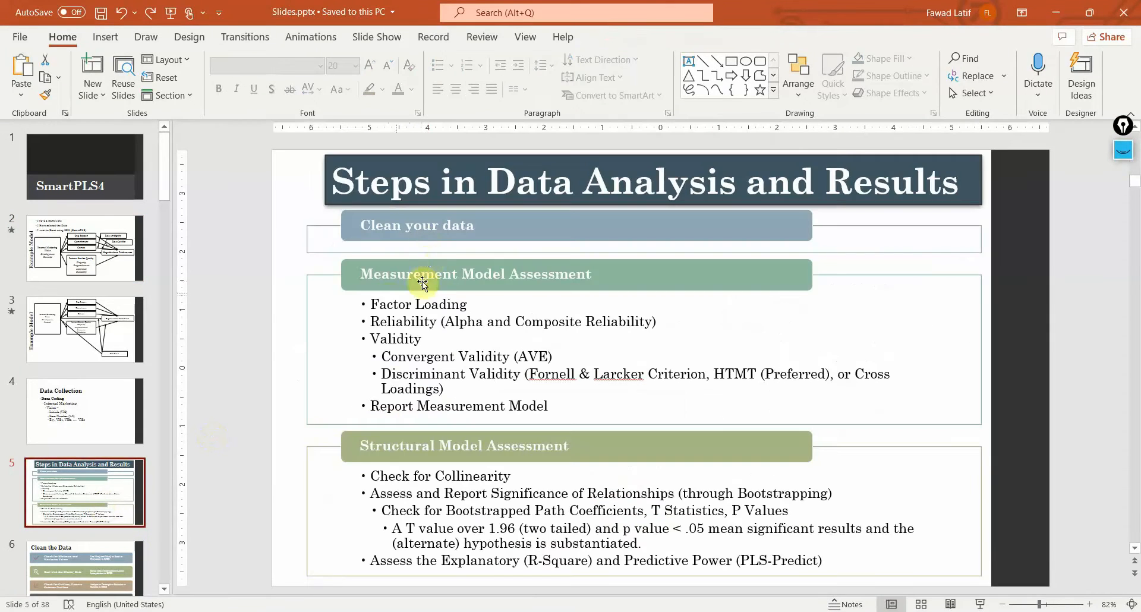
drag(367, 304, 459, 304)
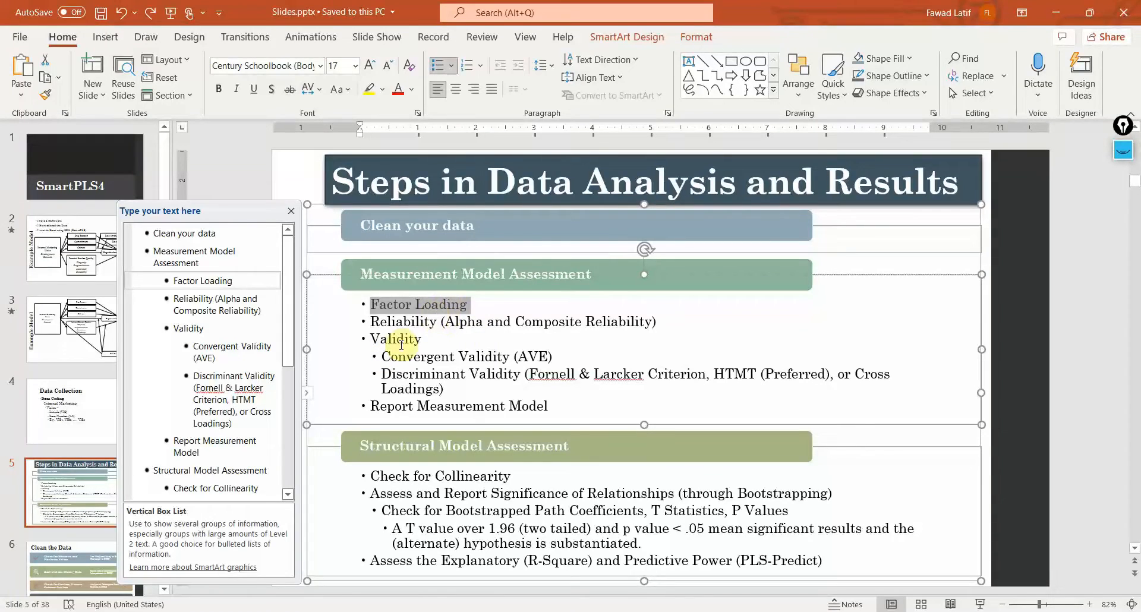
drag(370, 322, 627, 321)
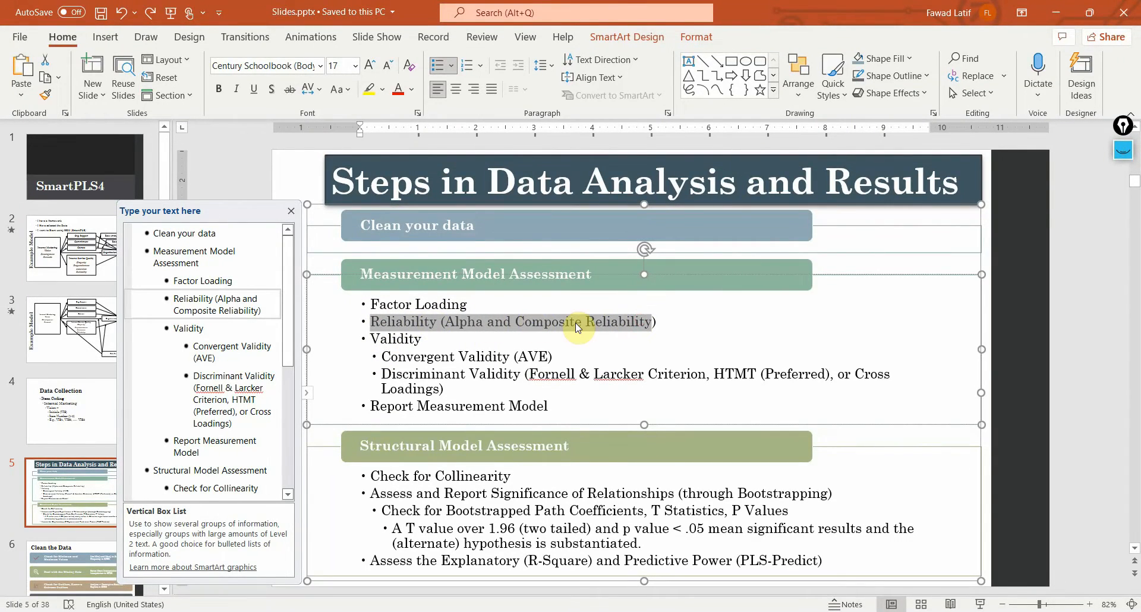
- Review convergent validity, discriminant validity and Report Measurement Model under Measurement Model Assessment on the slide
drag(370, 339, 548, 358)
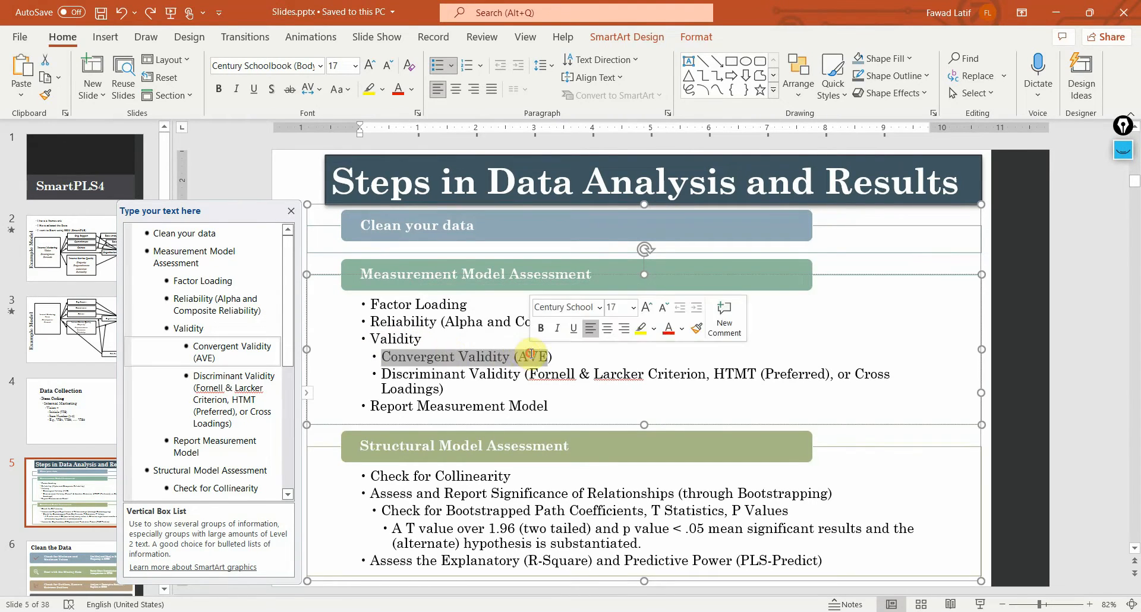
drag(382, 374, 523, 374)
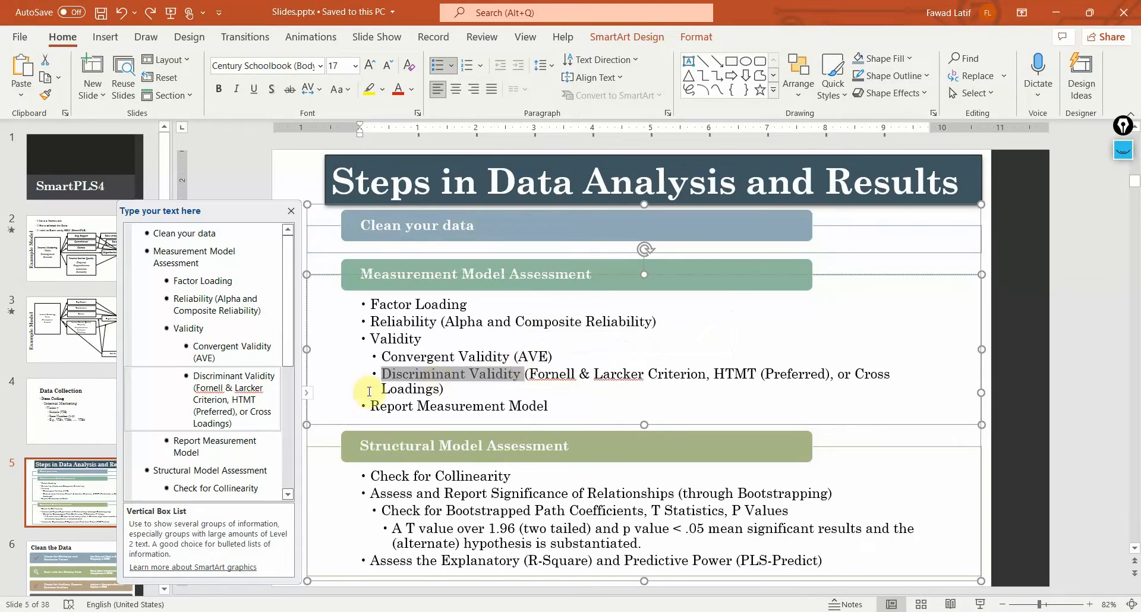
drag(387, 408, 550, 411)
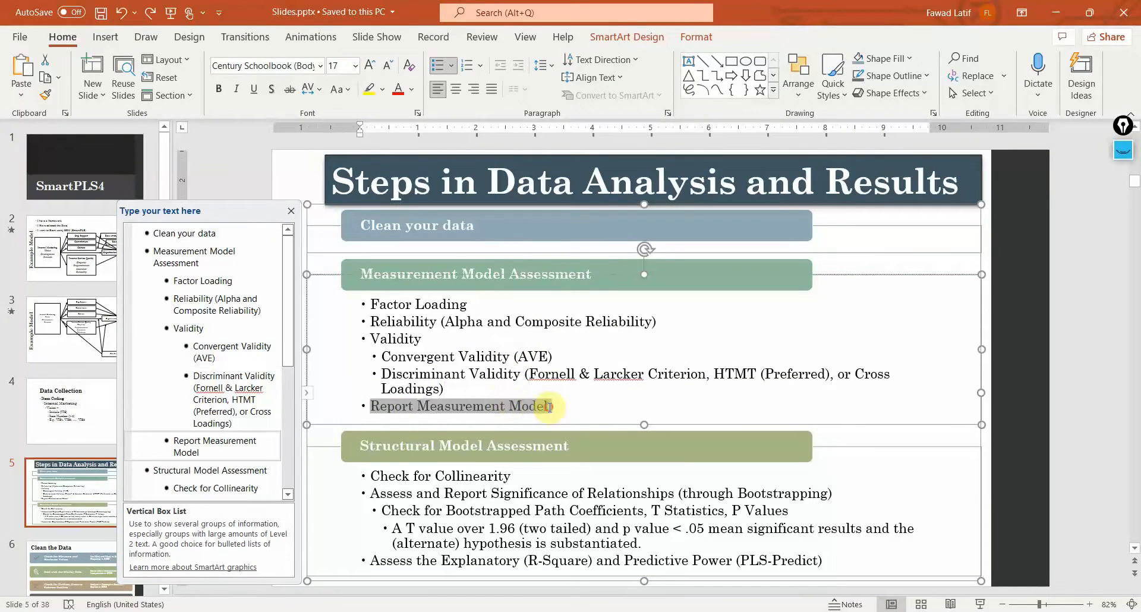
- Switch to SmartPLS and run the PLS-SEM algorithm with Path weighting, Standardized results, Default initial weight and the report set to open
click(550, 611)
click(193, 71)
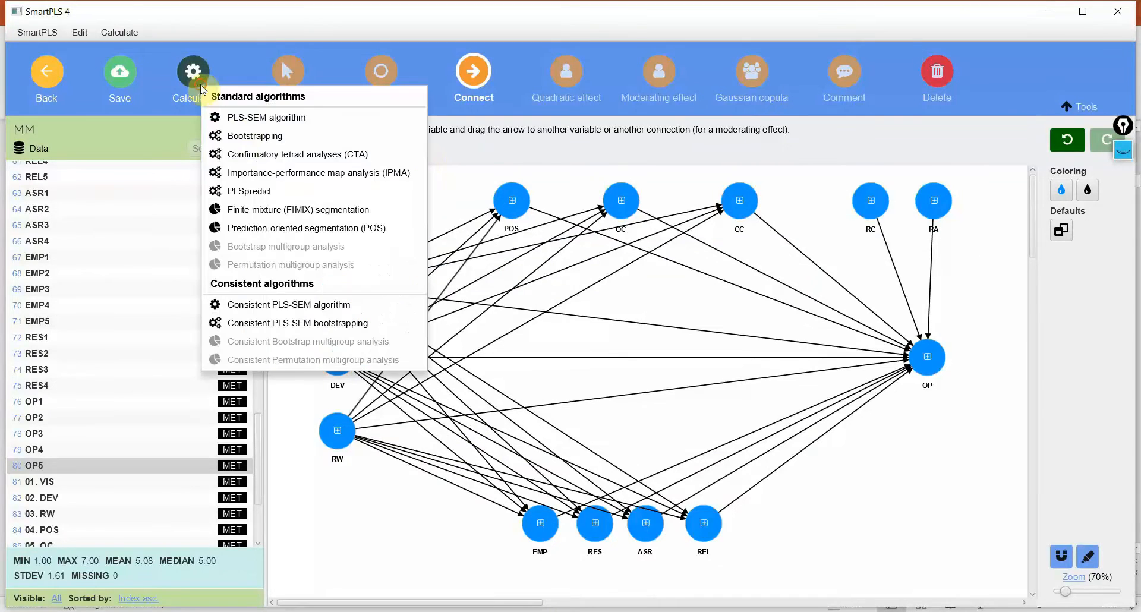
click(227, 114)
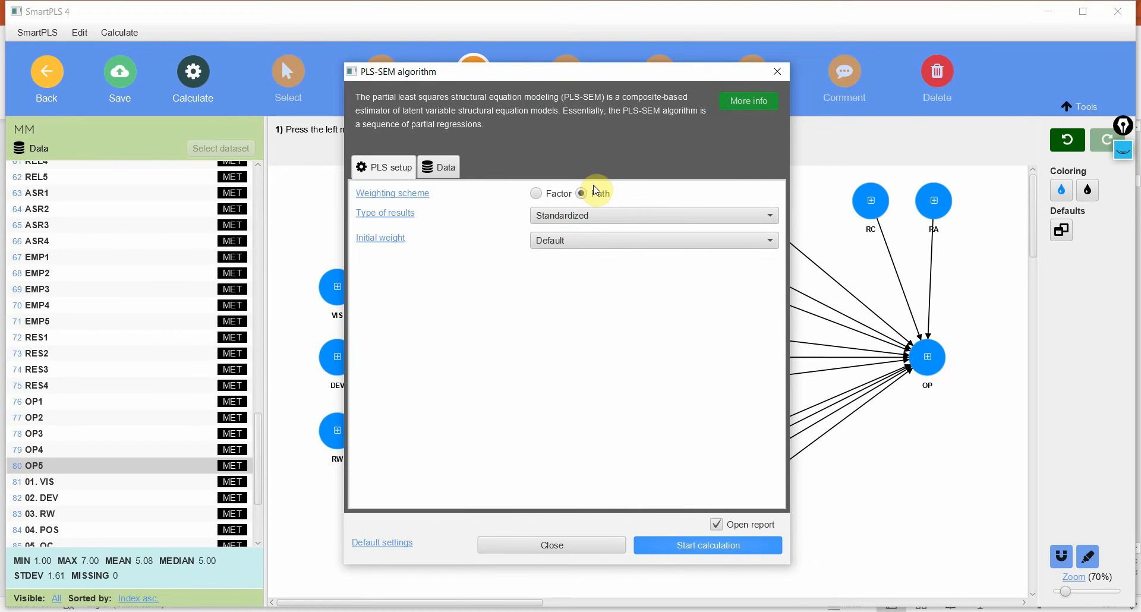
click(594, 217)
click(594, 218)
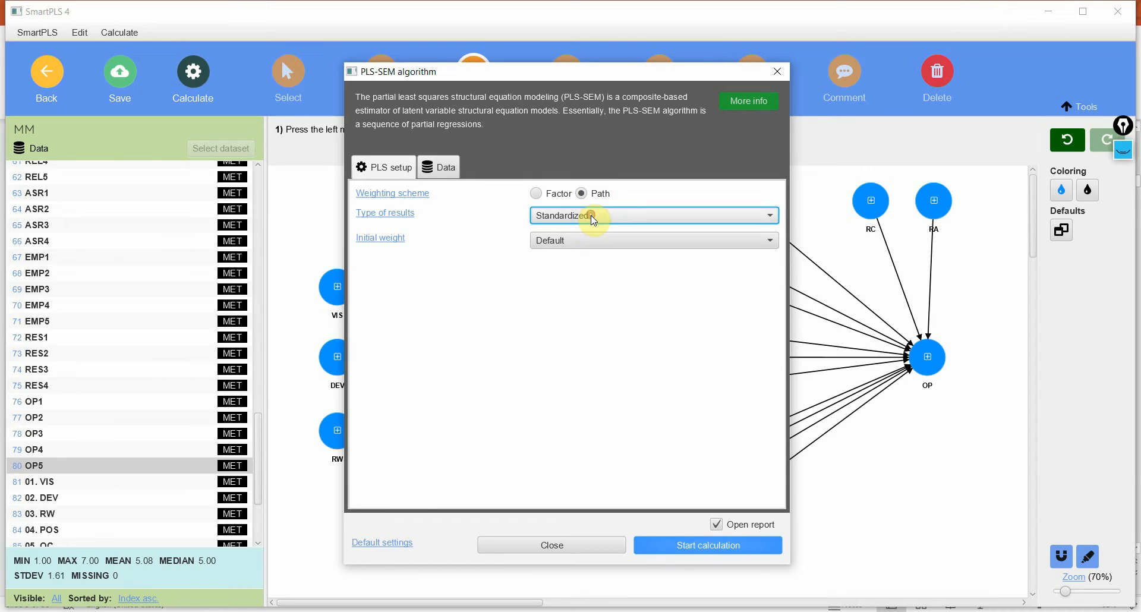
click(440, 167)
click(394, 171)
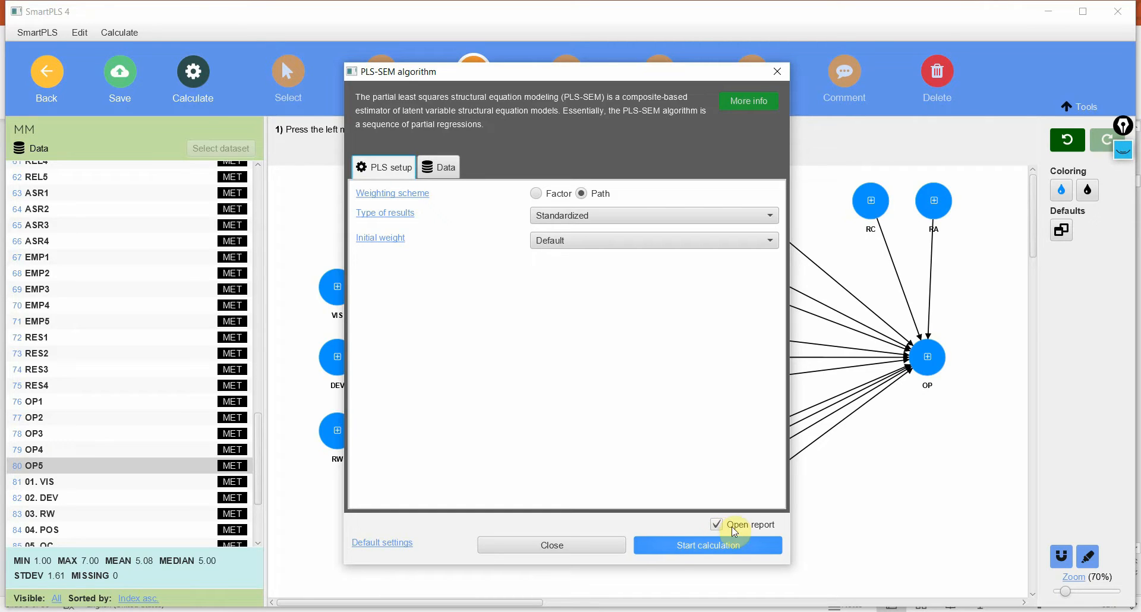
click(732, 545)
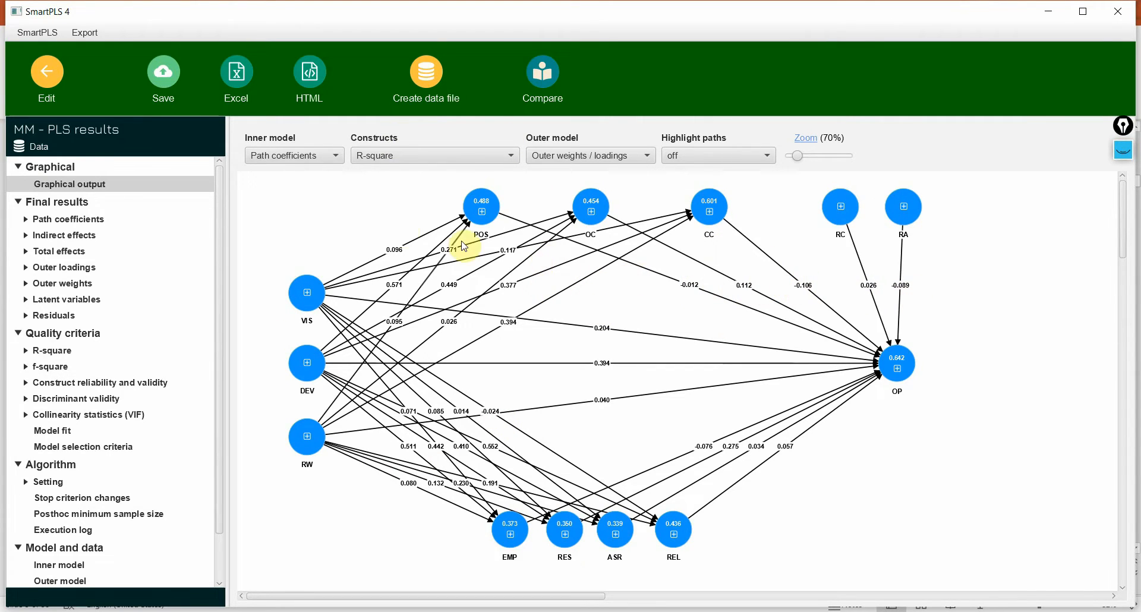
- Examine the outer loadings matrix at 145% zoom, and the construct reliability and validity overview through its AVE column
click(50, 185)
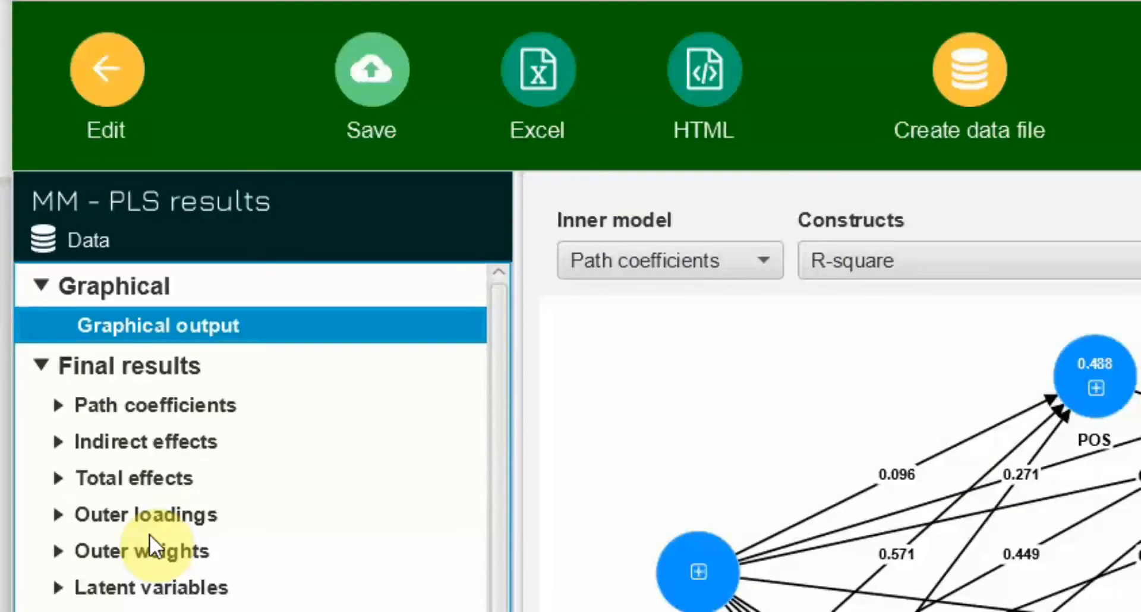
click(140, 513)
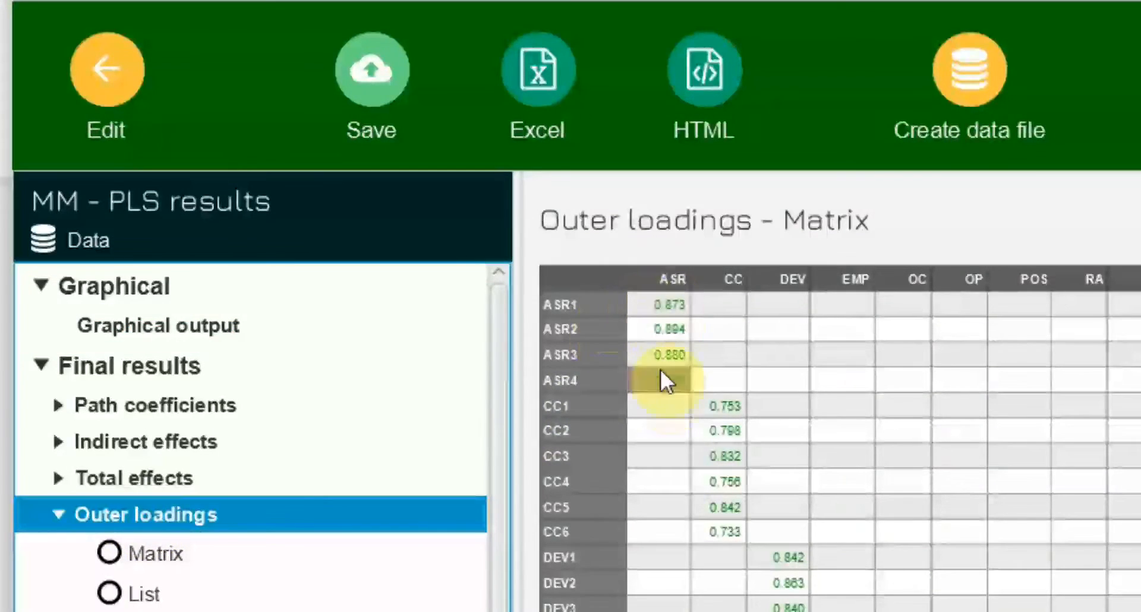
click(836, 178)
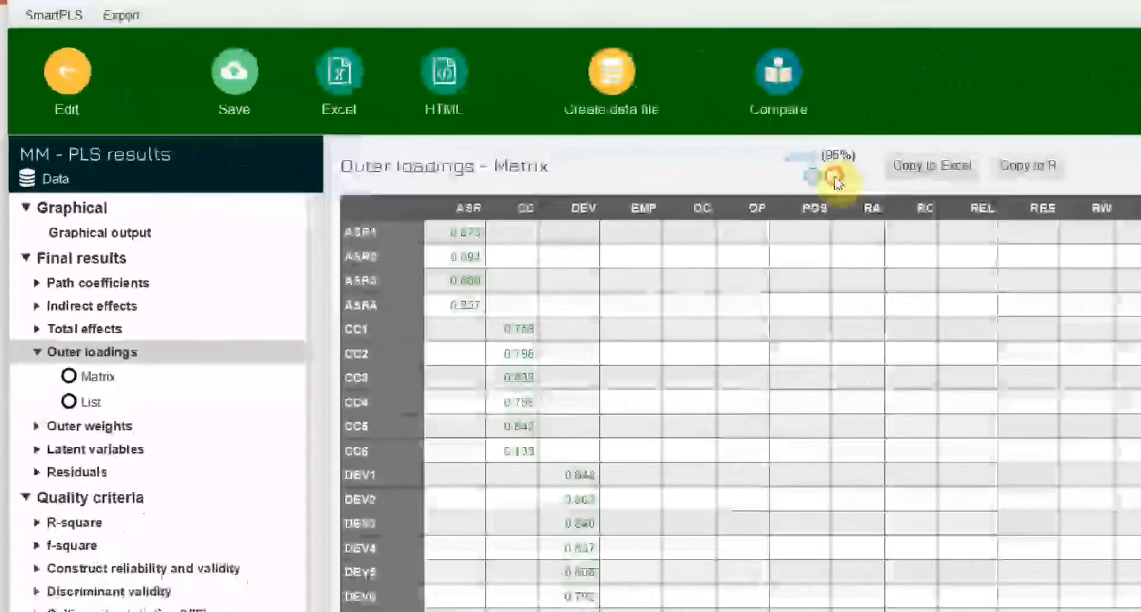
click(835, 180)
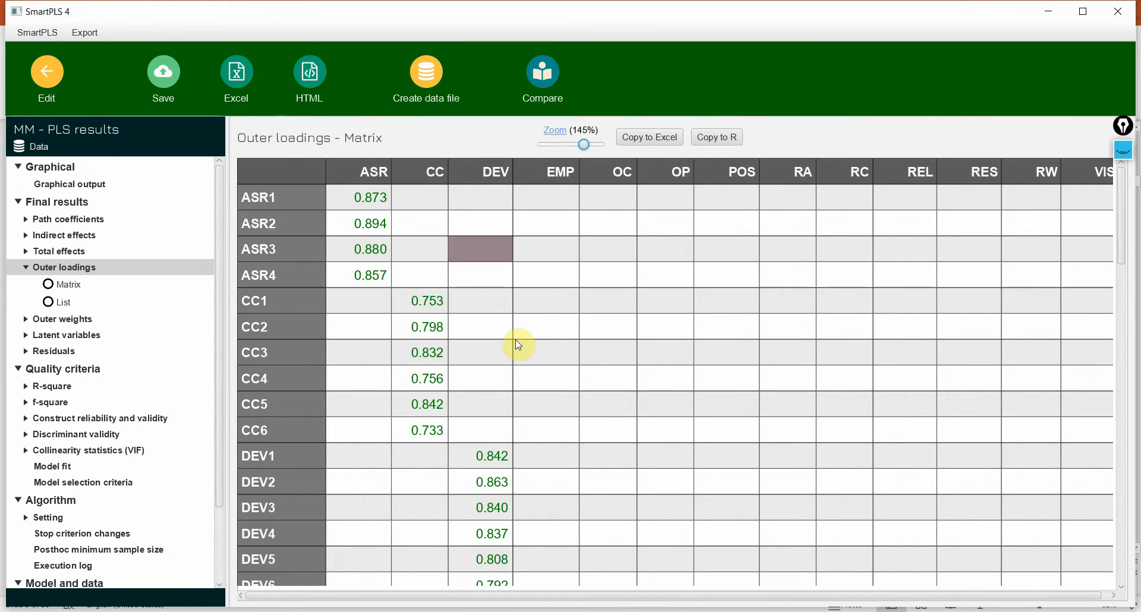
scroll(711, 315, down, 5)
scroll(713, 321, up, 3)
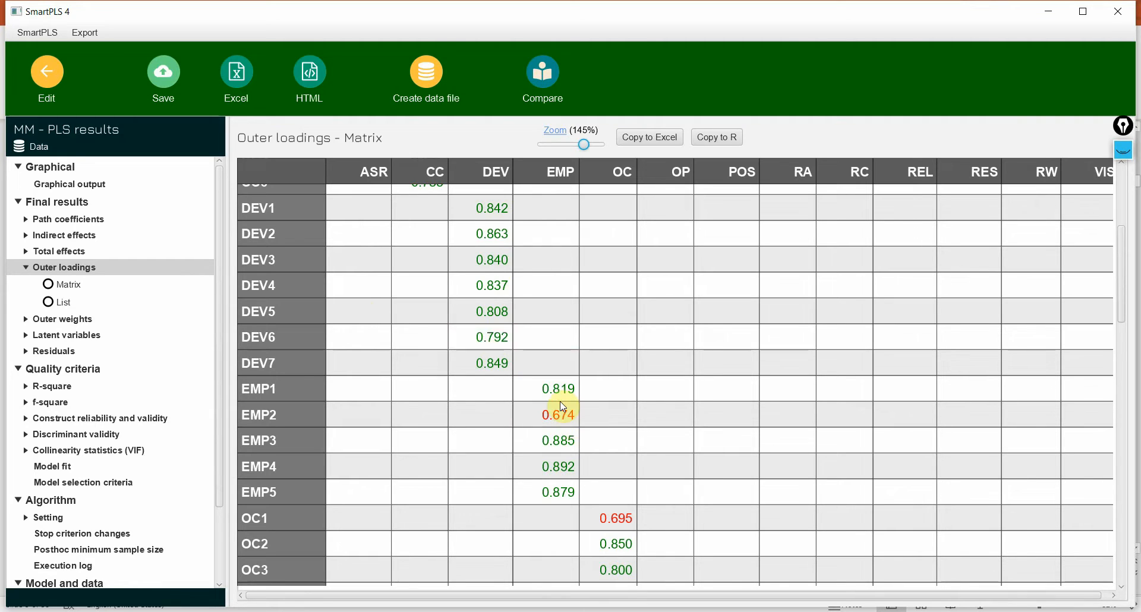
click(127, 419)
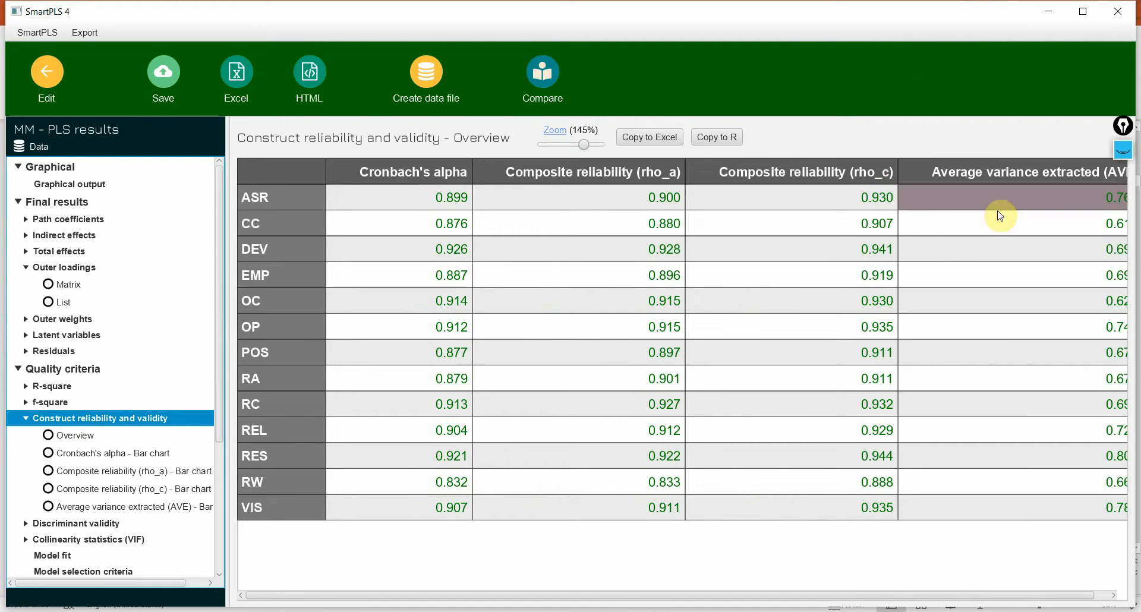
drag(825, 596, 902, 595)
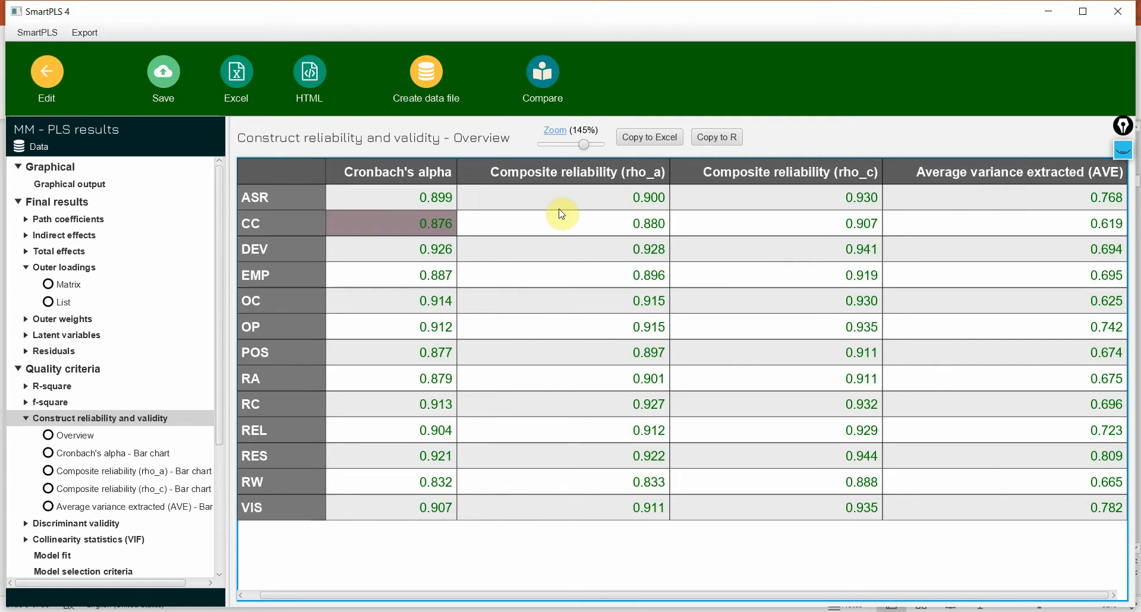
- Show the outer loadings as a list, look through all items, and copy the list for Excel
click(58, 272)
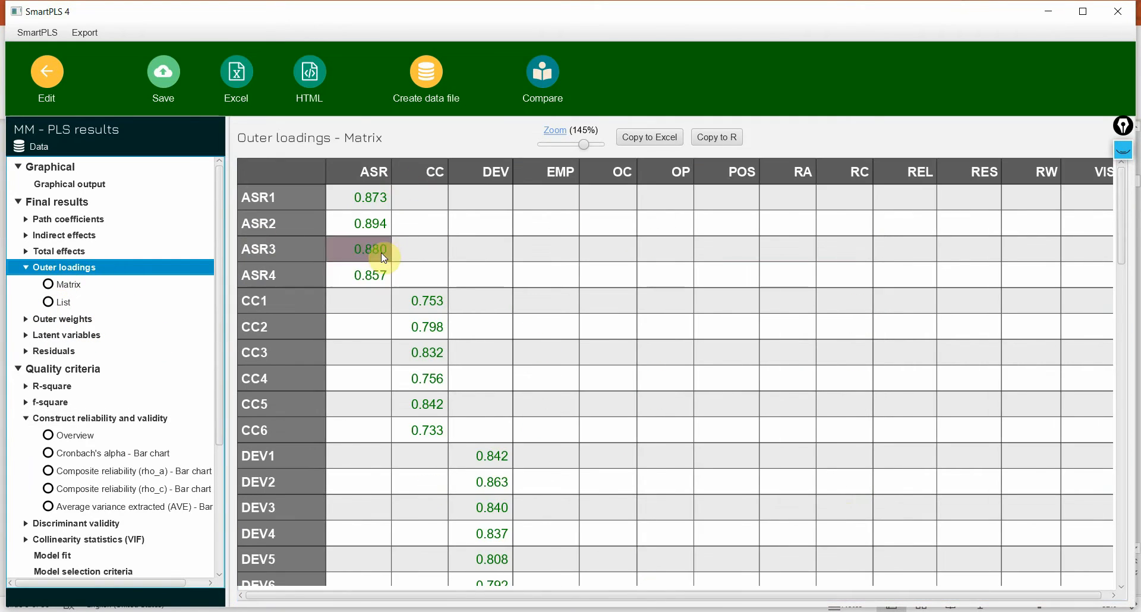
click(63, 285)
click(42, 301)
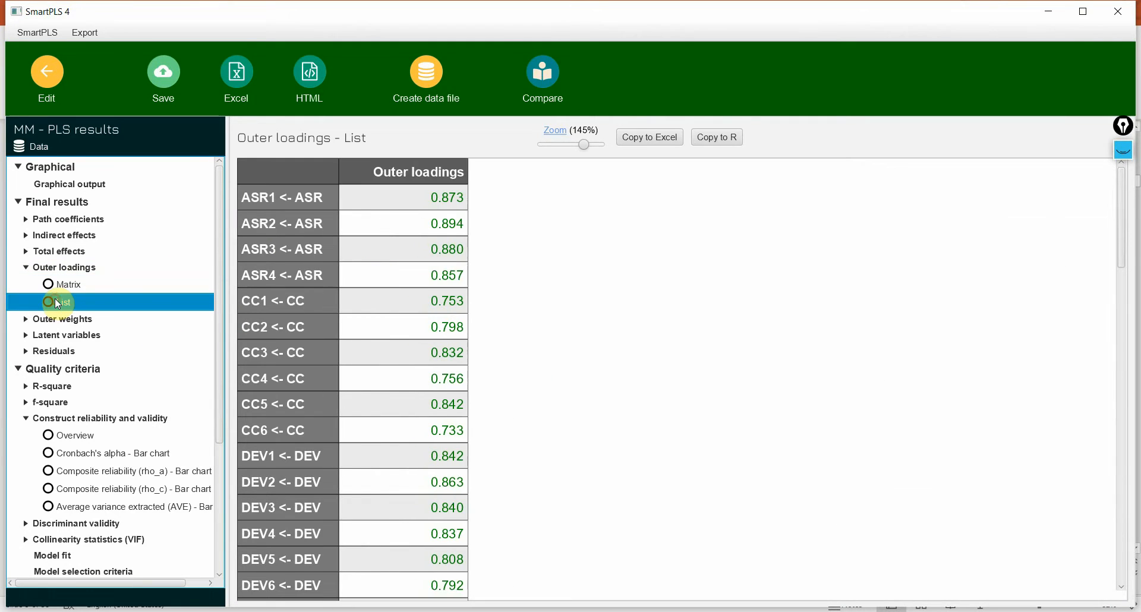
scroll(373, 278, down, 5)
scroll(374, 280, down, 7)
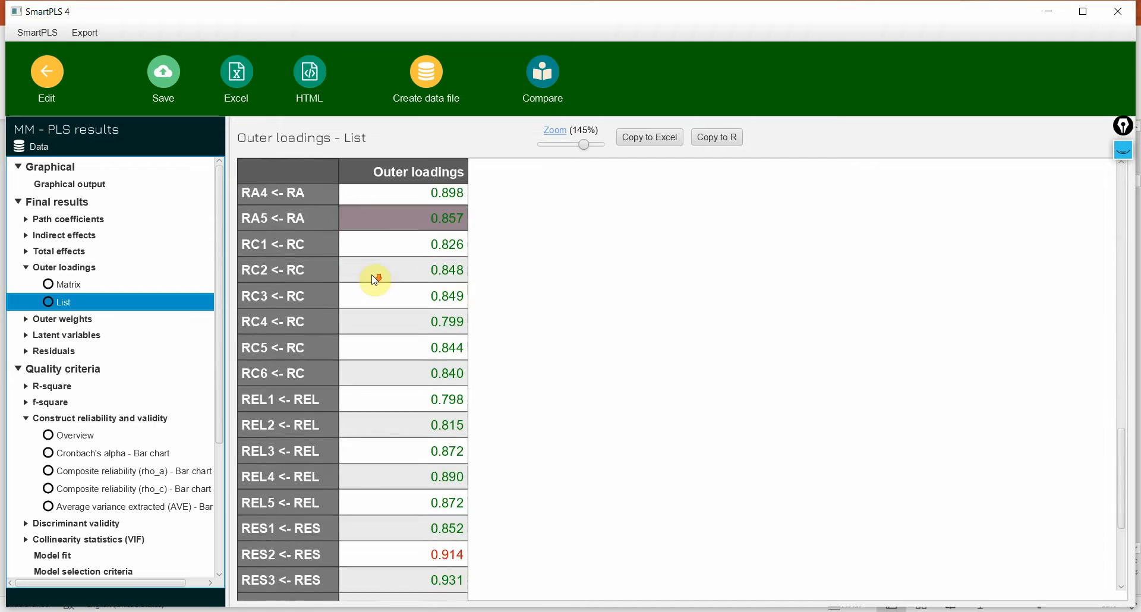
scroll(373, 276, up, 12)
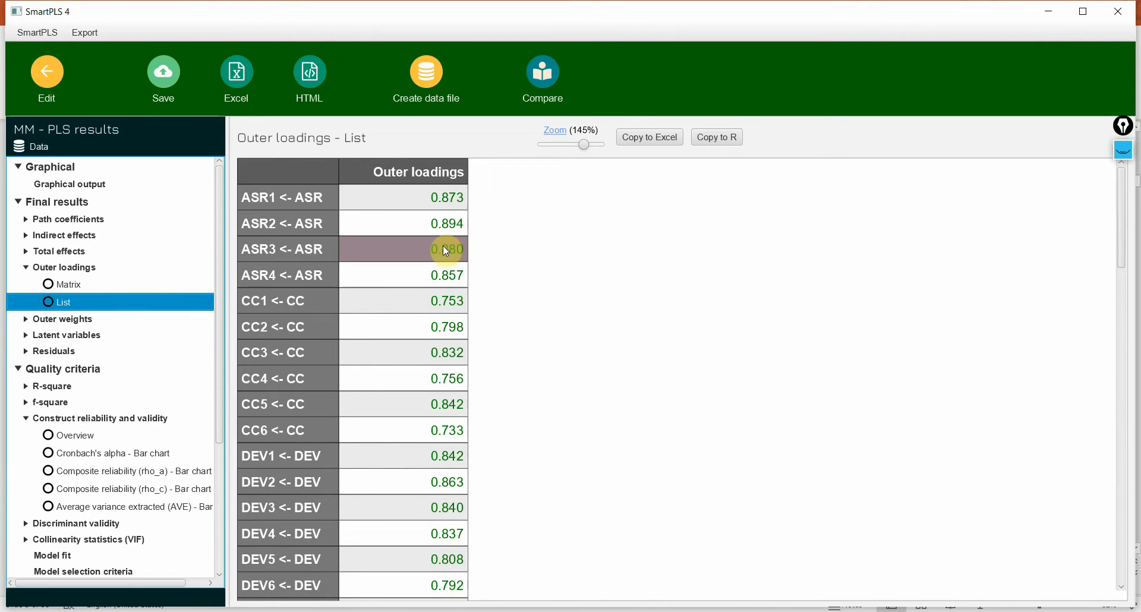
click(631, 141)
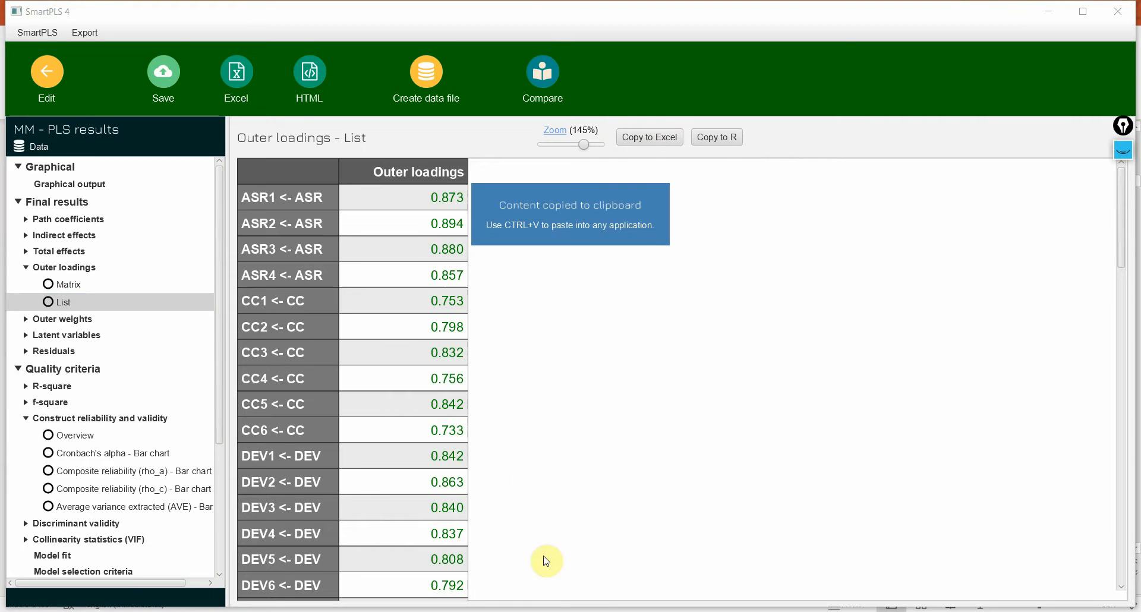
- Open Excel, paste the outer loadings list into a new workbook from cell A1, and autofit columns A and B
key(super)
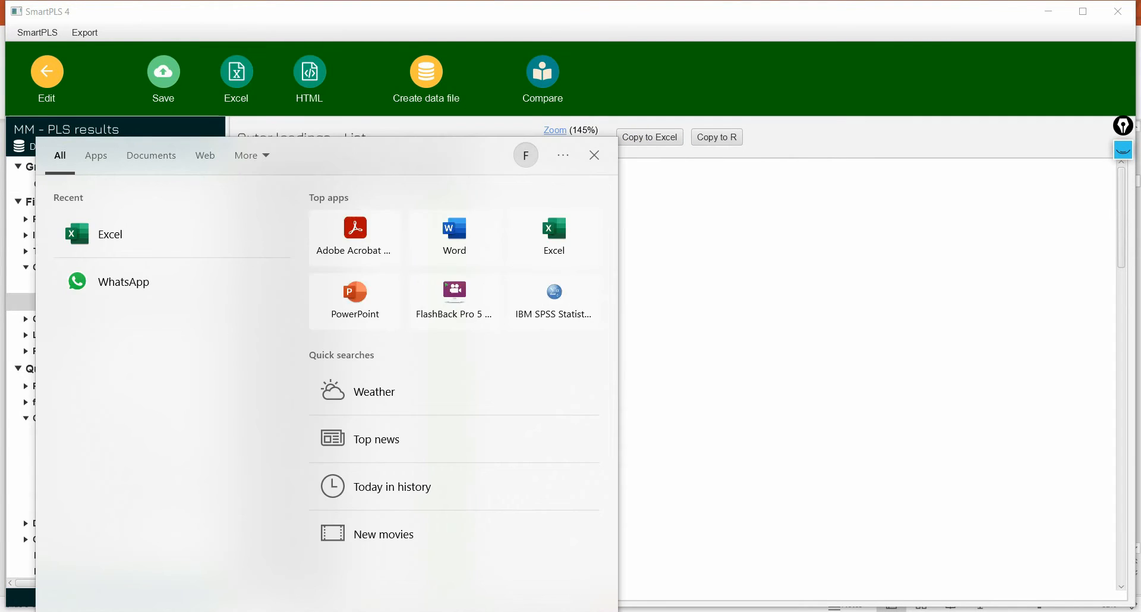
text(excel)
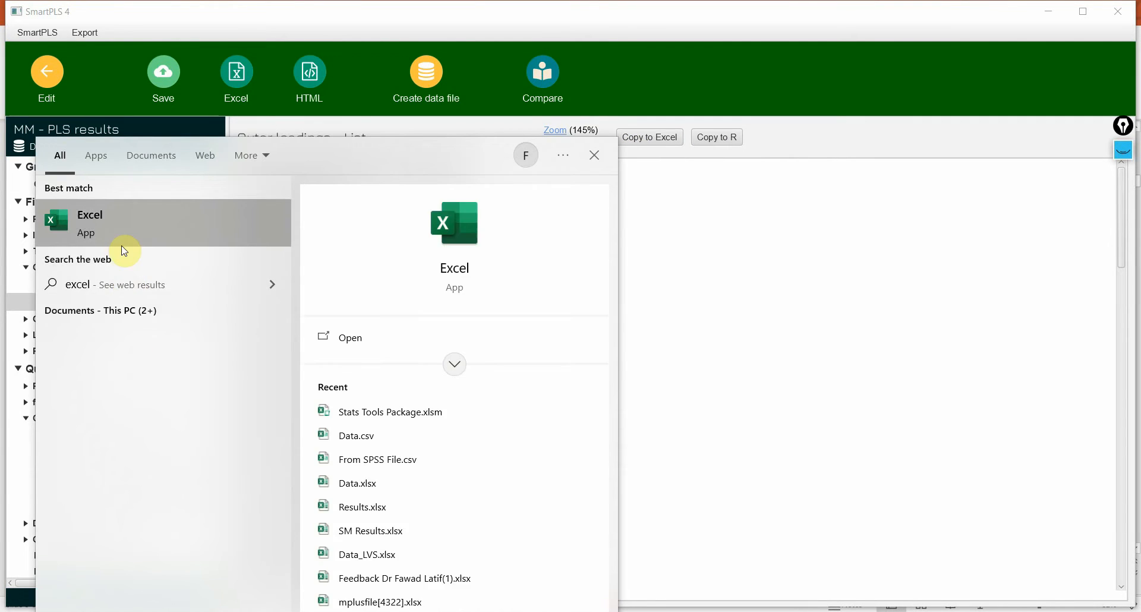
click(341, 333)
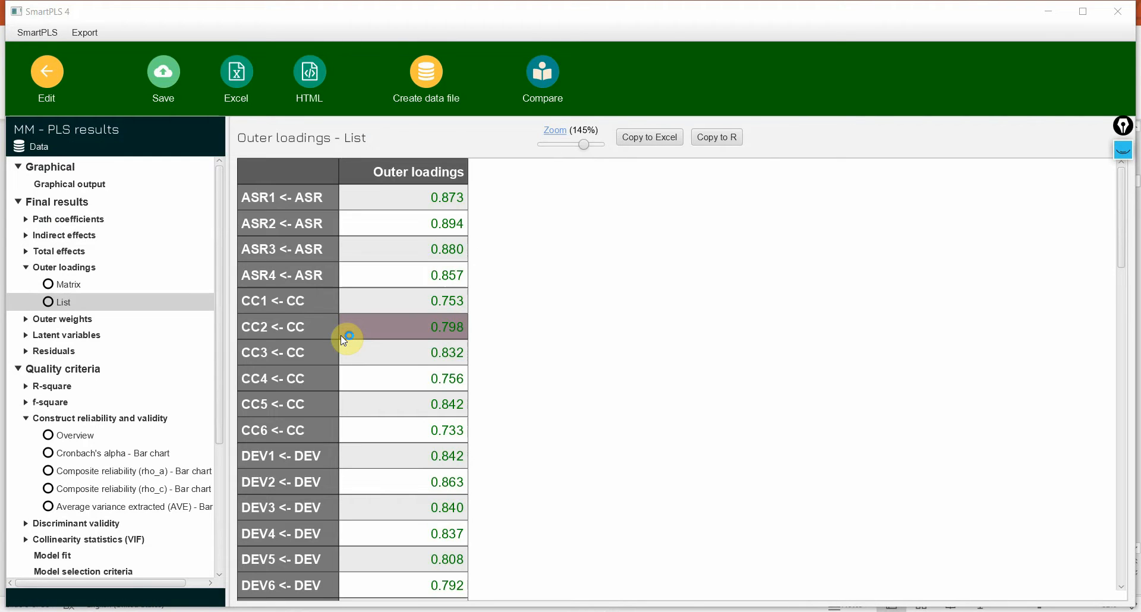
key(ctrl+v)
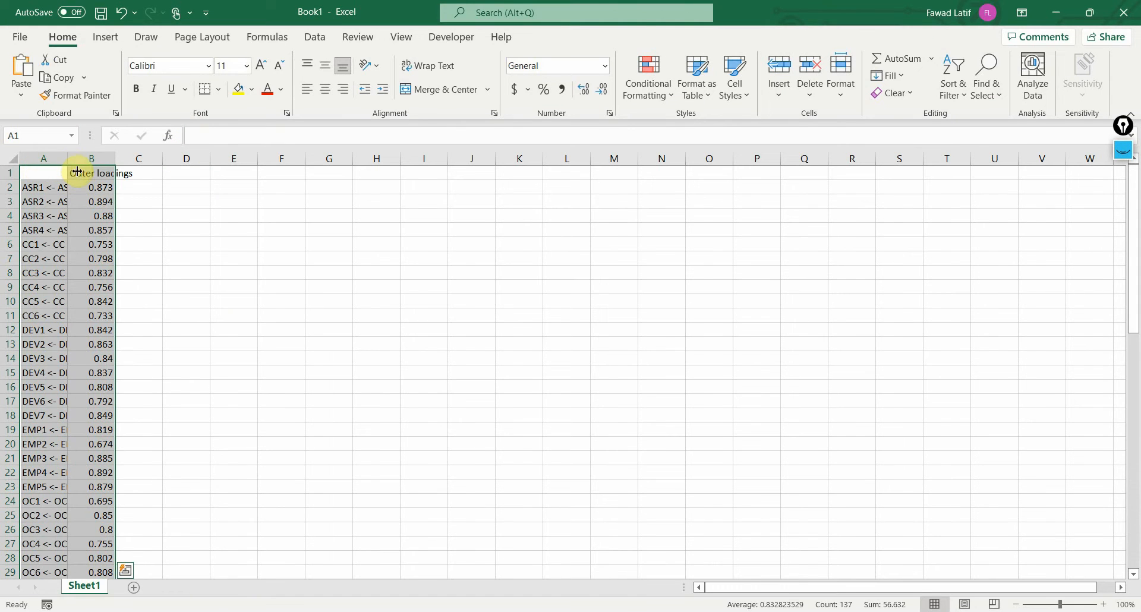
double_click(69, 159)
double_click(131, 159)
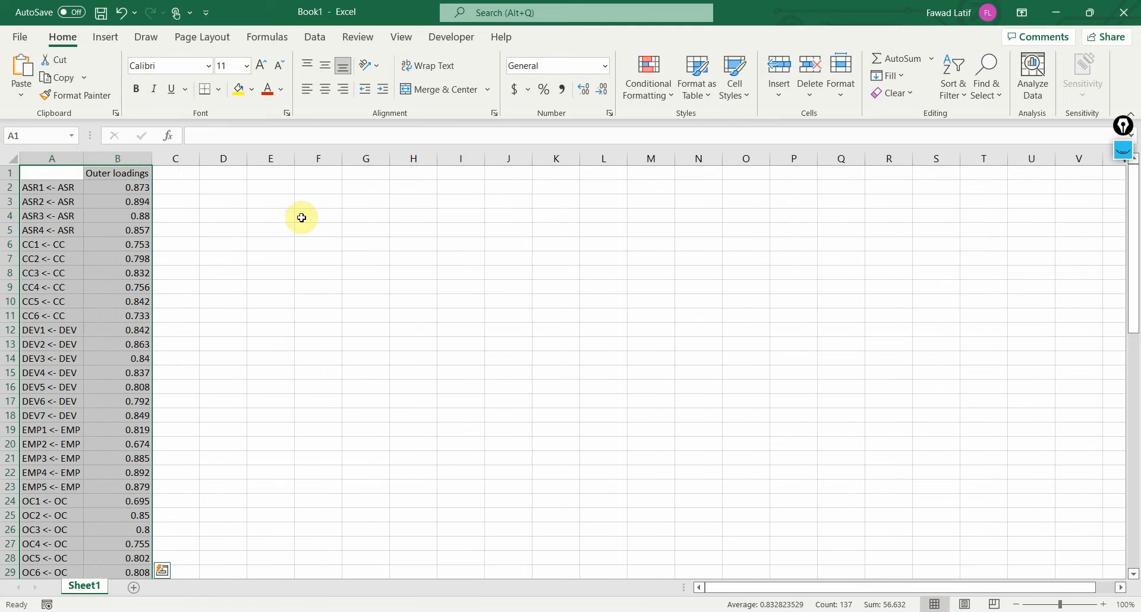
- Examine the pasted outer loadings in the worksheet, starting with the ASR1 to ASR4 items
click(134, 188)
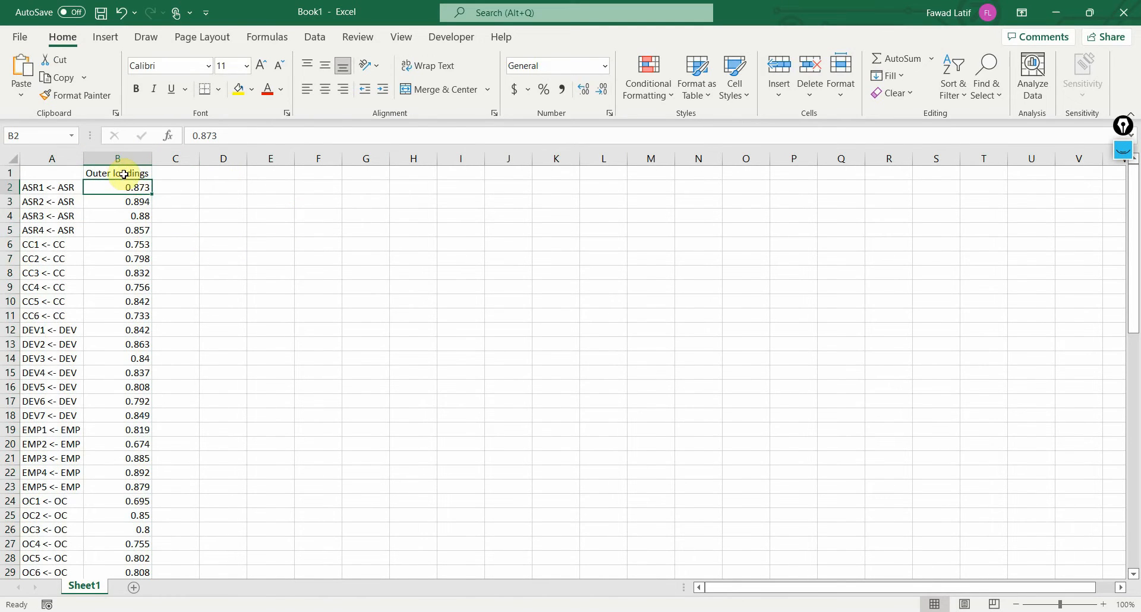
drag(69, 189, 66, 217)
drag(117, 188, 118, 228)
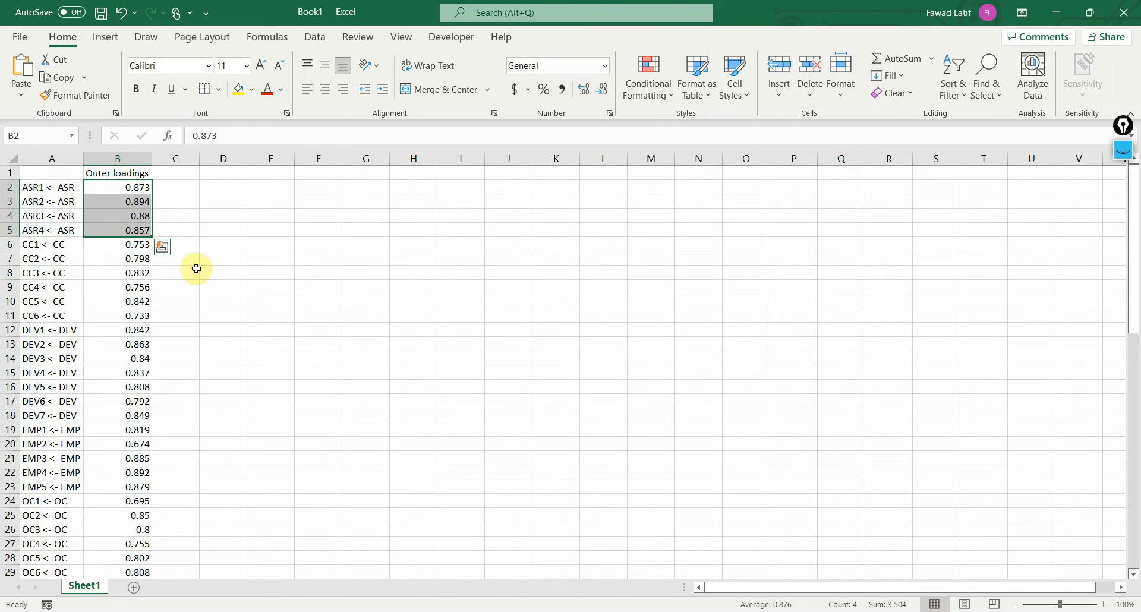
scroll(122, 262, down, 17)
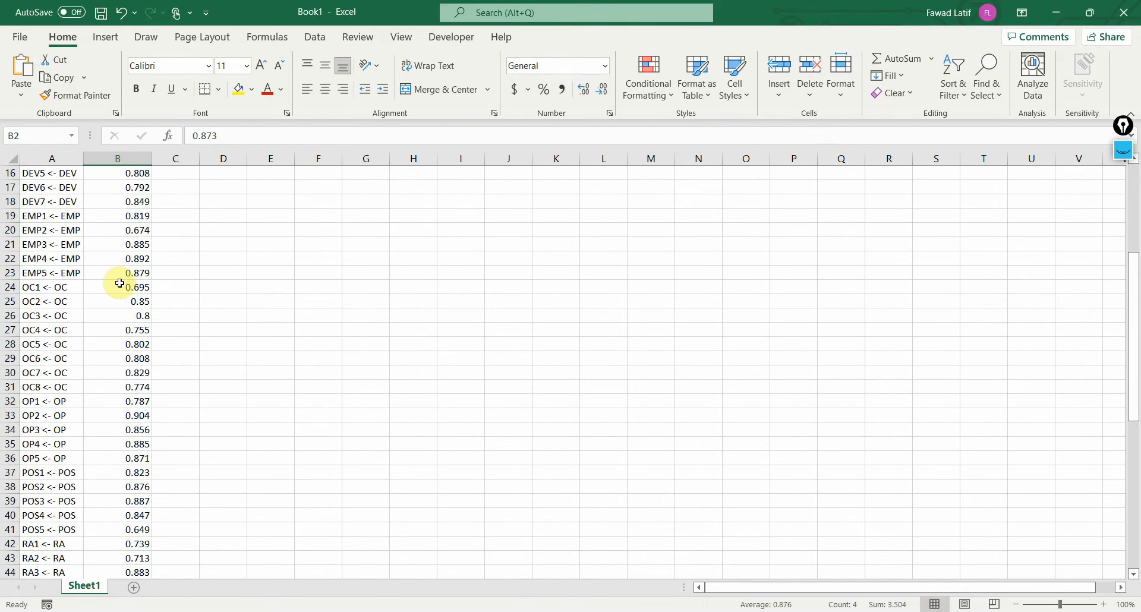
scroll(119, 283, up, 17)
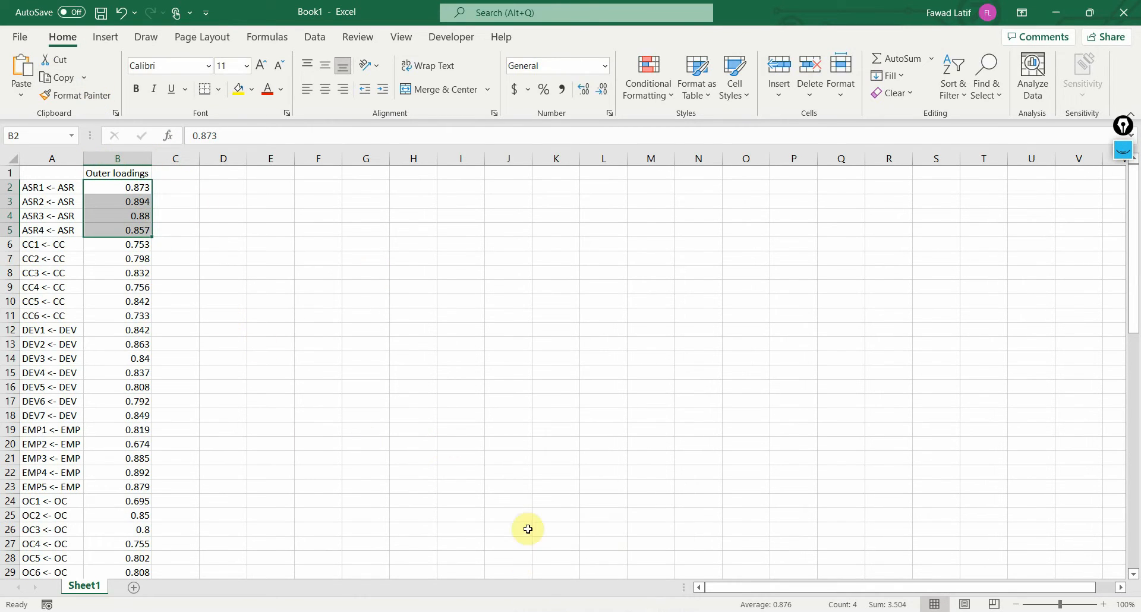
- Return to SmartPLS and display the construct reliability and validity overview at 127% zoom
key(alt+Tab)
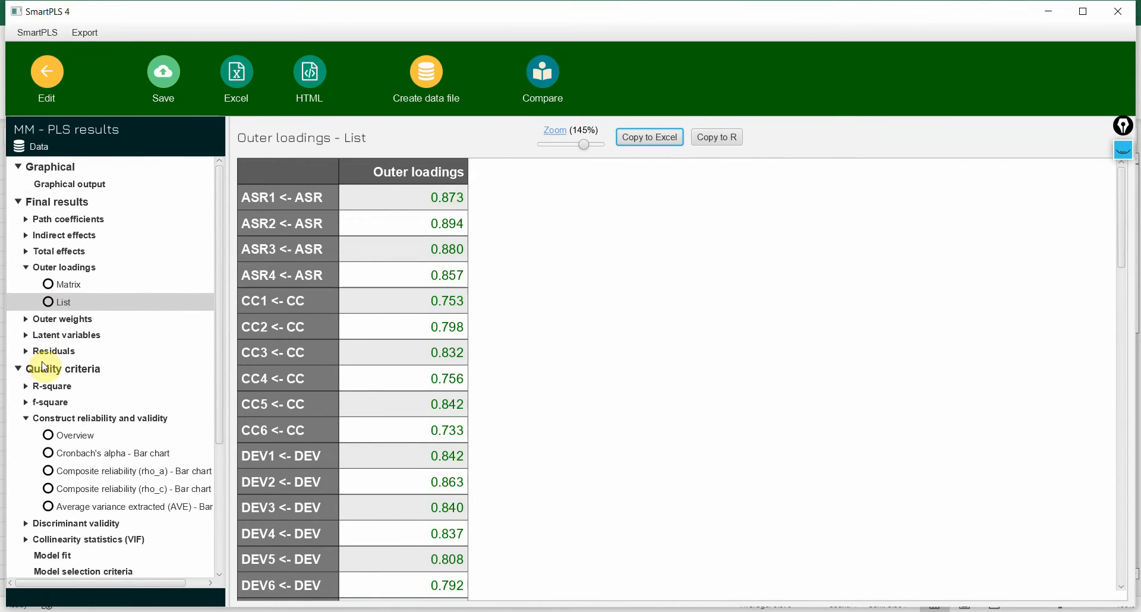
click(84, 423)
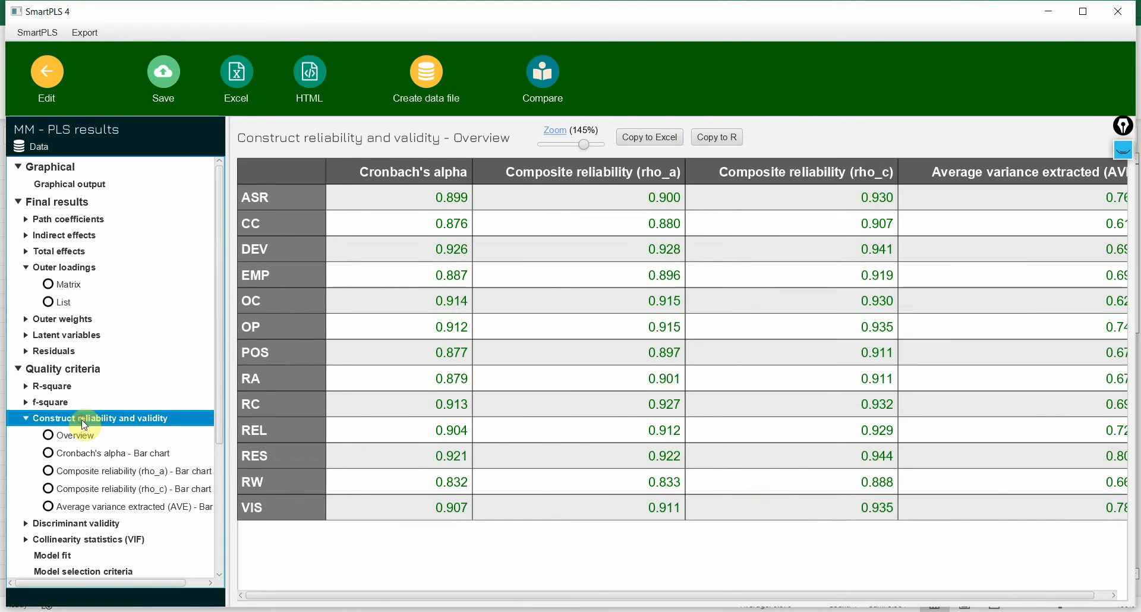
click(572, 143)
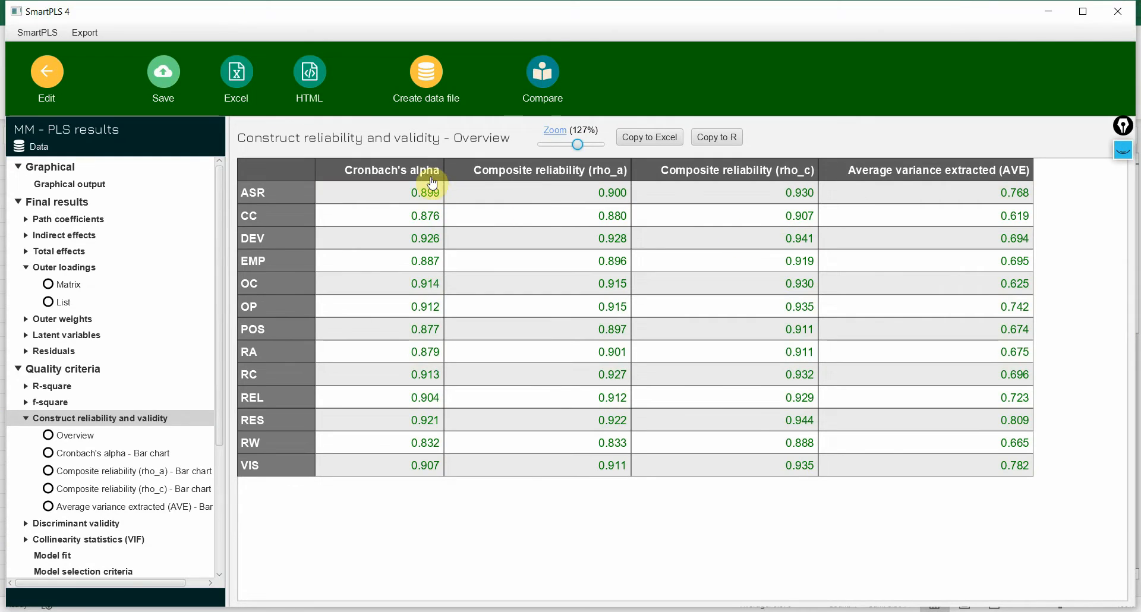
- With the on-screen annotation pen, mark the Cronbach's alpha, rho_a and rho_c headings with lines, and tick Cronbach's alpha and rho_c
click(1123, 149)
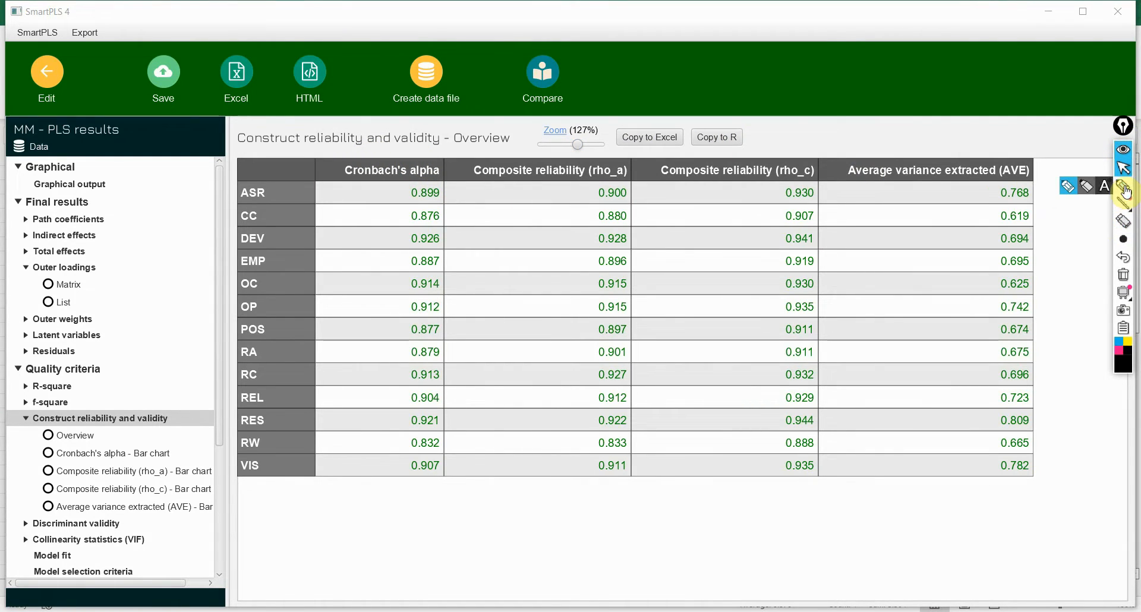
click(1067, 188)
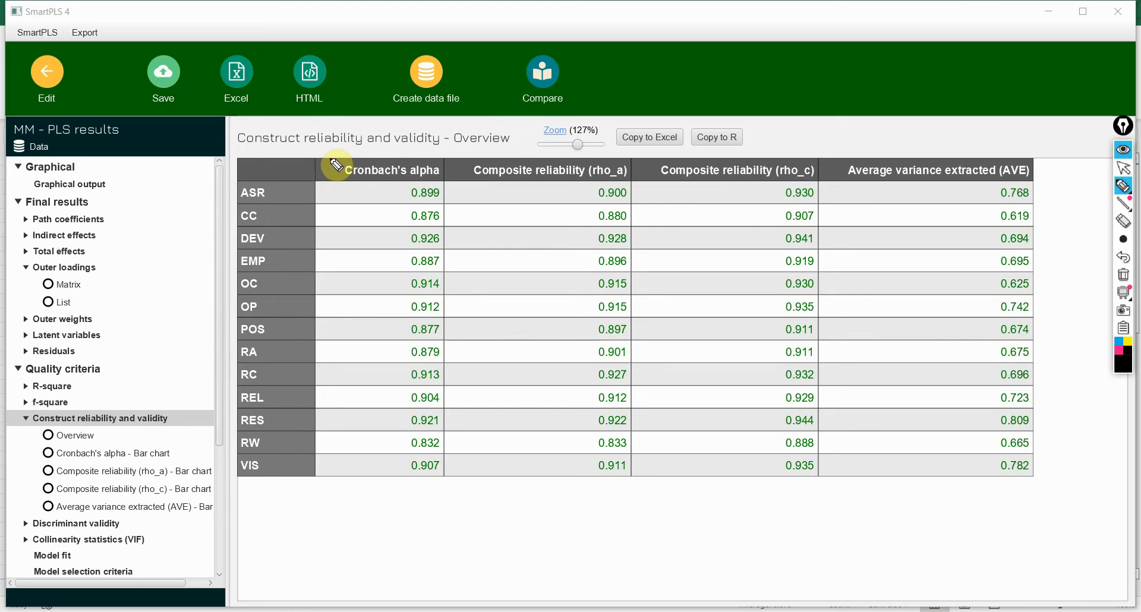
mouse_move(348, 158)
mouse_down()
mouse_move(429, 143)
mouse_move(790, 151)
mouse_up()
mouse_move(369, 159)
mouse_down()
mouse_move(395, 191)
mouse_move(543, 108)
mouse_up()
mouse_move(683, 159)
mouse_down()
mouse_move(713, 191)
mouse_move(779, 134)
mouse_up()
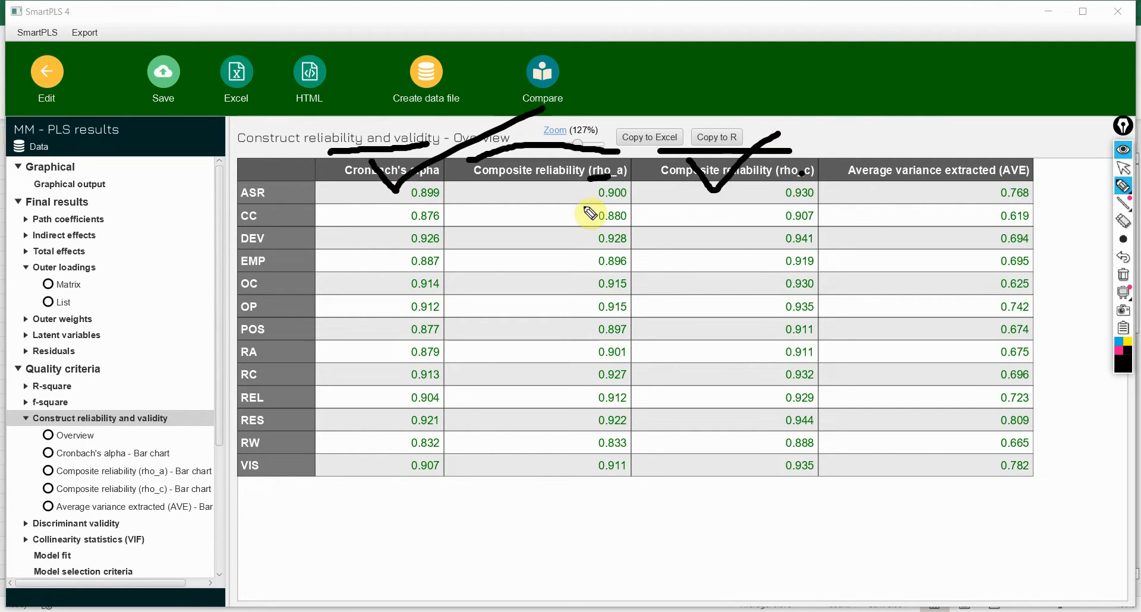
- Circle the ASR rho_a value with the annotation pen, clear all annotations, and write .70 below the reliability table
mouse_move(585, 189)
mouse_down()
mouse_move(636, 202)
mouse_move(601, 195)
mouse_up()
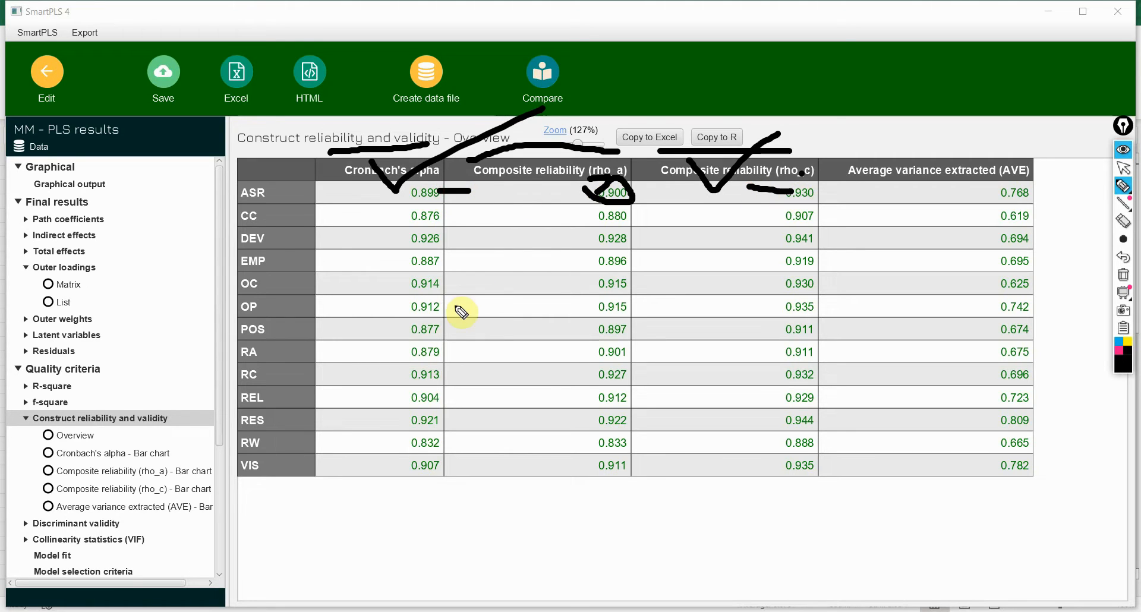
click(1123, 277)
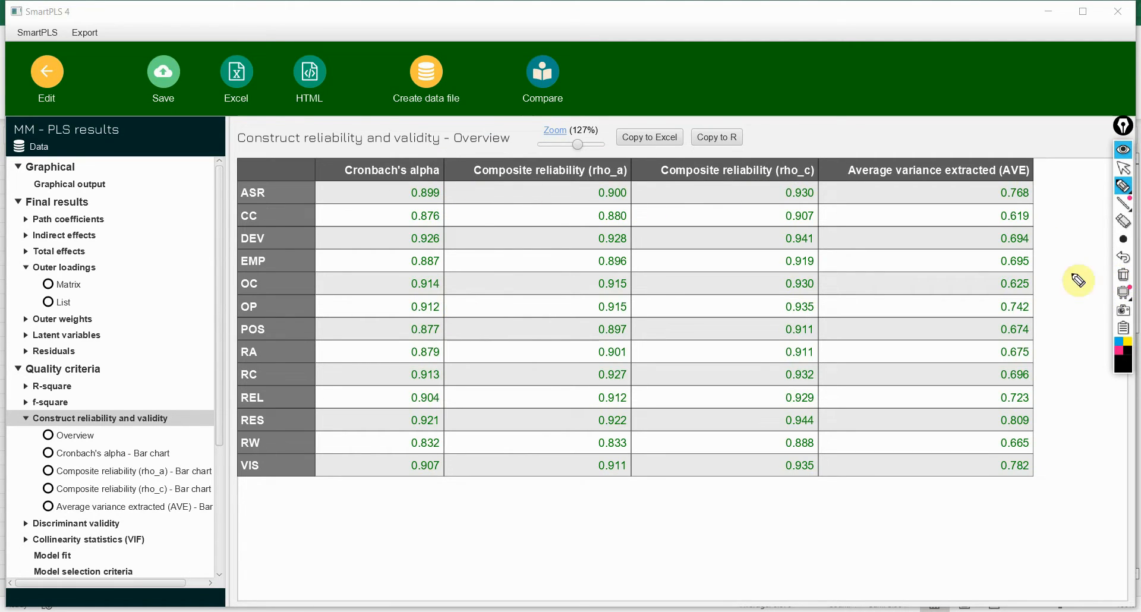
click(392, 531)
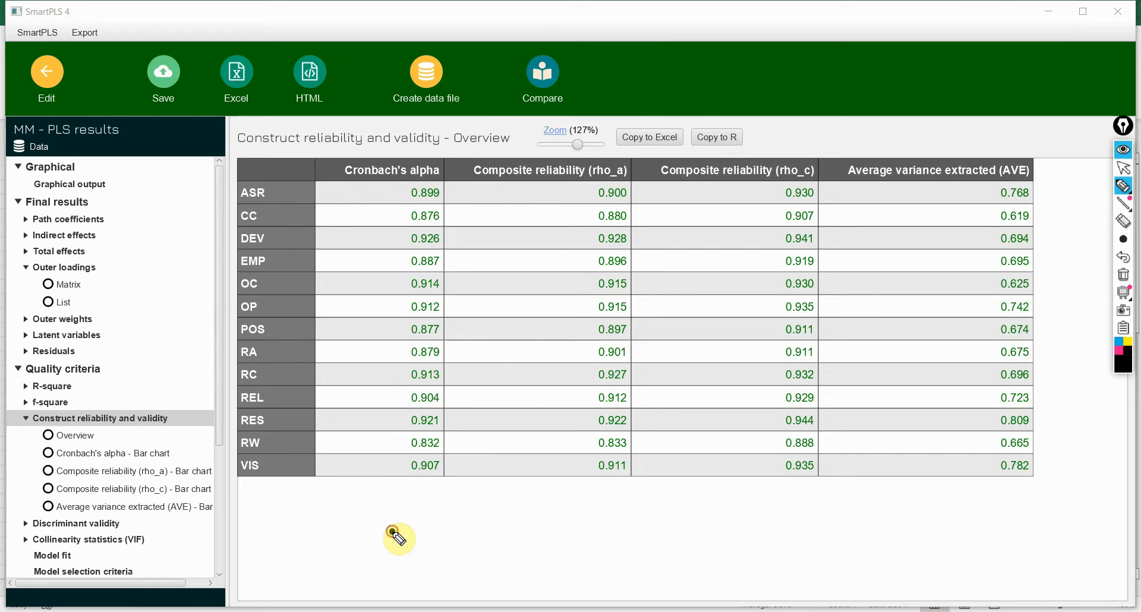
drag(404, 506, 407, 543)
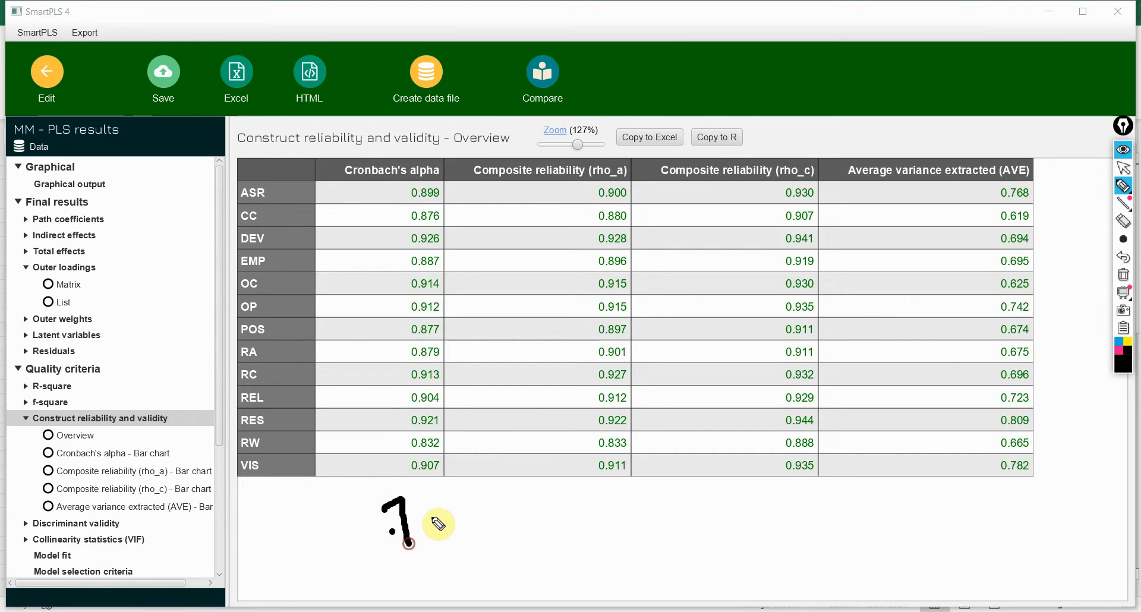
mouse_move(429, 504)
mouse_down()
mouse_move(428, 522)
mouse_move(445, 523)
mouse_move(427, 503)
mouse_up()
- Tick the Cronbach's alpha and rho_c headings with the annotation pen and draw a vertical line down each of these two columns
drag(361, 159, 433, 121)
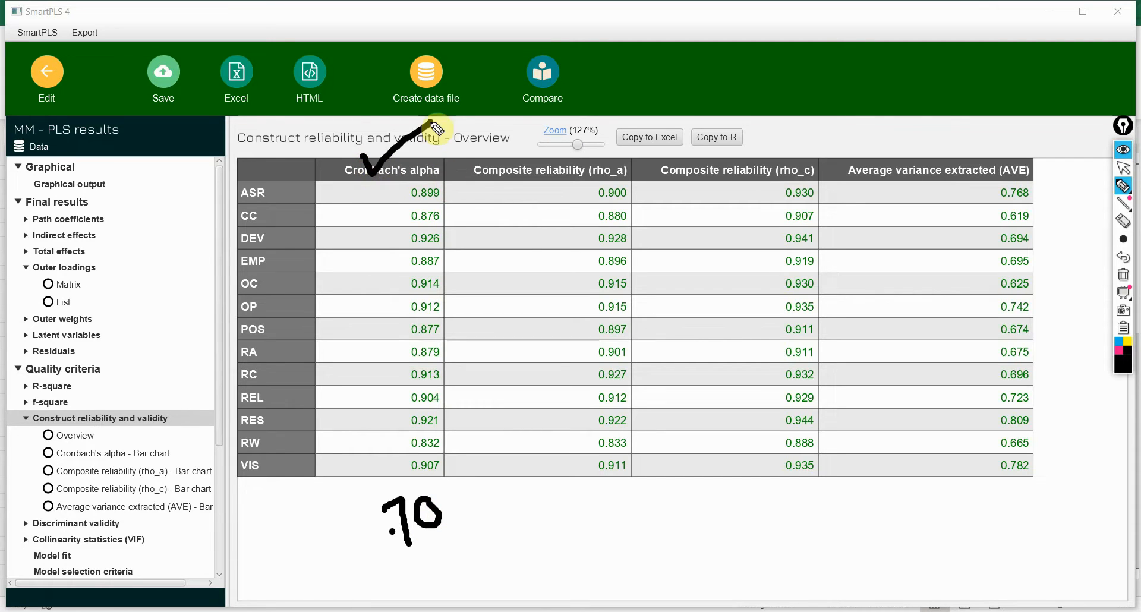
drag(682, 149, 719, 123)
drag(701, 172, 766, 72)
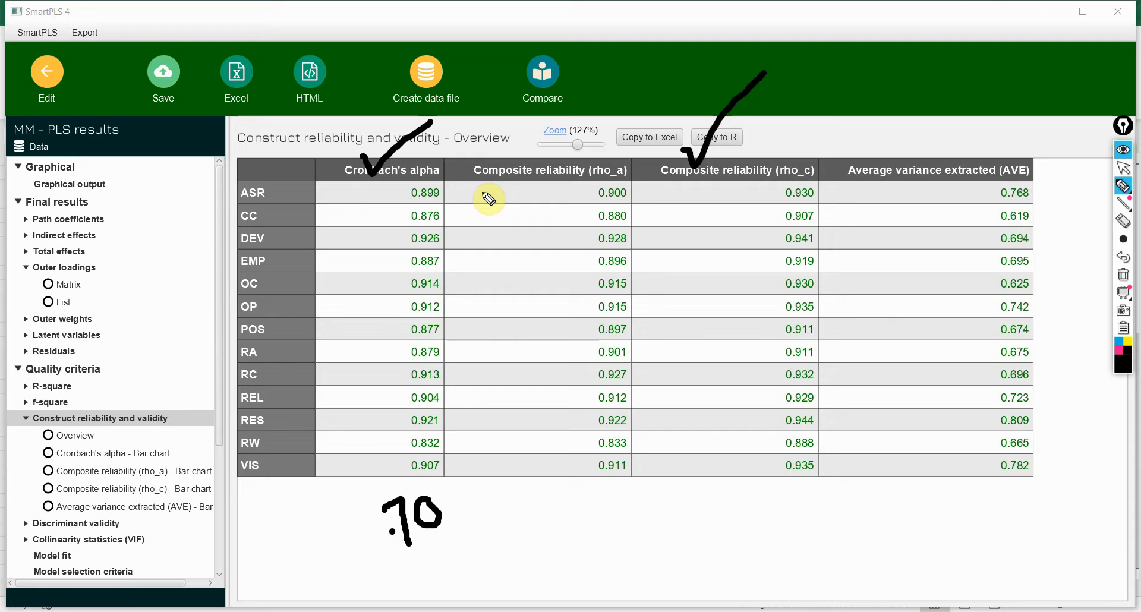
drag(384, 189, 389, 455)
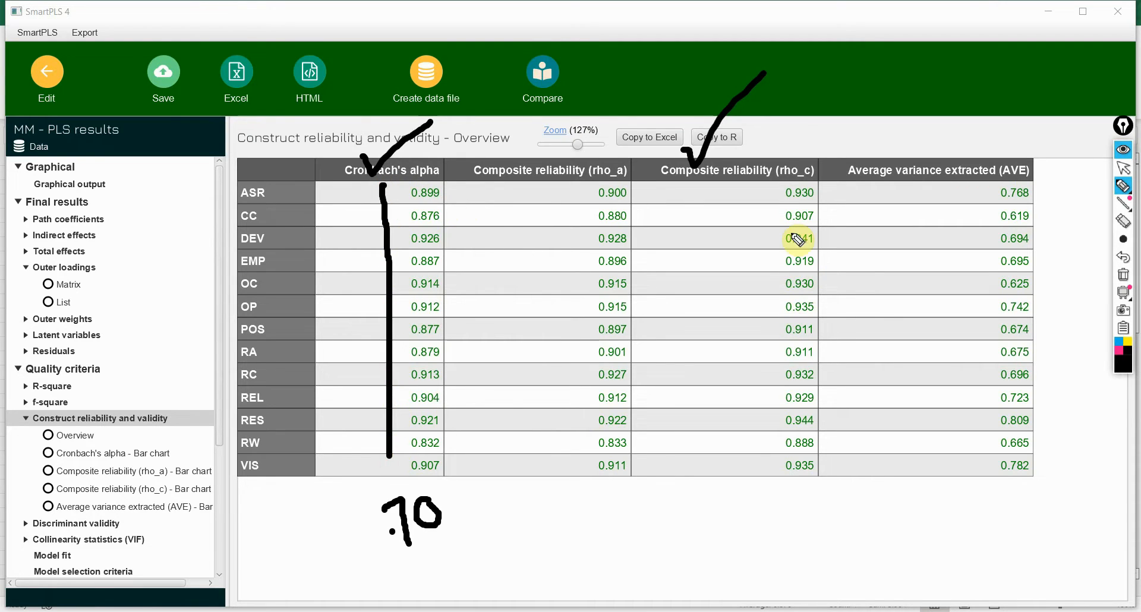
drag(761, 192, 780, 467)
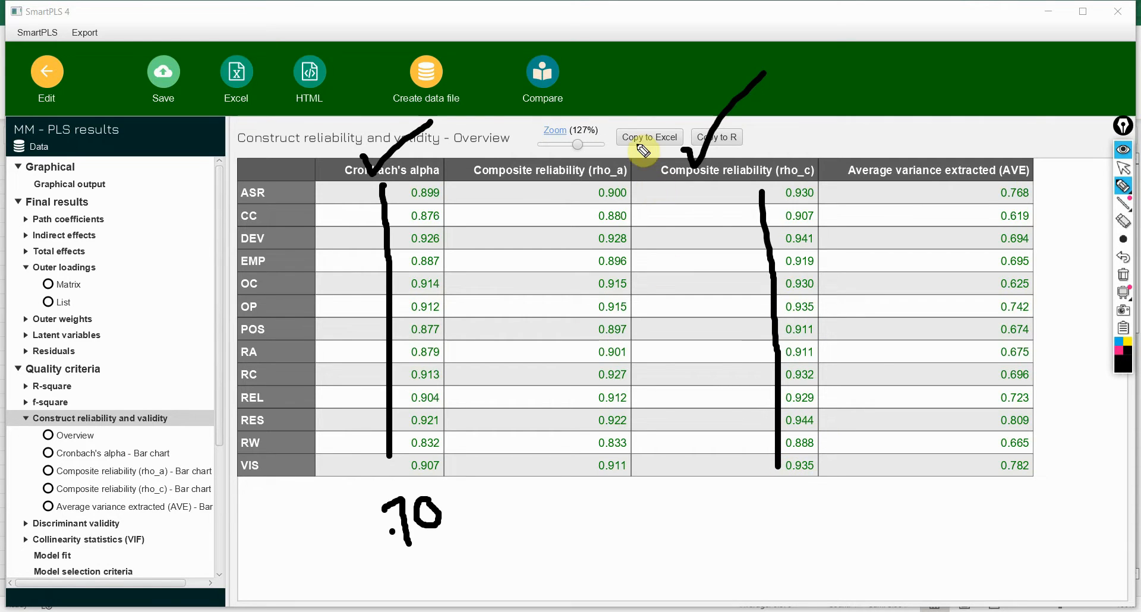
- Copy the construct reliability and validity overview for Excel, switch to the Book1 workbook, clear the annotations, and paste the table at cell G1
click(1128, 170)
click(654, 137)
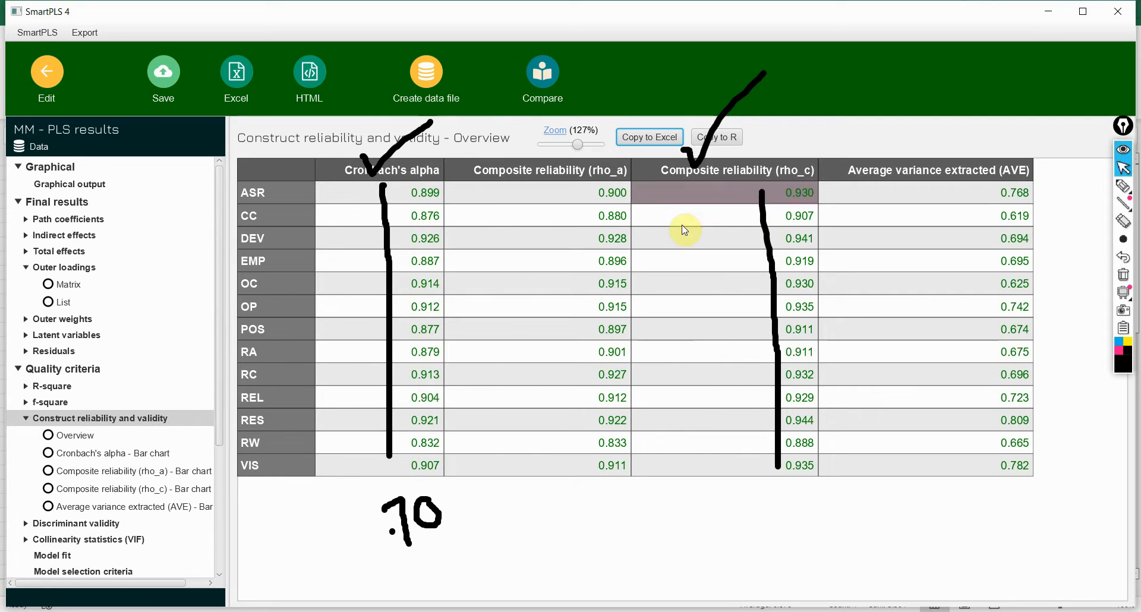
click(666, 132)
click(641, 600)
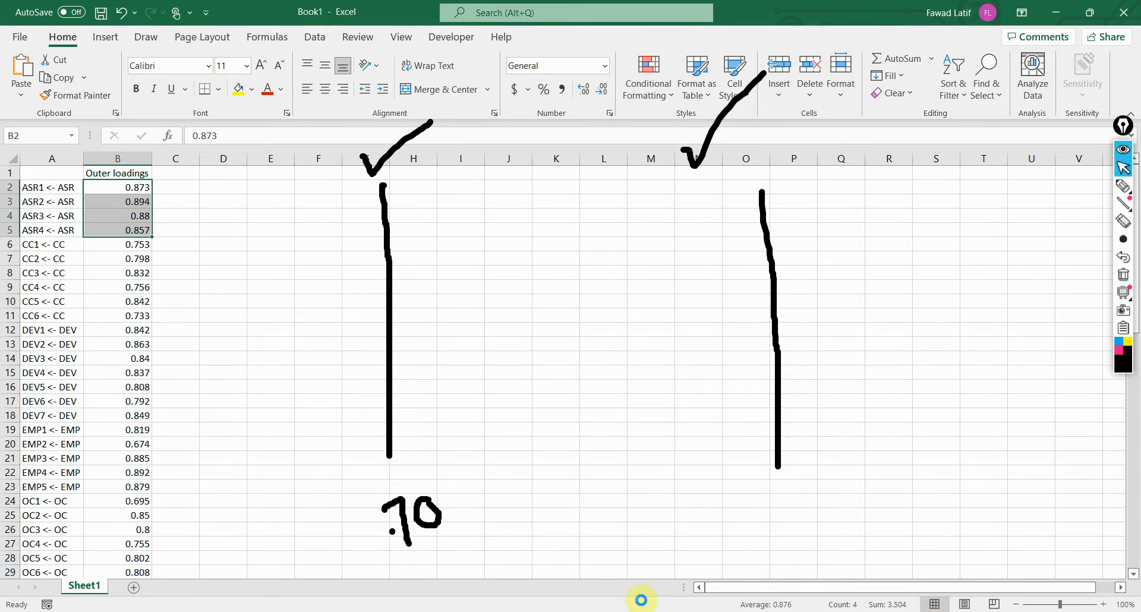
click(1122, 277)
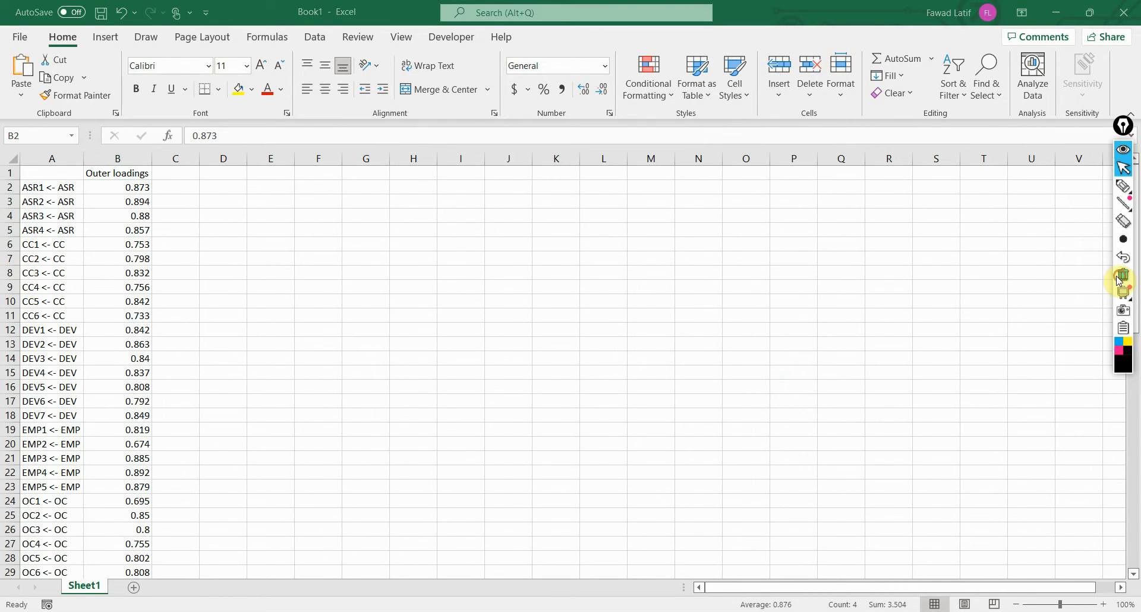
click(380, 173)
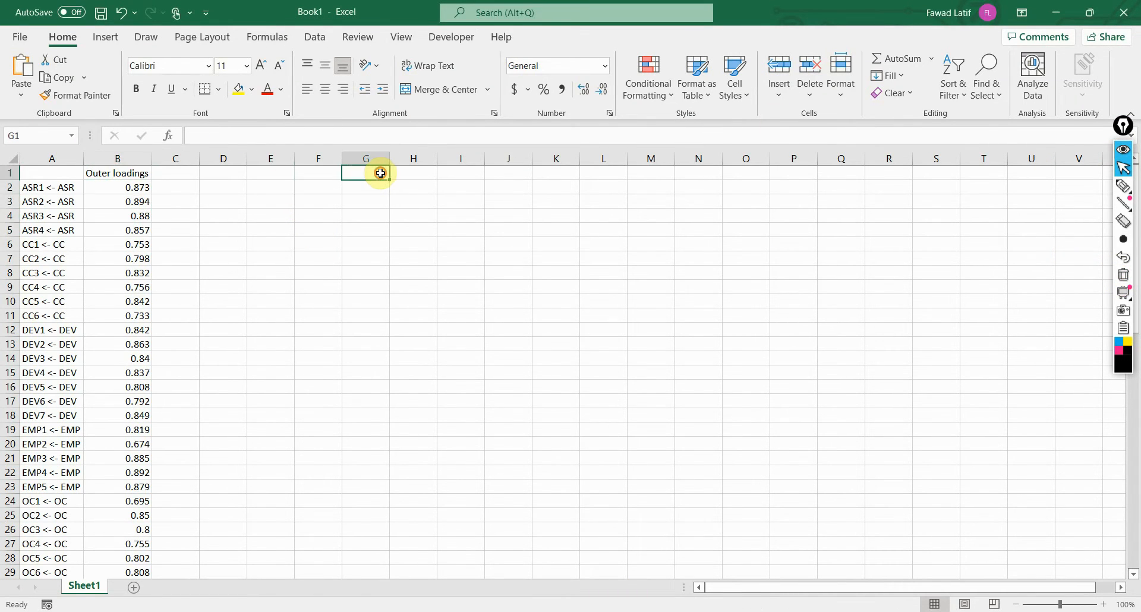
key(ctrl+v)
- Delete the Composite reliability (rho_a) column from the pasted table after autofitting its width to read the heading
click(470, 202)
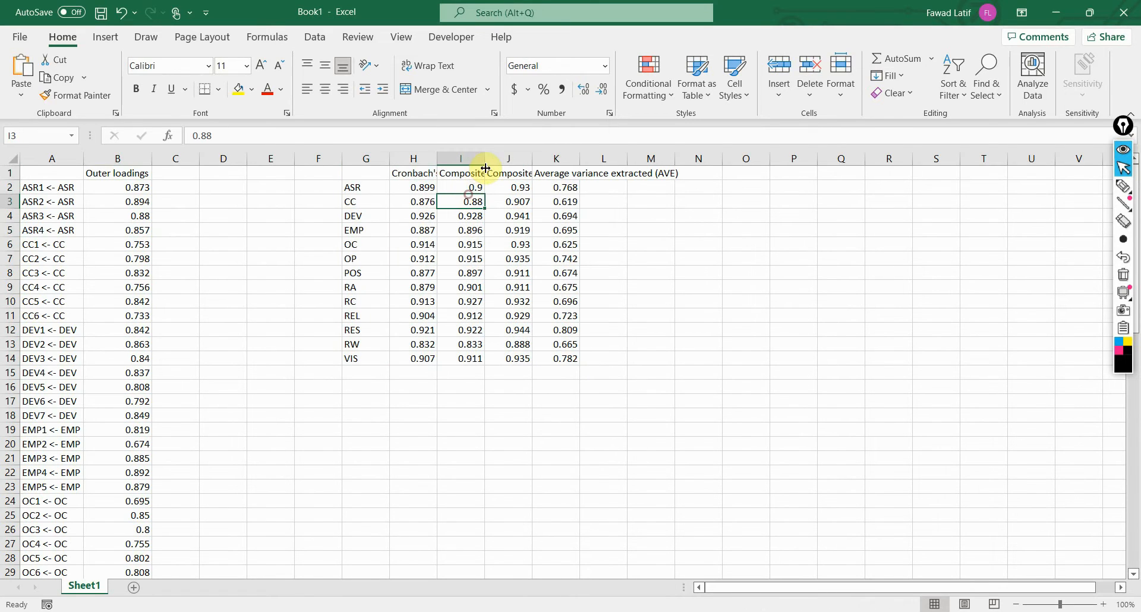
double_click(489, 160)
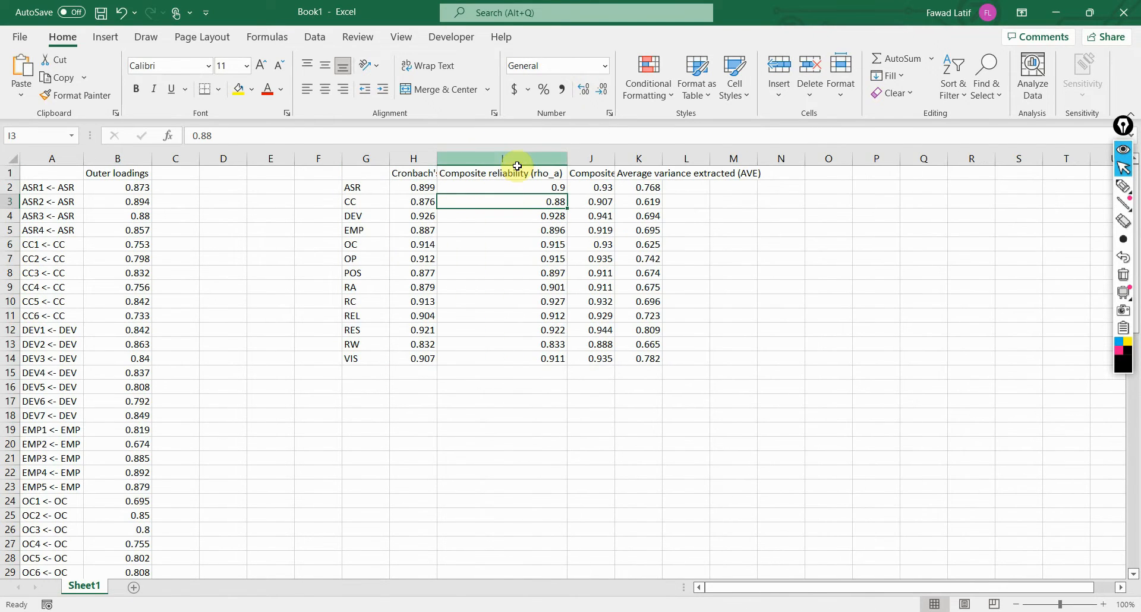
click(515, 160)
right_click(516, 163)
click(589, 310)
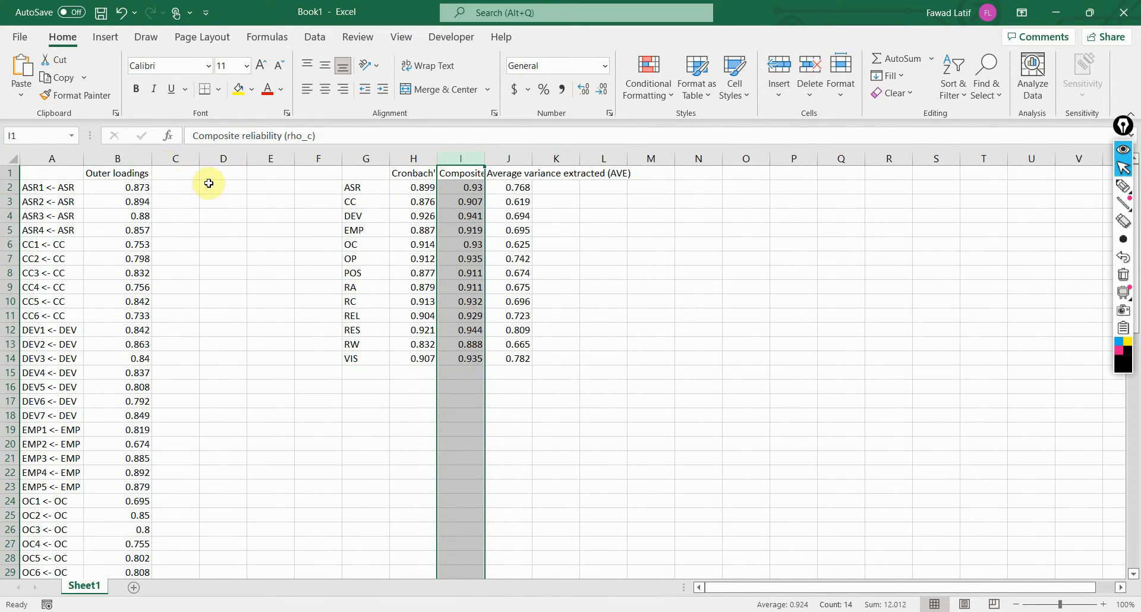
- Copy the ASR construct's Cronbach's alpha and composite reliability values beside the ASR1 loading, starting at cell C2
drag(413, 187, 451, 190)
click(454, 187)
key(ctrl+c)
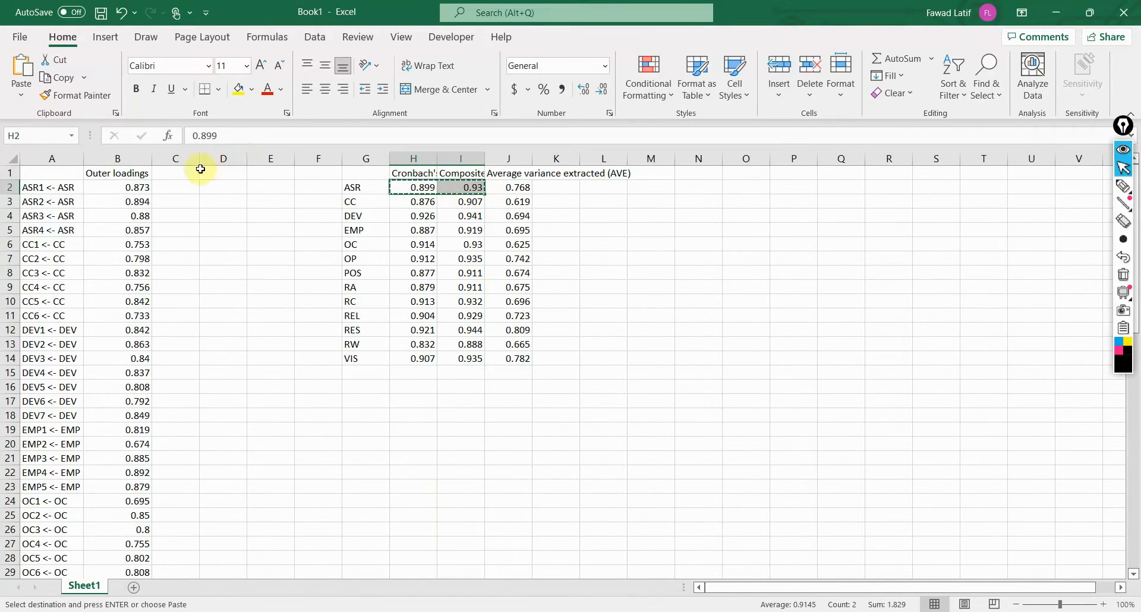
click(175, 183)
key(ctrl+v)
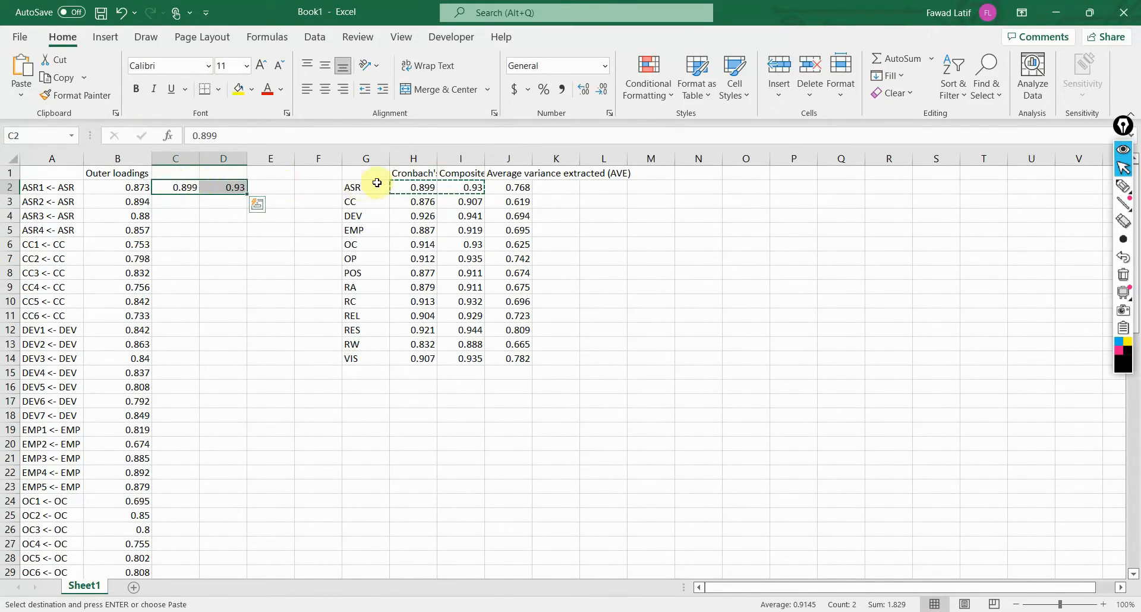
- Move the Cronbach's alpha and Composite reliability (rho_c) headings from H1:I1 to C1:D1
drag(397, 173, 452, 173)
key(ctrl+x)
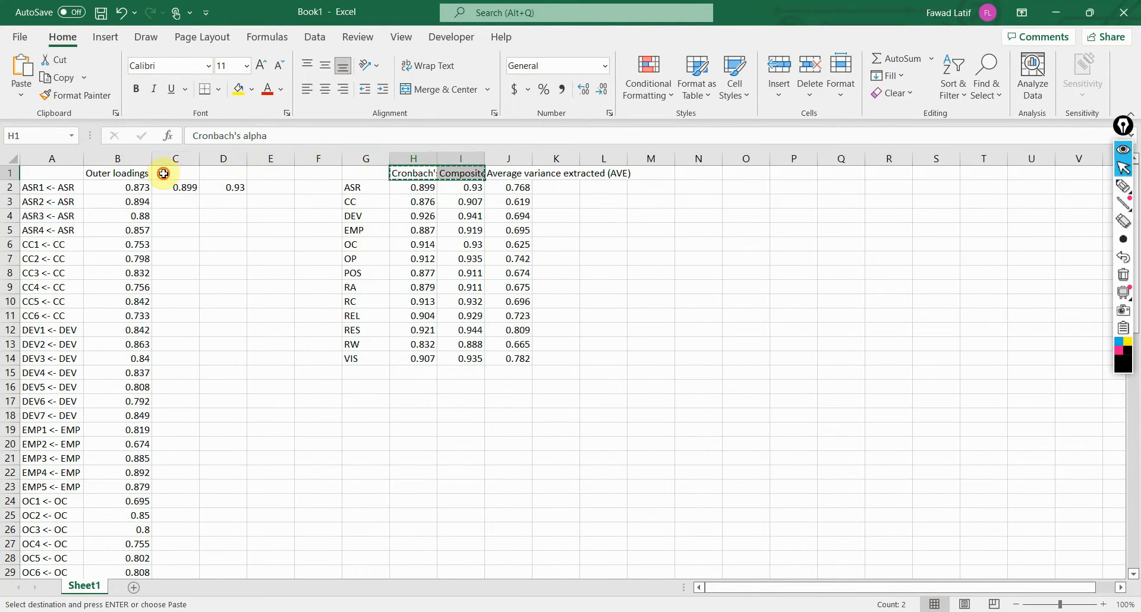
drag(163, 173, 212, 173)
key(ctrl+v)
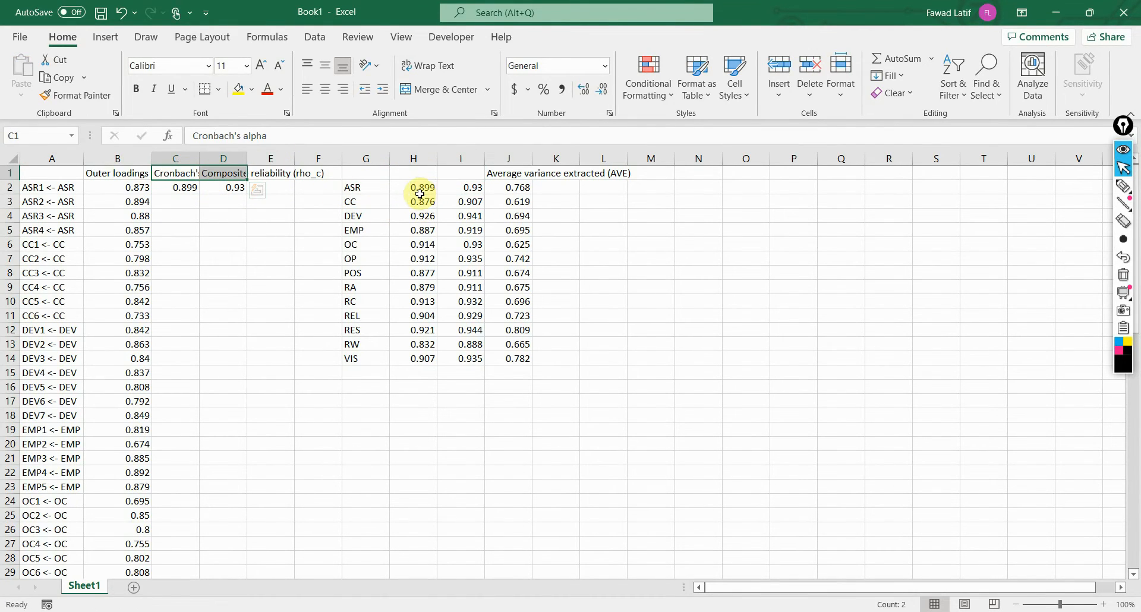
- Copy the Cronbach's alpha and rho_c values of CC to C6:D6 and those of DEV to C12:D12
drag(419, 199, 458, 205)
key(ctrl+c)
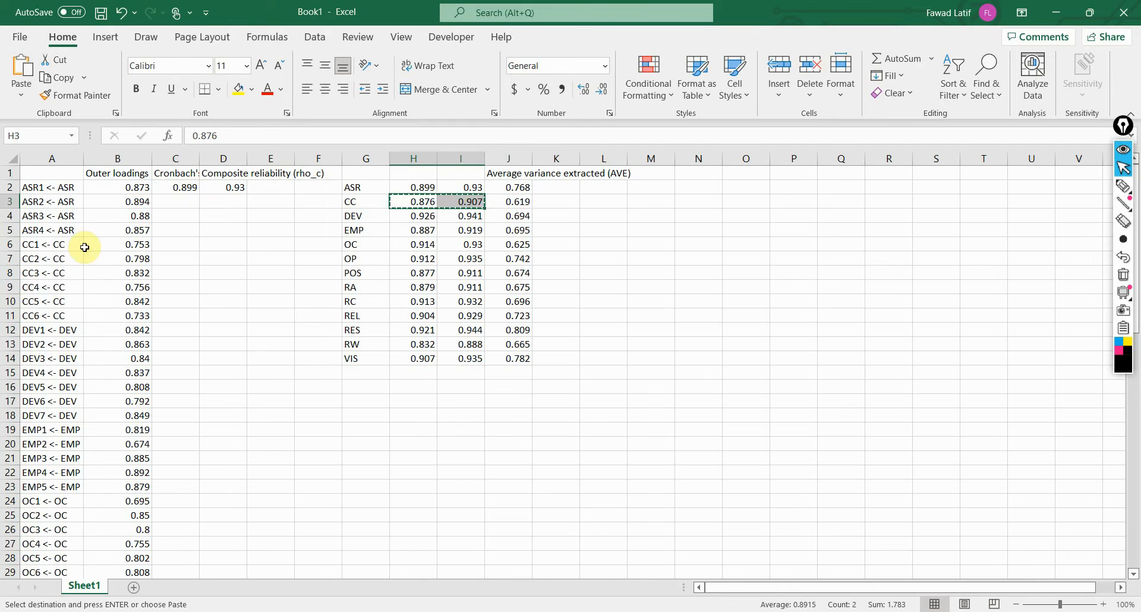
click(188, 248)
key(ctrl+v)
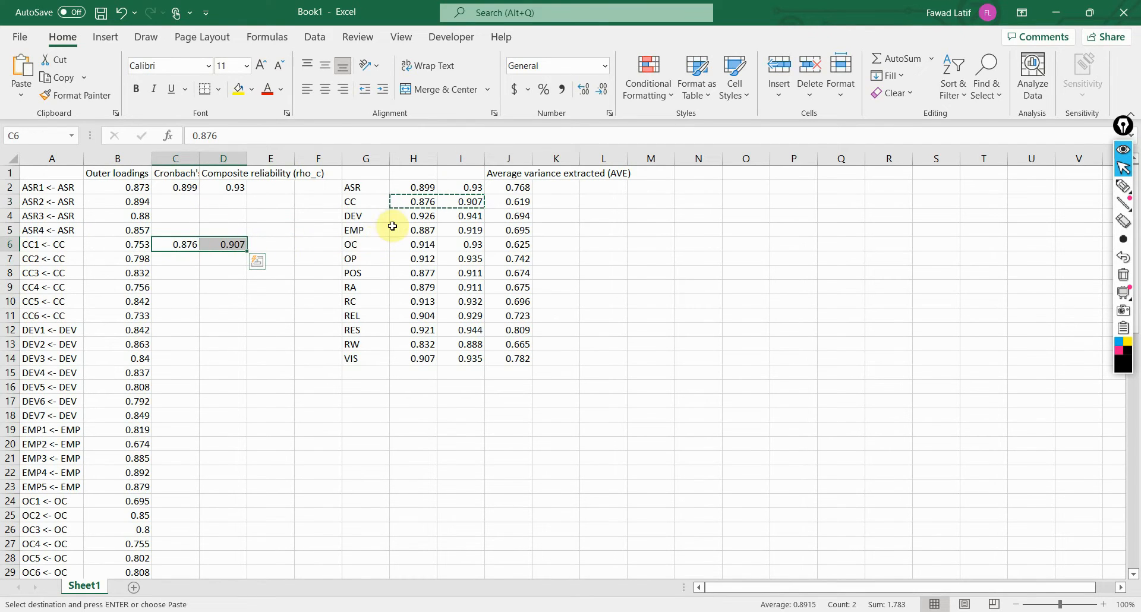
drag(419, 217, 456, 221)
key(ctrl+c)
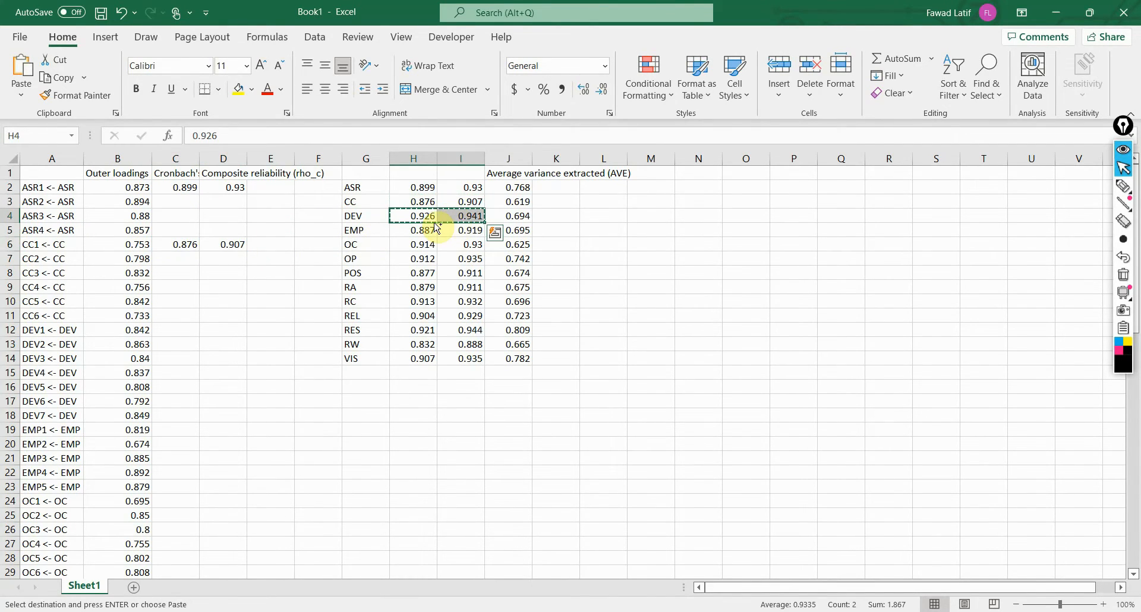
click(178, 330)
key(ctrl+v)
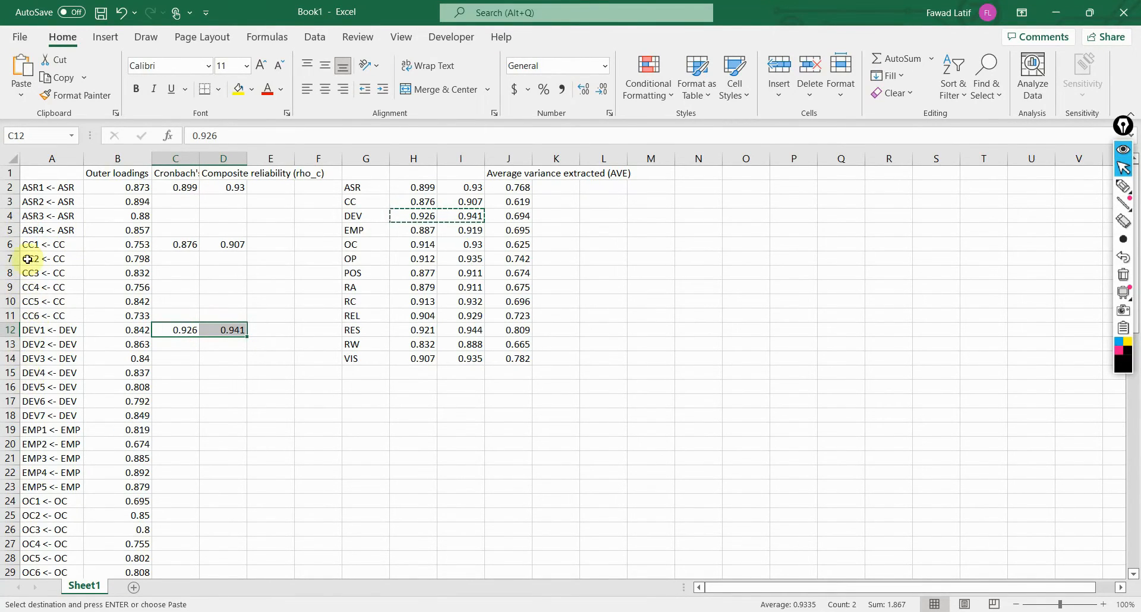
- Return from the SmartPLS results report to the MM model diagram, and select the ASR item rows 2 to 5 in Excel
key(alt+Tab)
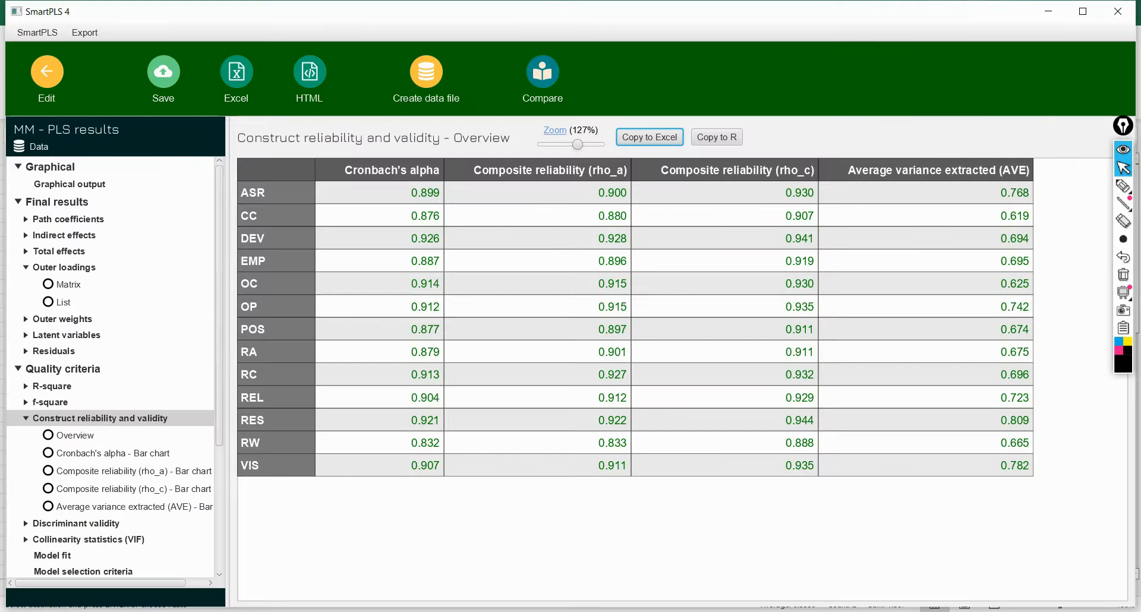
click(47, 72)
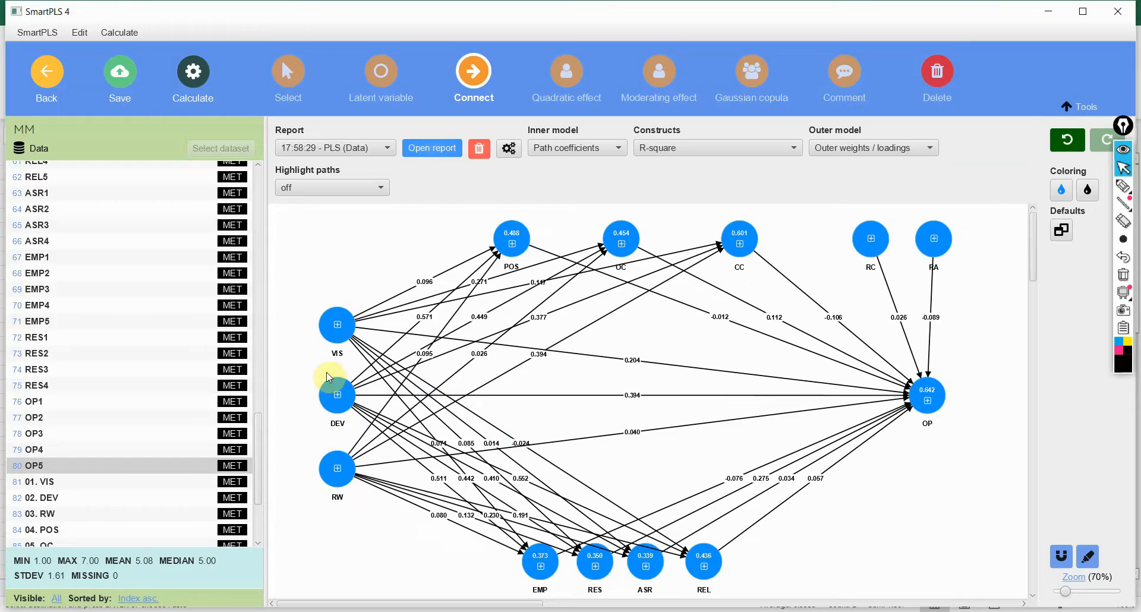
mouse_move(887, 260)
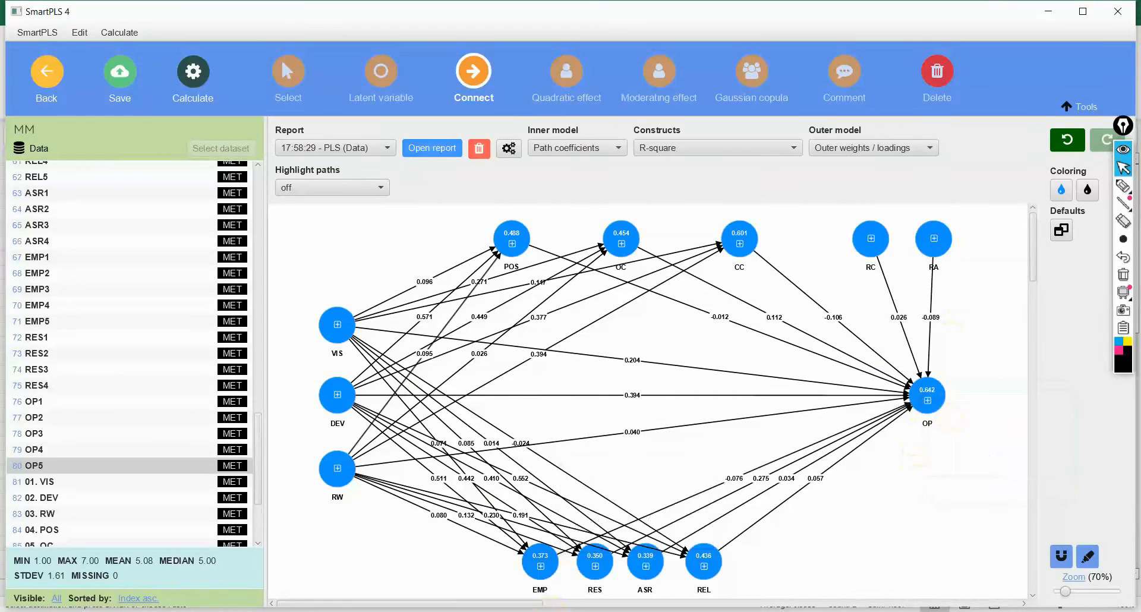
key(alt+Tab)
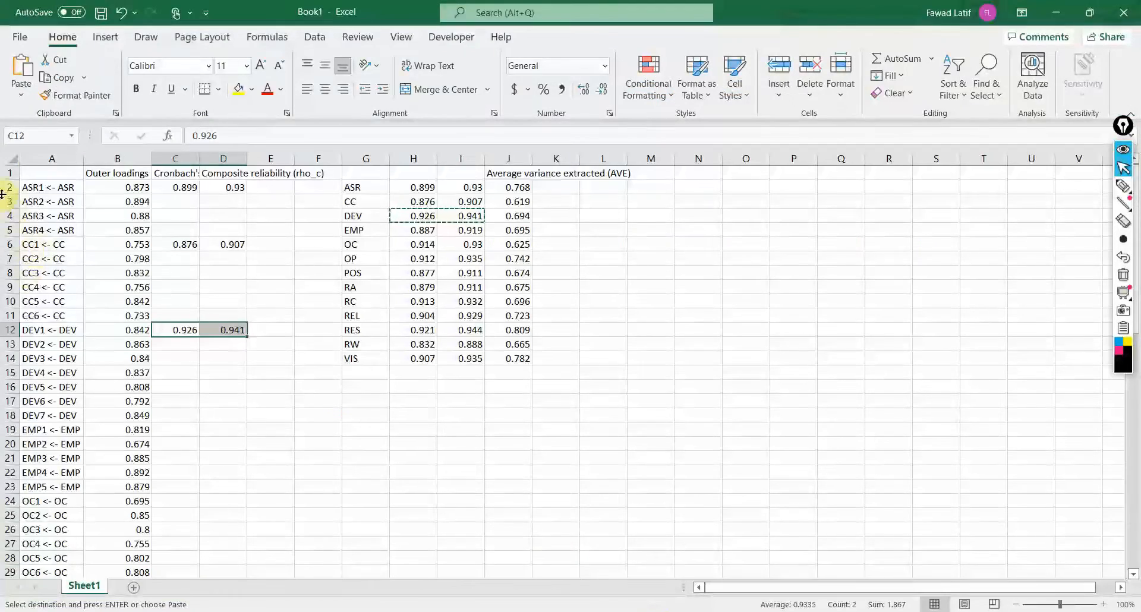
drag(9, 187, 8, 230)
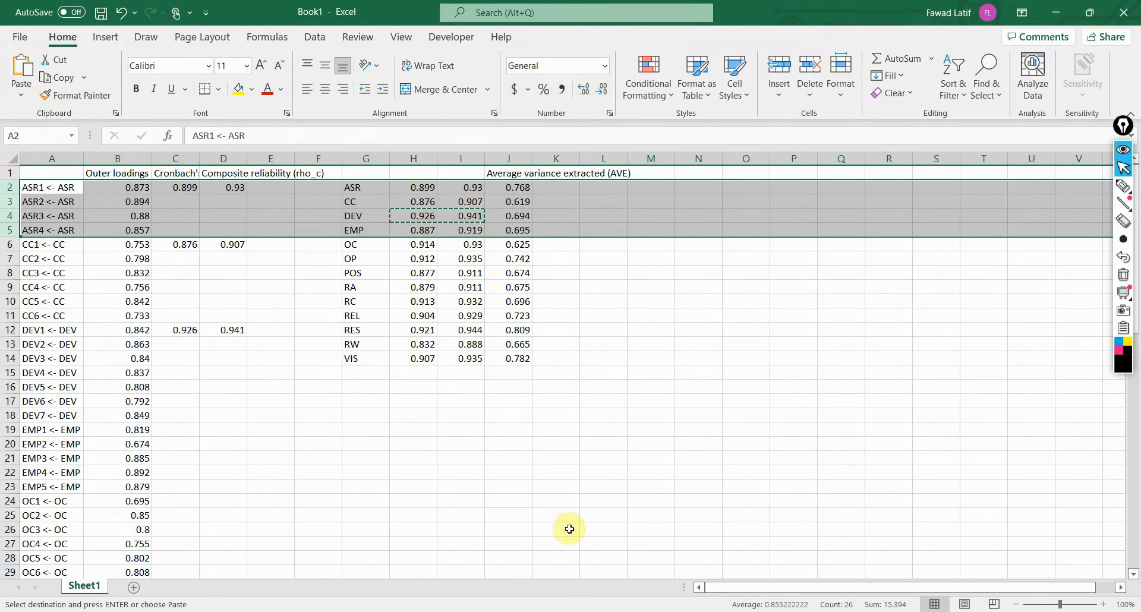
- Switch to SmartPLS, close model MM saving its changes, and reopen it from the SmartPLS4 in 60 Mins project
key(alt+Tab)
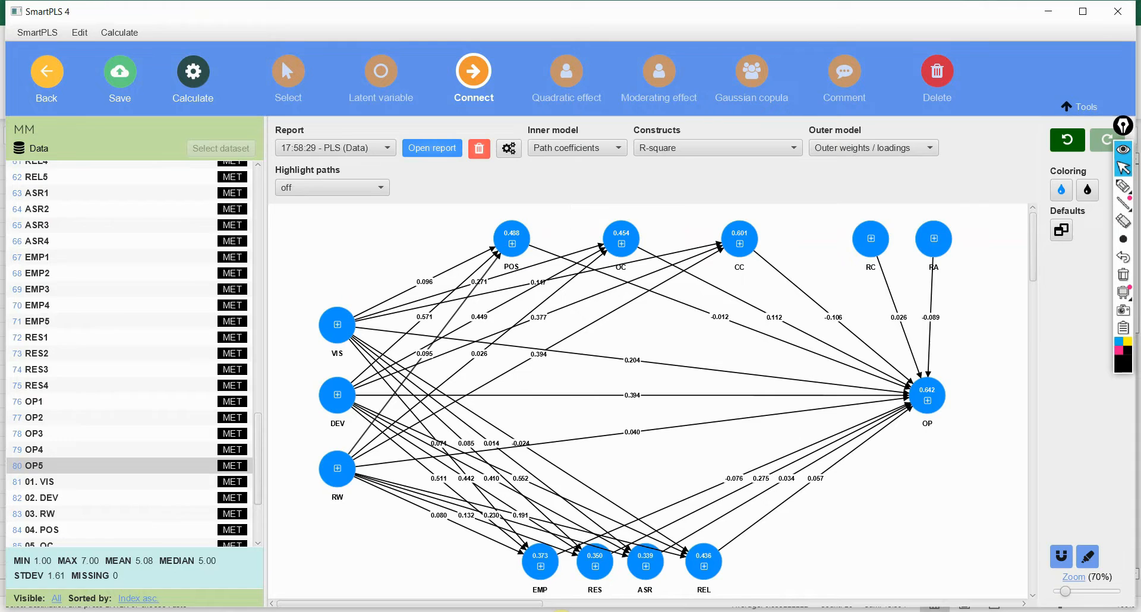
click(62, 75)
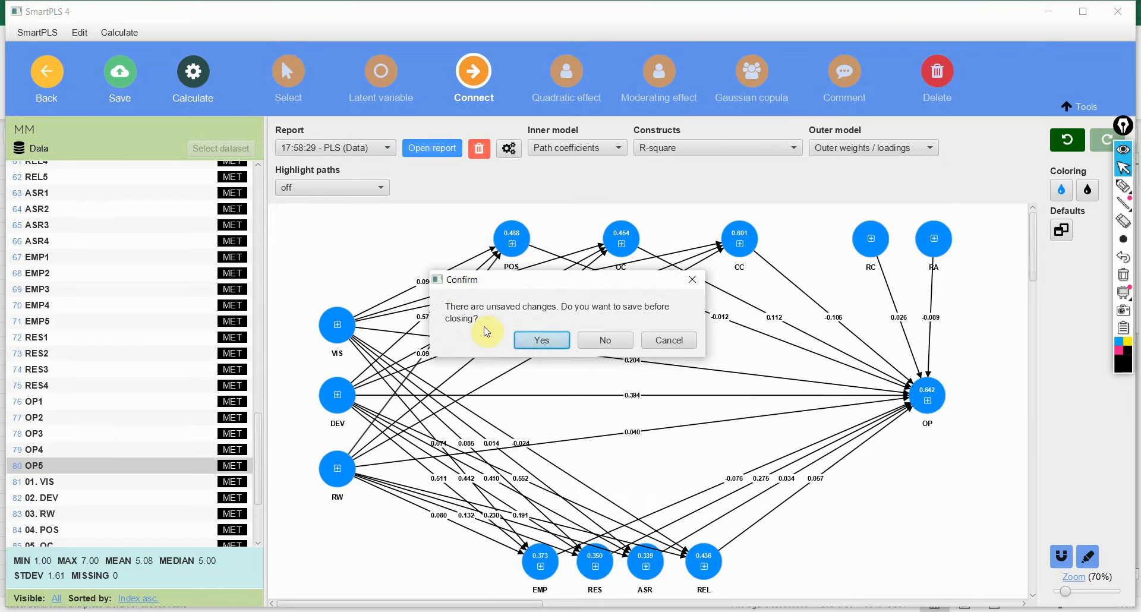
click(541, 340)
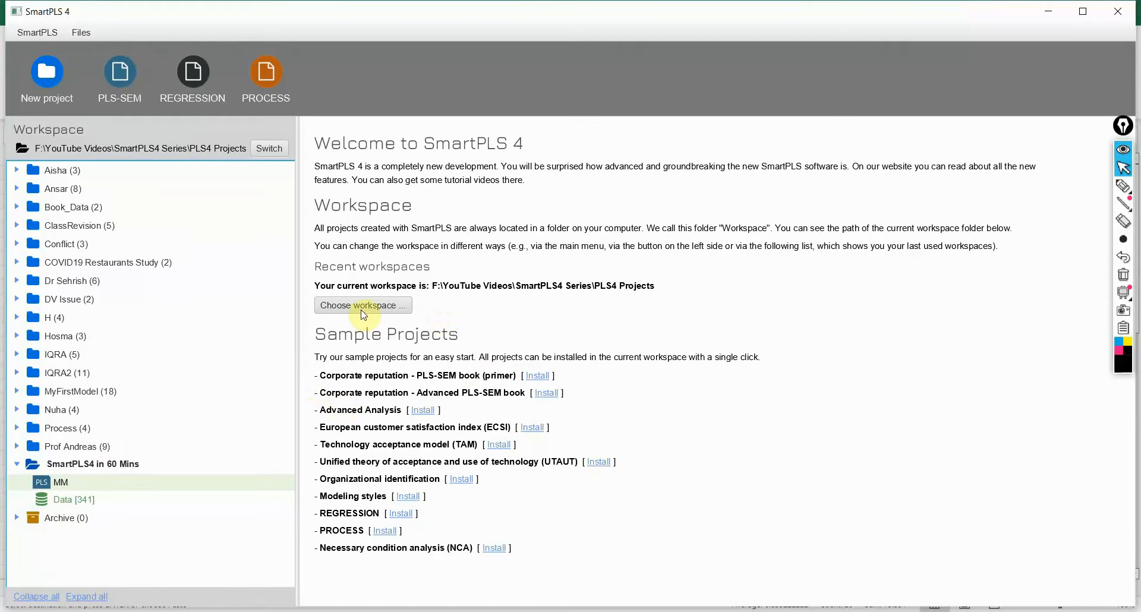
double_click(57, 482)
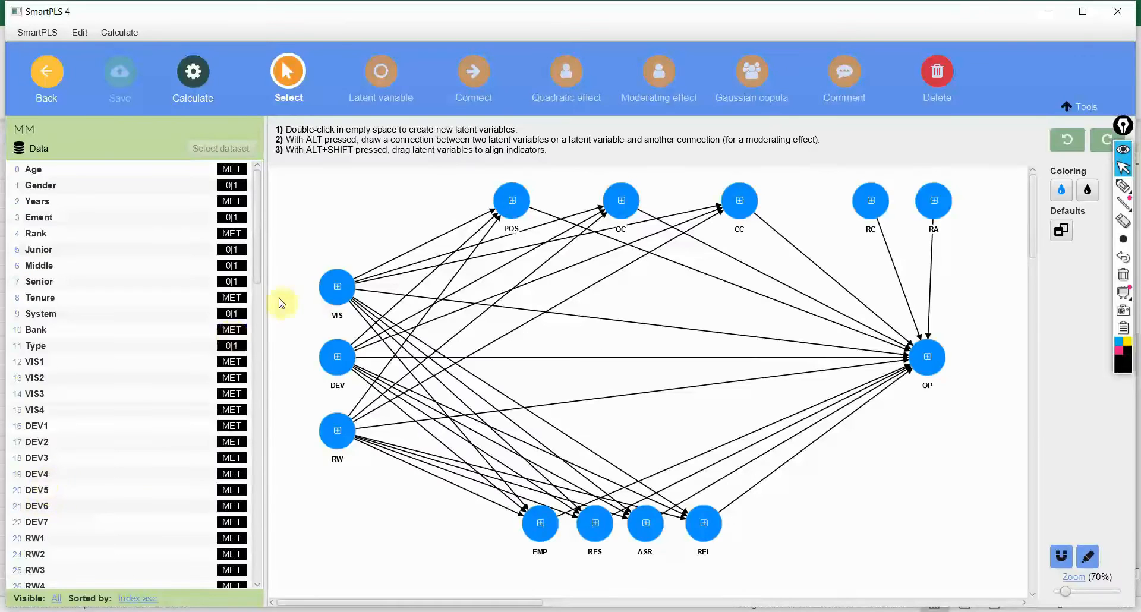
- Open the VIS construct's name for renaming in the model diagram and accept it as VIS
click(334, 292)
right_click(338, 302)
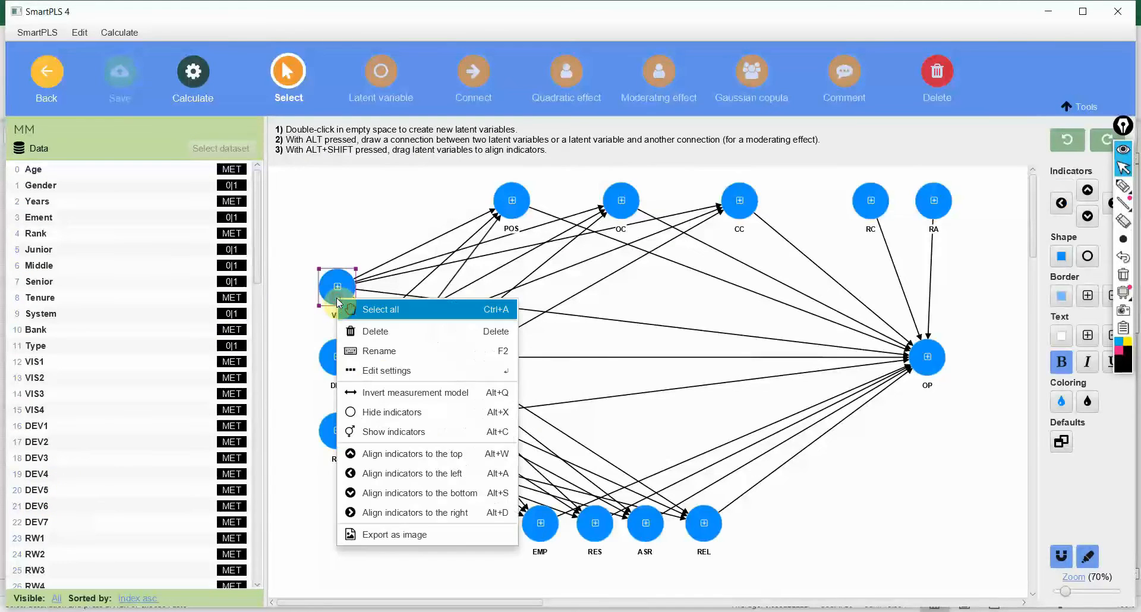
click(368, 351)
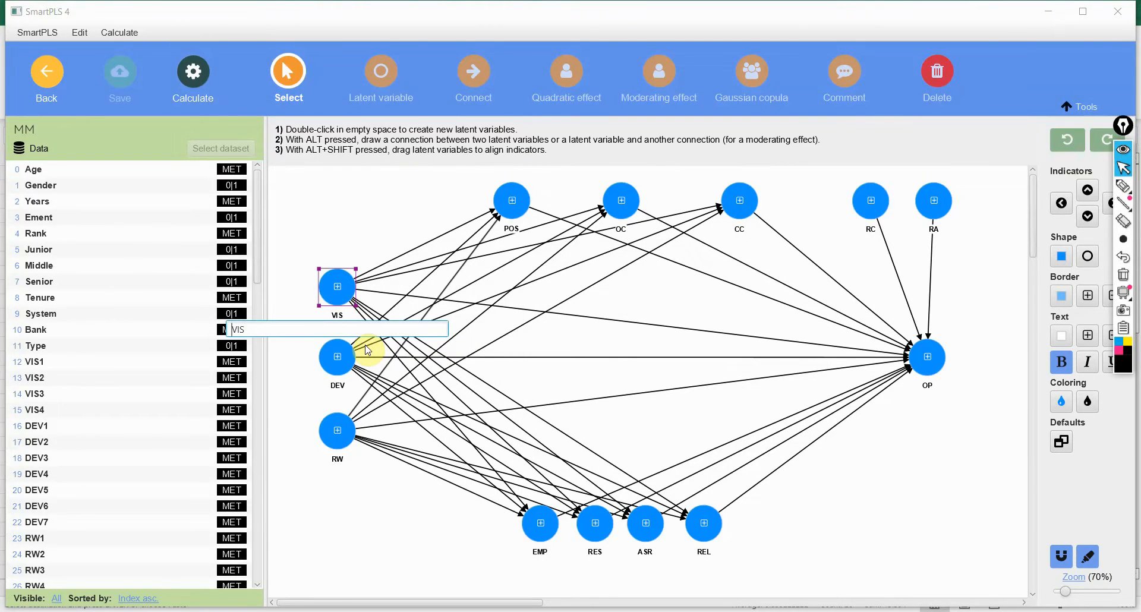
key(Return)
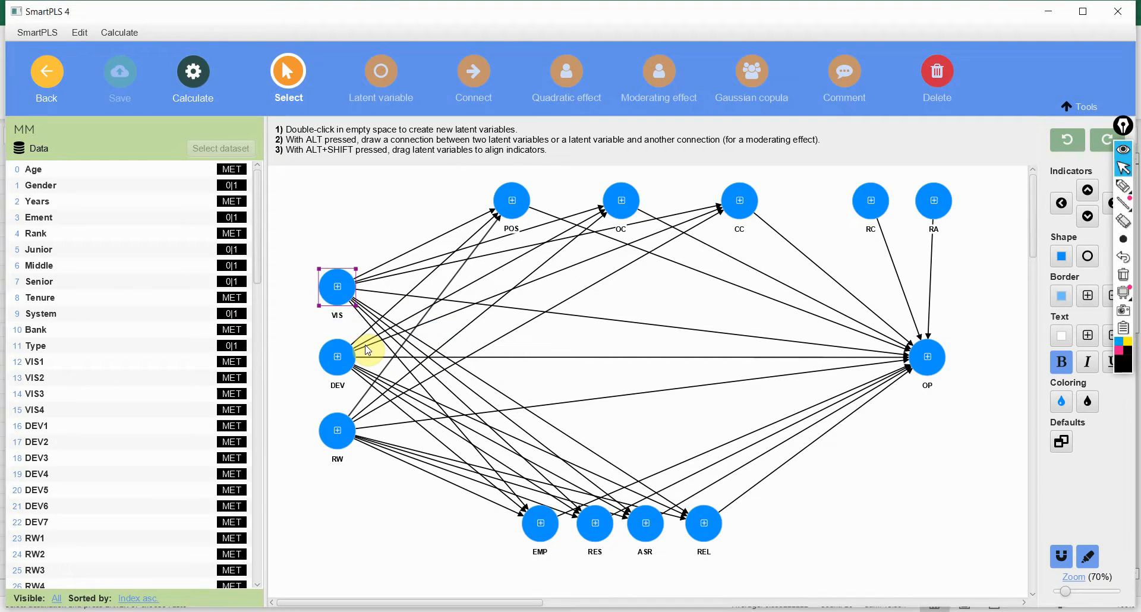
- Rename the DEV construct as "02. DEV" and the RW construct as "03. RW" in the model diagram
right_click(344, 365)
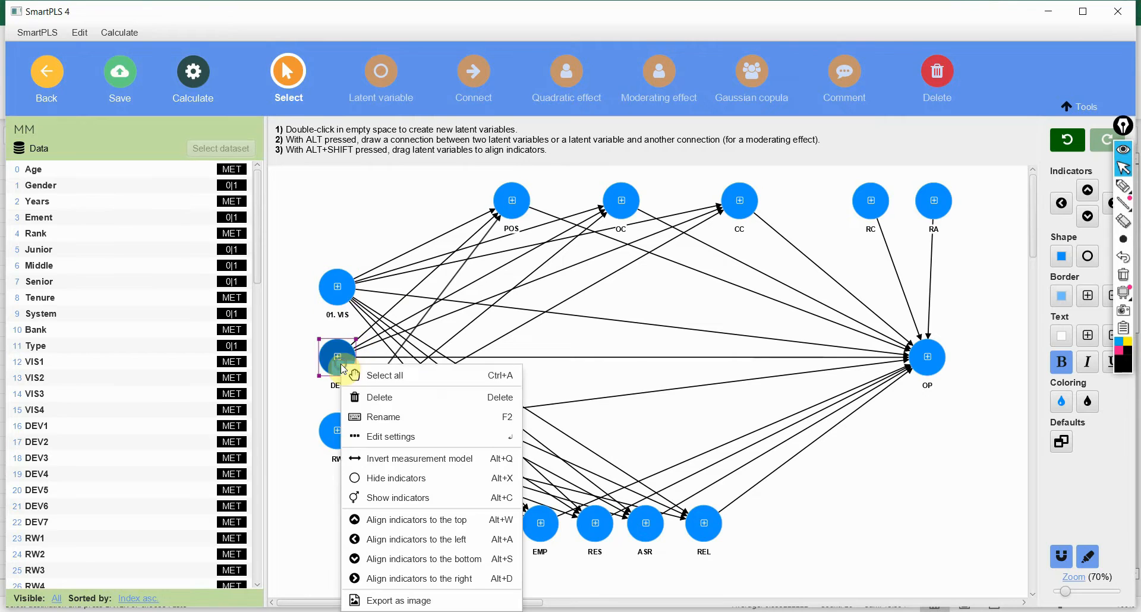
click(396, 418)
text(02.DEV)
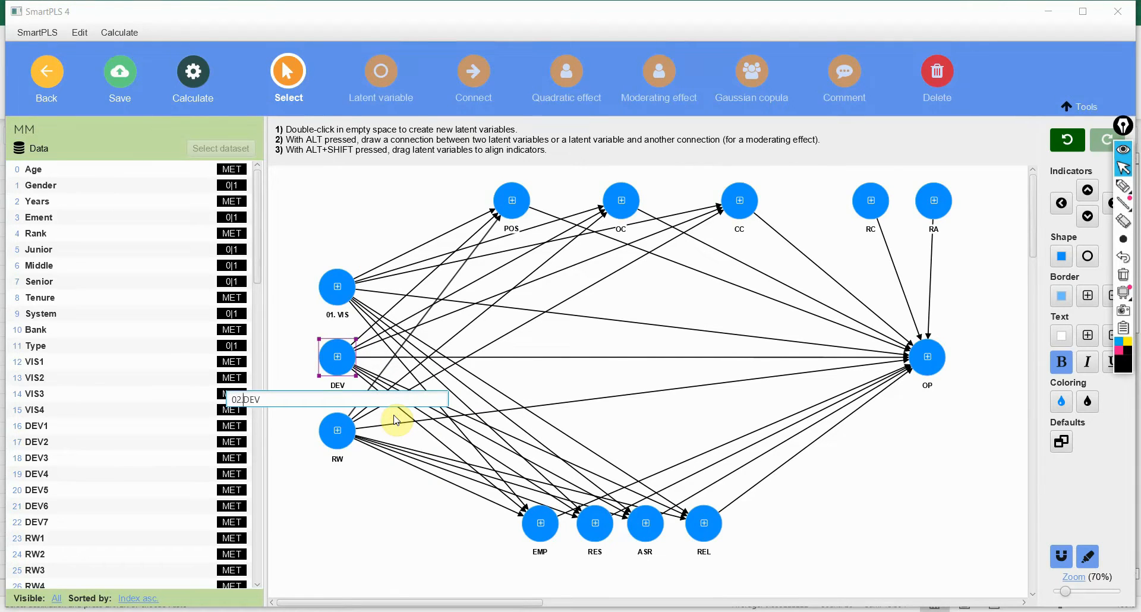
key(Return)
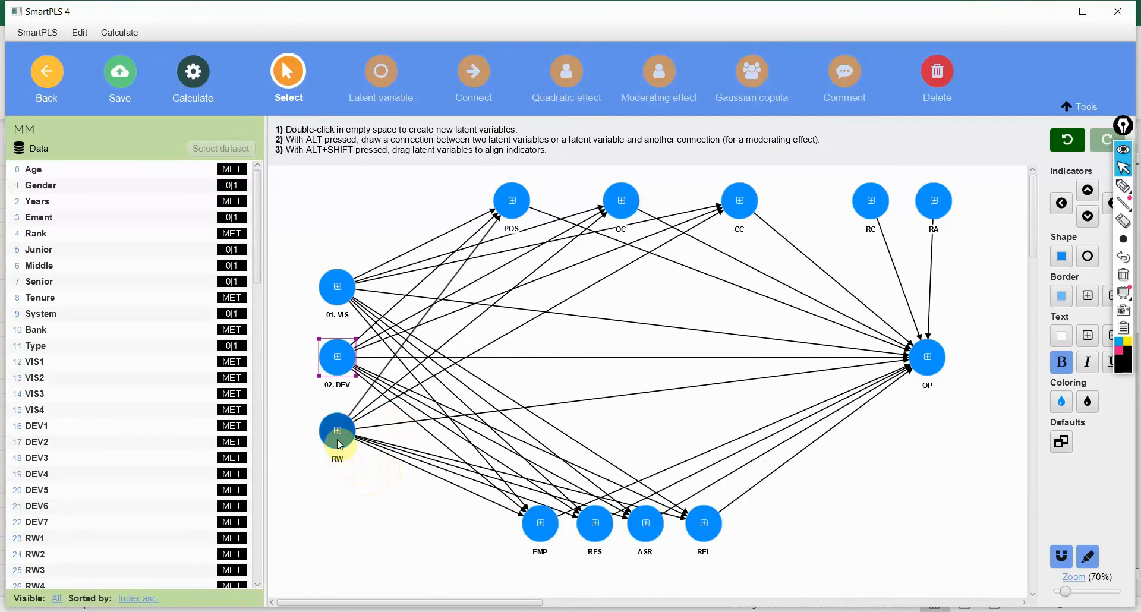
right_click(337, 429)
click(379, 414)
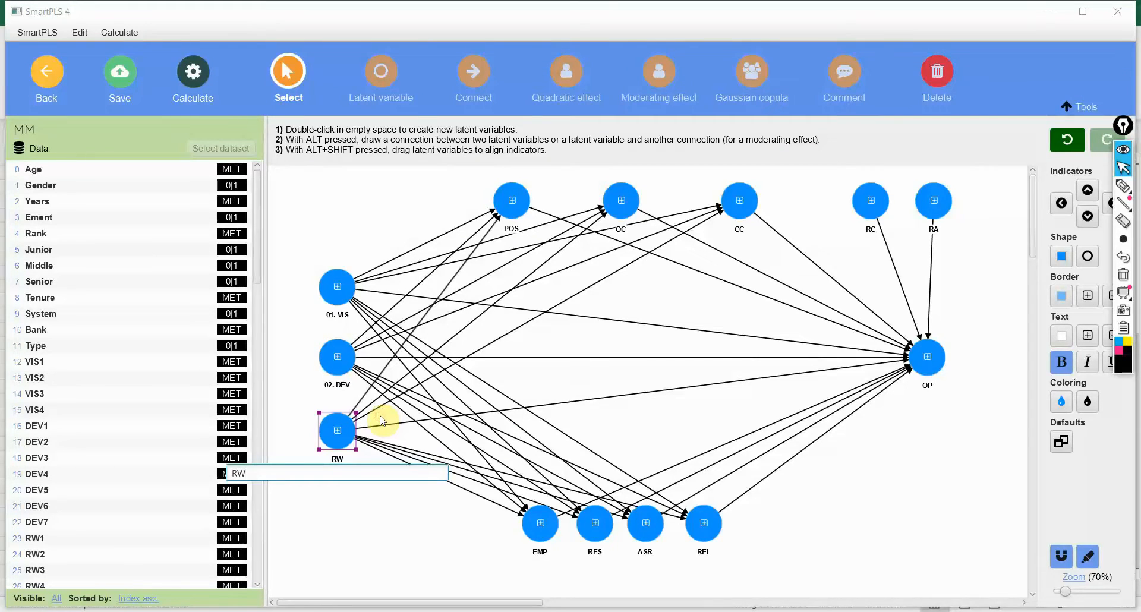
key(Return)
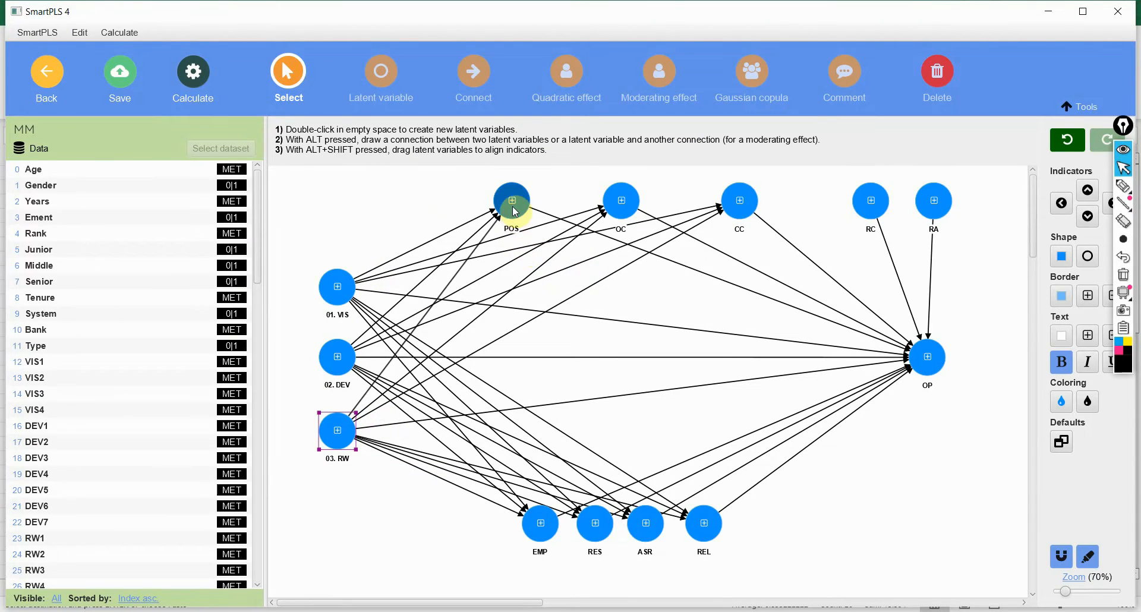
- Rename the remaining constructs 04. POS, 05. OC, 06. CC, 07. EMP, 08. RES, 09. ASR, 10. REL, 11. RC, 12. RA and 13. OP
right_click(515, 224)
click(558, 259)
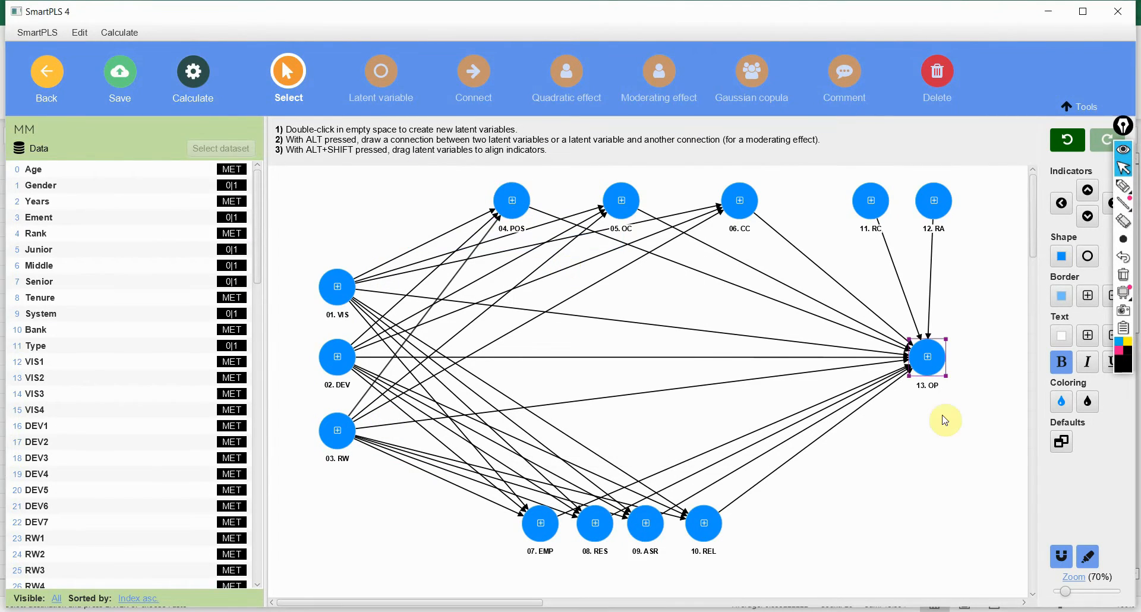
click(946, 443)
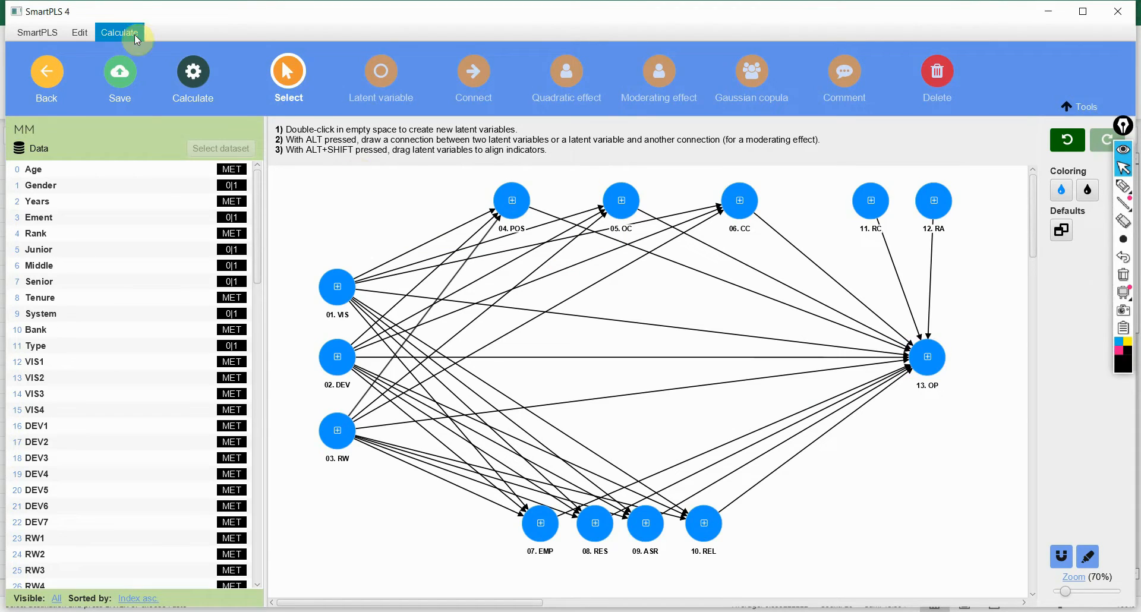
- Run the PLS calculation on the renumbered model and open its outer loadings matrix and construct reliability and validity overview
click(194, 76)
click(206, 99)
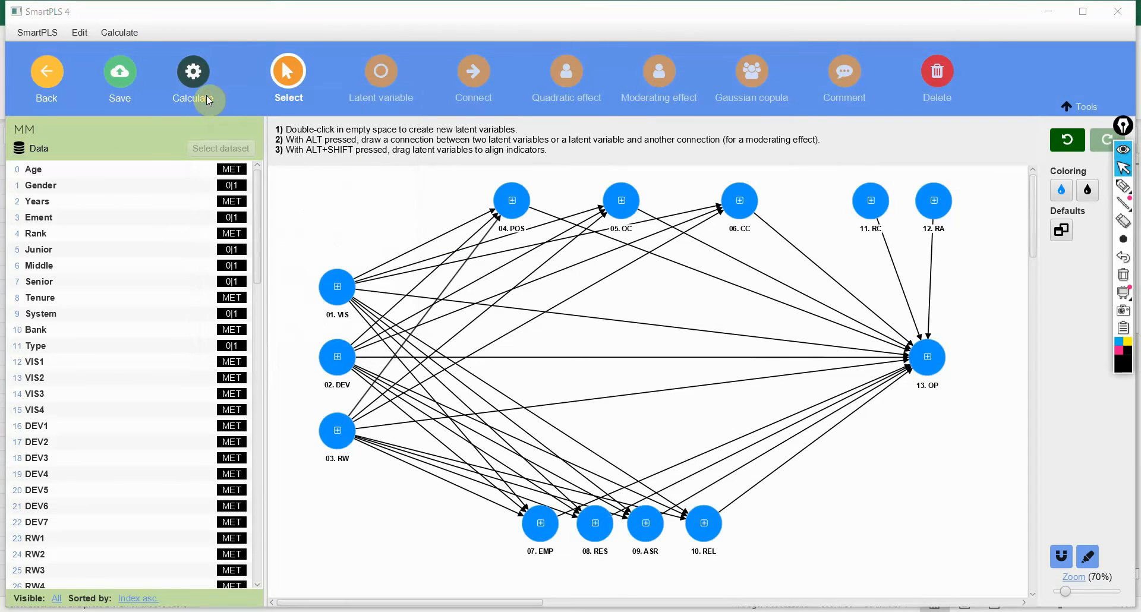
click(676, 543)
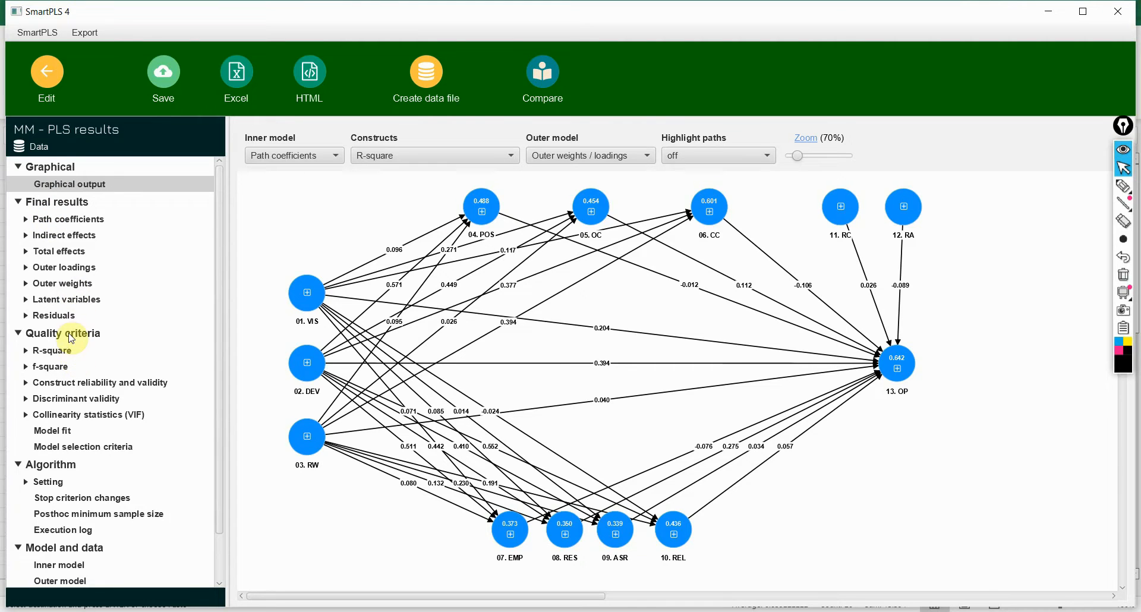
click(62, 267)
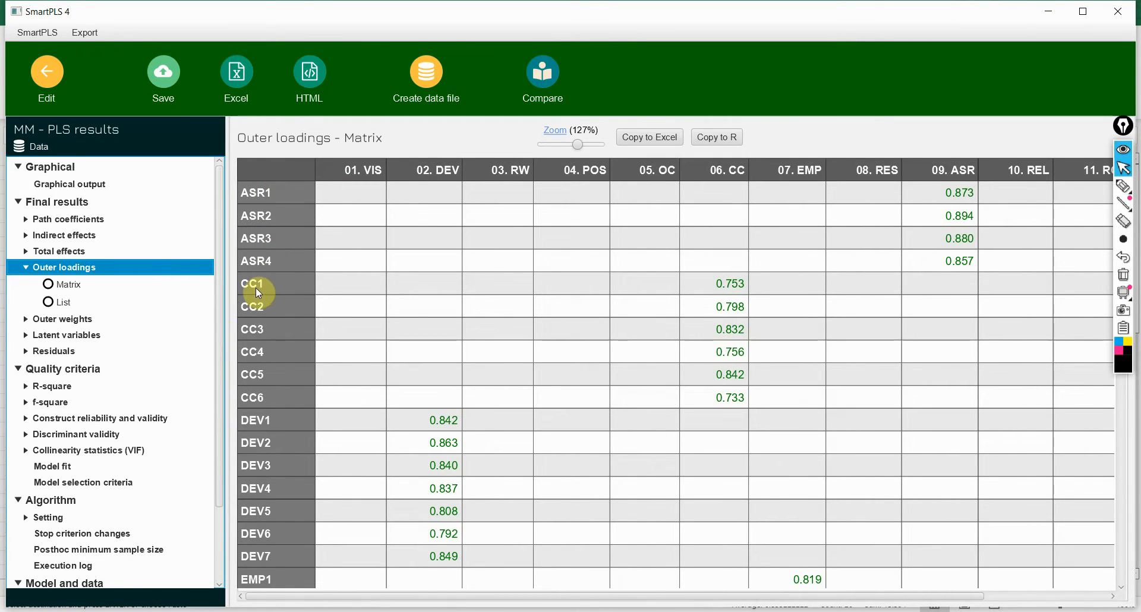
click(98, 419)
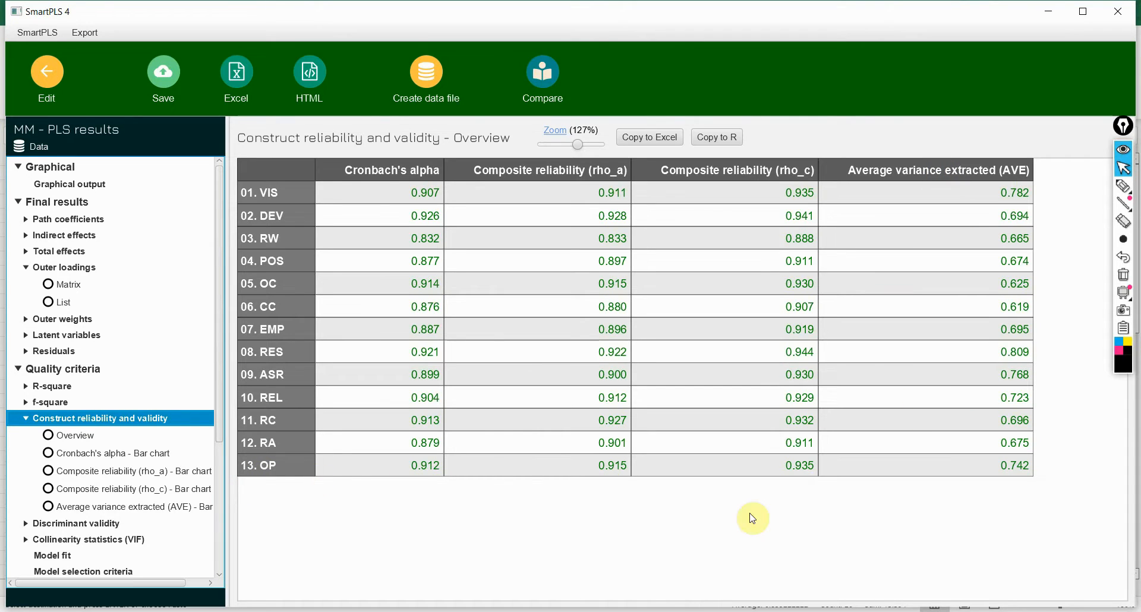
- Switch to Excel and fit column J's width to the Average variance extracted (AVE) heading
click(683, 611)
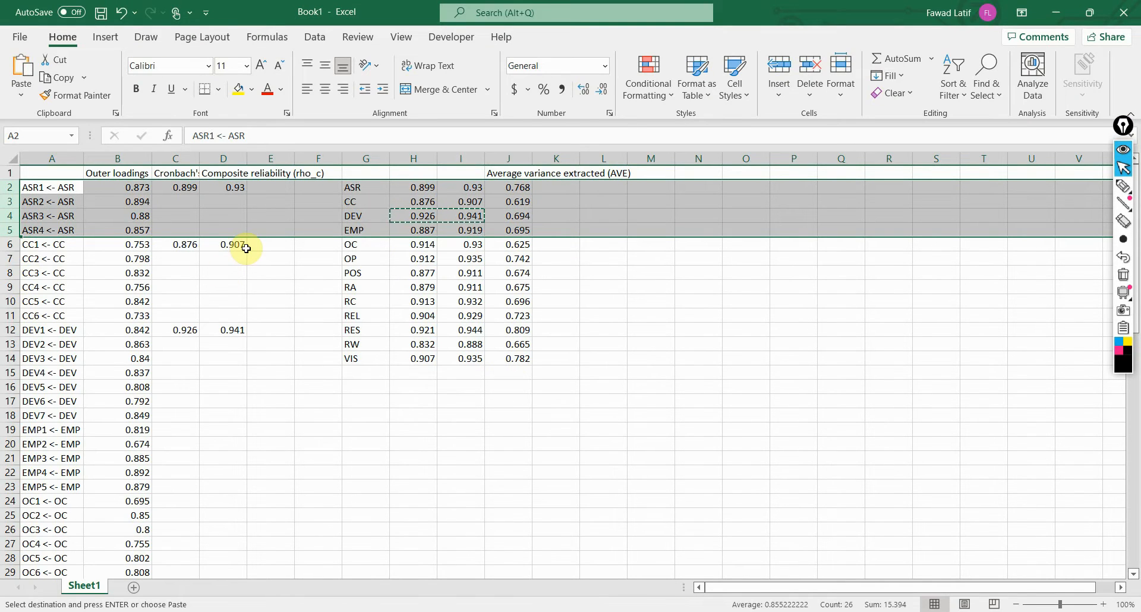
click(209, 249)
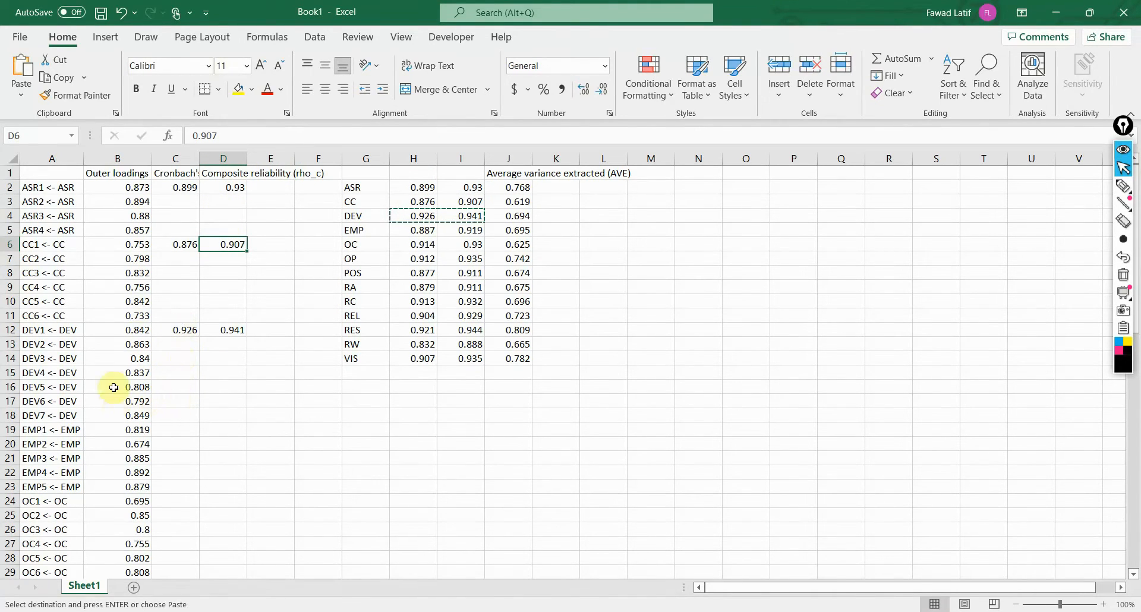
drag(173, 443, 241, 440)
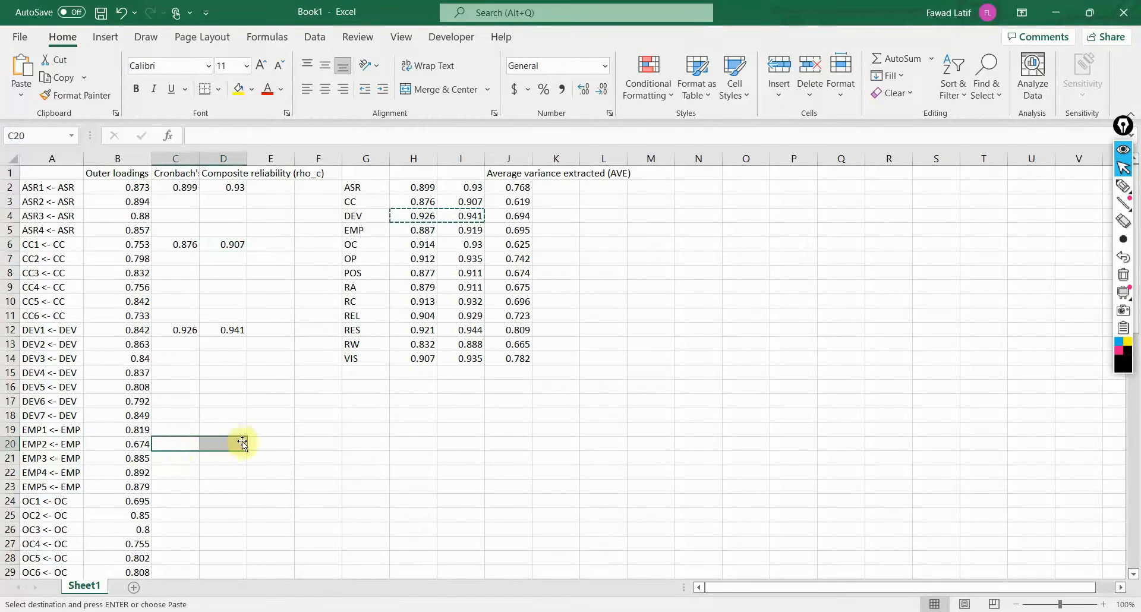
drag(531, 159, 529, 160)
double_click(529, 159)
- Switch to the PowerPoint slides and highlight the Reliability line and the words Convergent Validity under Measurement Model Assessment
click(628, 611)
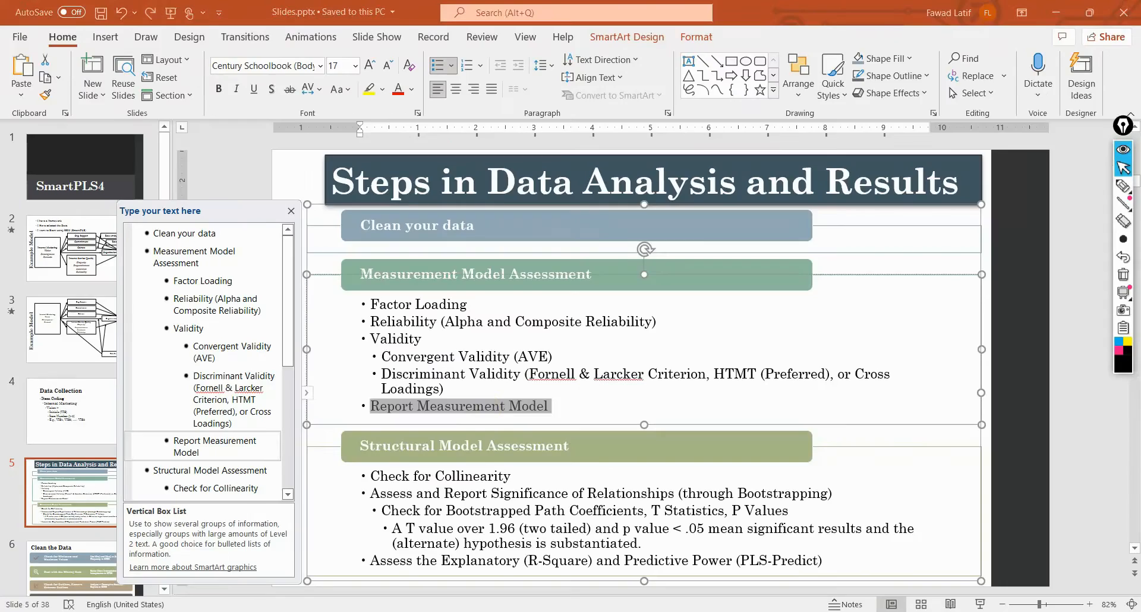
click(370, 322)
shift+click(663, 324)
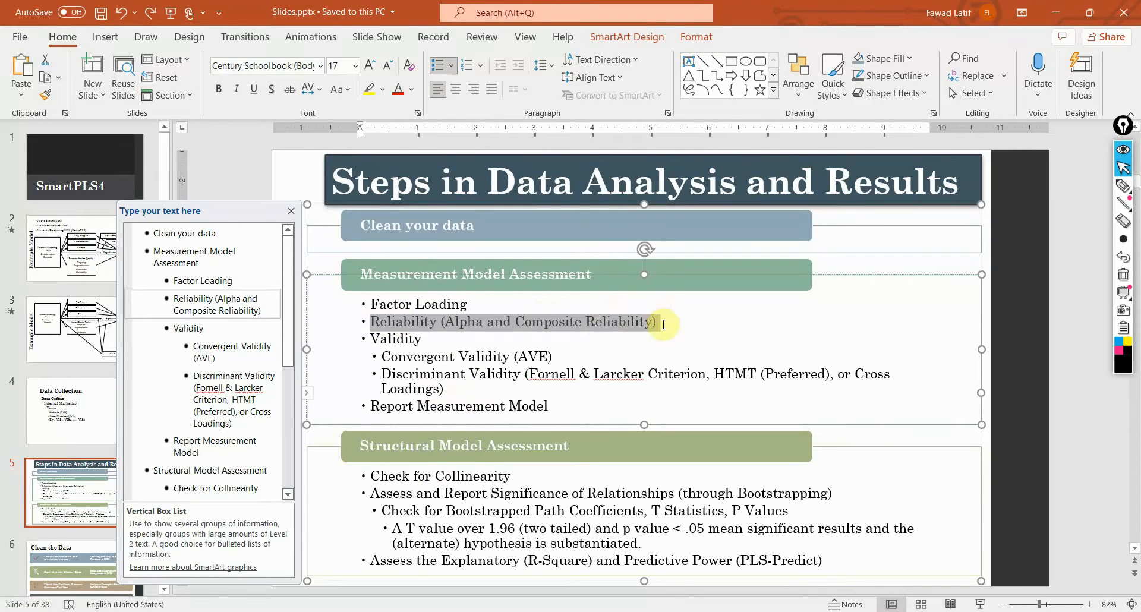
drag(392, 342, 510, 359)
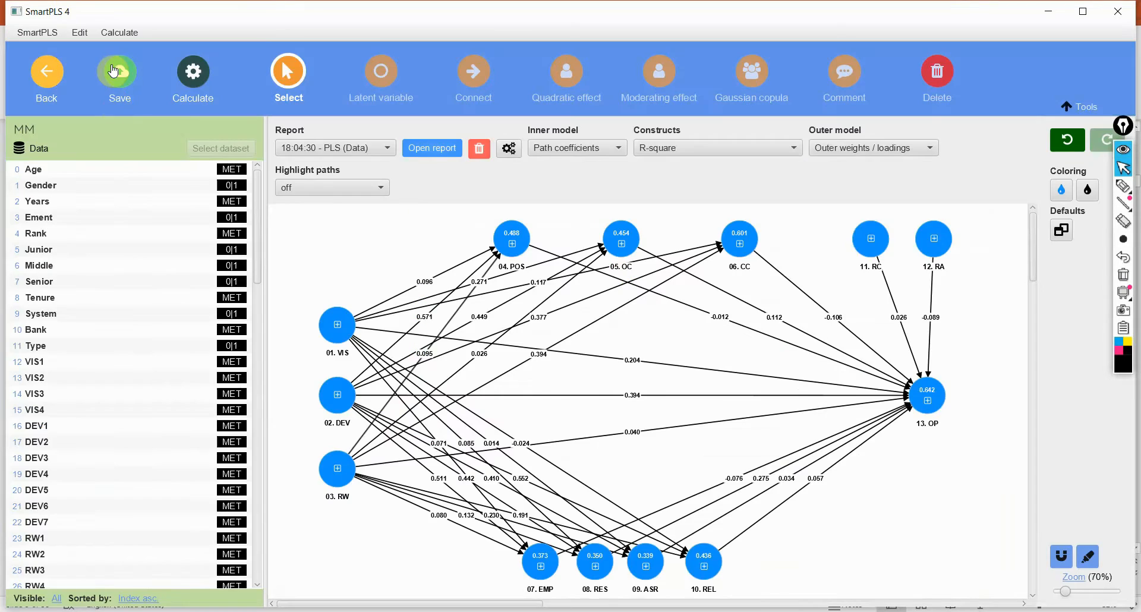
- In the SmartPLS model diagram, show the indicators of 01. VIS and align them to the construct's left
click(340, 278)
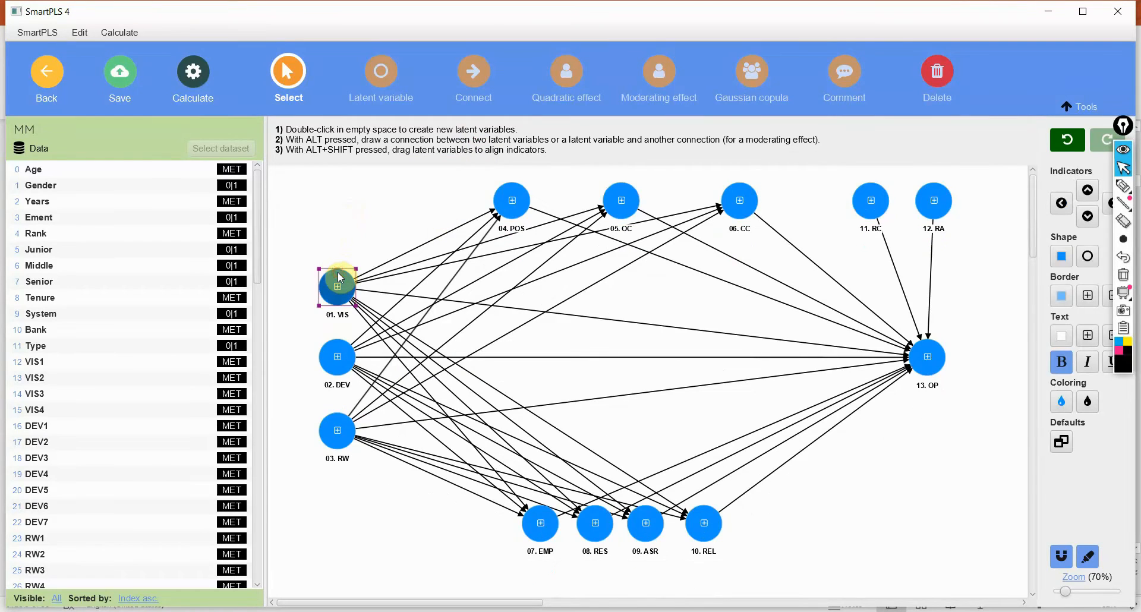
click(339, 280)
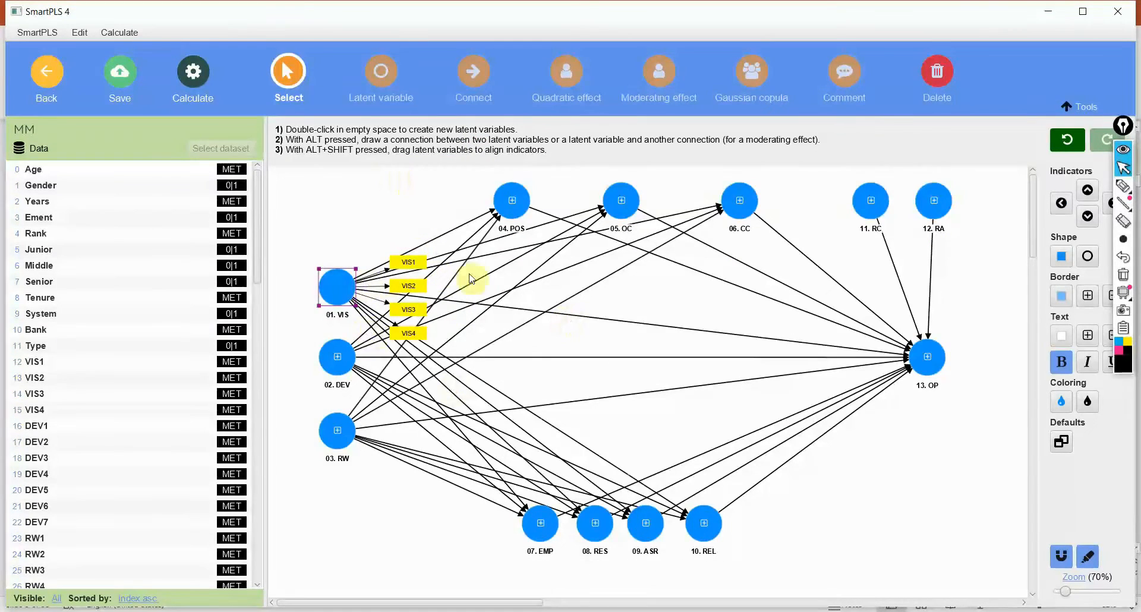
click(337, 293)
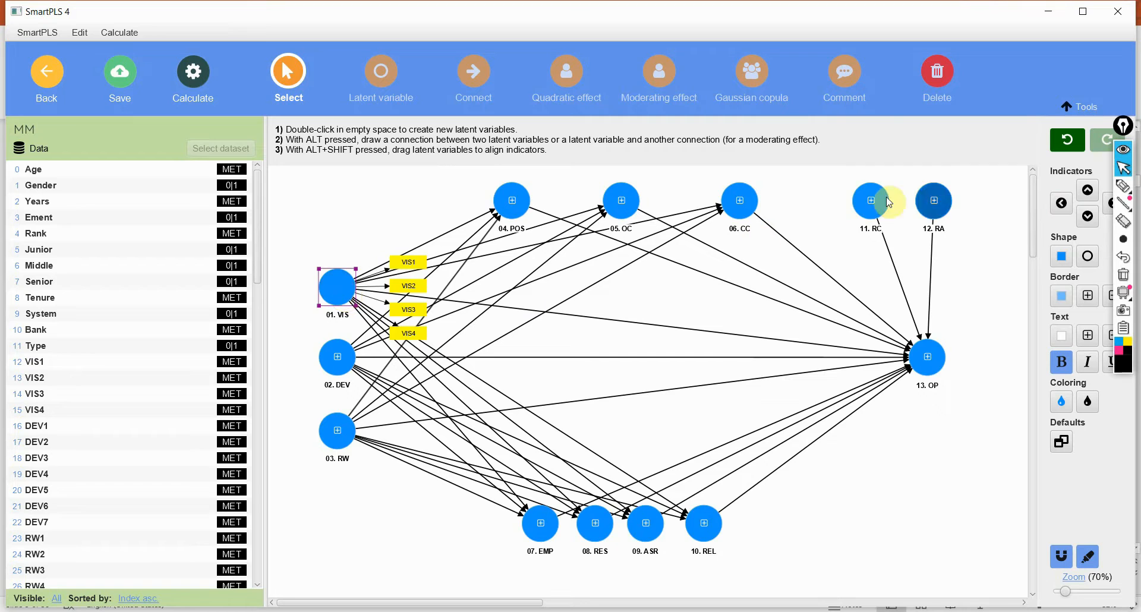
click(1060, 206)
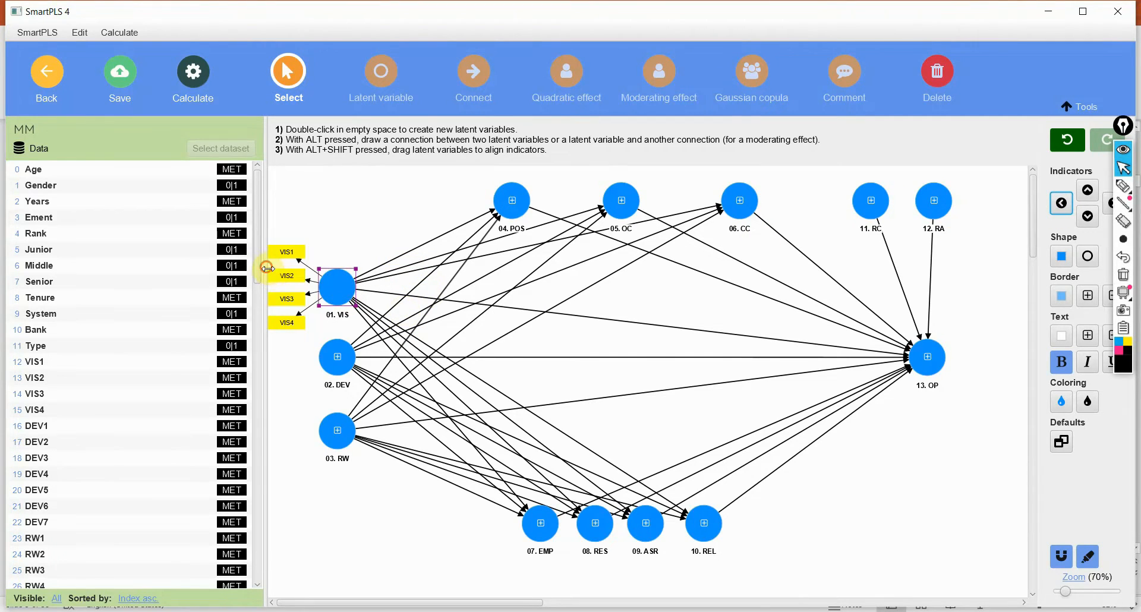
- Narrow the data list to widen the canvas, and shift the whole model inward so the VIS indicators fit
drag(266, 268, 168, 269)
drag(172, 169, 877, 587)
drag(609, 523, 572, 539)
- Move 03. RW further down the diagram, show its indicators and align them to its left
click(346, 429)
drag(338, 436, 335, 491)
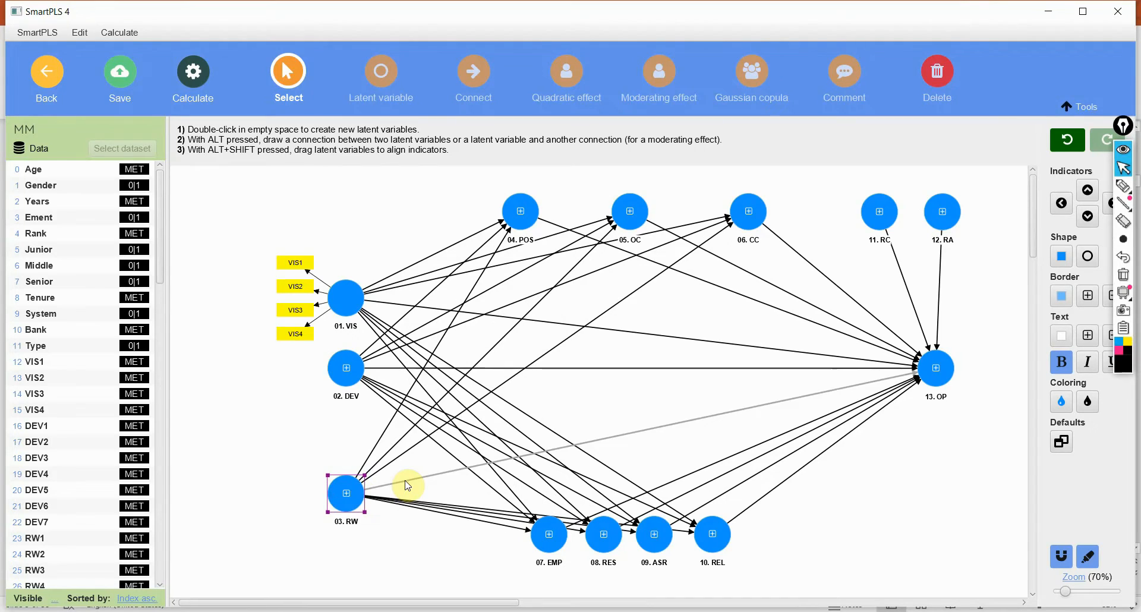
key(alt)
click(349, 493)
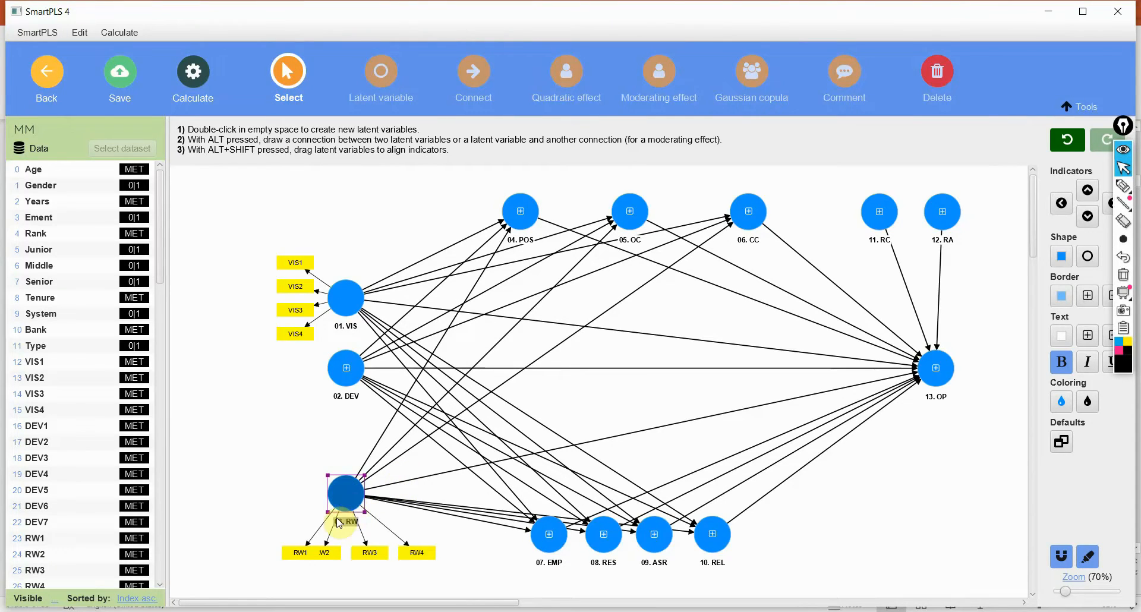
click(1061, 202)
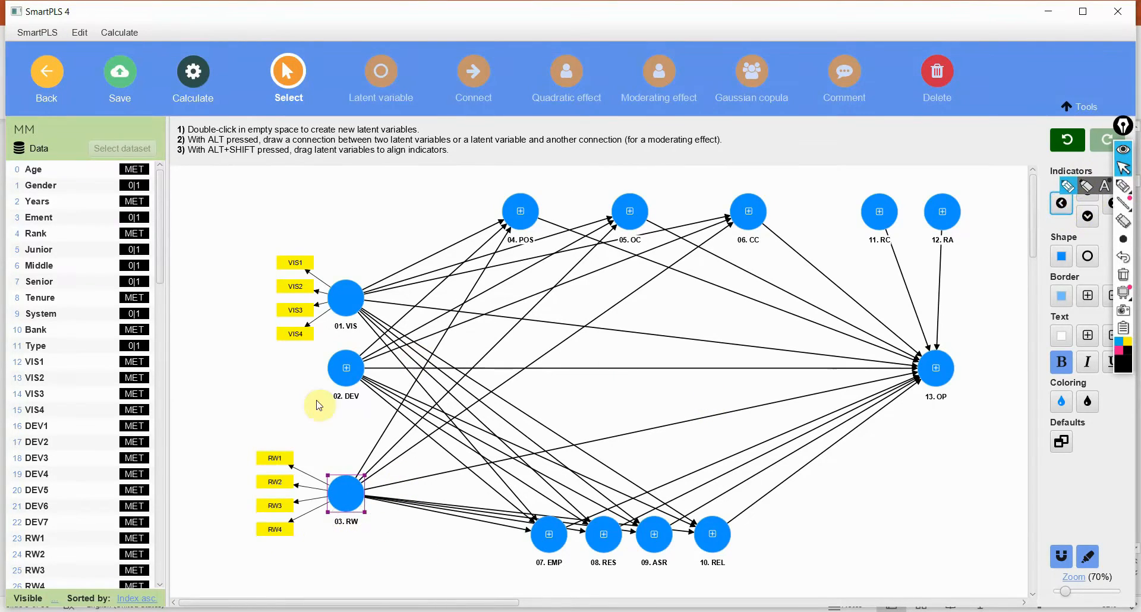
- Move 01. VIS up level with 04. POS, and show the 02. DEV indicators aligned to the left of their construct
drag(339, 277, 338, 194)
click(343, 383)
click(342, 385)
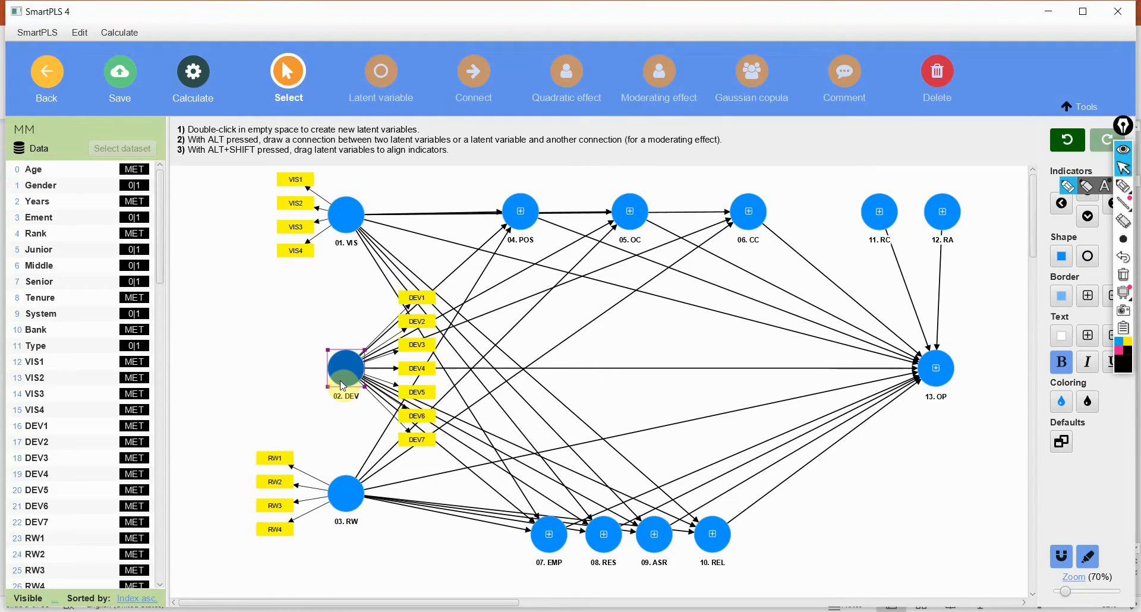
click(1061, 203)
click(1123, 170)
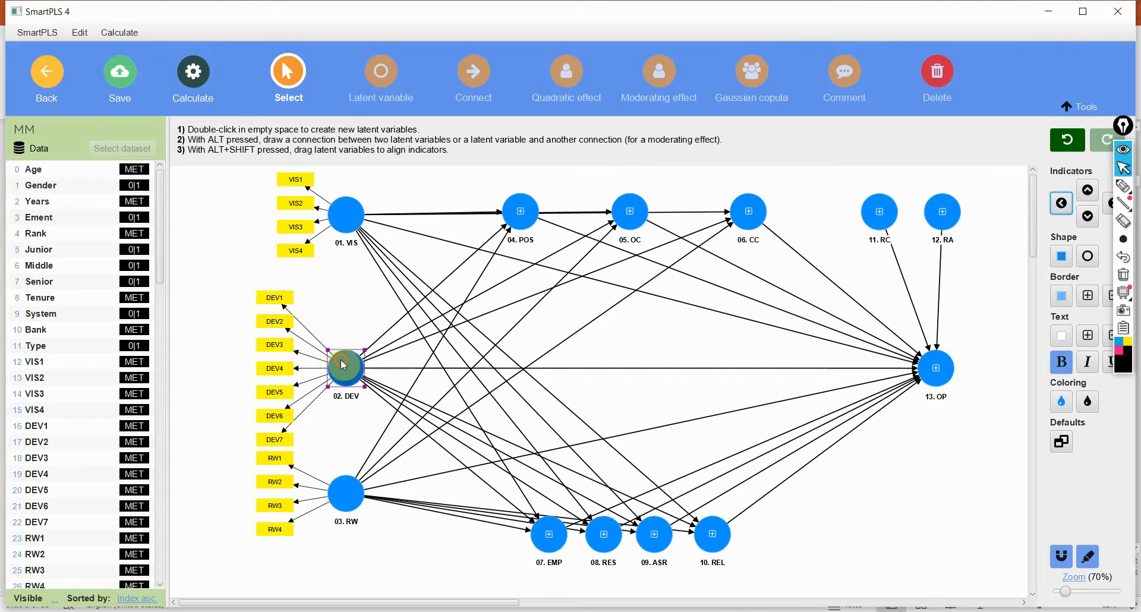
- Move 02. DEV with its indicators slightly up, and select indicators DEV1 to DEV7 followed by the construct itself
drag(334, 365, 335, 341)
click(225, 275)
drag(224, 275, 309, 410)
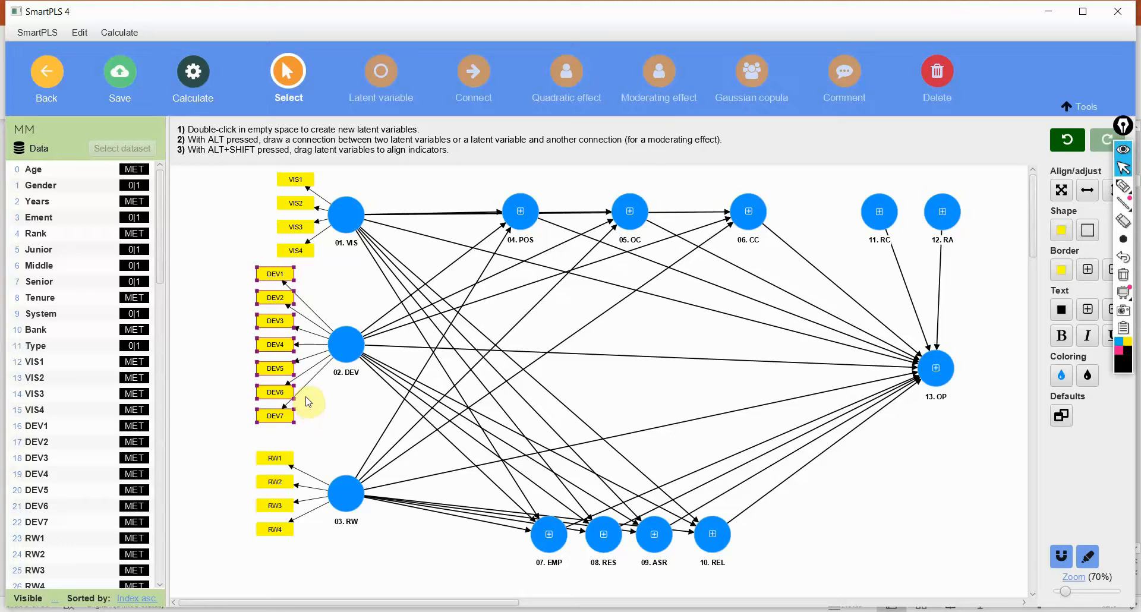
click(345, 343)
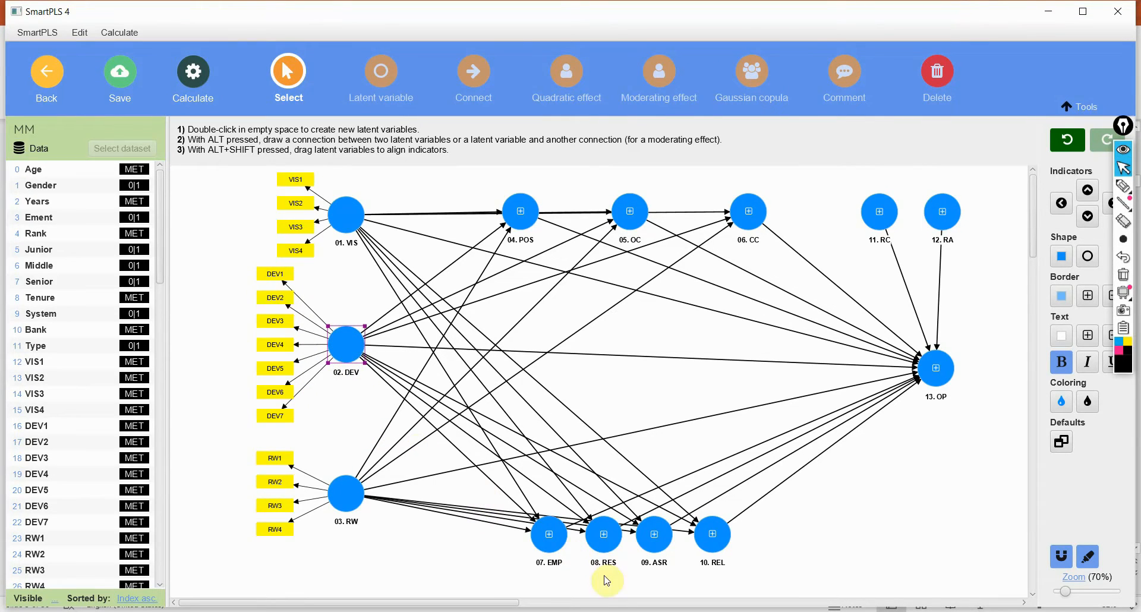
- Revisit the Convergent Validity line in the slides, and switch to Excel to select the constructs' AVE values in rows 2 to 14
click(603, 609)
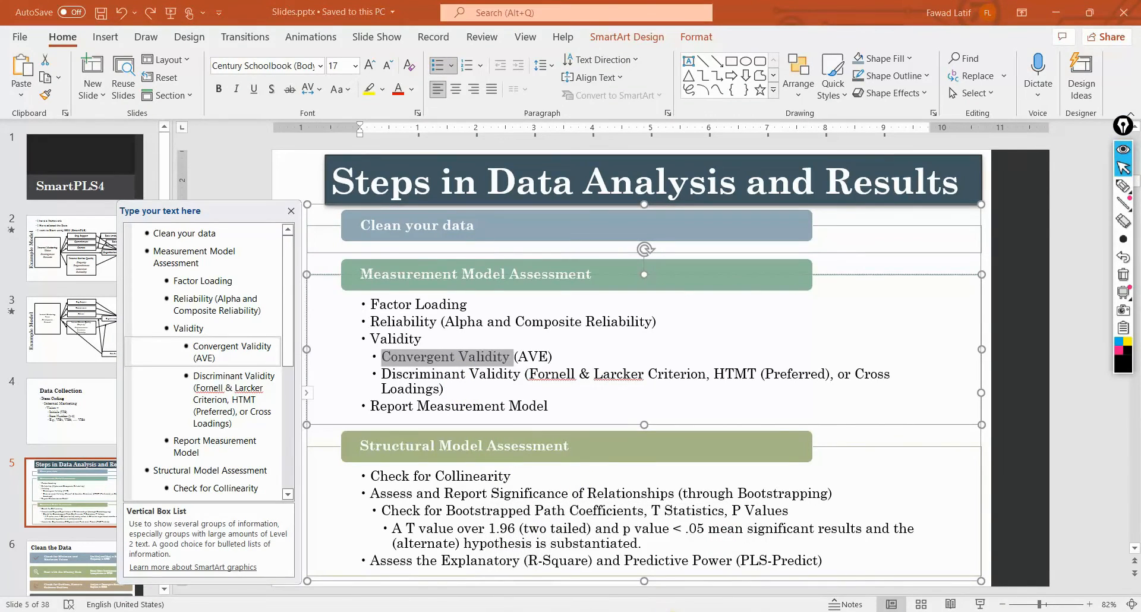
click(672, 610)
click(611, 186)
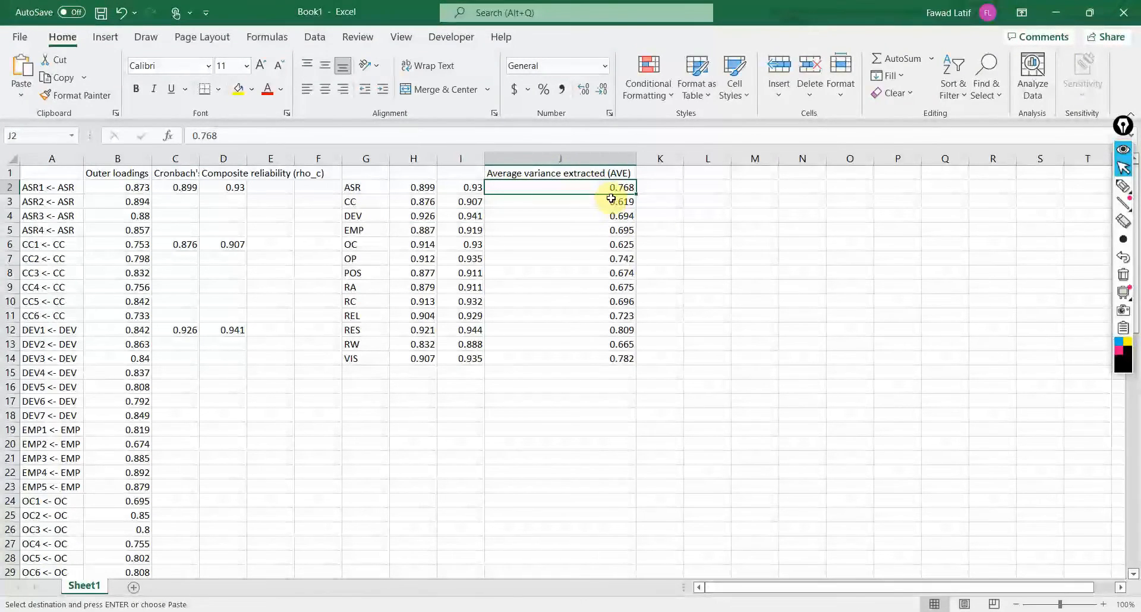
drag(654, 184, 575, 360)
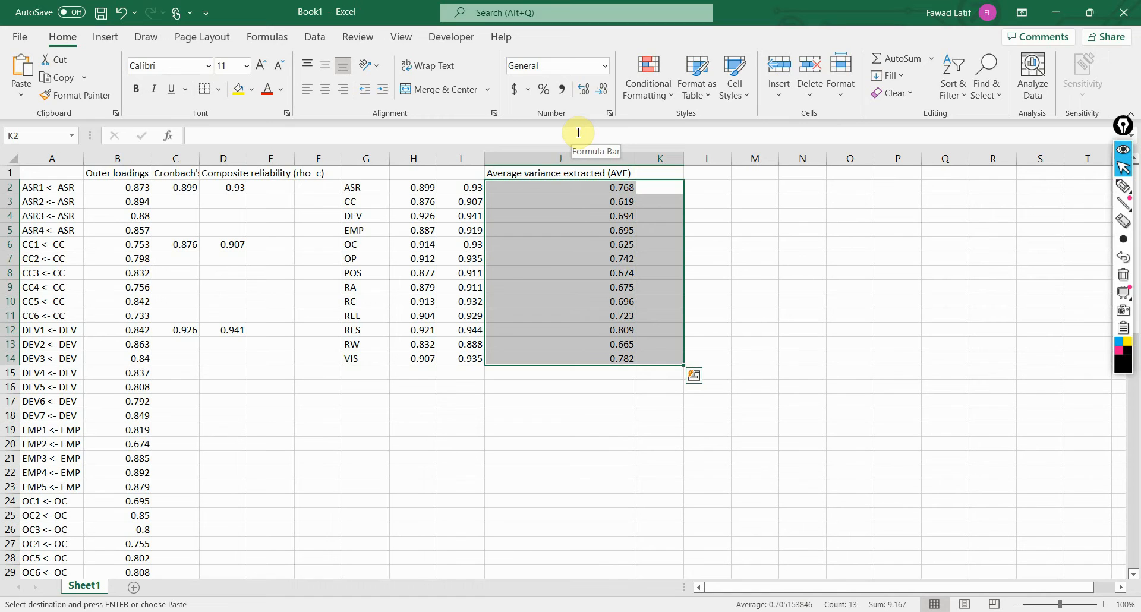
- Fit column D's width to the Composite reliability (rho_c) heading and enter the heading AVE in E1
drag(250, 156, 251, 156)
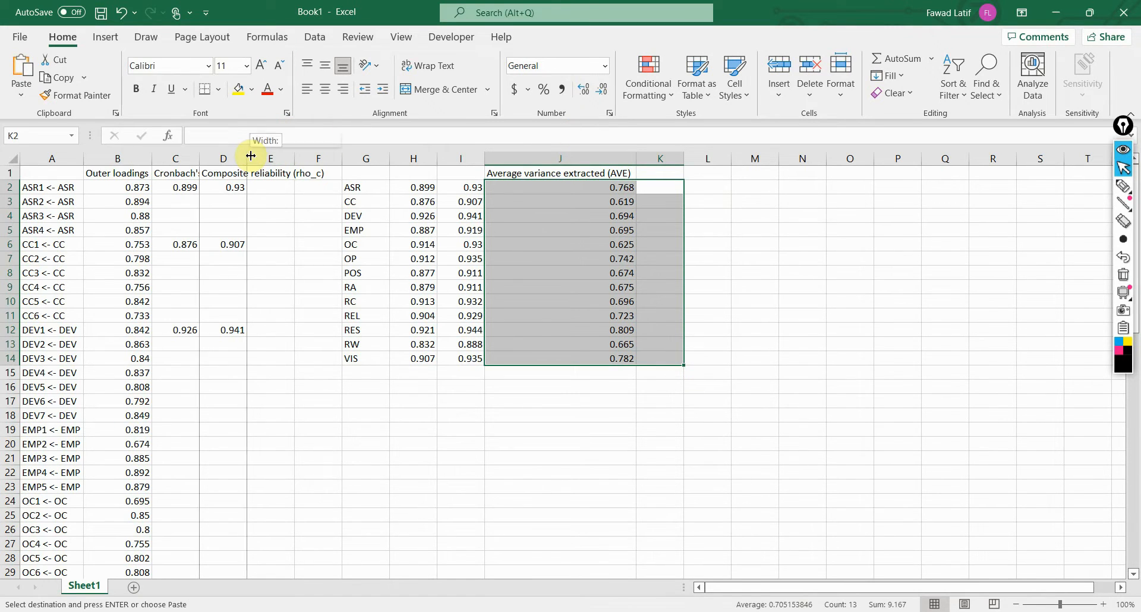
double_click(251, 155)
click(344, 171)
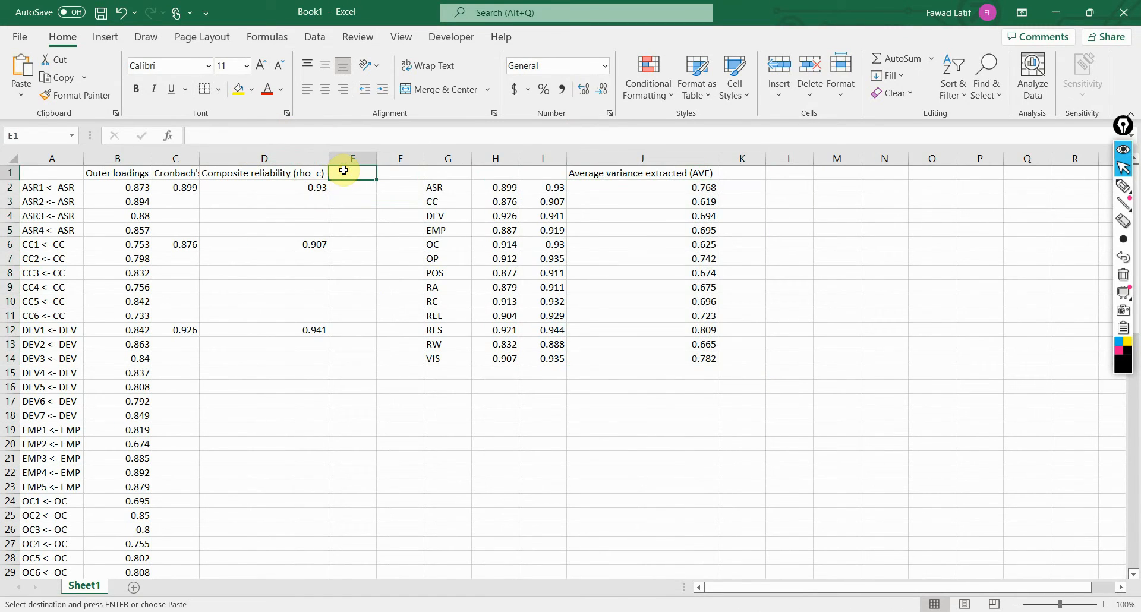
text(AVE)
key(Return)
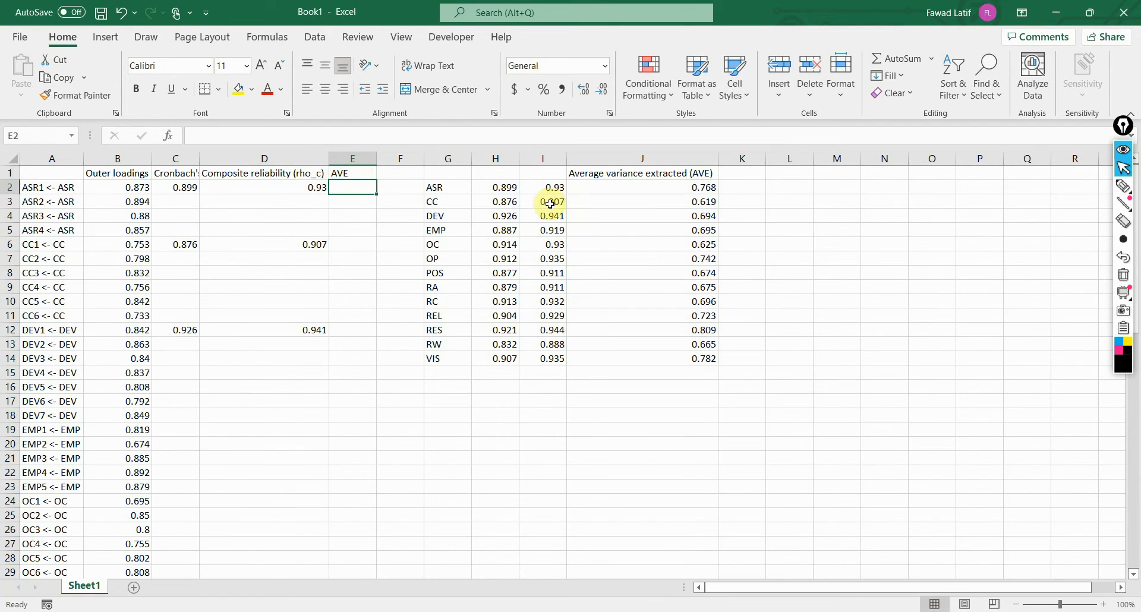
- Copy the AVE values of ASR, CC and DEV into E2, E6 and E12, each beside the construct's first indicator
click(585, 187)
key(ctrl+c)
click(338, 187)
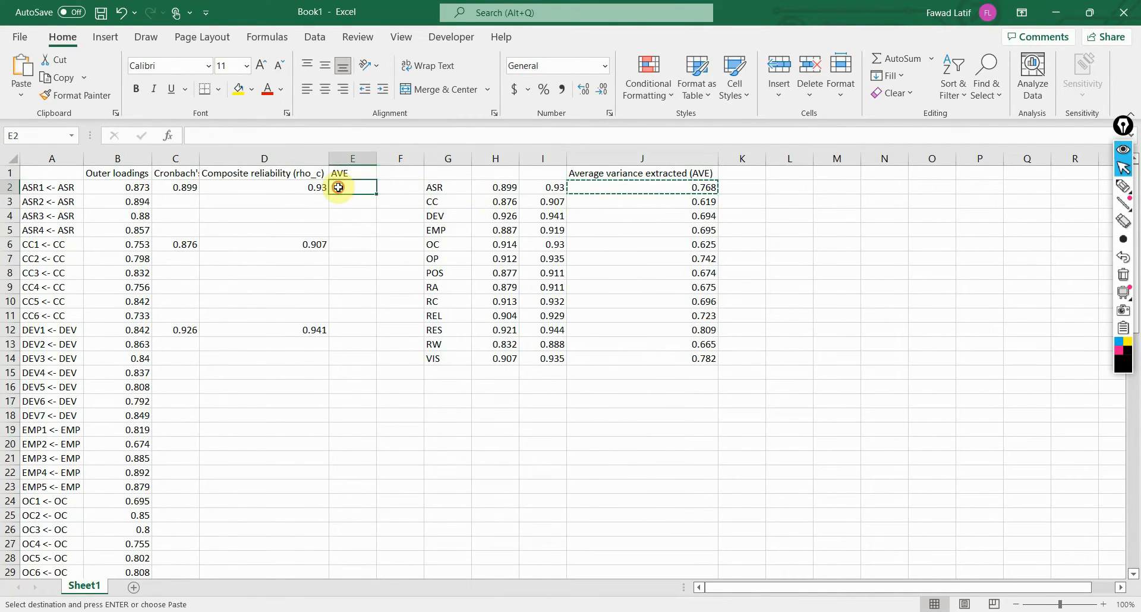
key(ctrl+v)
click(656, 203)
key(ctrl+c)
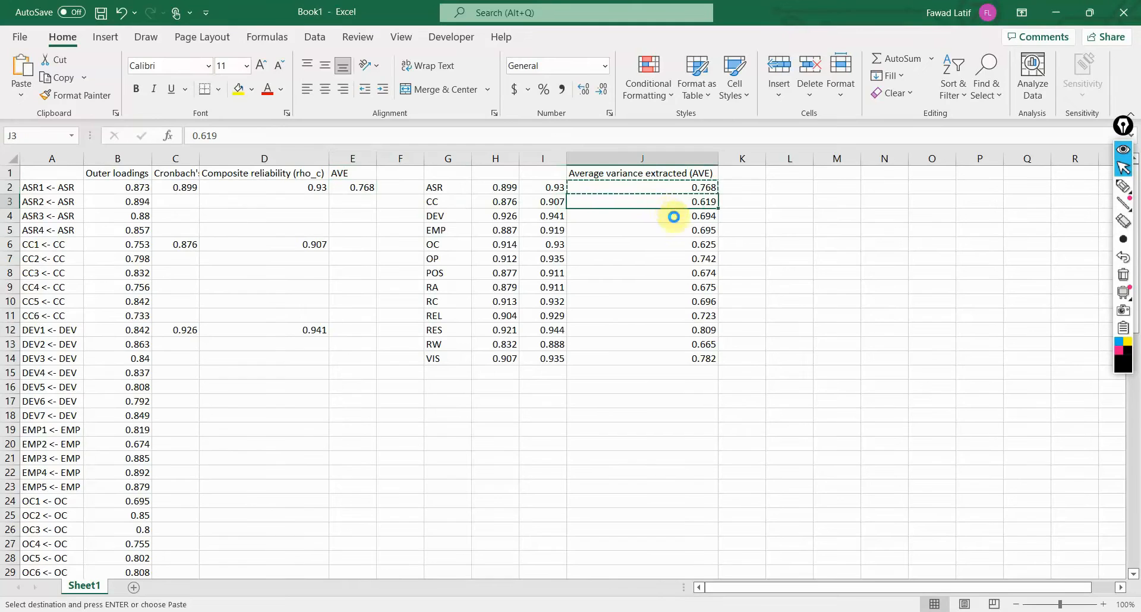
click(357, 244)
key(ctrl+v)
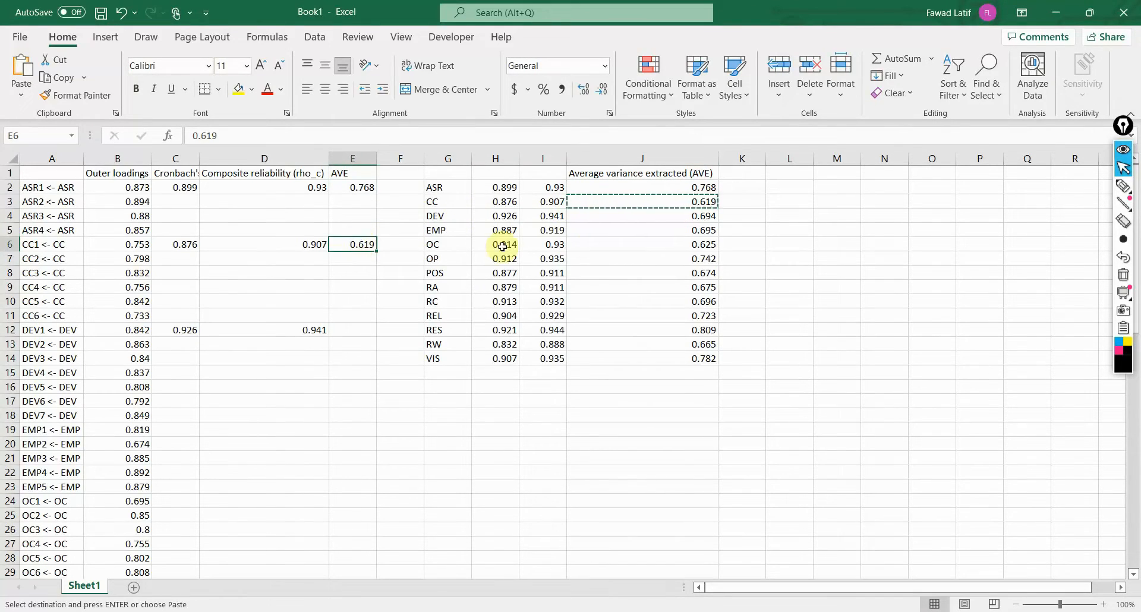
click(666, 221)
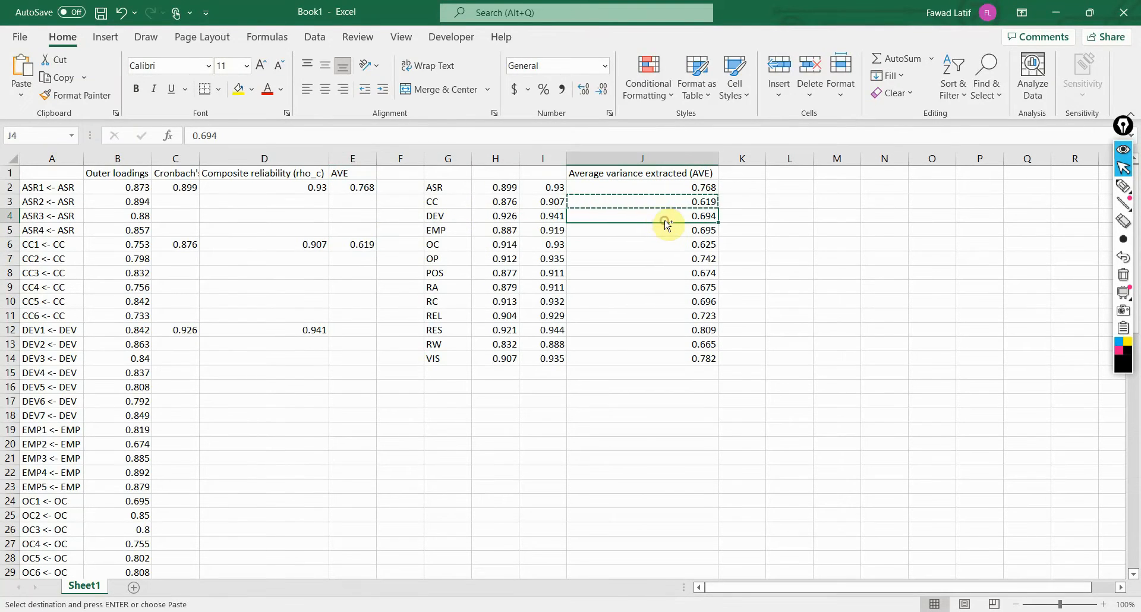
click(341, 328)
key(ctrl+v)
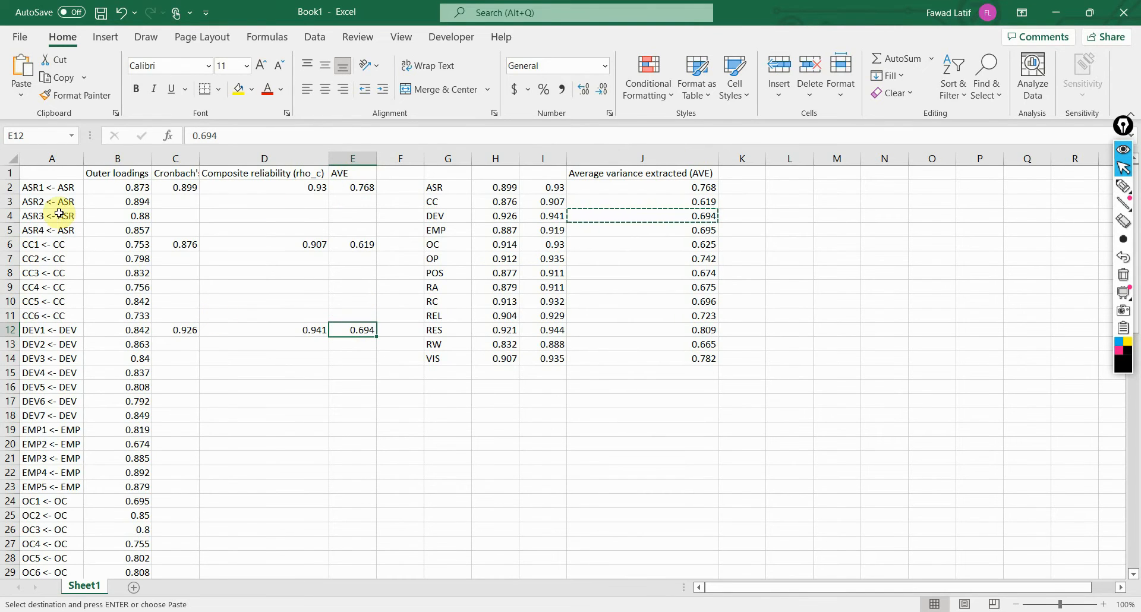
- Review the reporting table in columns A to E, and switch to the slides to highlight the criteria listed under Discriminant Validity
drag(42, 173, 367, 602)
scroll(264, 439, up, 14)
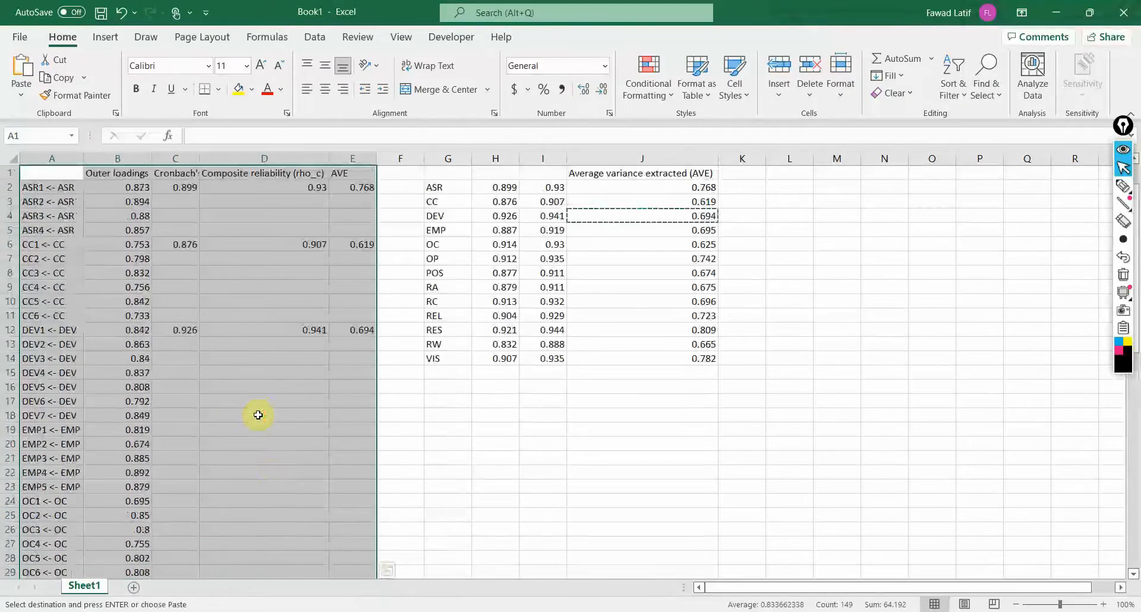
click(448, 287)
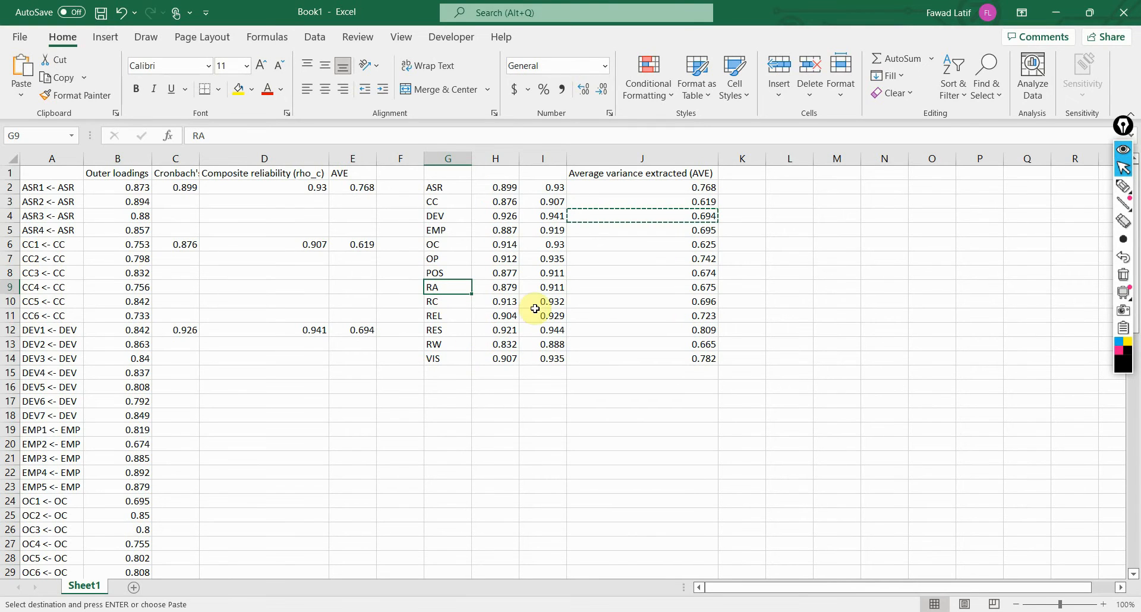
key(alt+Tab)
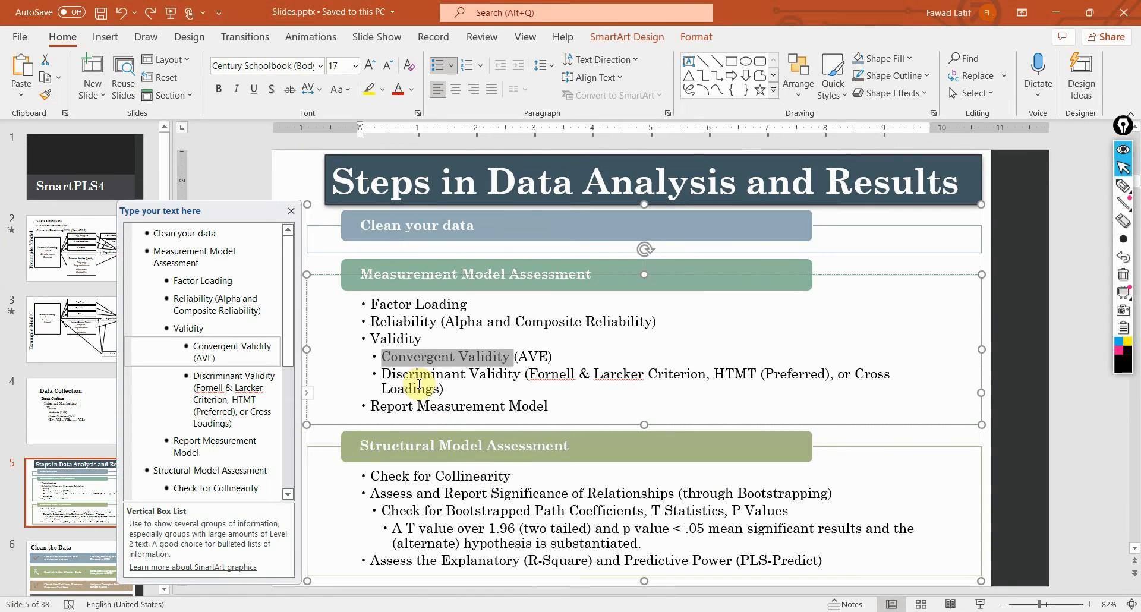
drag(397, 373, 445, 390)
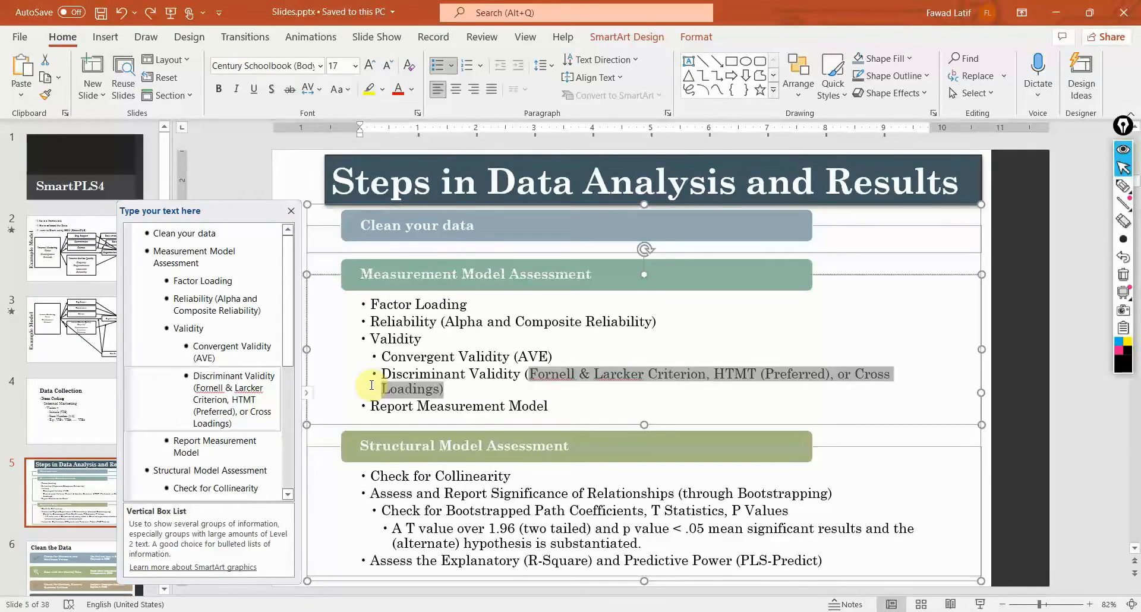
- Switch to SmartPLS and point out the constructs VIS, DEV, RW, EMP, RES, ASR and REL one after another in the model
click(375, 611)
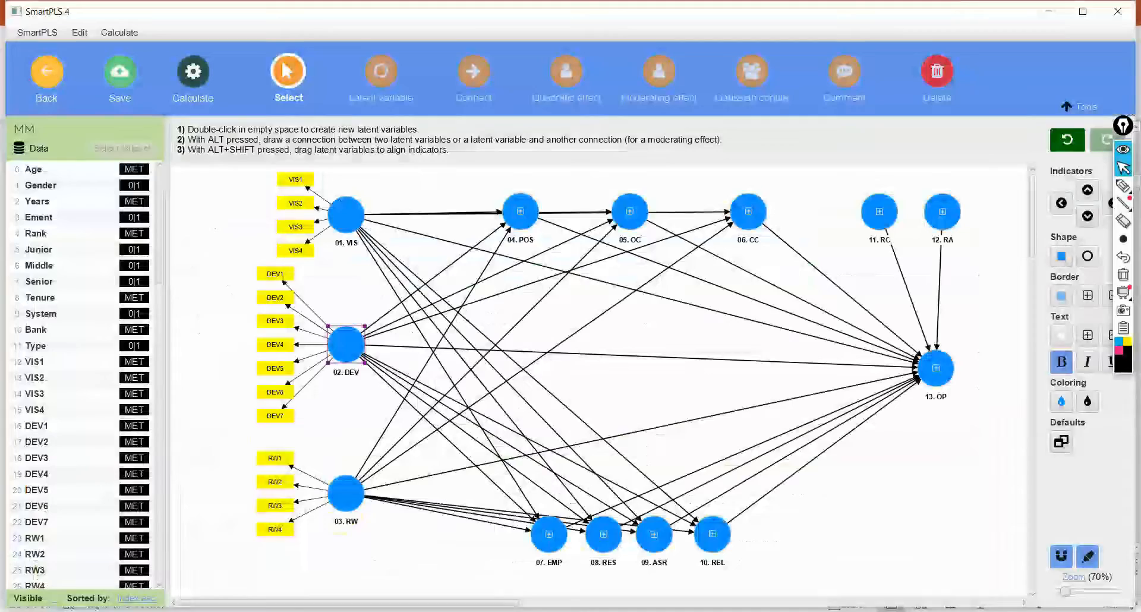
click(352, 214)
click(346, 344)
click(346, 494)
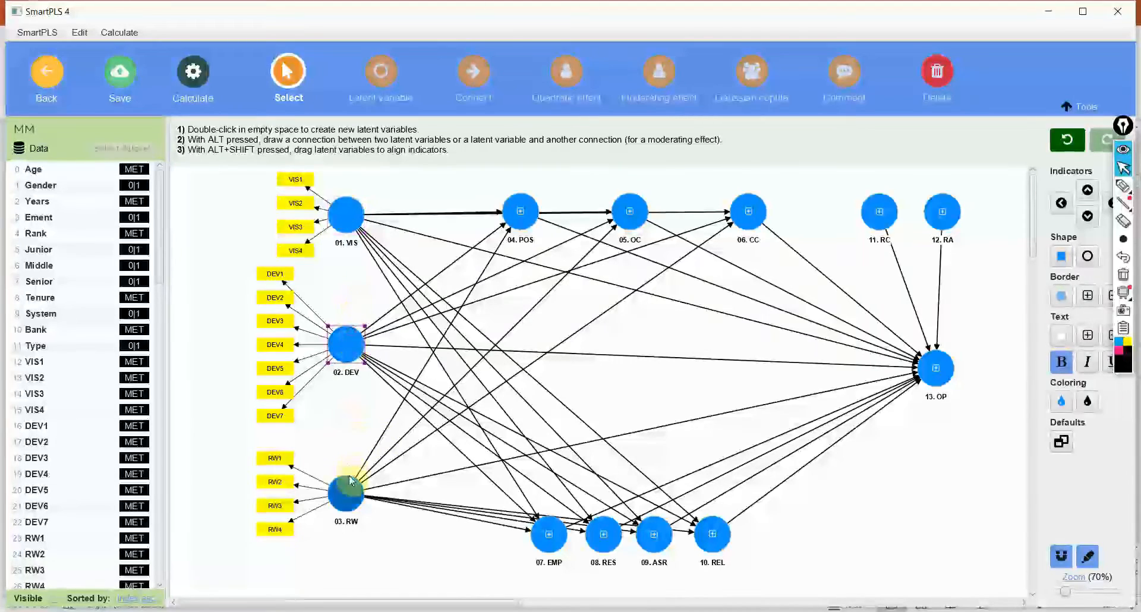
click(549, 535)
click(604, 534)
click(654, 533)
click(728, 536)
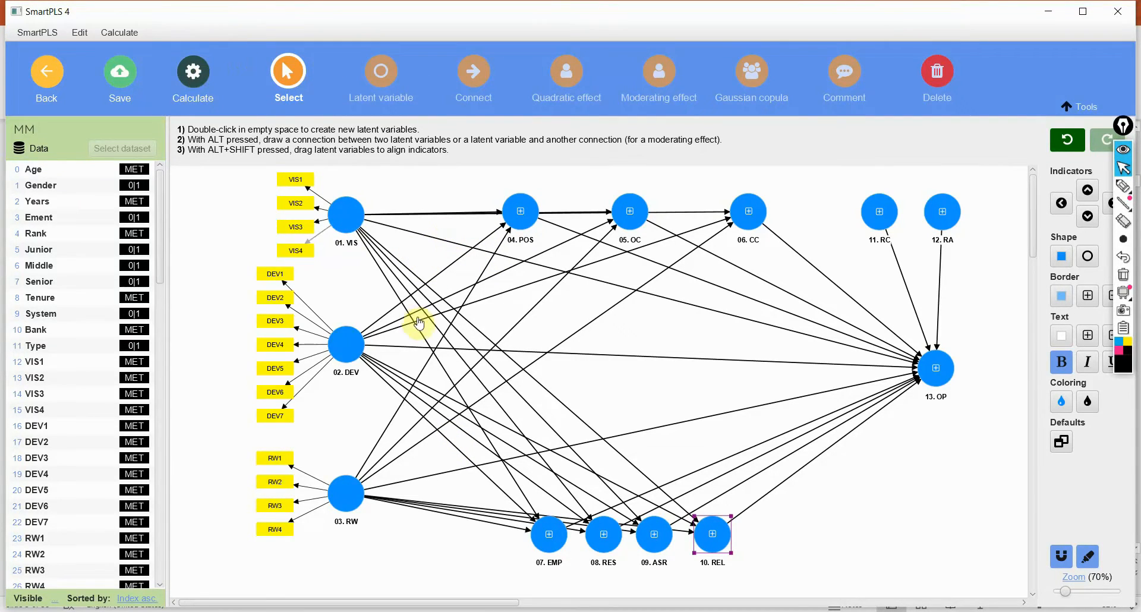
- Run the PLS-SEM algorithm on model MM
click(202, 76)
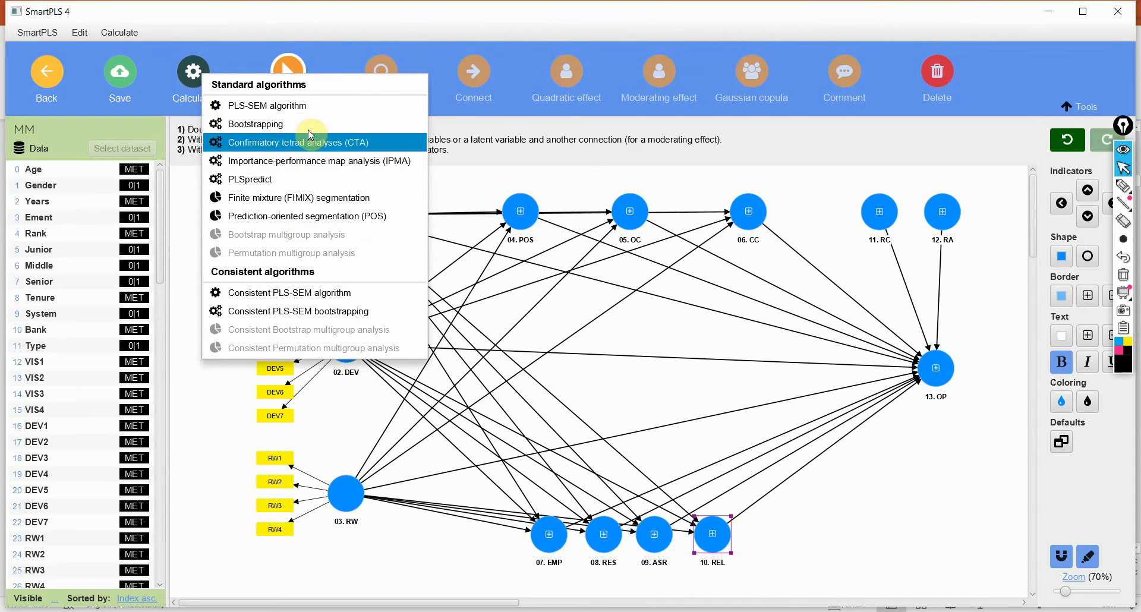
click(287, 105)
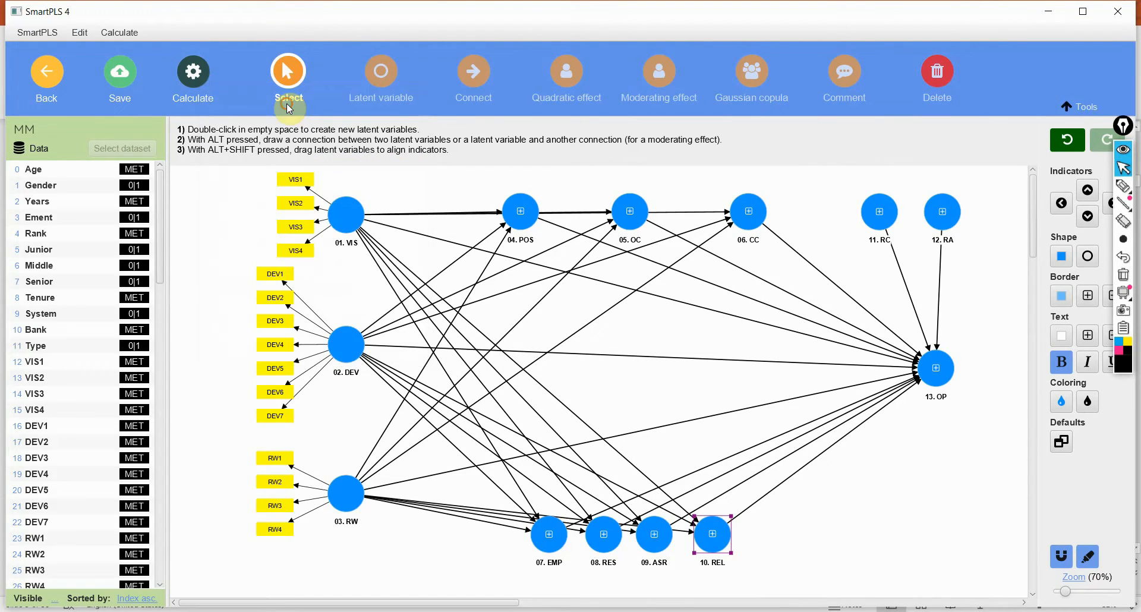
click(735, 545)
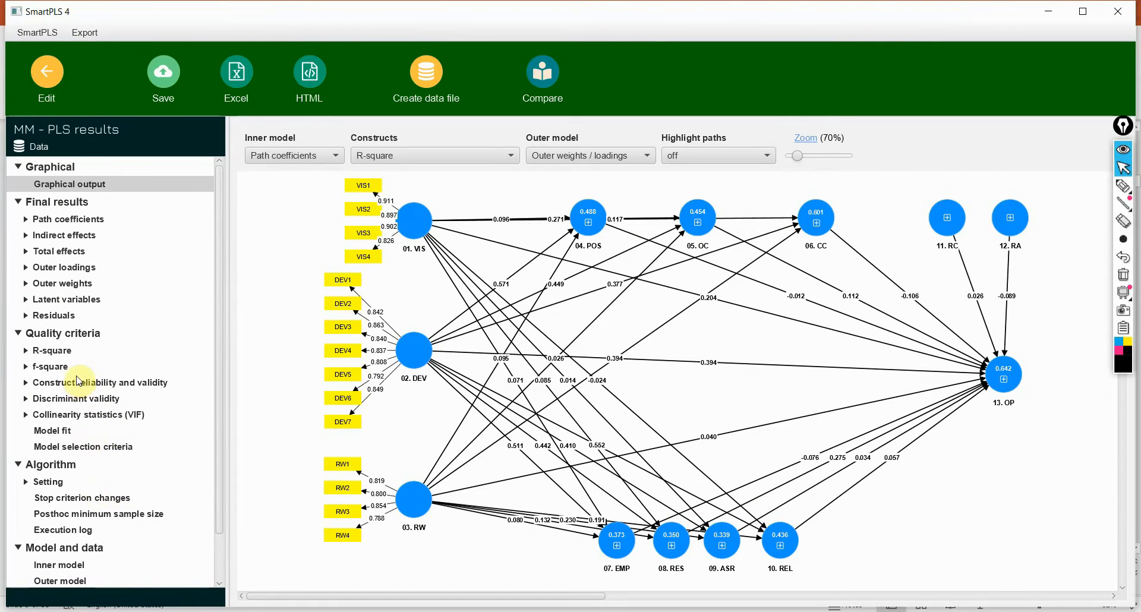
- Show the HTMT matrix at 102% zoom under discriminant validity and examine the ratio between 08. RES and 07. EMP
click(83, 399)
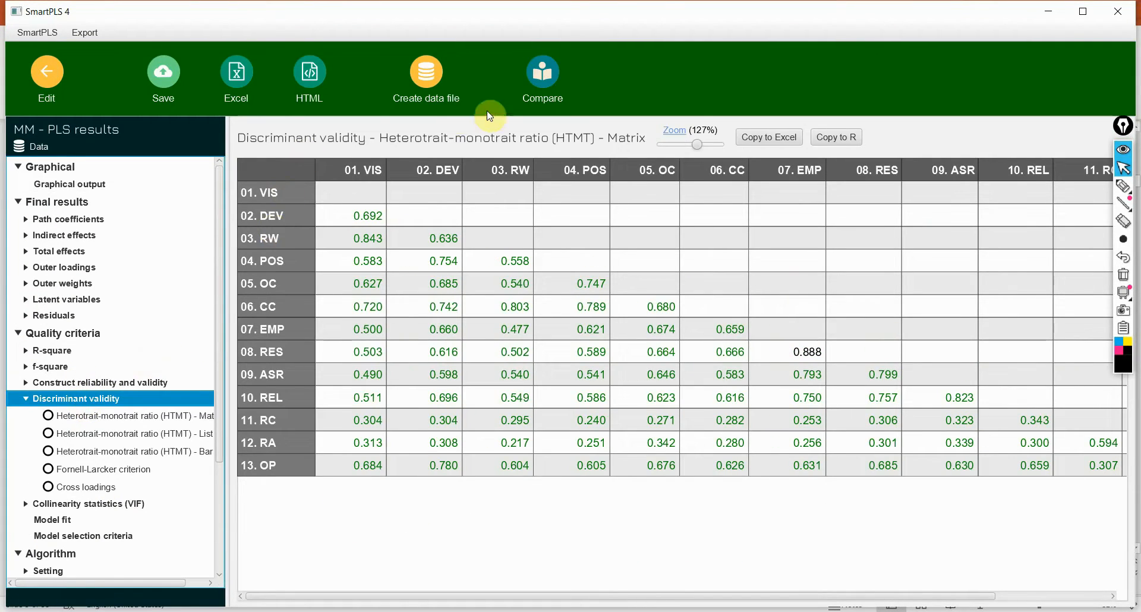
click(86, 415)
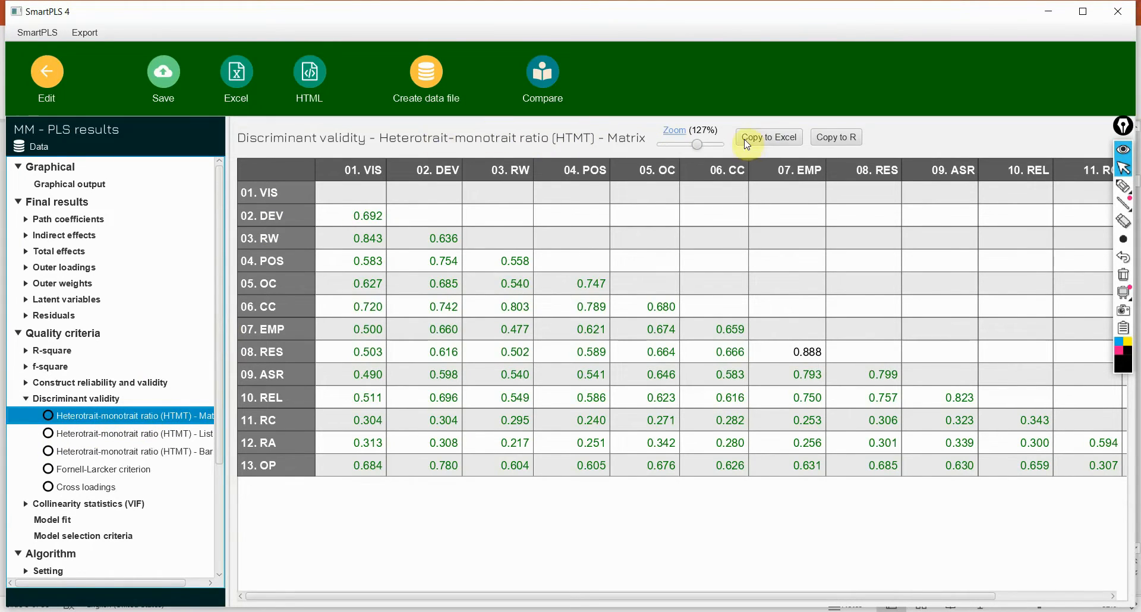
click(687, 146)
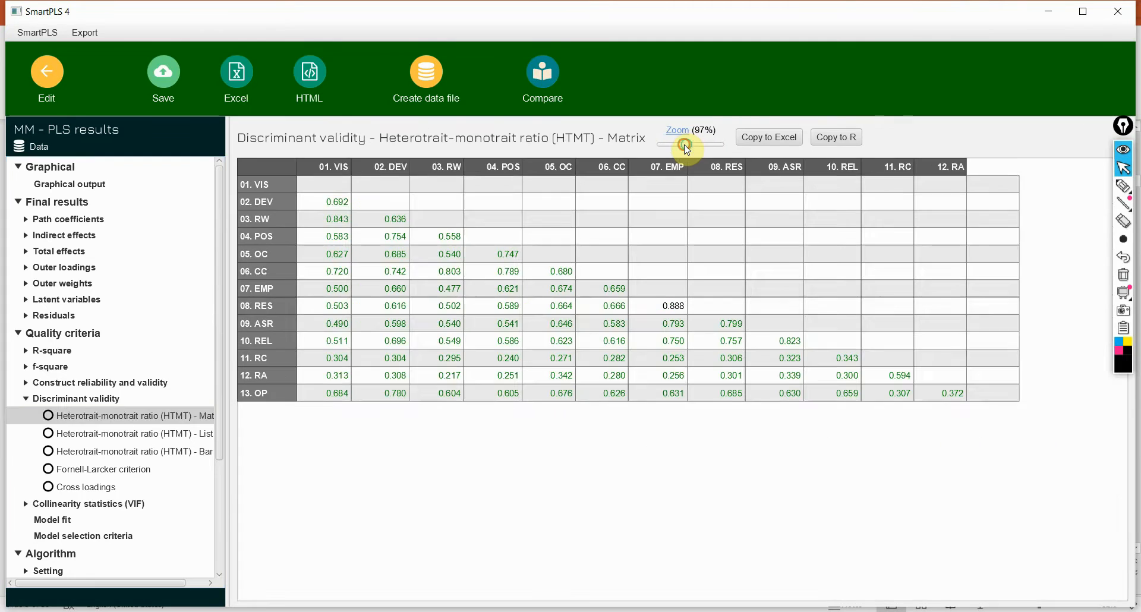
click(689, 148)
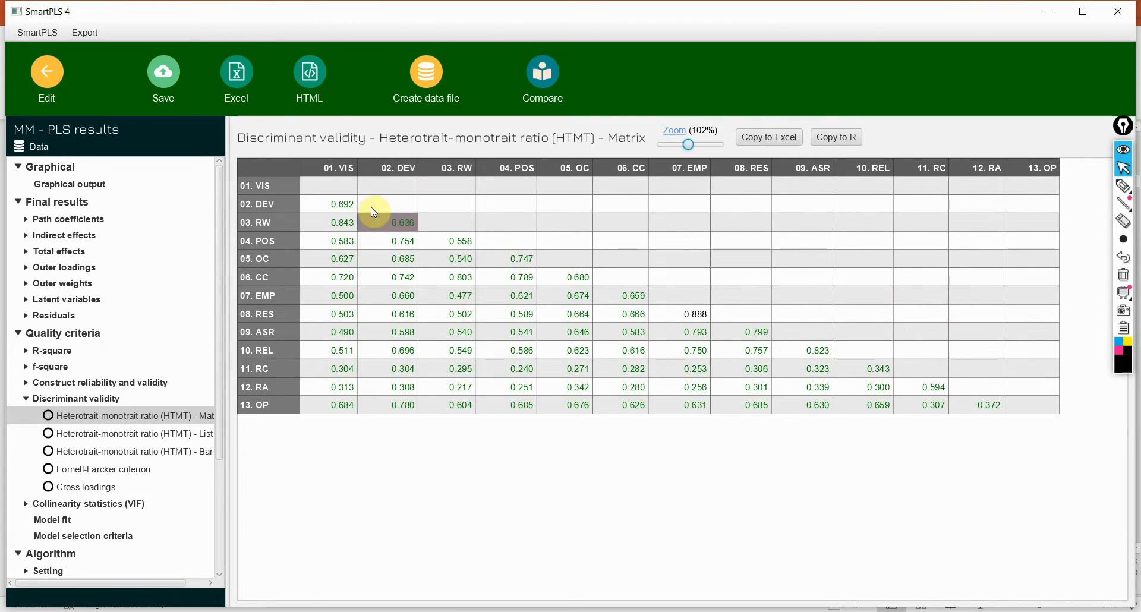
click(663, 312)
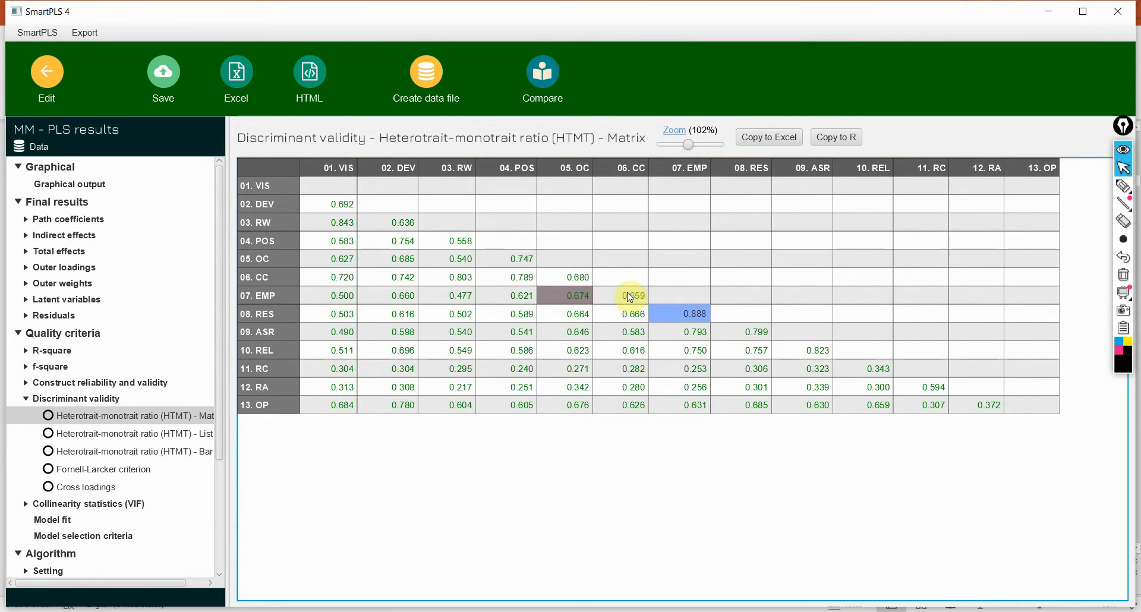
click(277, 311)
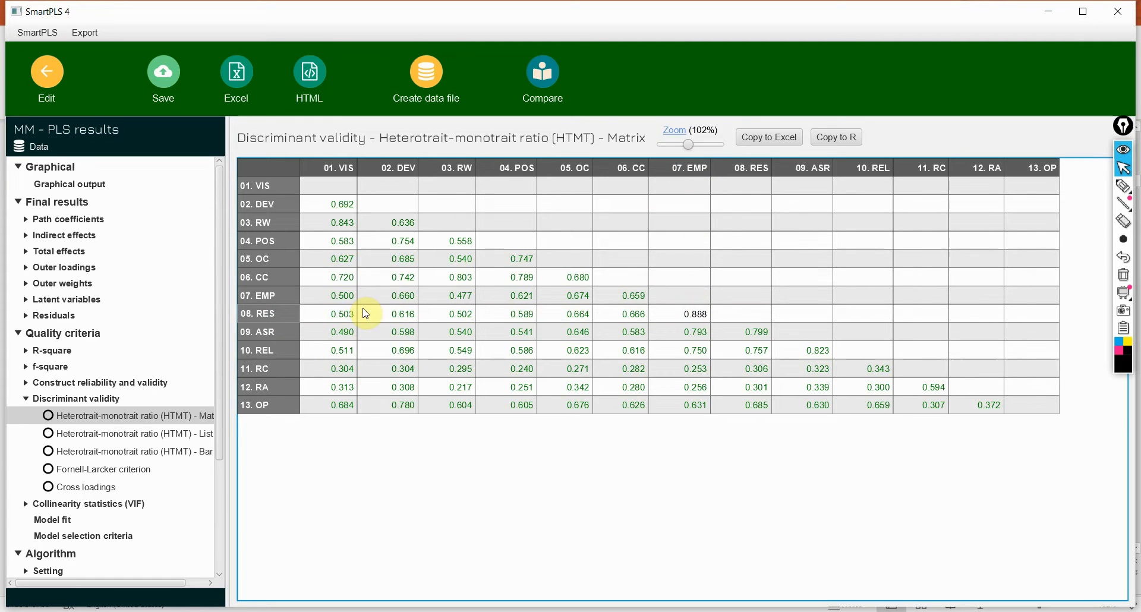
click(698, 312)
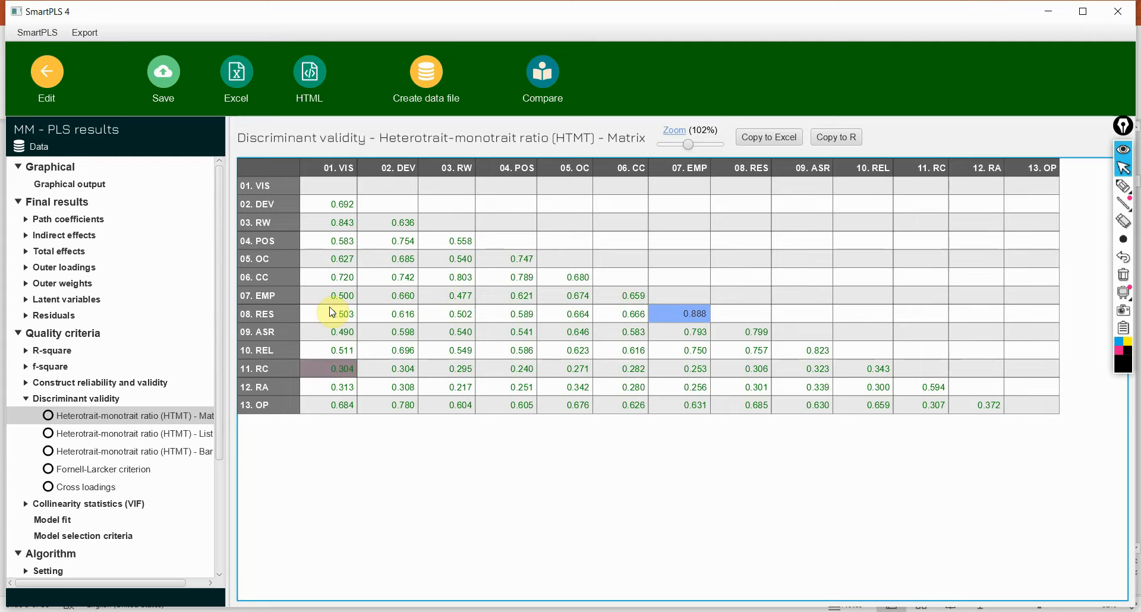
- Show the Fornell-Larcker criterion and circle the diagonal value of 01. VIS with the annotation pen
click(112, 468)
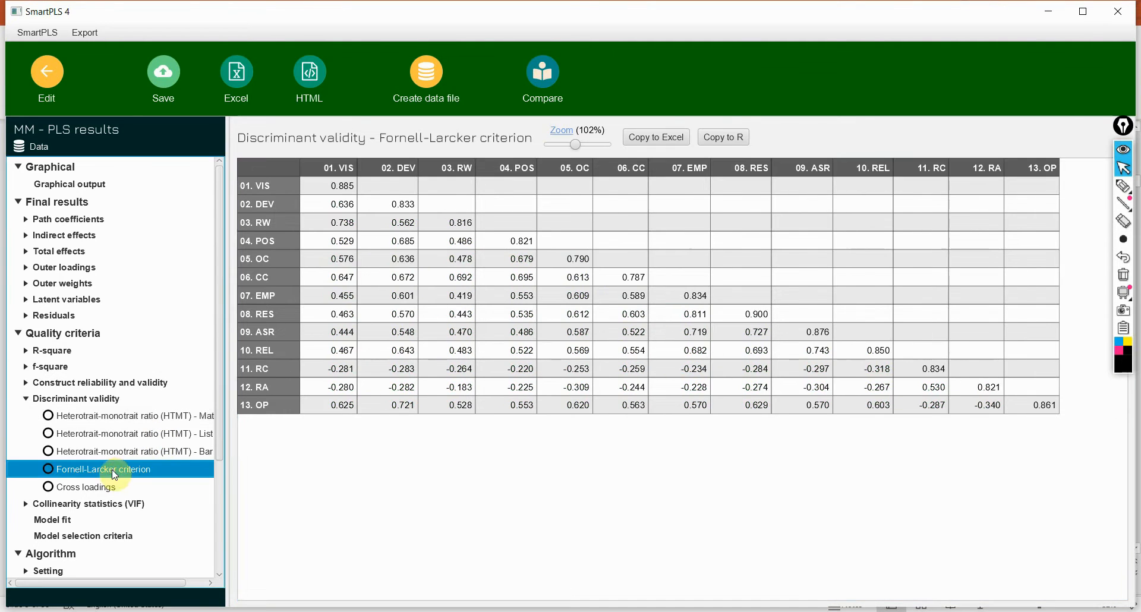
mouse_move(1123, 186)
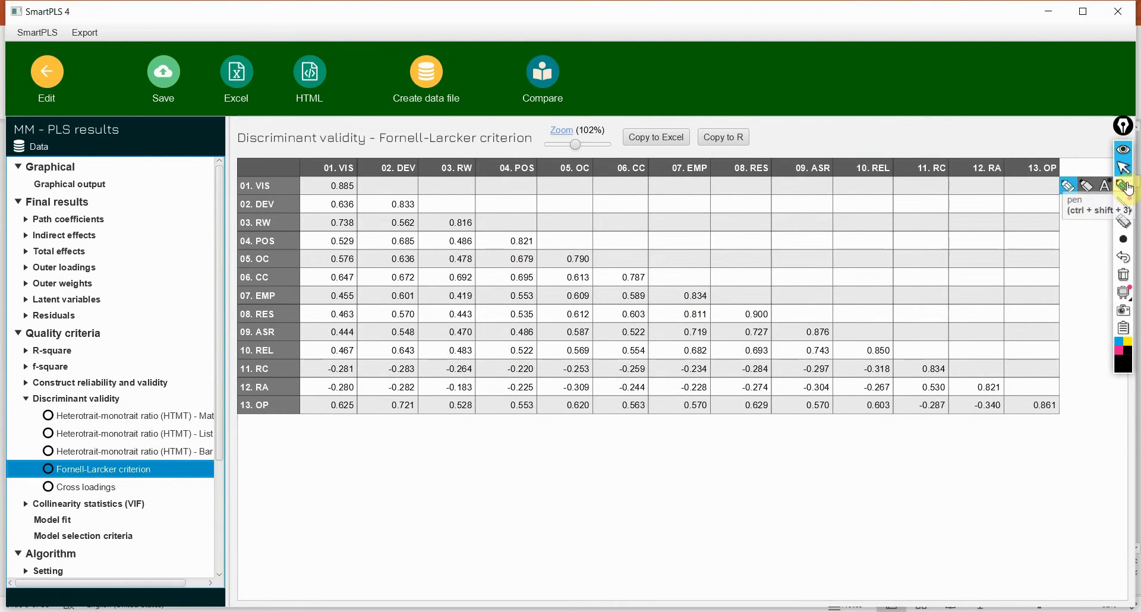
click(1080, 187)
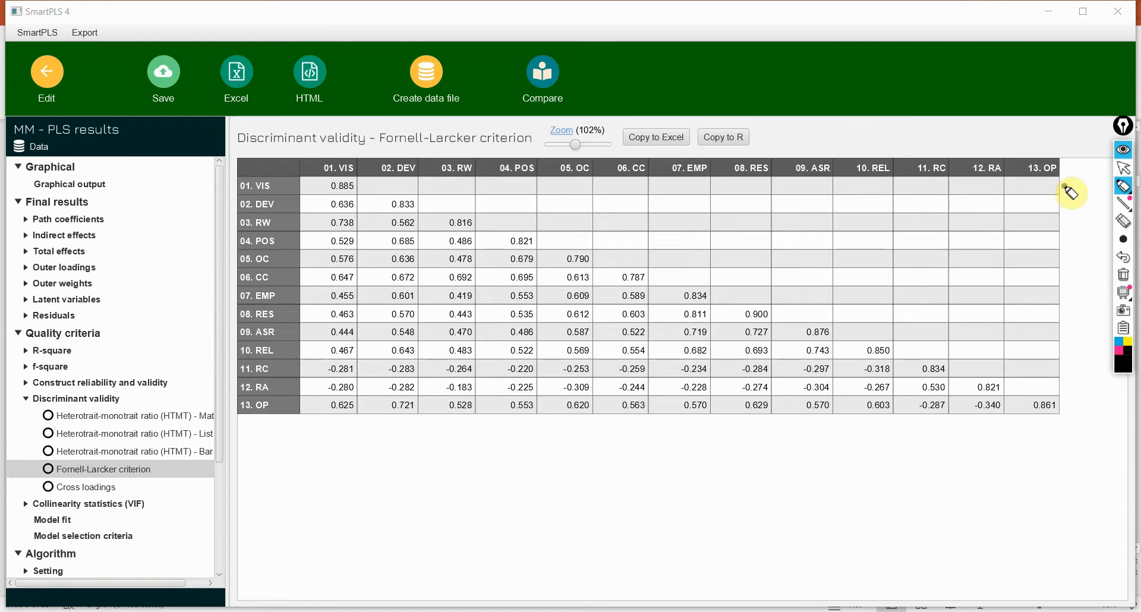
mouse_move(326, 191)
mouse_down()
mouse_move(364, 196)
mouse_move(365, 168)
mouse_move(333, 171)
mouse_move(328, 193)
mouse_up()
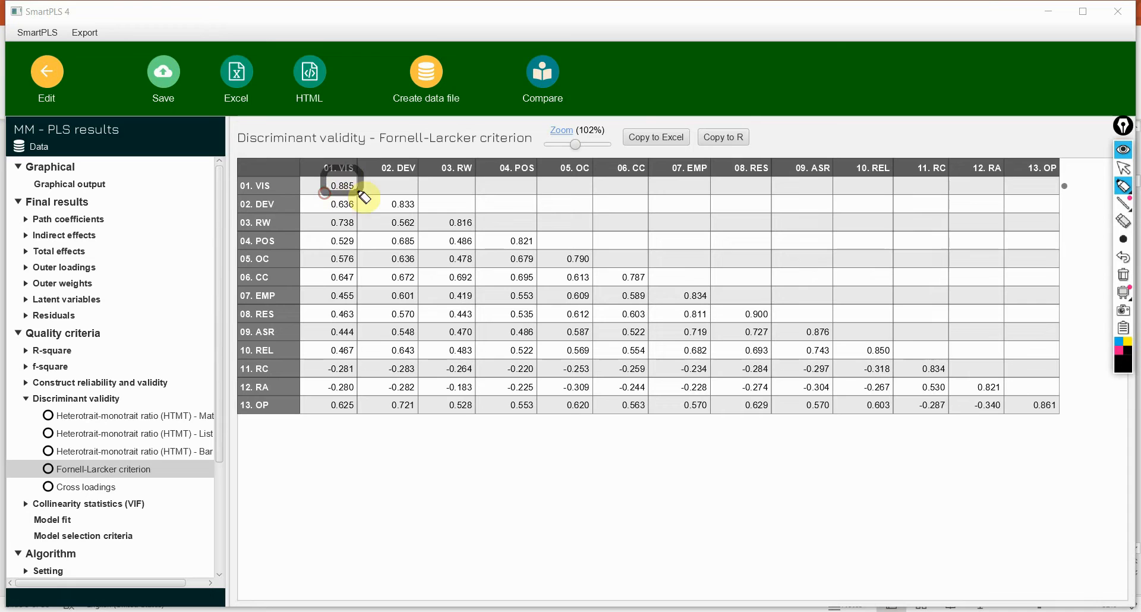
- Look up the average variance extracted of 01. VIS in the construct reliability and validity overview
click(1123, 167)
click(113, 380)
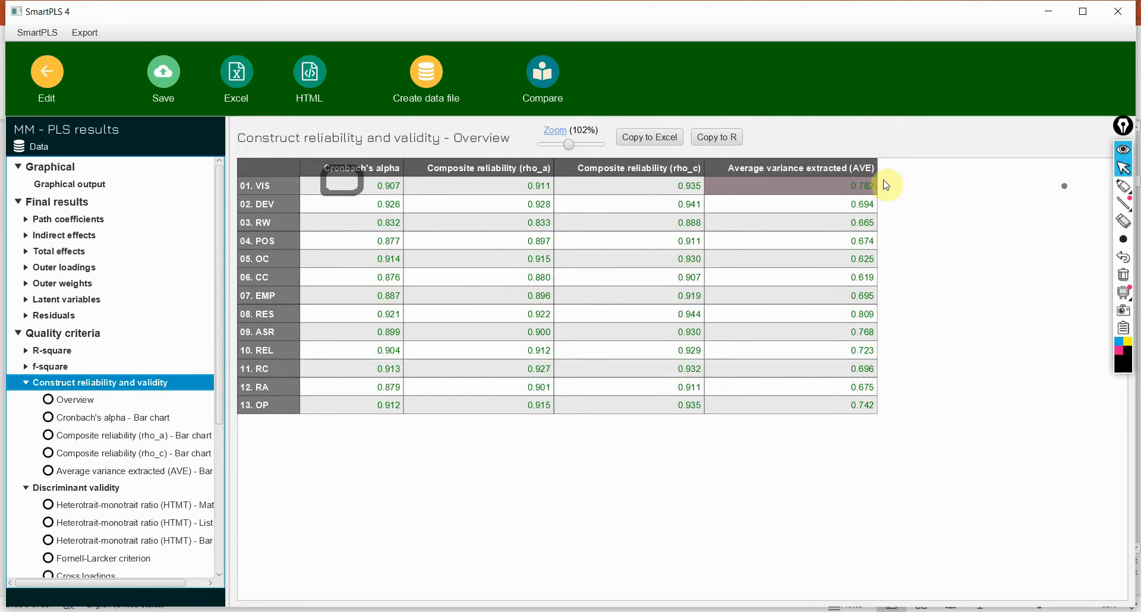
click(833, 183)
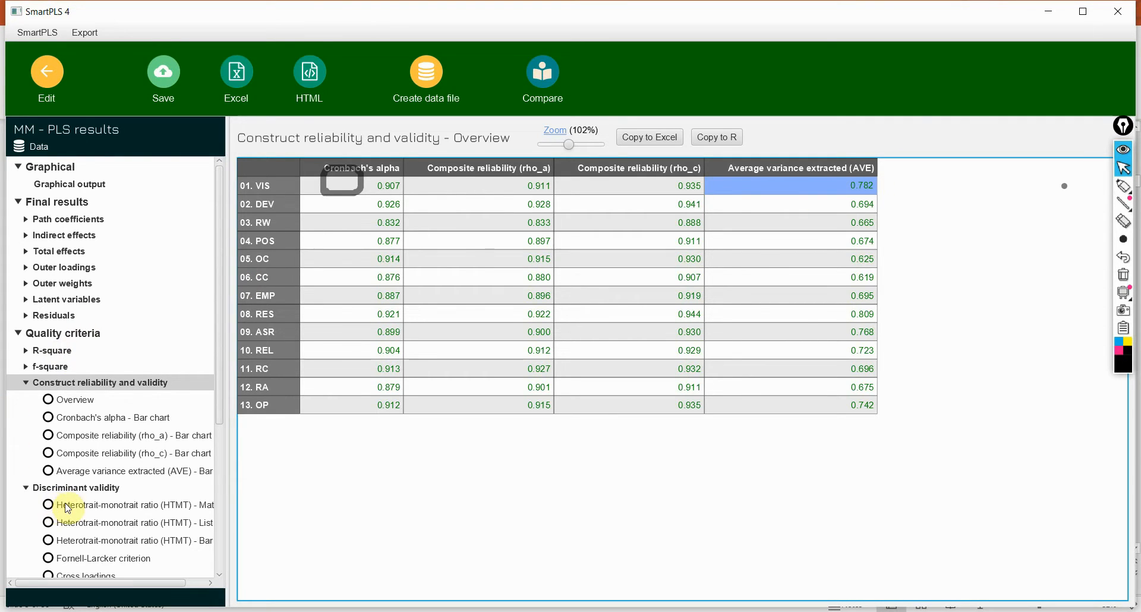
- Show the Fornell-Larcker criterion and mark the correlations below the diagonal for 01. VIS, 02. DEV and 03. RW with the annotation pen
click(118, 558)
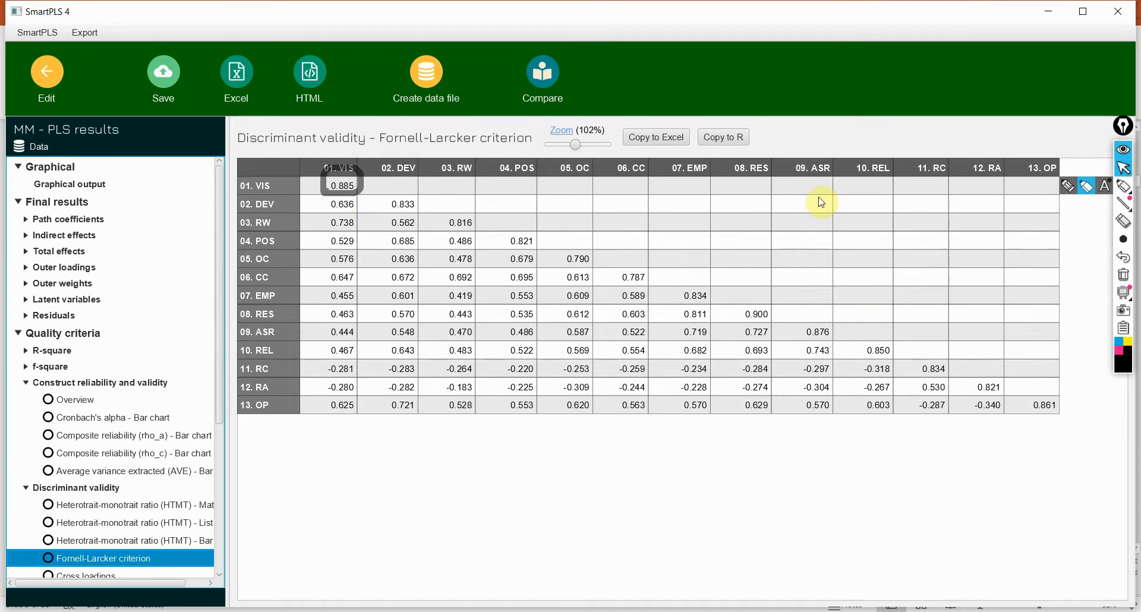
click(1086, 186)
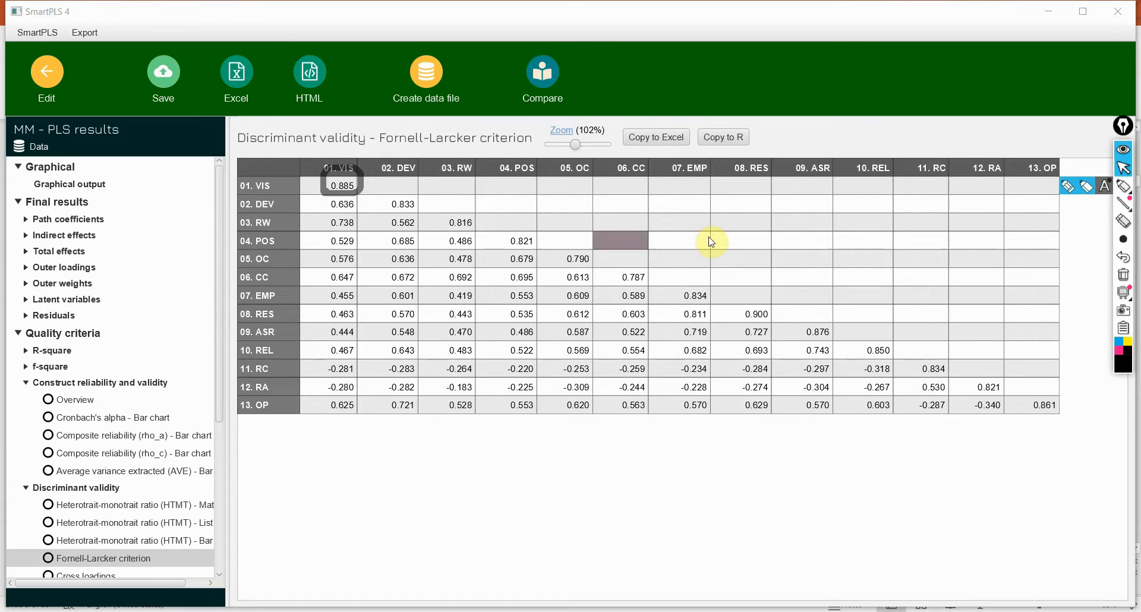
mouse_move(327, 215)
mouse_down()
mouse_move(319, 410)
mouse_move(365, 432)
mouse_move(369, 238)
mouse_move(350, 189)
mouse_move(316, 198)
mouse_up()
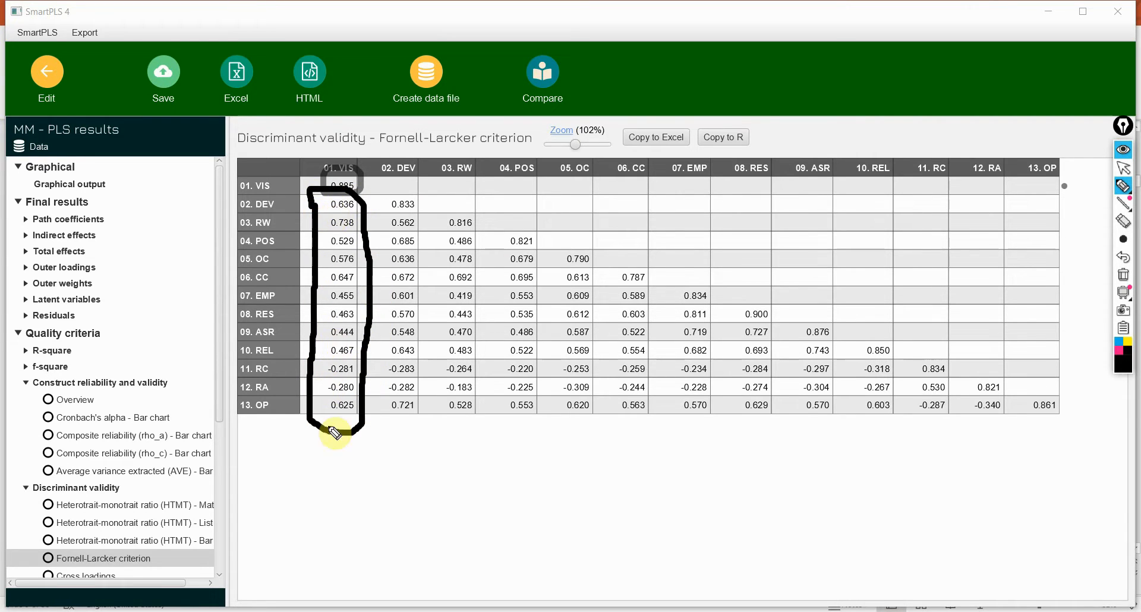
mouse_move(301, 201)
mouse_down()
mouse_move(303, 456)
mouse_move(370, 427)
mouse_up()
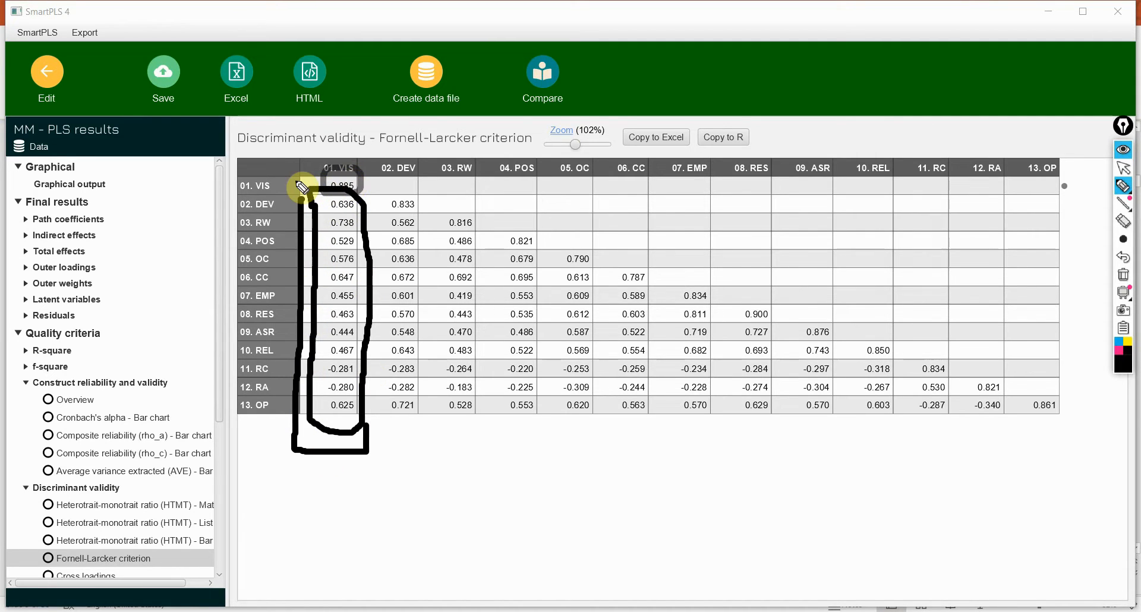
drag(293, 181, 335, 162)
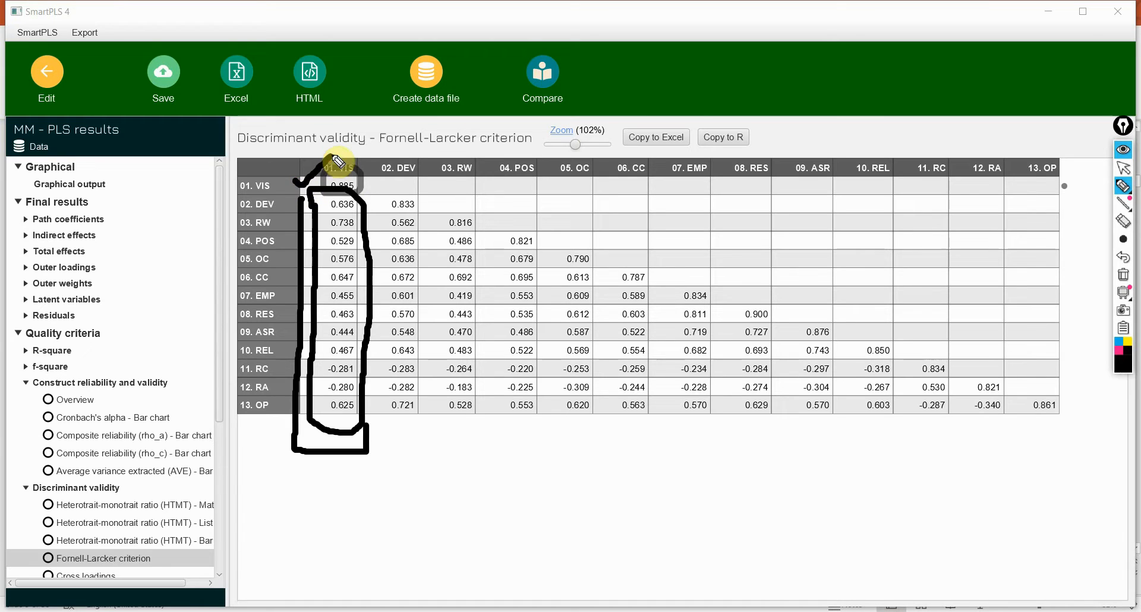
drag(355, 189, 383, 152)
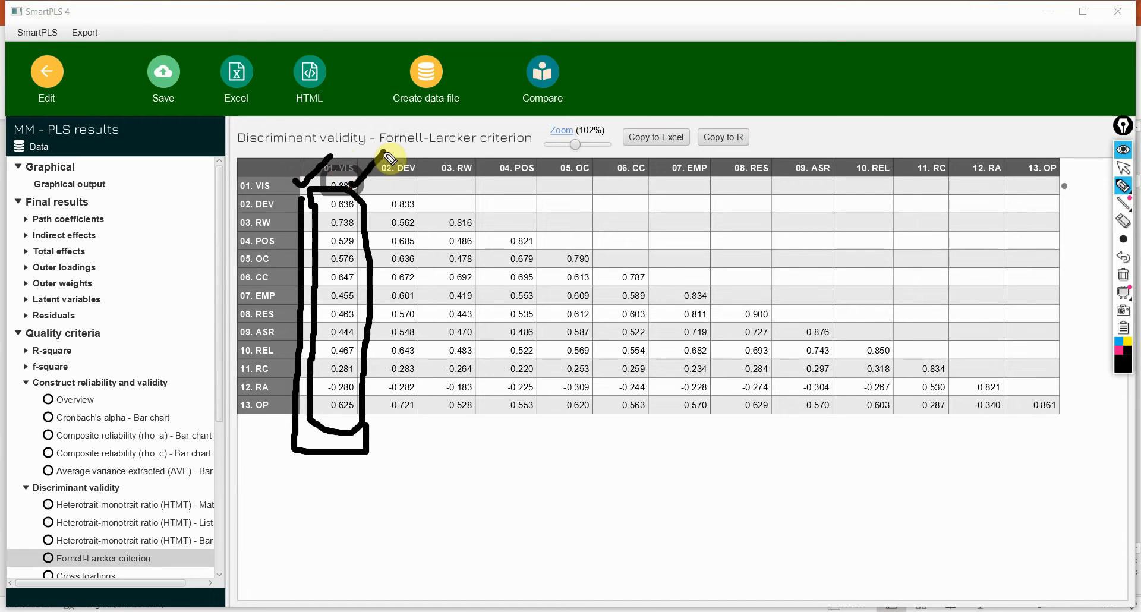
drag(332, 208, 349, 419)
mouse_move(413, 205)
mouse_down()
mouse_move(445, 161)
mouse_move(404, 337)
mouse_move(406, 395)
mouse_up()
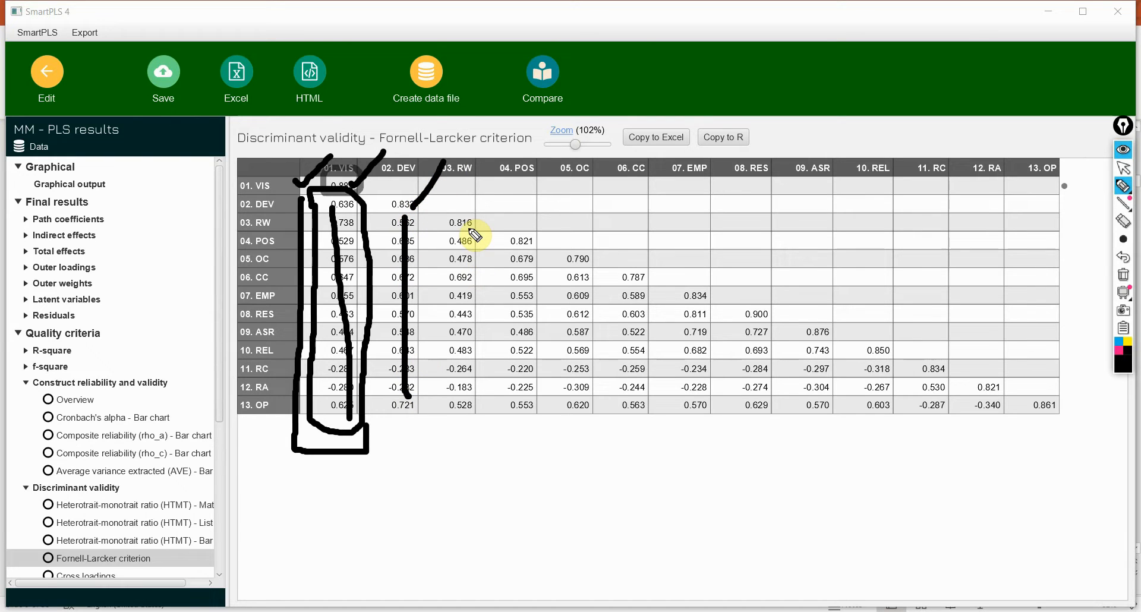
drag(467, 227, 474, 380)
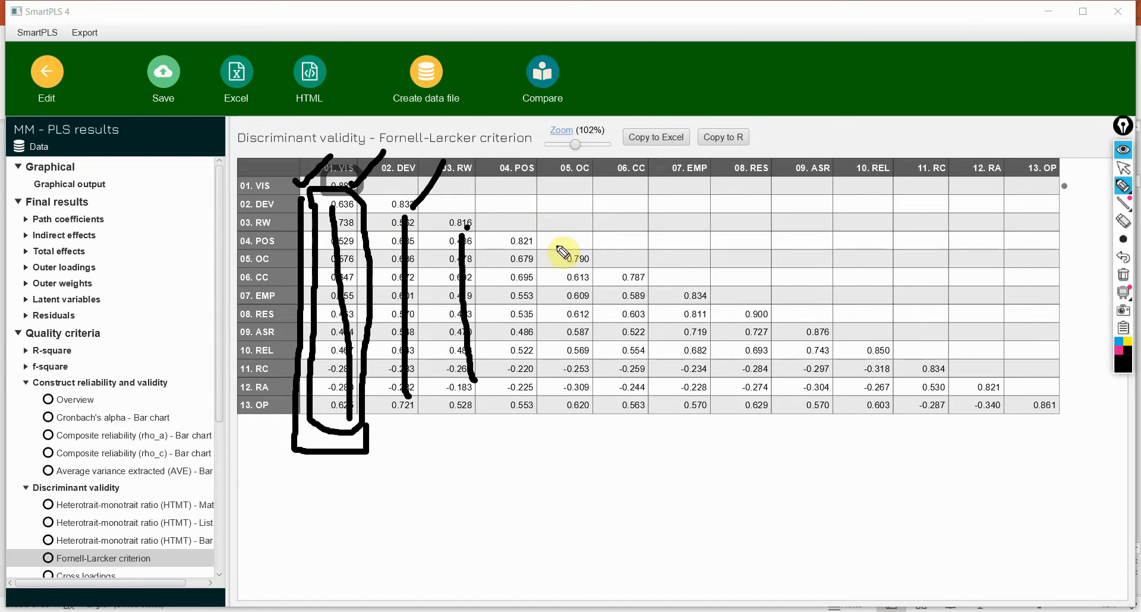
- Circle the diagonal value of 13. OP and the correlations in its row with the pen, and clear all annotations
mouse_move(1076, 381)
mouse_down()
mouse_move(1020, 385)
mouse_move(1080, 374)
mouse_move(1077, 365)
mouse_up()
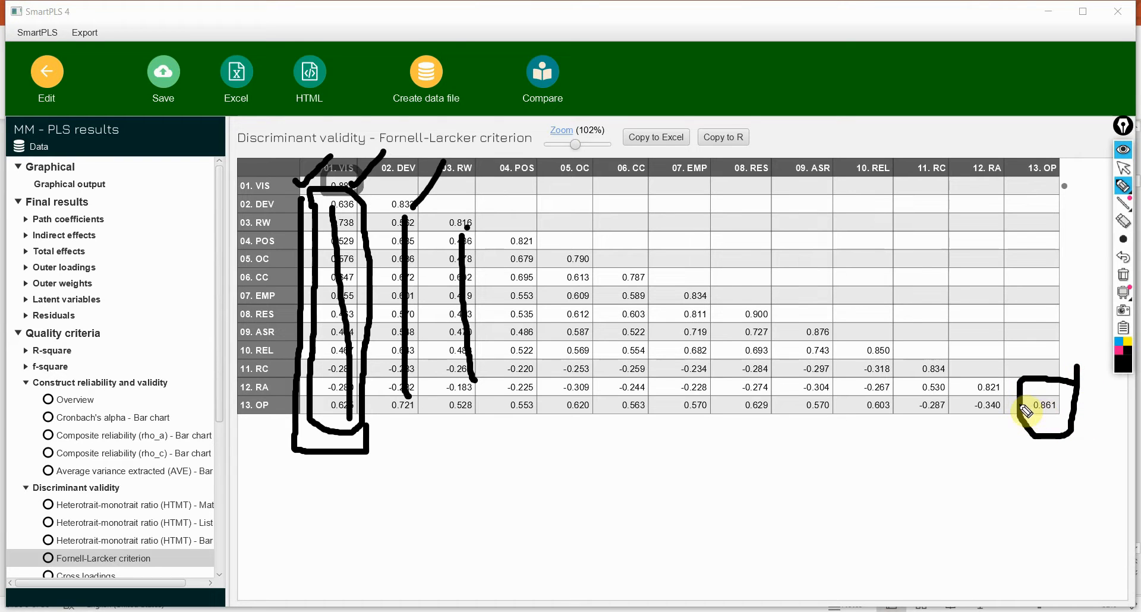
mouse_move(1006, 416)
mouse_down()
mouse_move(550, 469)
mouse_move(230, 428)
mouse_move(339, 400)
mouse_move(989, 392)
mouse_move(1012, 414)
mouse_move(1078, 395)
mouse_move(1069, 383)
mouse_up()
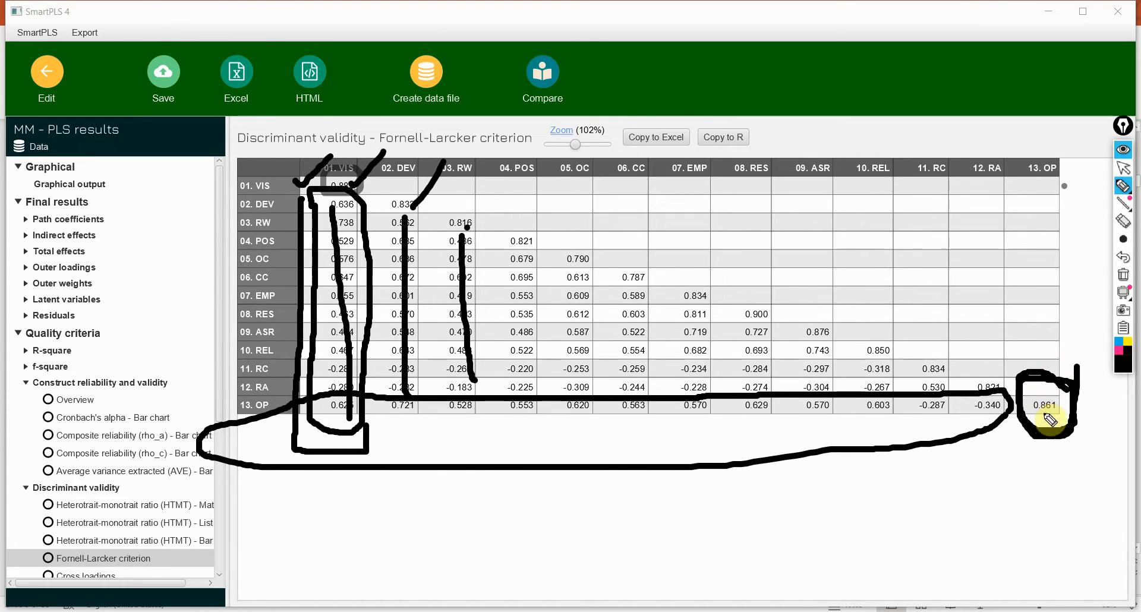
drag(1028, 415, 1063, 416)
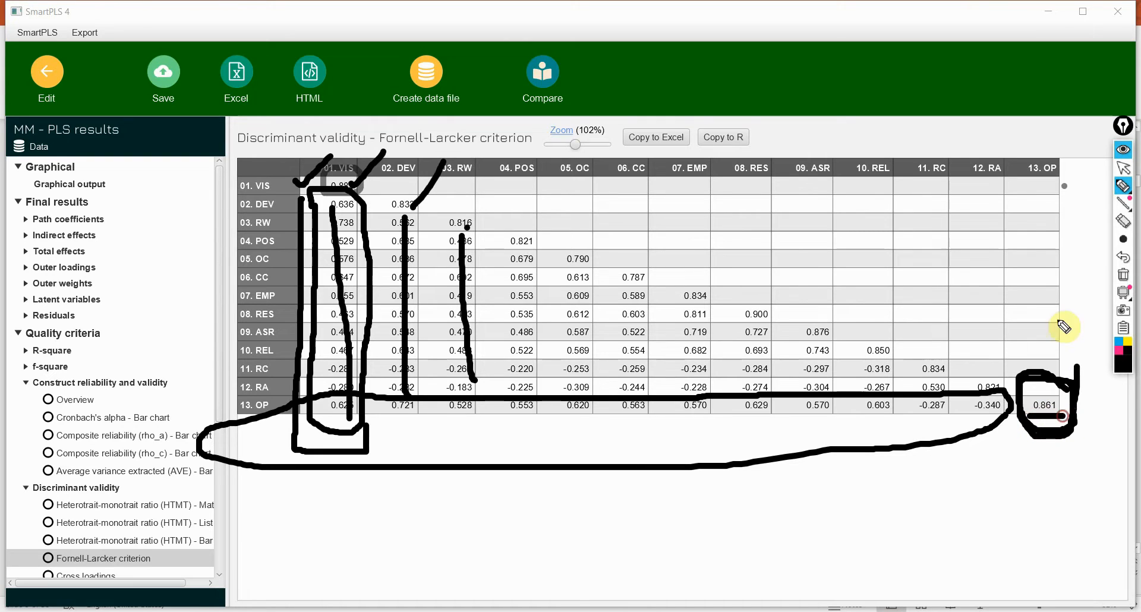
click(1037, 169)
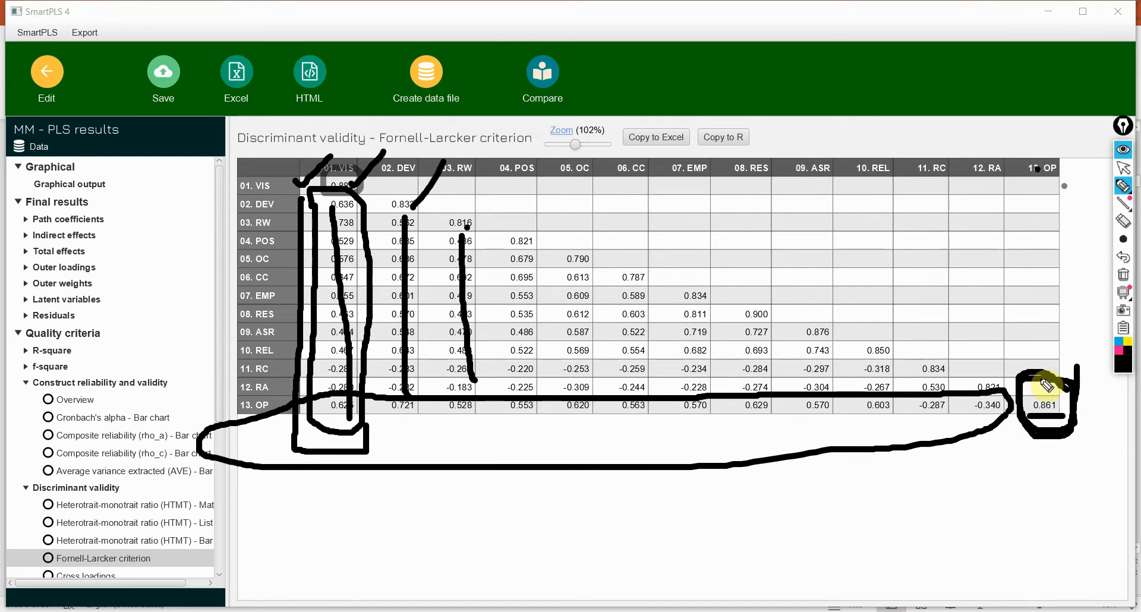
mouse_move(1010, 410)
mouse_down()
mouse_move(718, 439)
mouse_move(423, 449)
mouse_move(319, 411)
mouse_up()
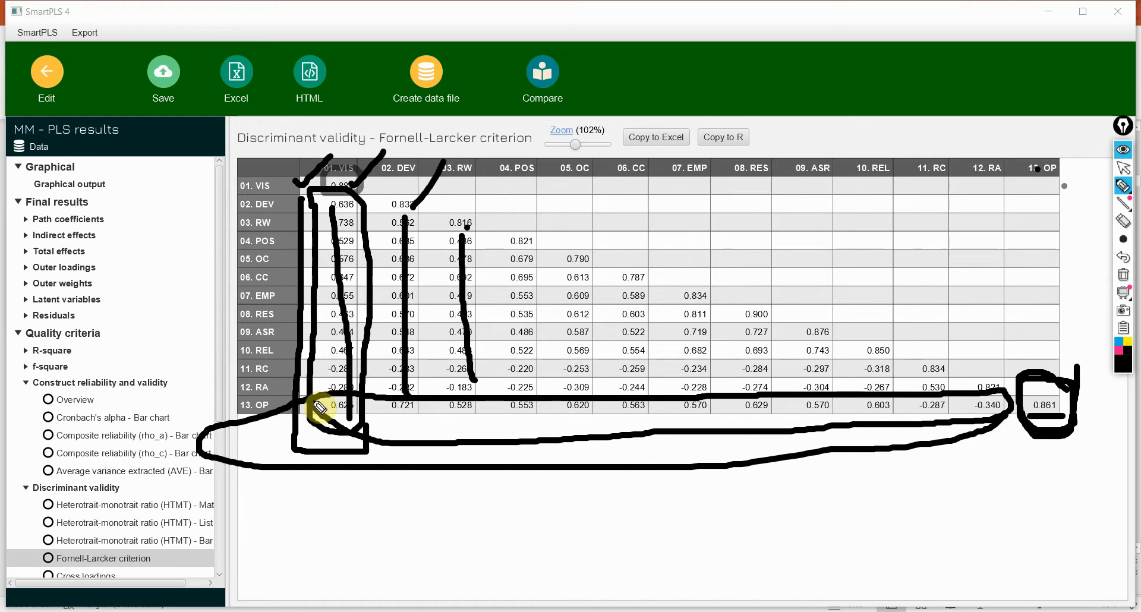
mouse_move(1010, 416)
mouse_down()
mouse_move(1040, 395)
mouse_move(1094, 414)
mouse_up()
drag(1023, 410, 947, 468)
mouse_move(1016, 458)
mouse_down()
mouse_move(301, 474)
mouse_move(242, 447)
mouse_up()
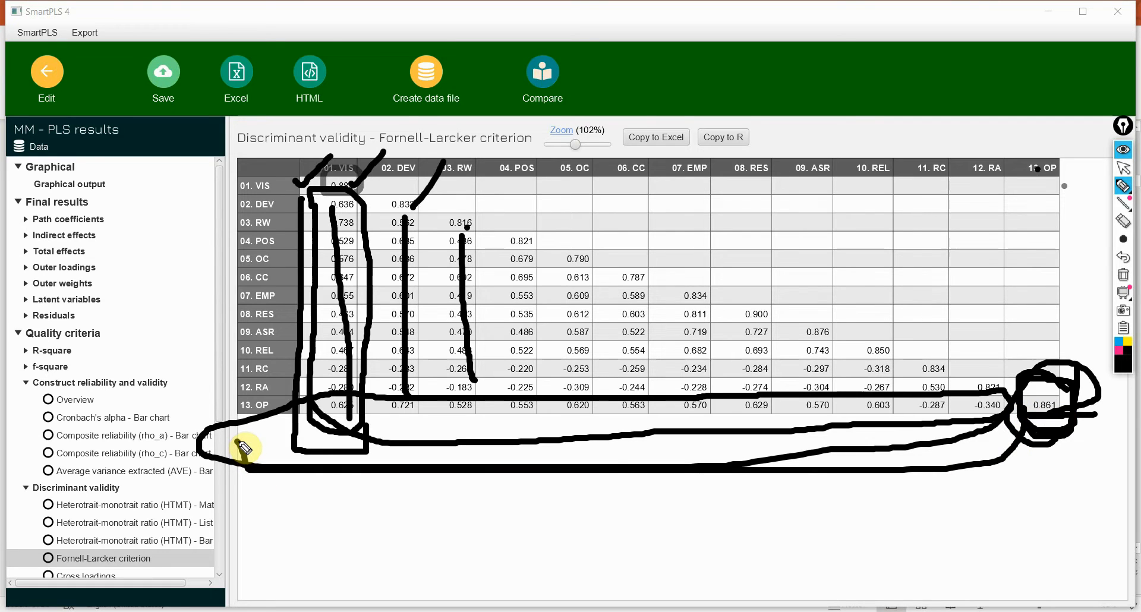
click(1122, 170)
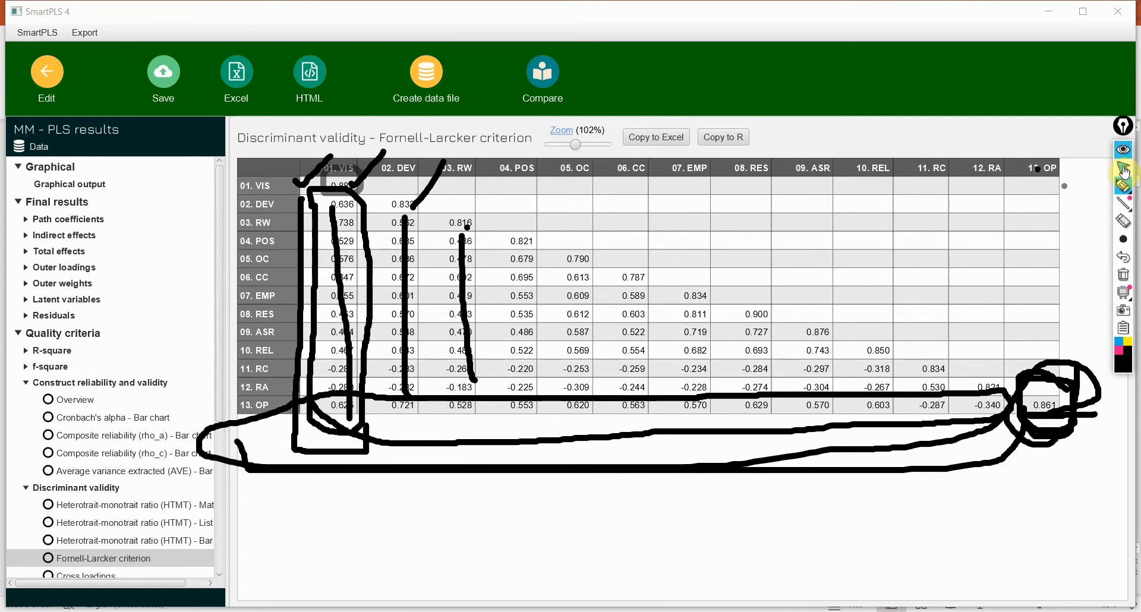
click(1123, 274)
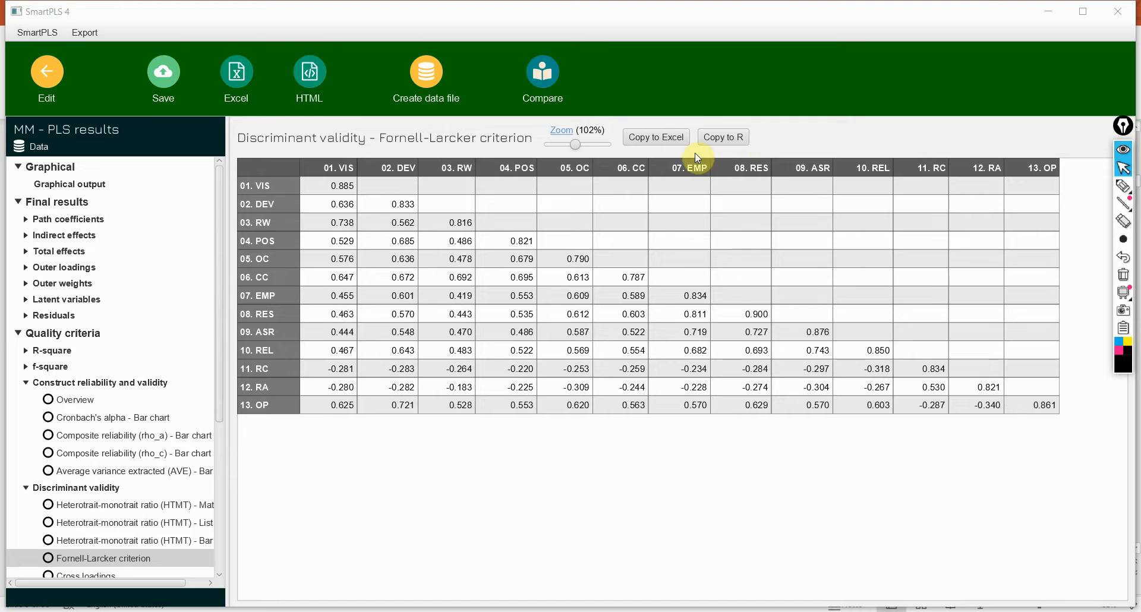
- Copy the Fornell-Larcker matrix from SmartPLS into a new sheet of the Excel workbook, starting at cell A1
click(660, 136)
key(alt+Tab)
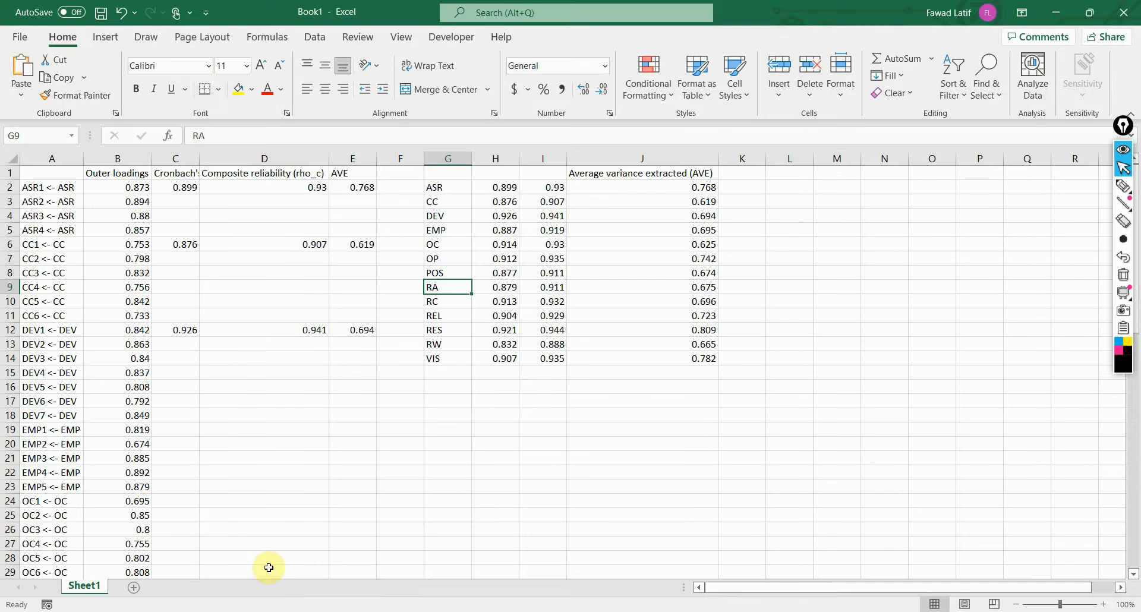
click(131, 588)
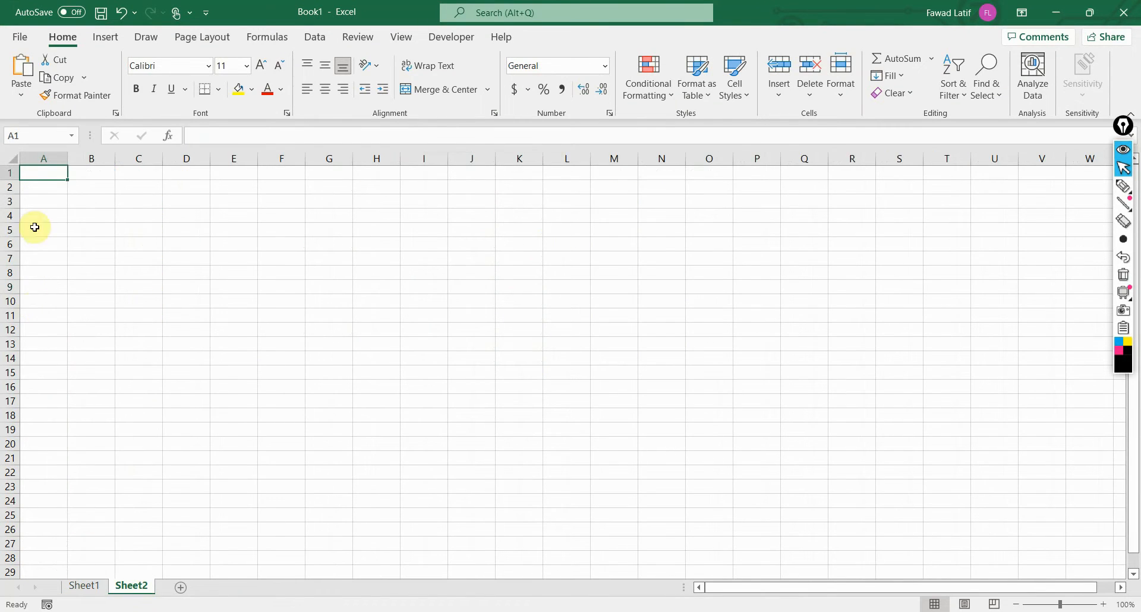
click(72, 216)
click(40, 183)
click(41, 173)
key(ctrl+v)
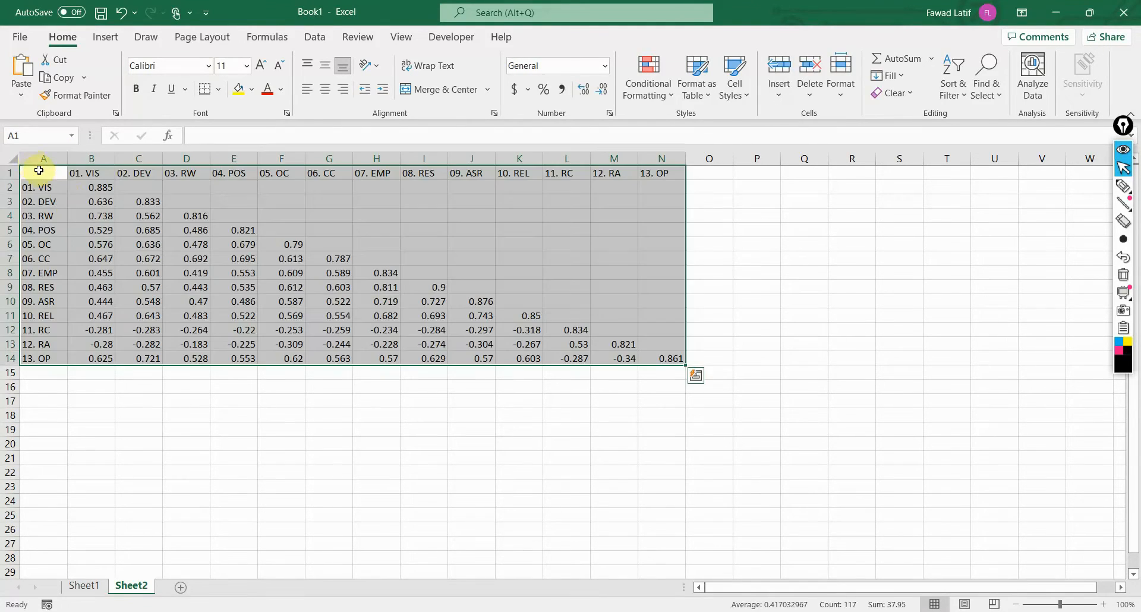
click(233, 458)
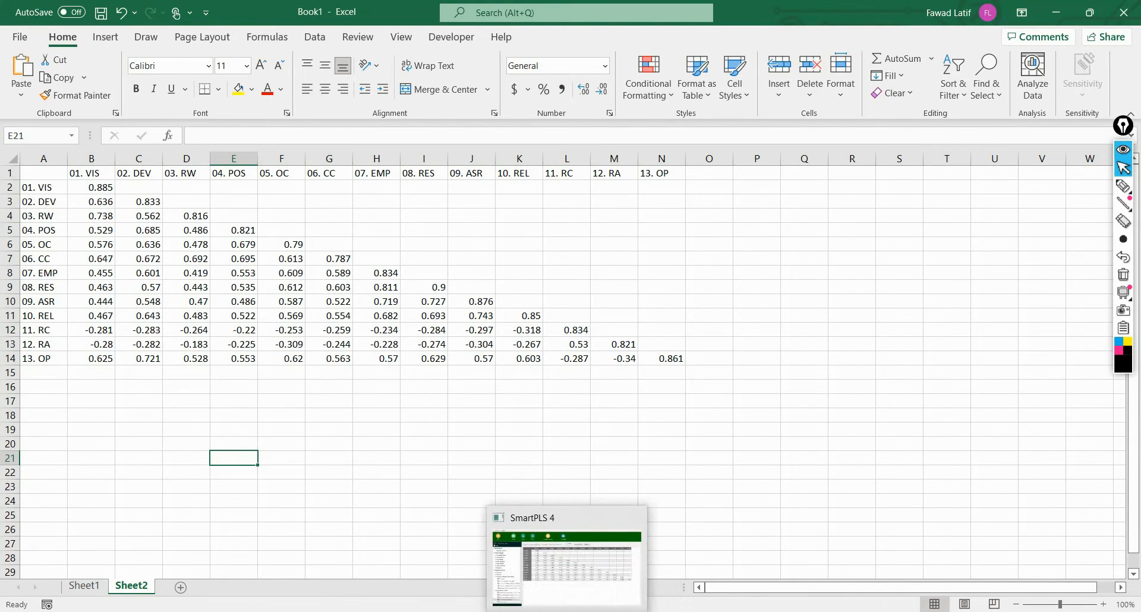
- Copy the HTMT matrix from SmartPLS into Sheet2 of the Excel workbook, starting at cell A18
click(572, 611)
click(96, 505)
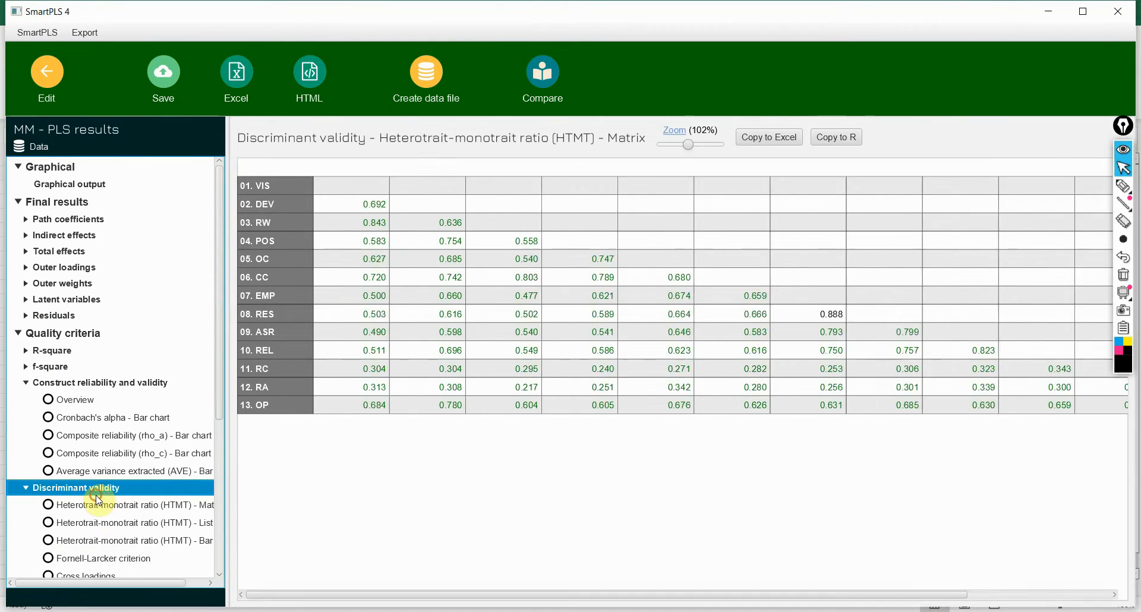
click(766, 137)
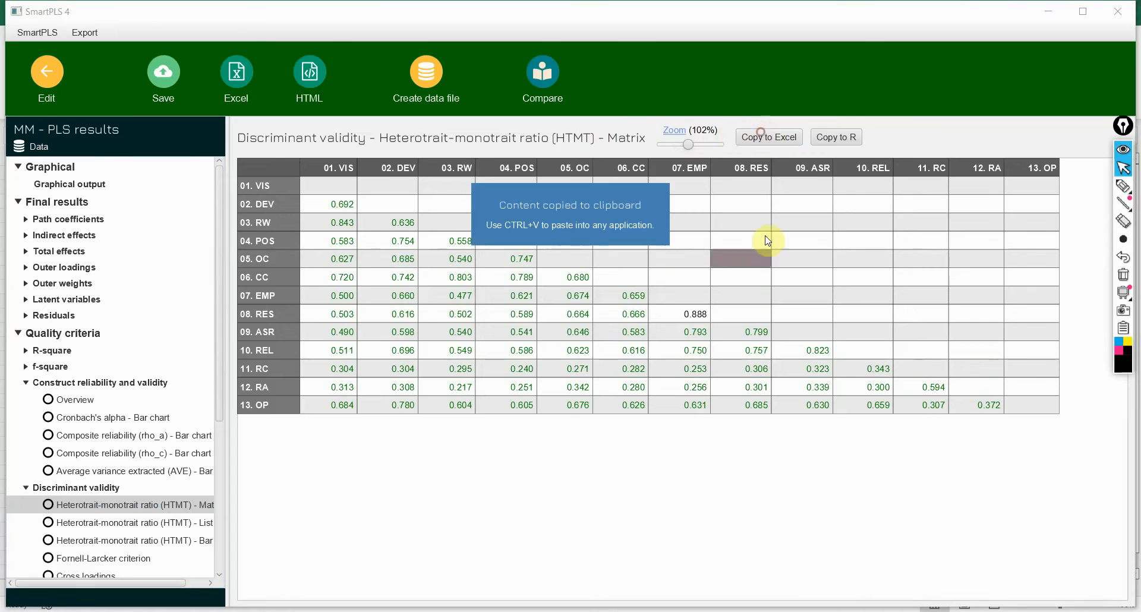
click(678, 610)
click(54, 415)
key(ctrl+v)
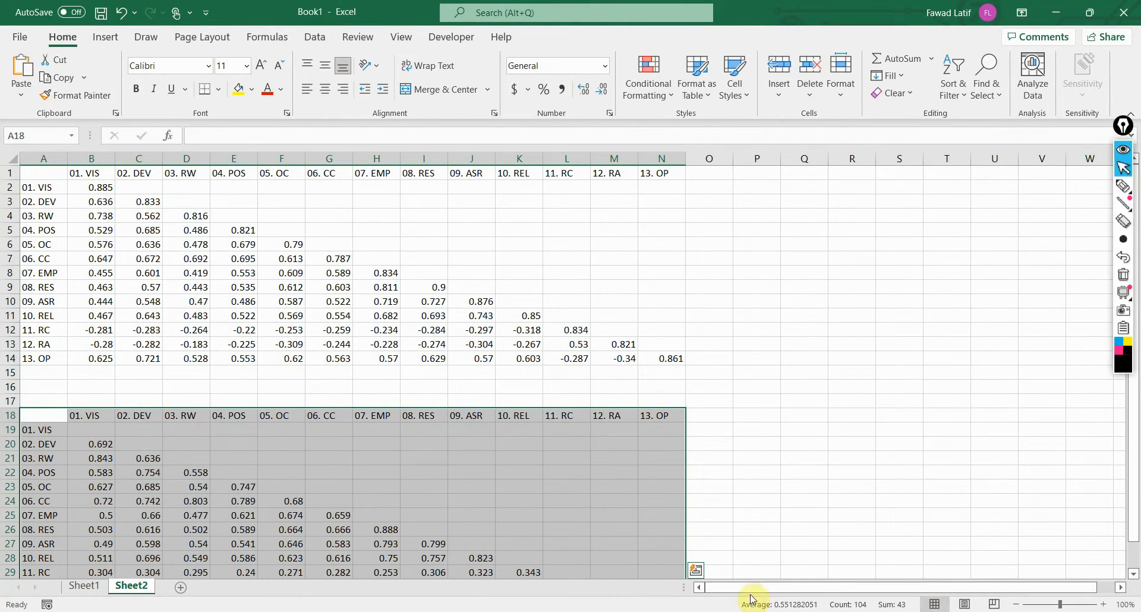
- Switch to the PowerPoint slide on data analysis steps and review the measurement model items from factor loading to discriminant validity
key(alt+Tab)
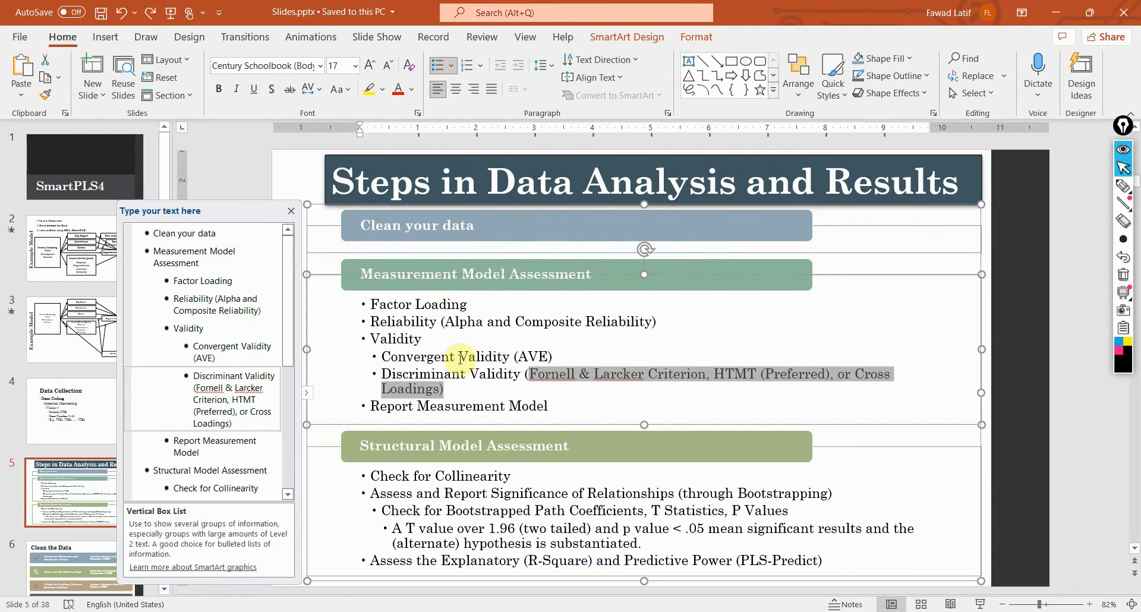
drag(376, 303, 549, 384)
key(alt+Tab)
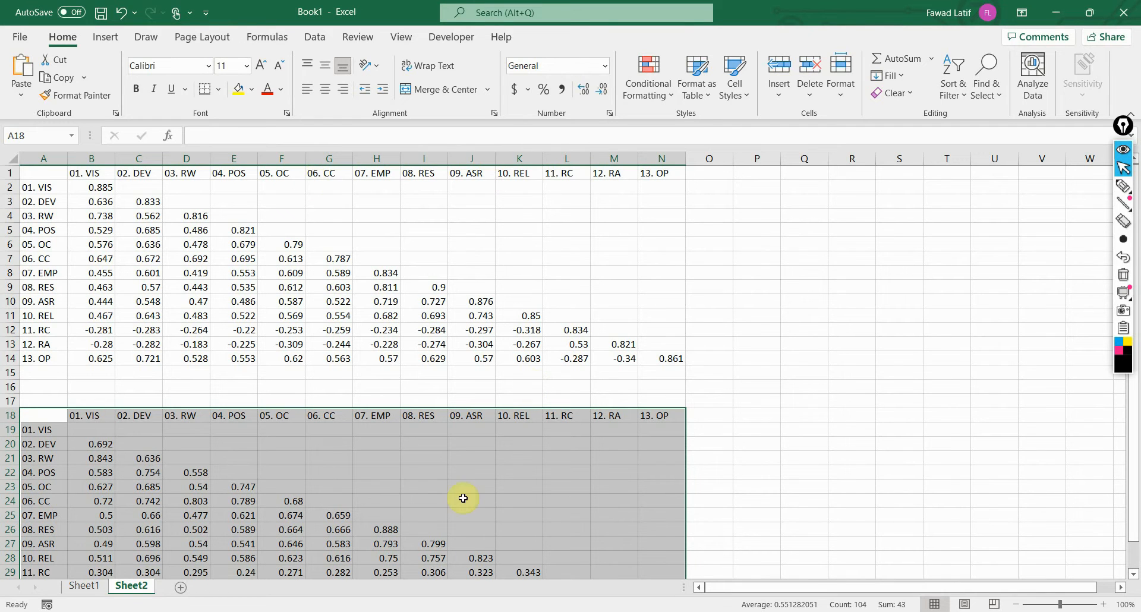
- Return to the MM model diagram in SmartPLS and select constructs 01. VIS to 03. RW, followed by 07. EMP to 10. REL
click(619, 611)
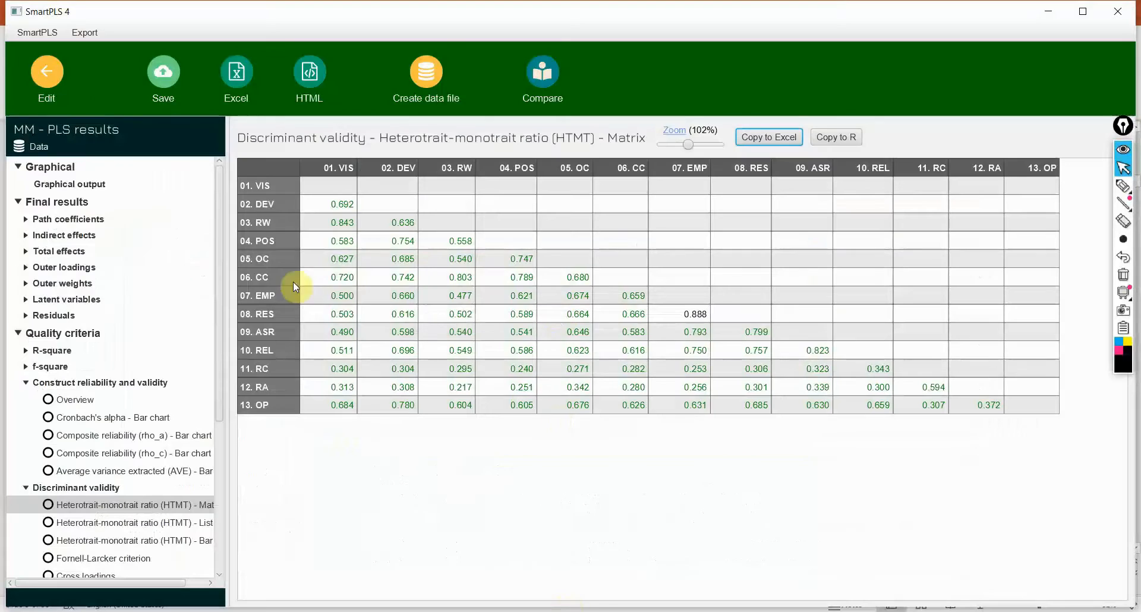
click(65, 80)
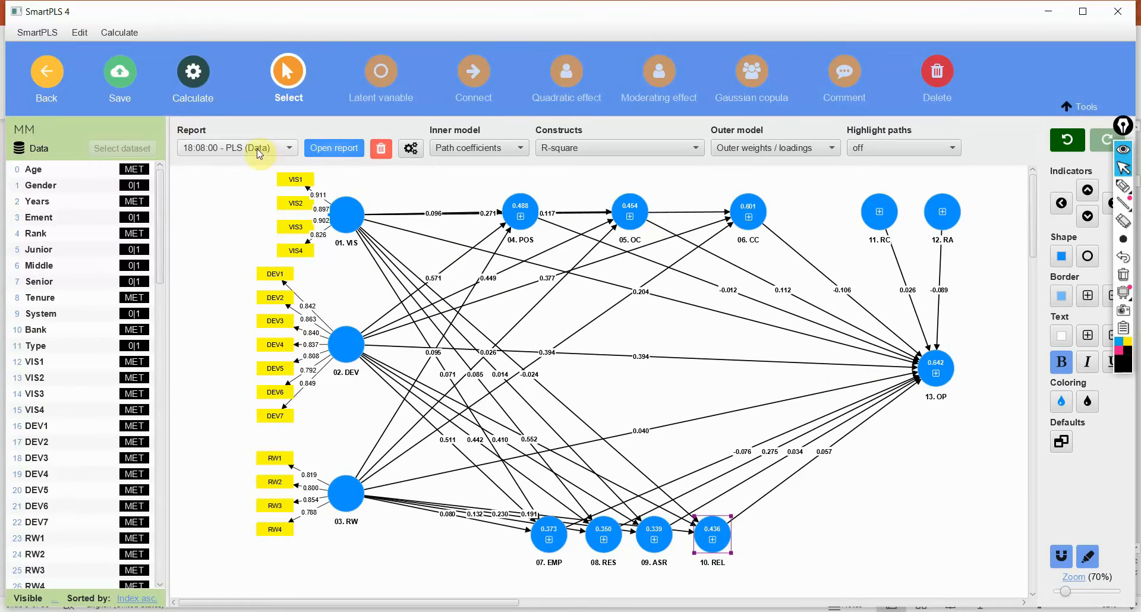
click(230, 171)
drag(230, 171, 389, 578)
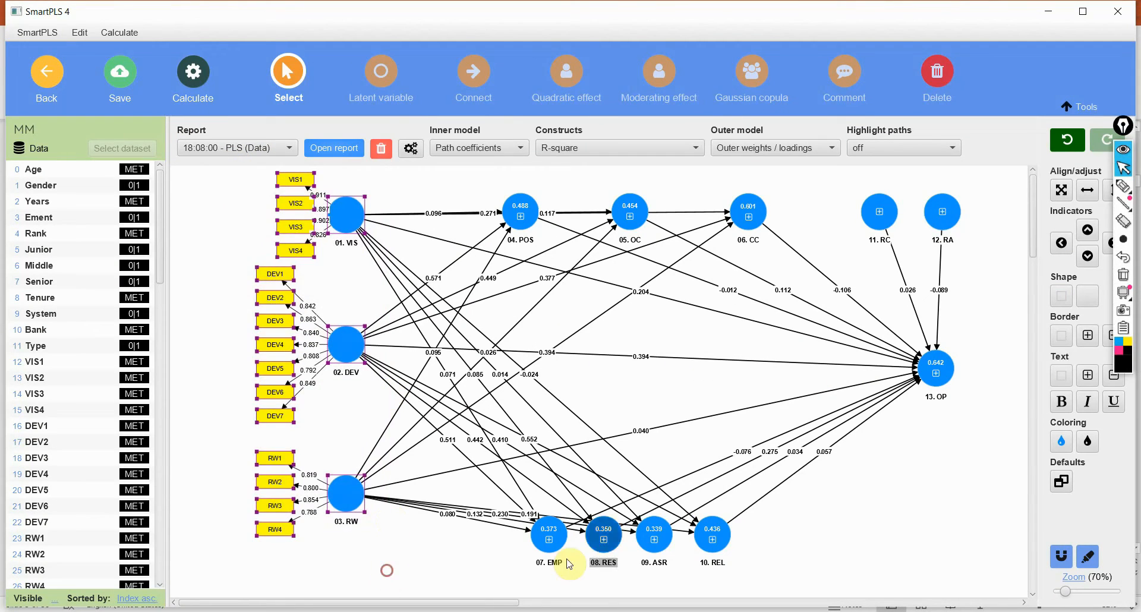
click(818, 489)
drag(818, 486, 469, 595)
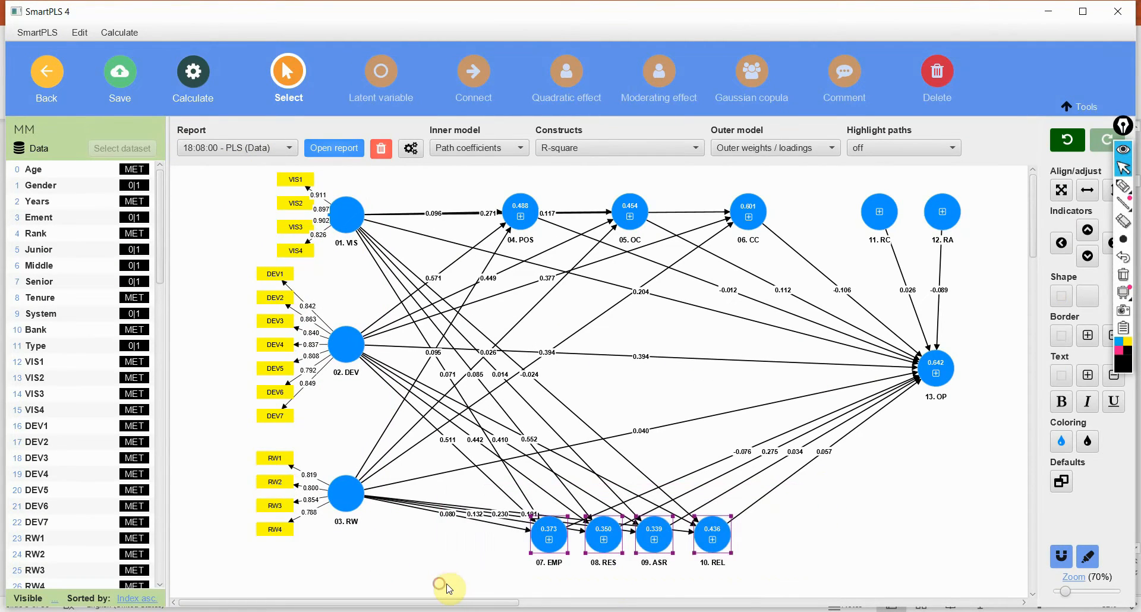